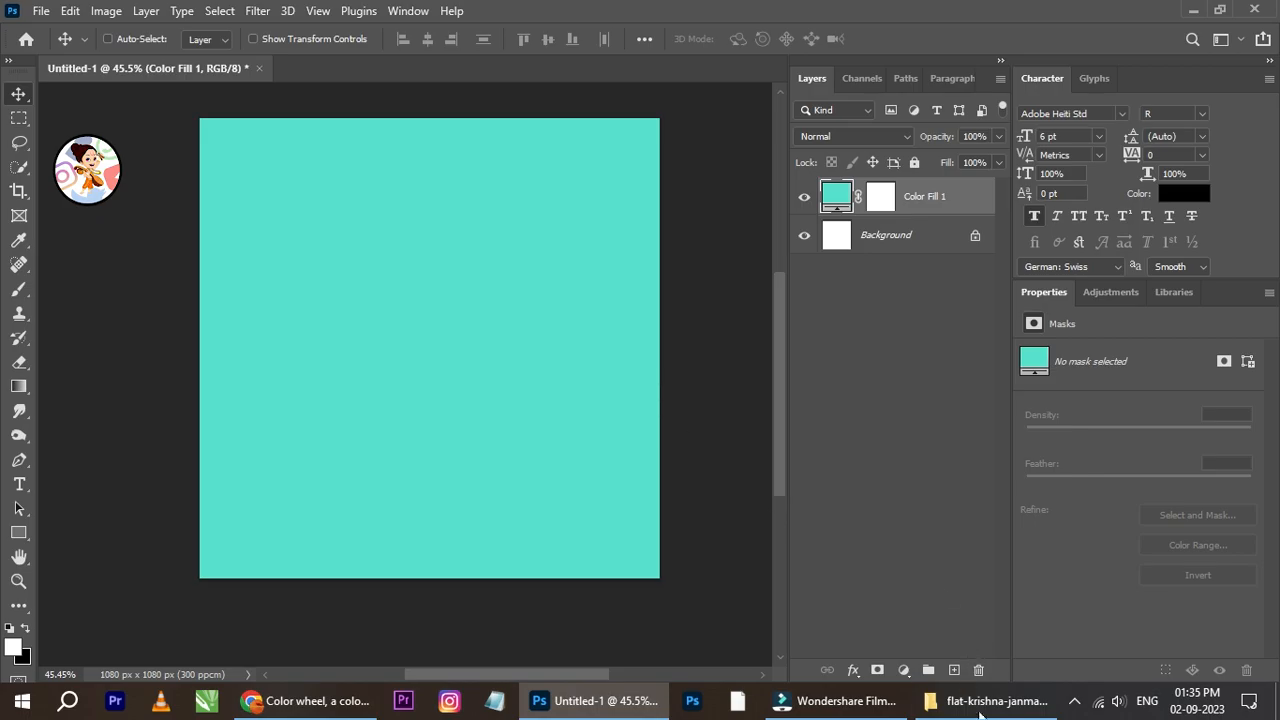
Place krishna-01 from the krishna janmashtami folder onto the turquoise canvas, scaled to about 5.19% and positioned near the centre
{"action": "left_click", "coordinate": [22, 62]}
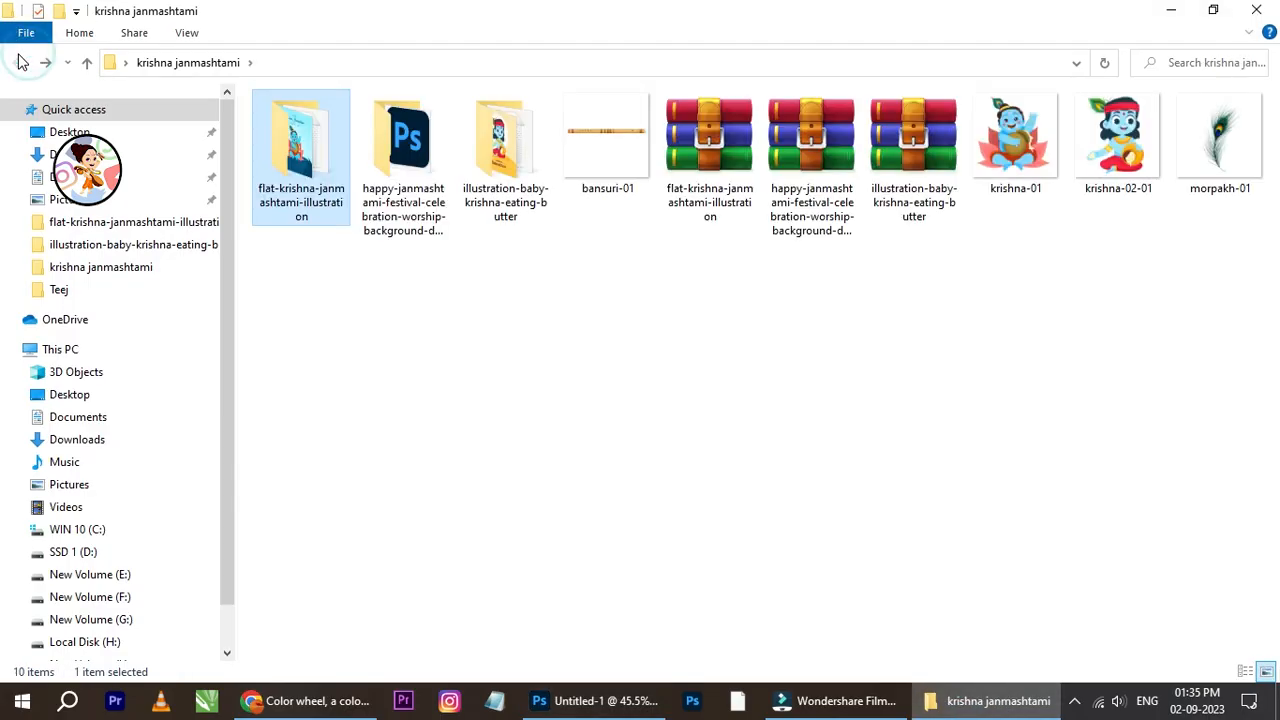
{"action": "left_click", "coordinate": [835, 288]}
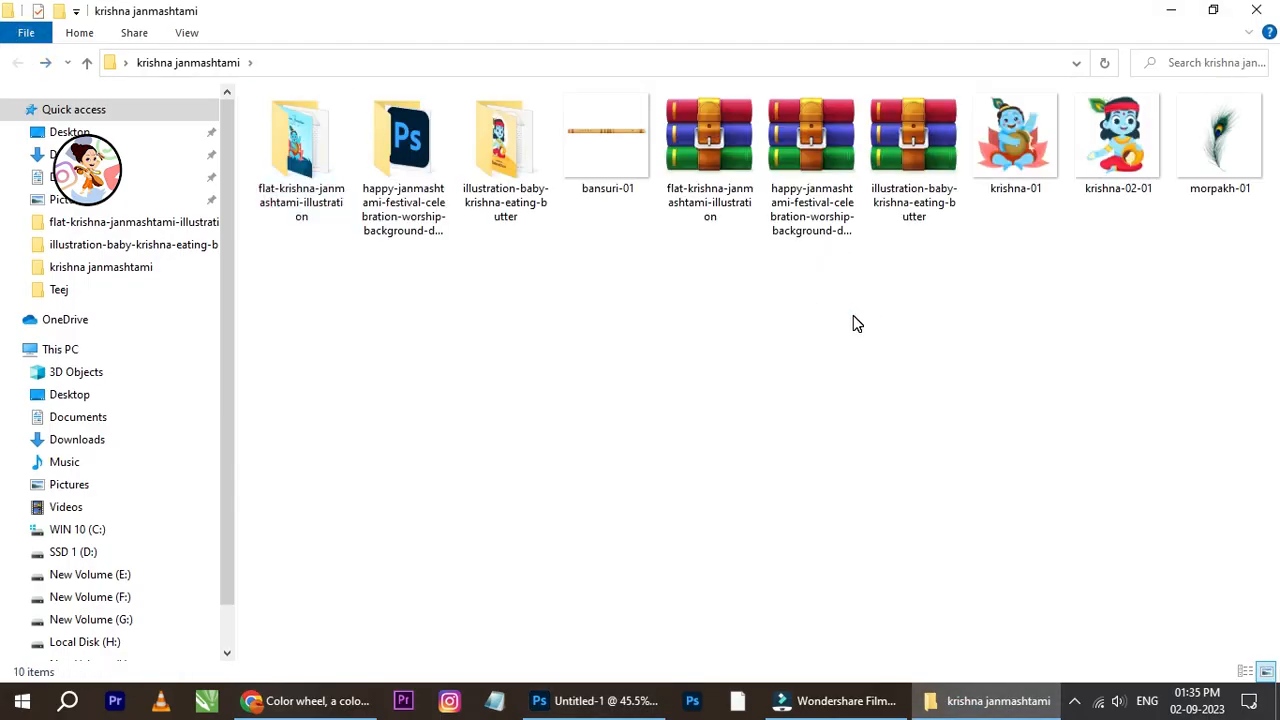
{"action": "left_click", "coordinate": [1020, 180]}
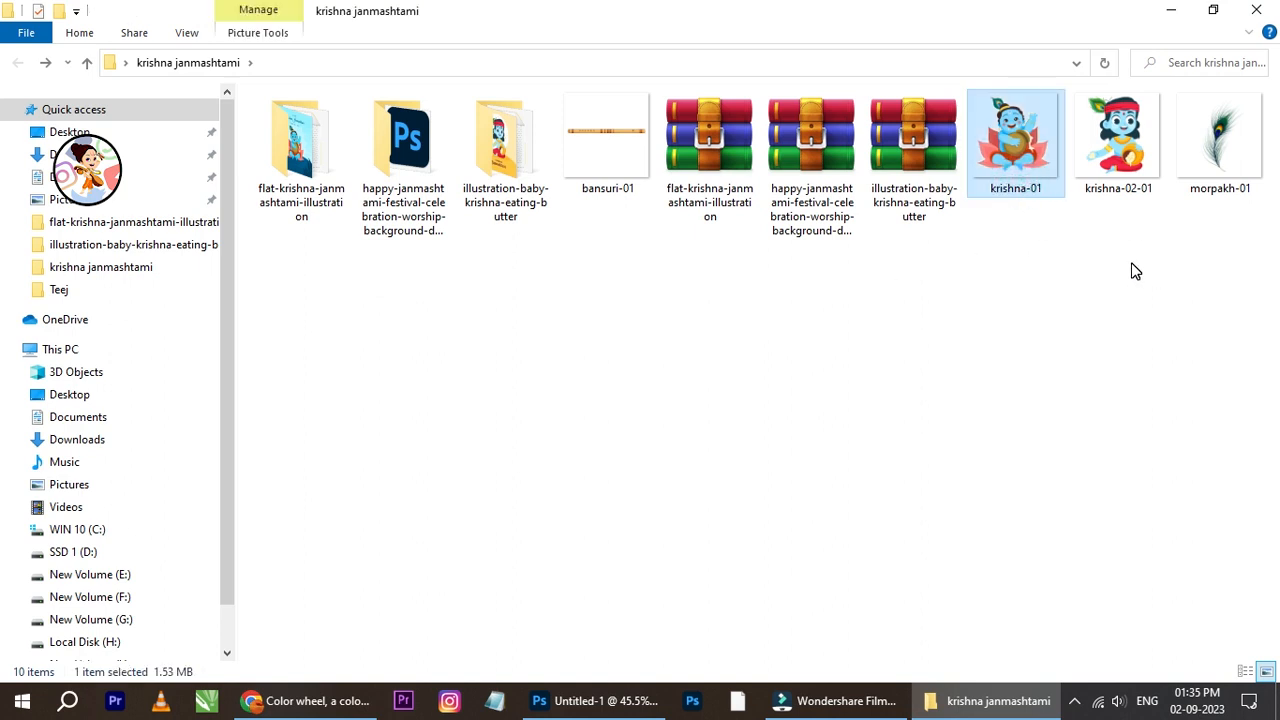
{"action": "left_click_drag", "start_coordinate": [1030, 163], "coordinate": [461, 457]}
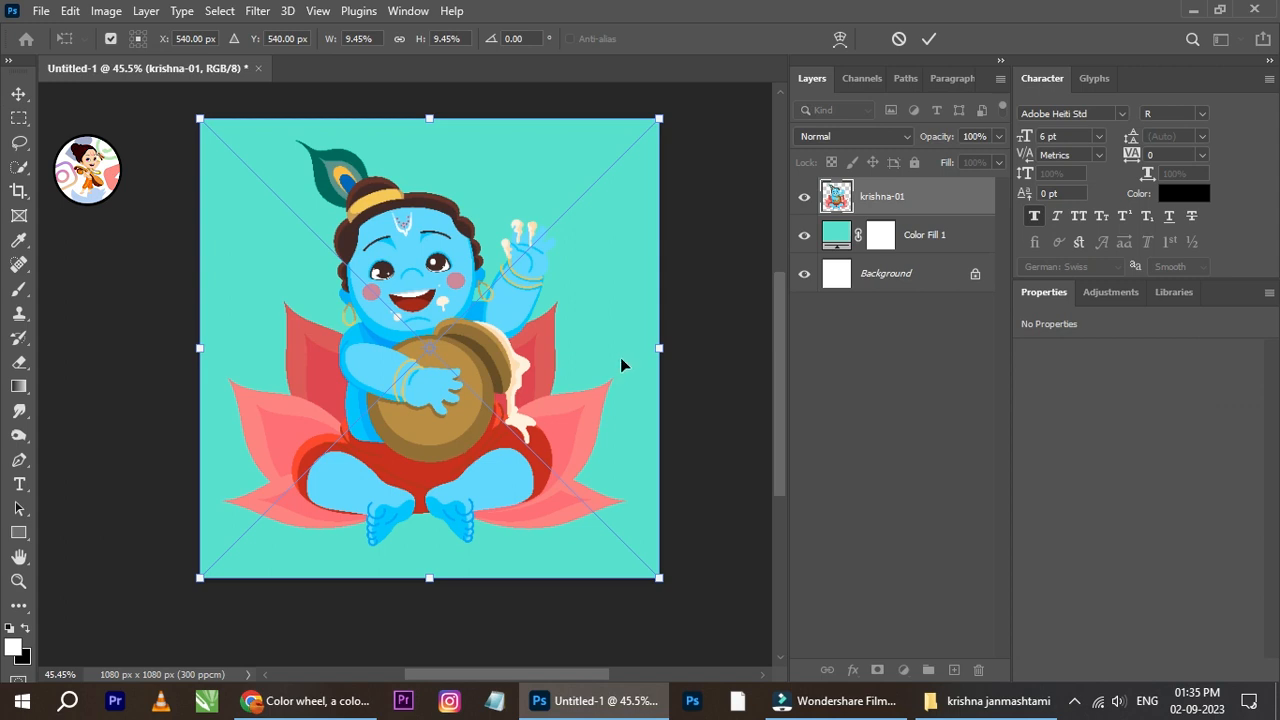
{"action": "left_click_drag", "start_coordinate": [660, 345], "coordinate": [511, 348]}
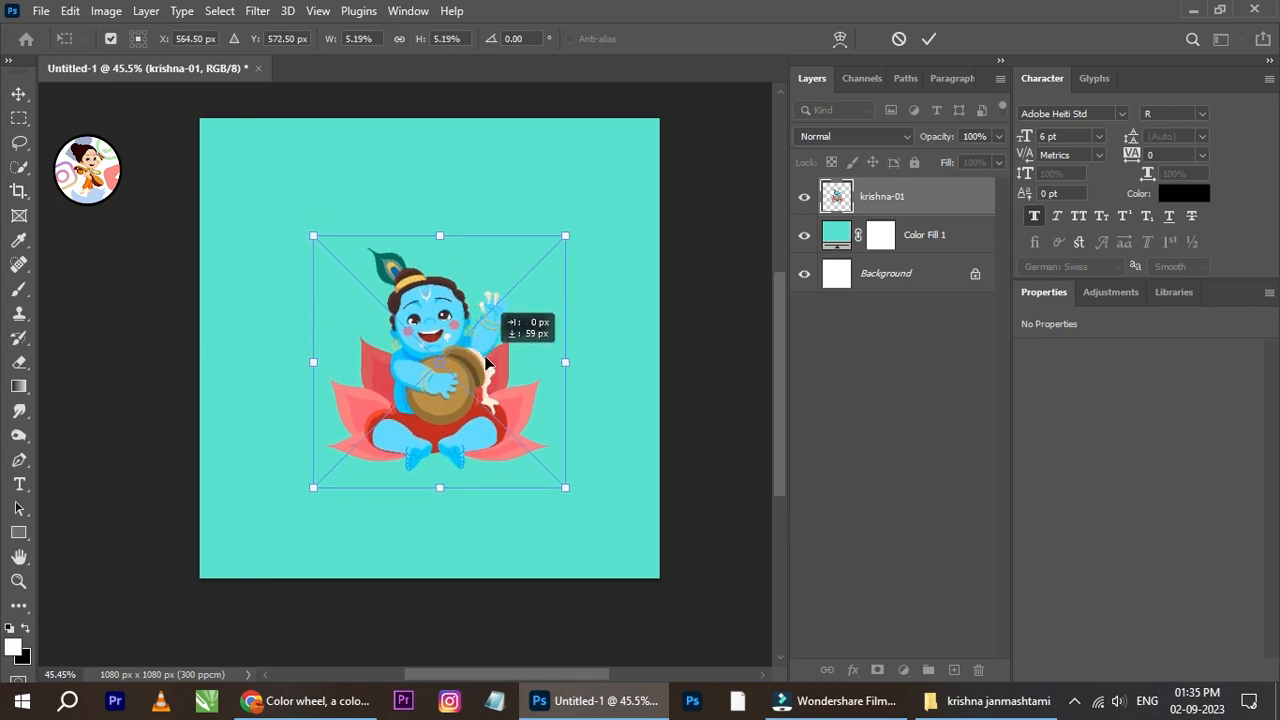
{"action": "left_click", "coordinate": [928, 40]}
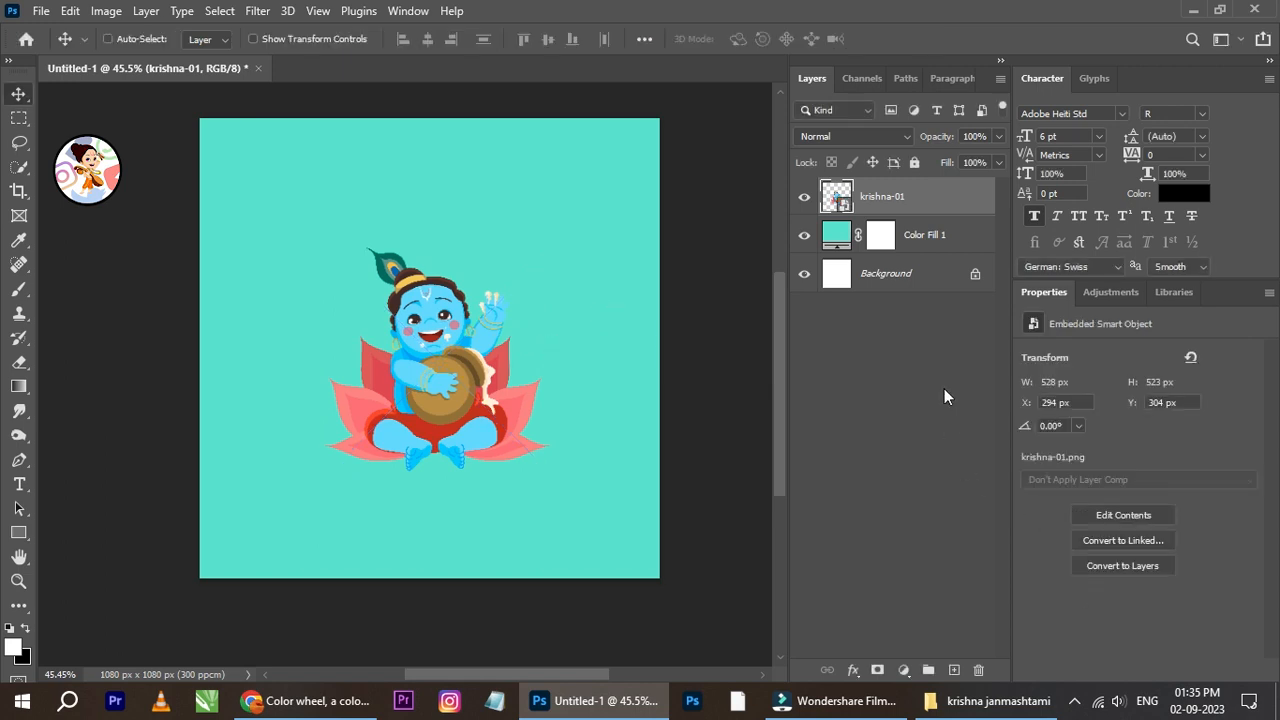
Align the krishna-01 layer to the horizontal centre of the Background layer
{"action": "left_click", "coordinate": [920, 286]}
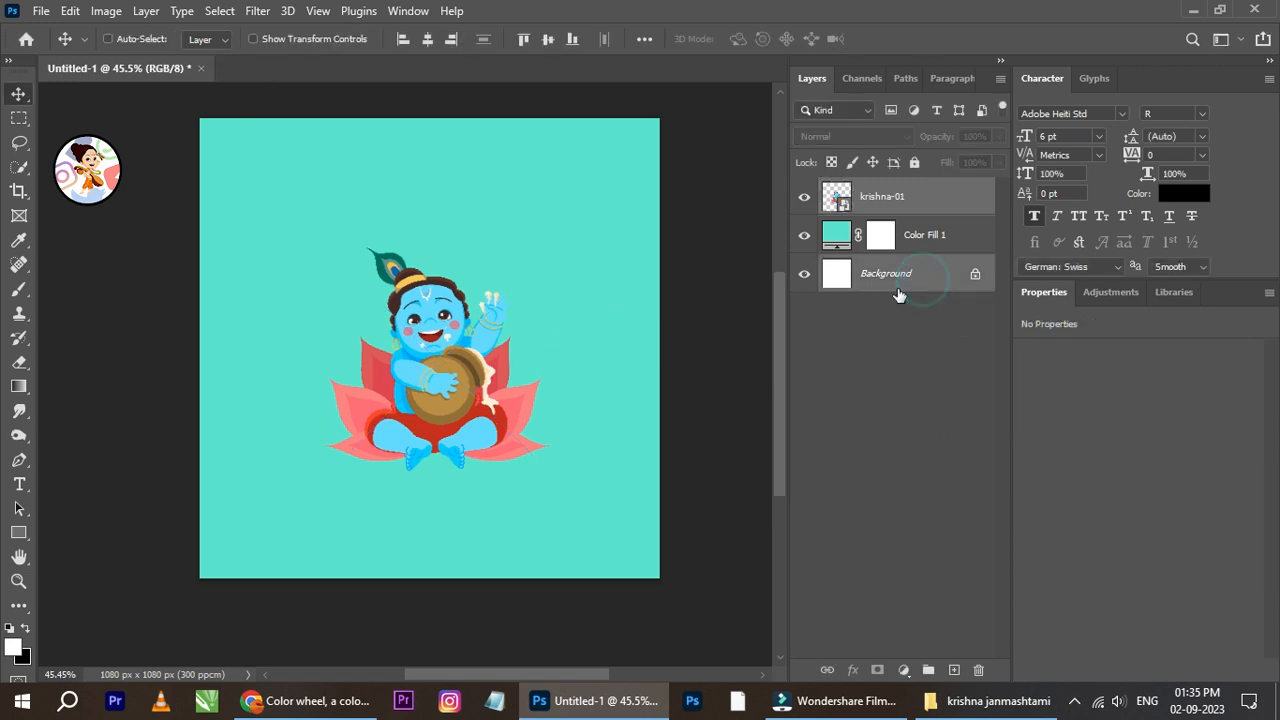
{"action": "left_click", "coordinate": [429, 42]}
{"action": "left_click", "coordinate": [913, 206]}
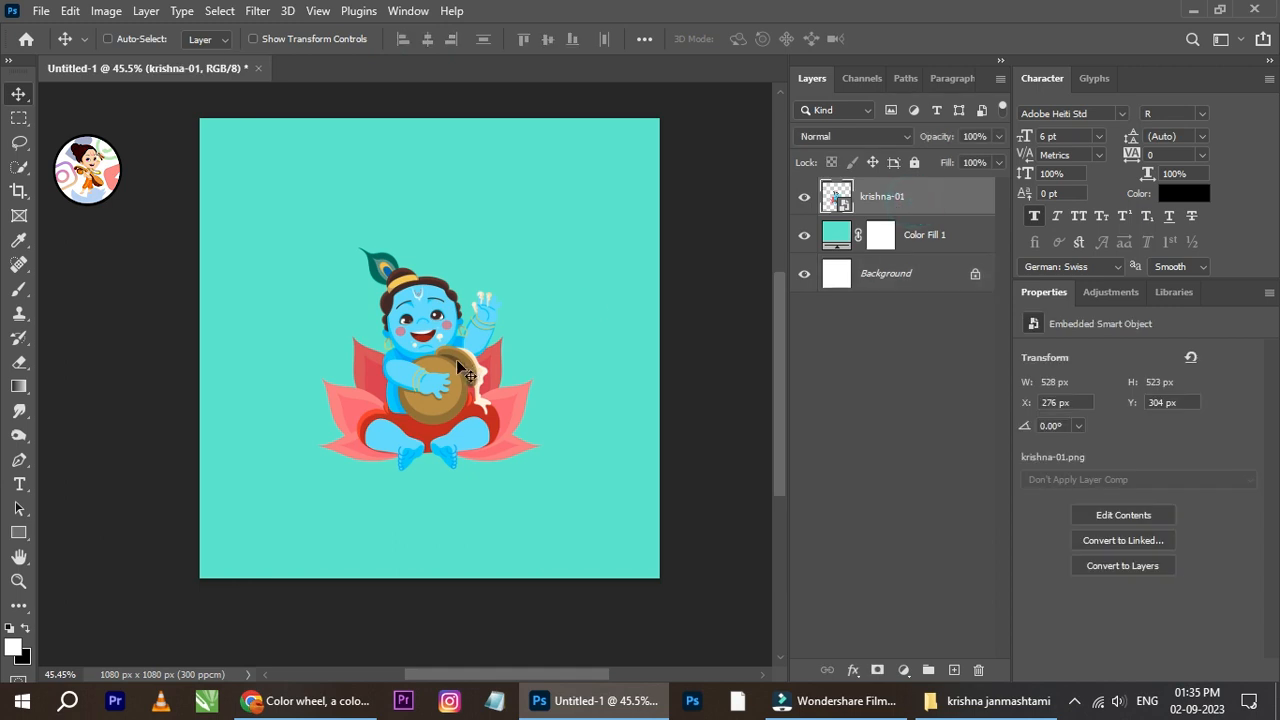
Nudge the Krishna illustration down until its Y position is 330 px
{"action": "key", "text": "Down"}
{"action": "key", "text": "Down"}
{"action": "key", "text": "Down"}
{"action": "key", "text": "Down"}
{"action": "key", "text": "Down"}
{"action": "key", "text": "Down"}
{"action": "key", "text": "Down"}
{"action": "key", "text": "Down"}
{"action": "key", "text": "Down"}
{"action": "key", "text": "Down"}
{"action": "key", "text": "Down"}
{"action": "key", "text": "Down"}
{"action": "key", "text": "Down"}
{"action": "key", "text": "Down"}
{"action": "key", "text": "Down"}
{"action": "key", "text": "Down"}
{"action": "key", "text": "Down"}
{"action": "key", "text": "Down"}
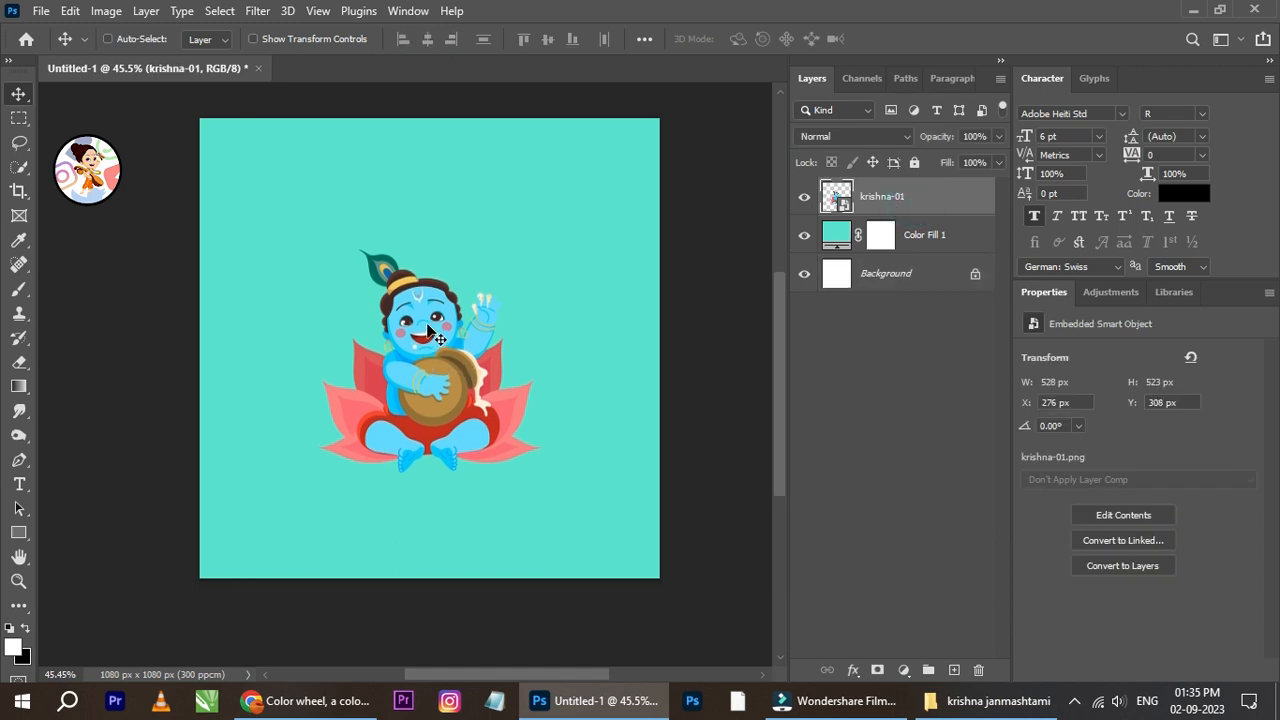
{"action": "key", "text": "Down"}
{"action": "key", "text": "Down"}
{"action": "key", "text": "Down"}
{"action": "key", "text": "Down"}
{"action": "key", "text": "Down"}
{"action": "key", "text": "Down"}
{"action": "key", "text": "Down"}
{"action": "key", "text": "Down"}
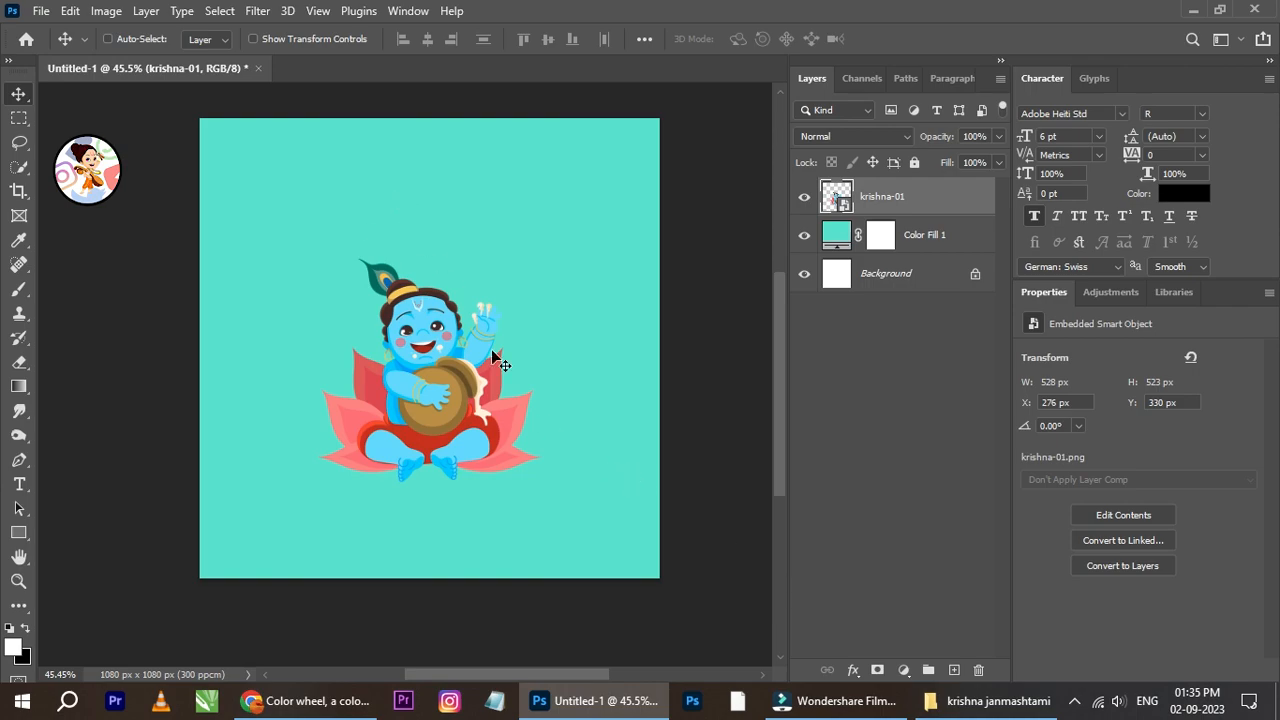
Place bansuri-01 from the folder at about 212 px wide, laying the flute beside Krishna's feet on the canvas
{"action": "left_click", "coordinate": [990, 700]}
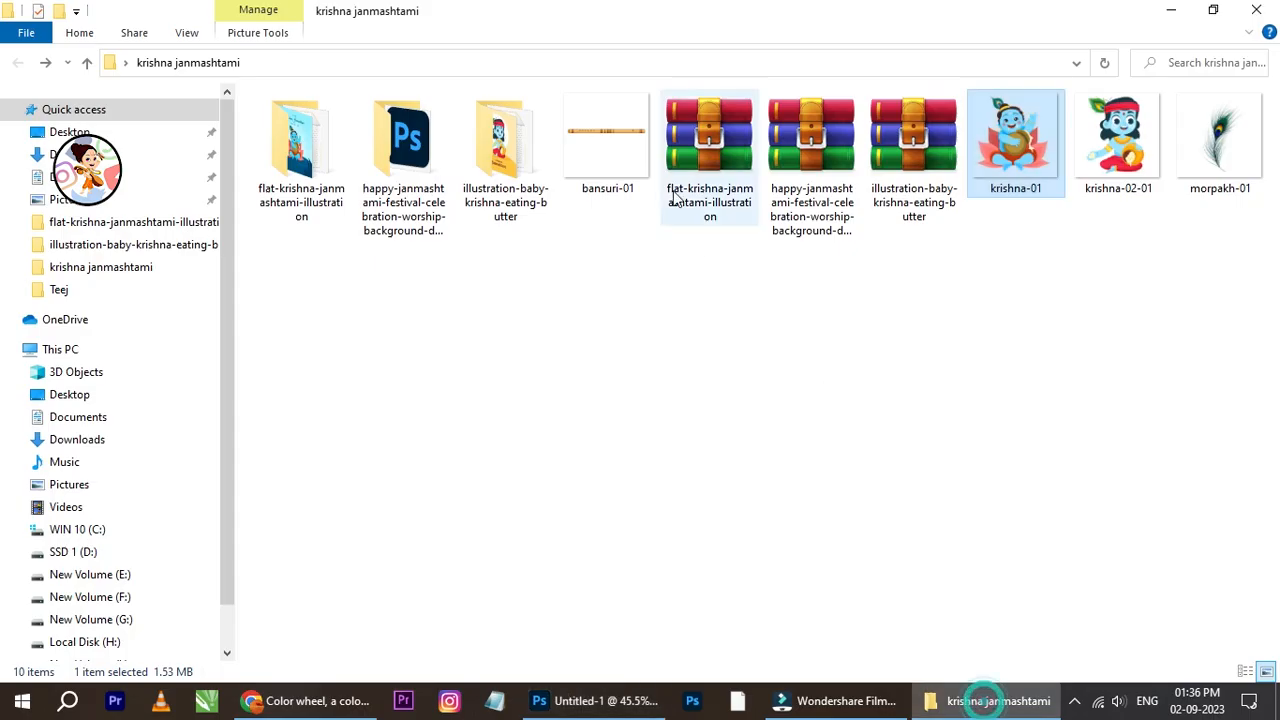
{"action": "left_click", "coordinate": [628, 140]}
{"action": "left_click_drag", "start_coordinate": [628, 140], "coordinate": [595, 466]}
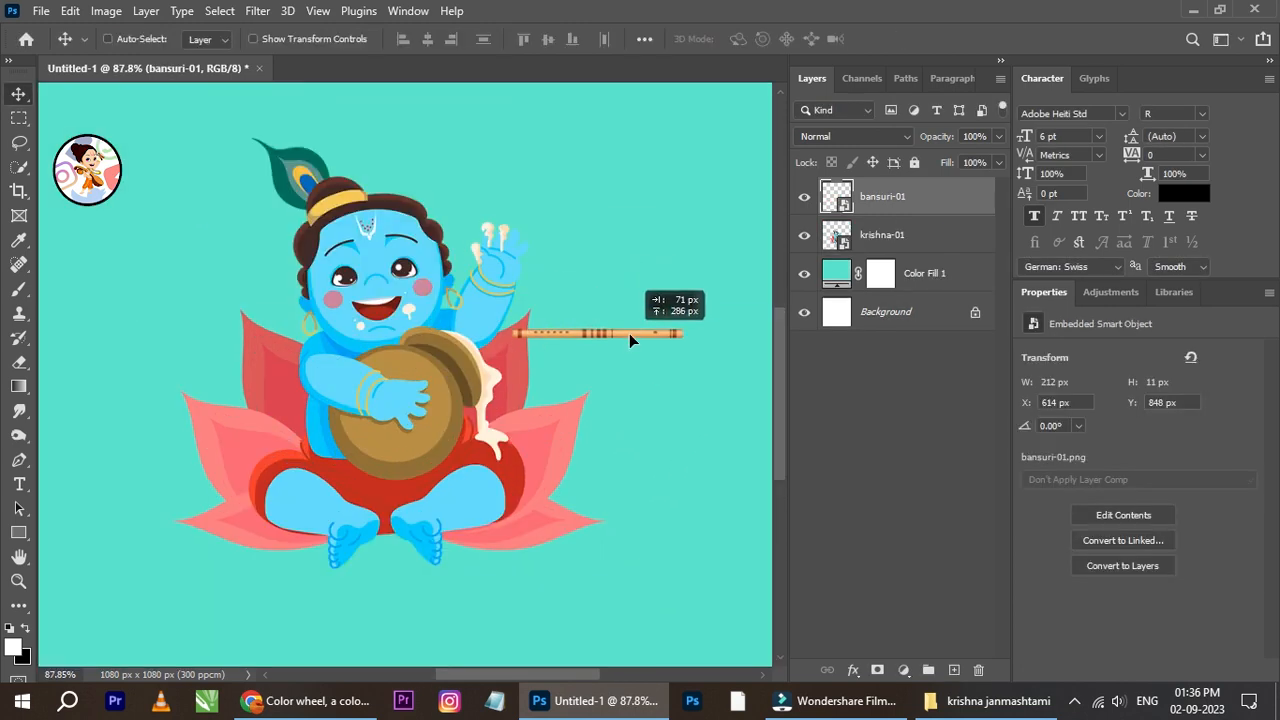
{"action": "left_click_drag", "start_coordinate": [629, 333], "coordinate": [574, 567]}
{"action": "scroll", "coordinate": [578, 541], "scroll_direction": "up", "scroll_amount": 3}
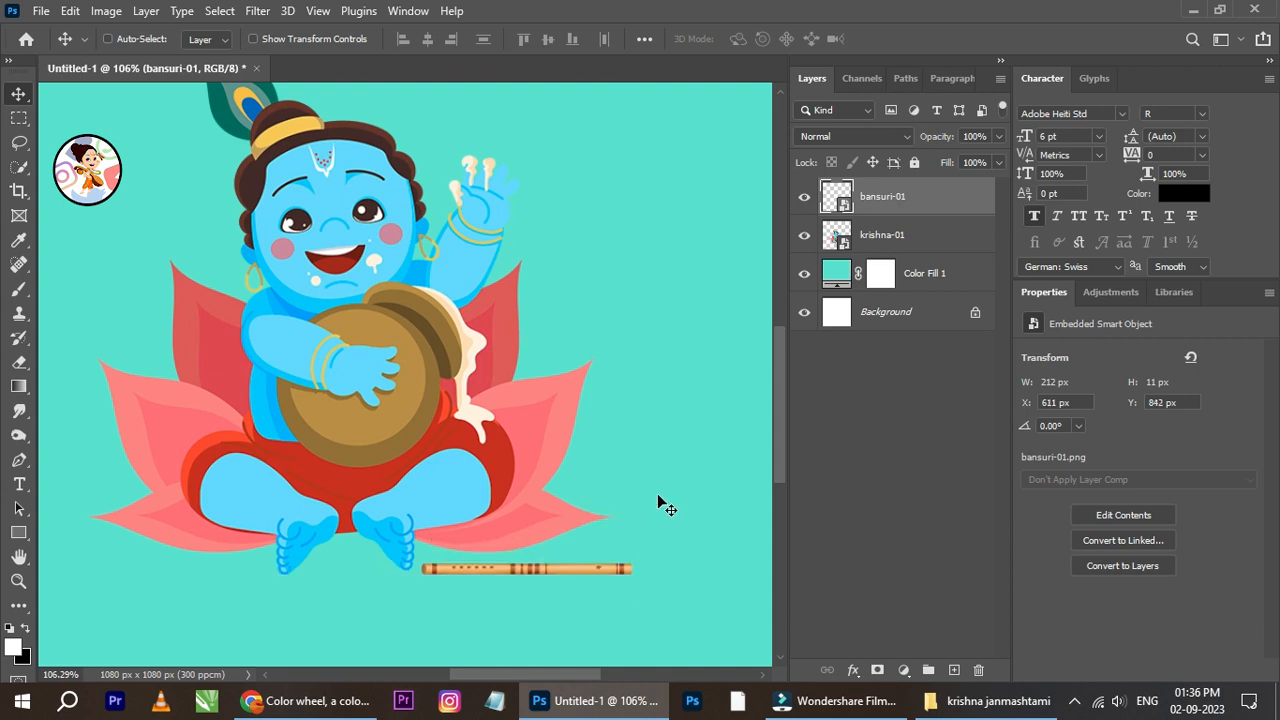
{"action": "scroll", "coordinate": [560, 466], "scroll_direction": "down", "scroll_amount": 2}
{"action": "scroll", "coordinate": [540, 436], "scroll_direction": "down", "scroll_amount": 2}
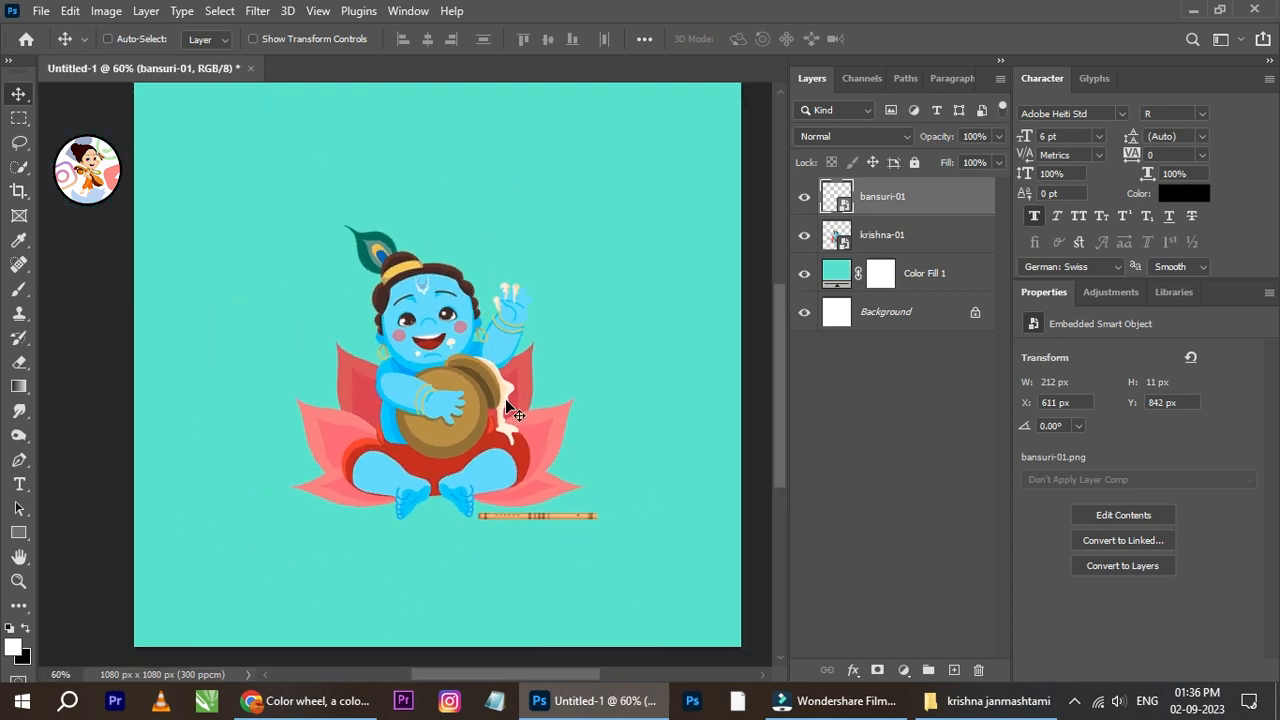
{"action": "scroll", "coordinate": [506, 404], "scroll_direction": "up", "scroll_amount": 1}
Place morpakh-01 in the canvas's upper-left corner, scaled to about 7.13% and rotated about 22.5°
{"action": "left_click", "coordinate": [990, 700]}
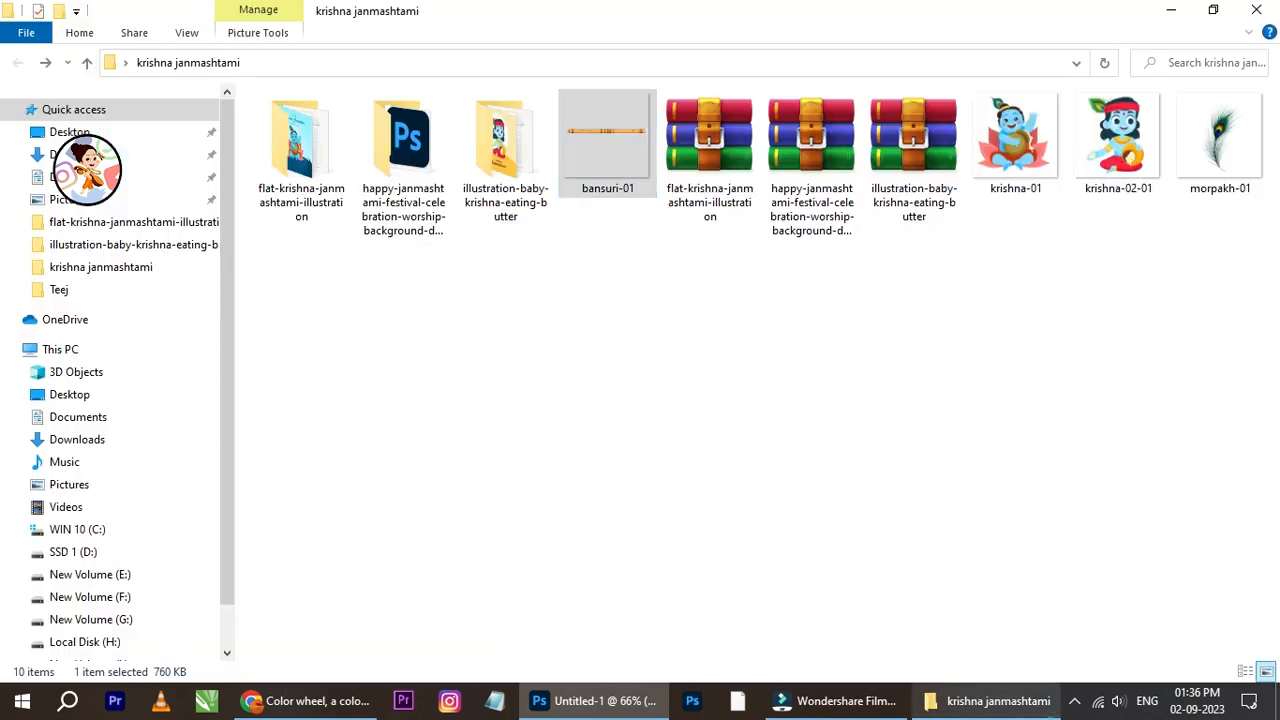
{"action": "left_click", "coordinate": [1256, 176]}
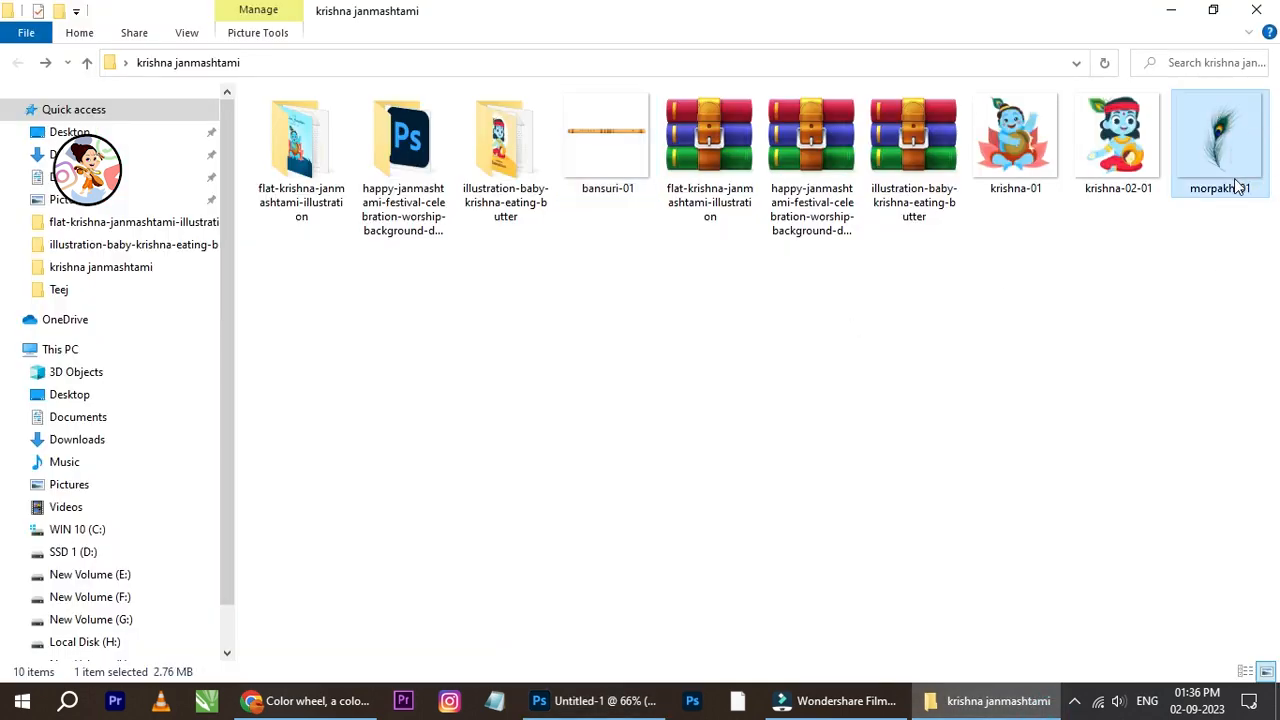
{"action": "left_click_drag", "start_coordinate": [1213, 180], "coordinate": [594, 368]}
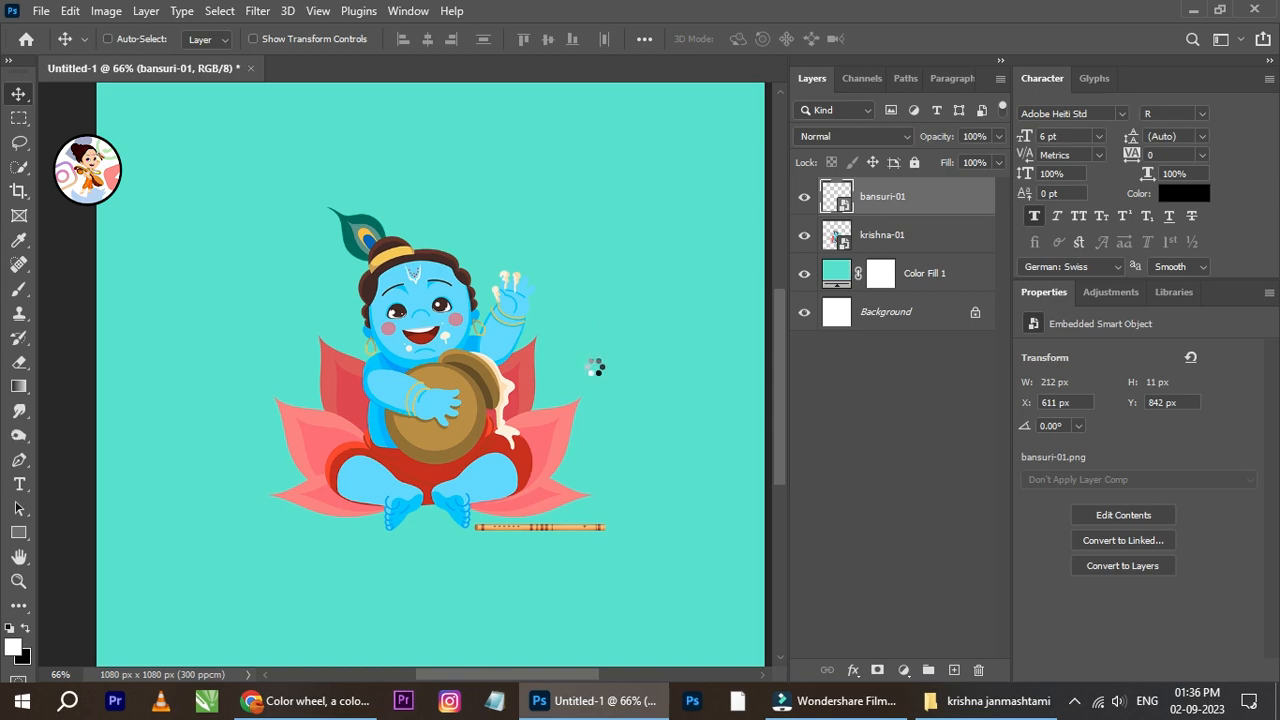
{"action": "left_click_drag", "start_coordinate": [710, 374], "coordinate": [310, 156]}
{"action": "left_click_drag", "start_coordinate": [360, 237], "coordinate": [535, 401]}
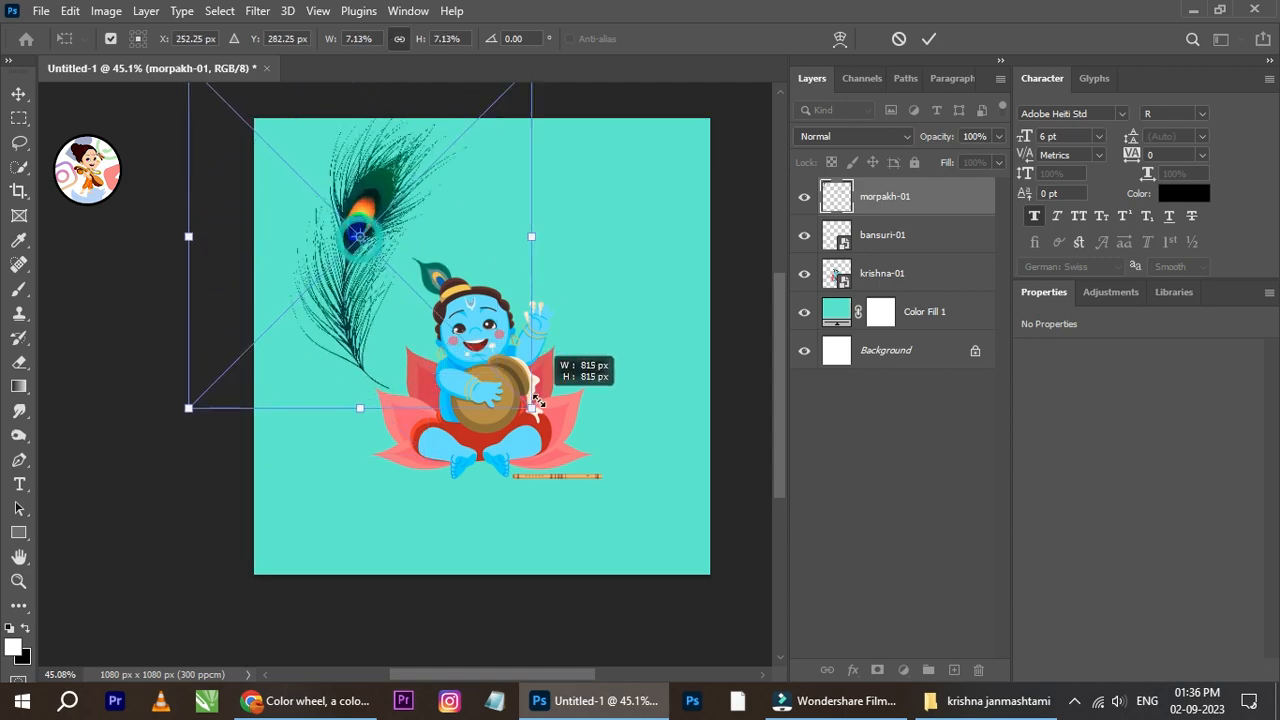
{"action": "left_click_drag", "start_coordinate": [615, 208], "coordinate": [601, 308]}
{"action": "left_click_drag", "start_coordinate": [419, 232], "coordinate": [368, 166]}
{"action": "left_click", "coordinate": [930, 39]}
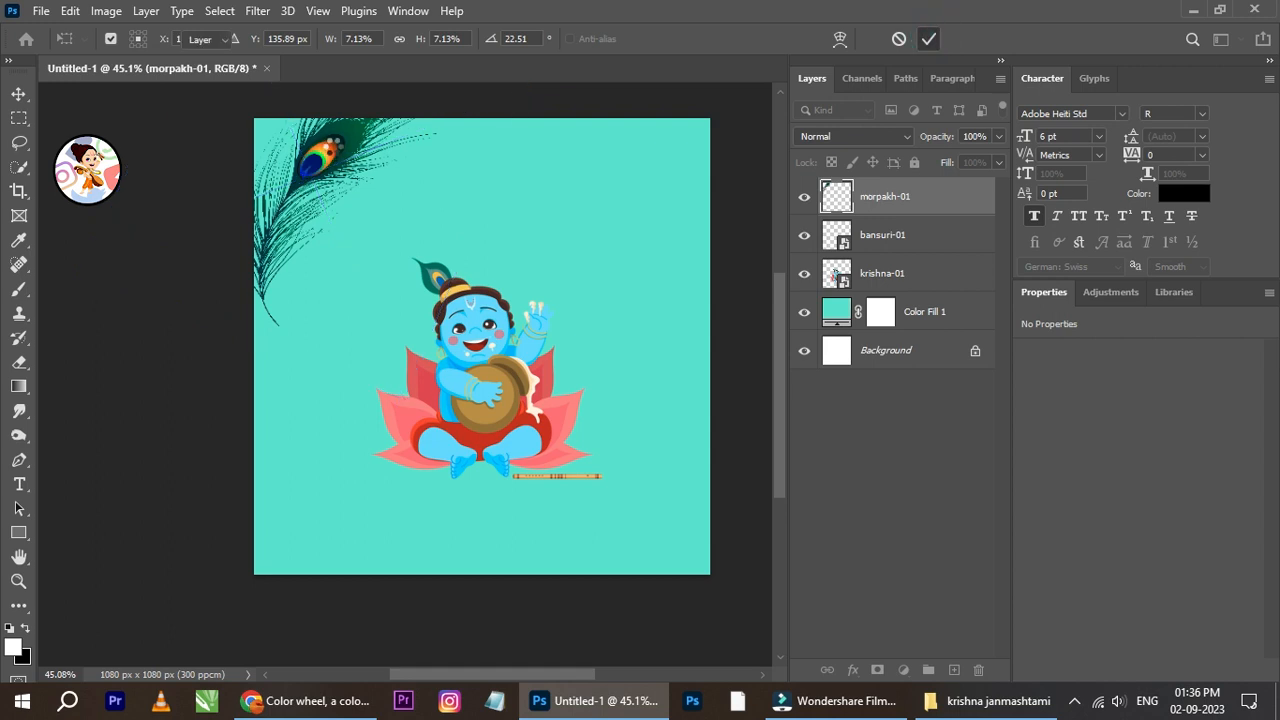
Rotate the peacock feather further clockwise to about 37° in the corner of the canvas
{"action": "scroll", "coordinate": [335, 148], "scroll_direction": "up", "scroll_amount": 2}
{"action": "key", "text": "ctrl+t"}
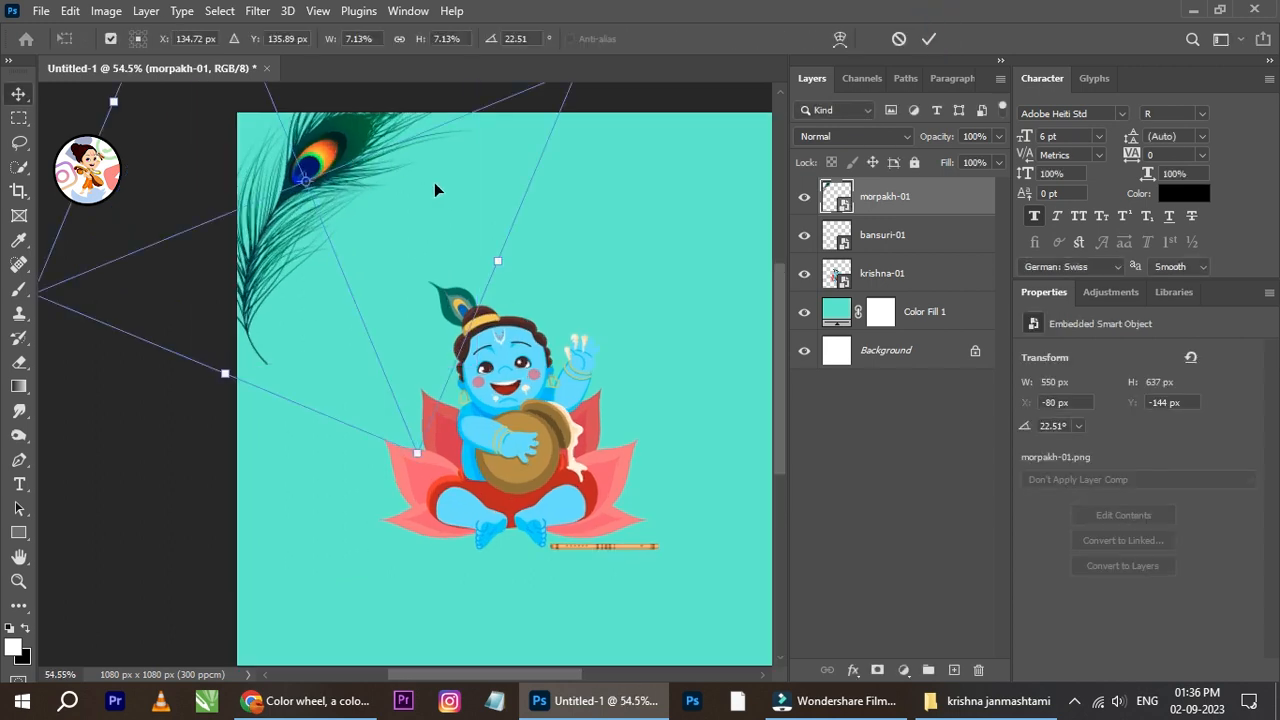
{"action": "left_click_drag", "start_coordinate": [618, 135], "coordinate": [600, 210]}
{"action": "left_click", "coordinate": [930, 39]}
{"action": "scroll", "coordinate": [575, 166], "scroll_direction": "down", "scroll_amount": 2}
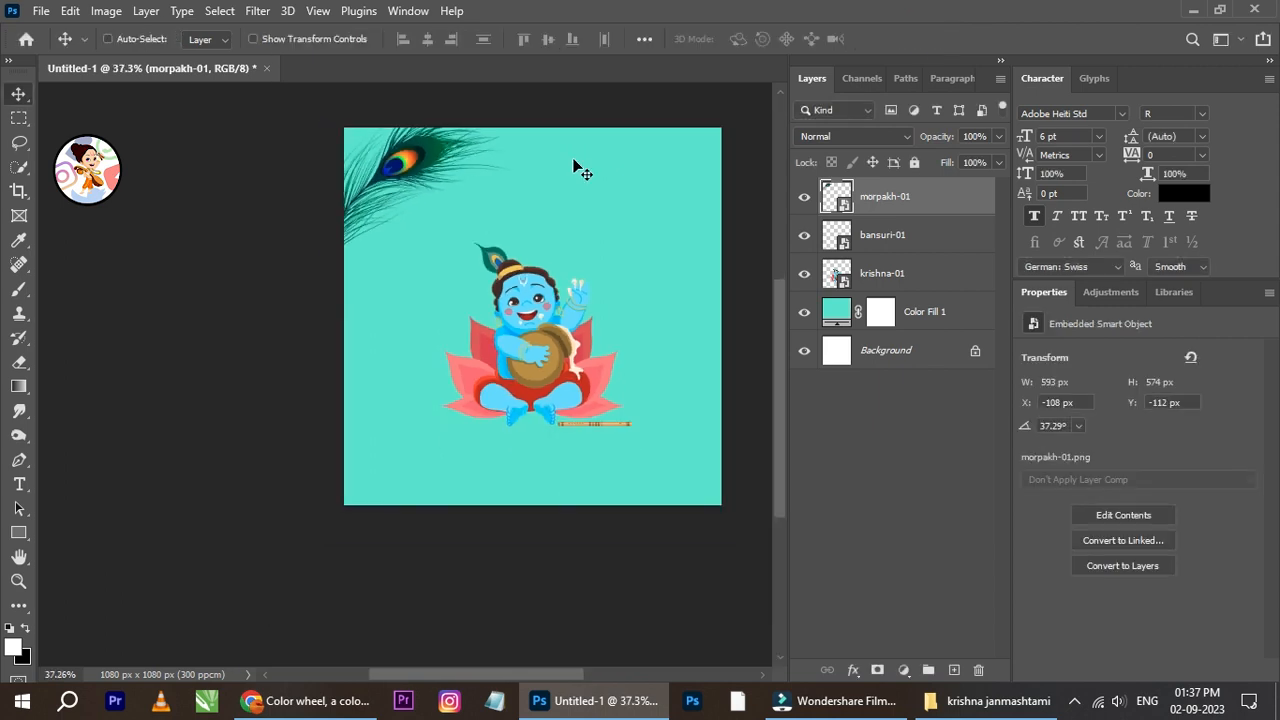
{"action": "scroll", "coordinate": [603, 209], "scroll_direction": "up", "scroll_amount": 1}
{"action": "scroll", "coordinate": [586, 229], "scroll_direction": "up", "scroll_amount": 1}
{"action": "scroll", "coordinate": [443, 177], "scroll_direction": "down", "scroll_amount": 2}
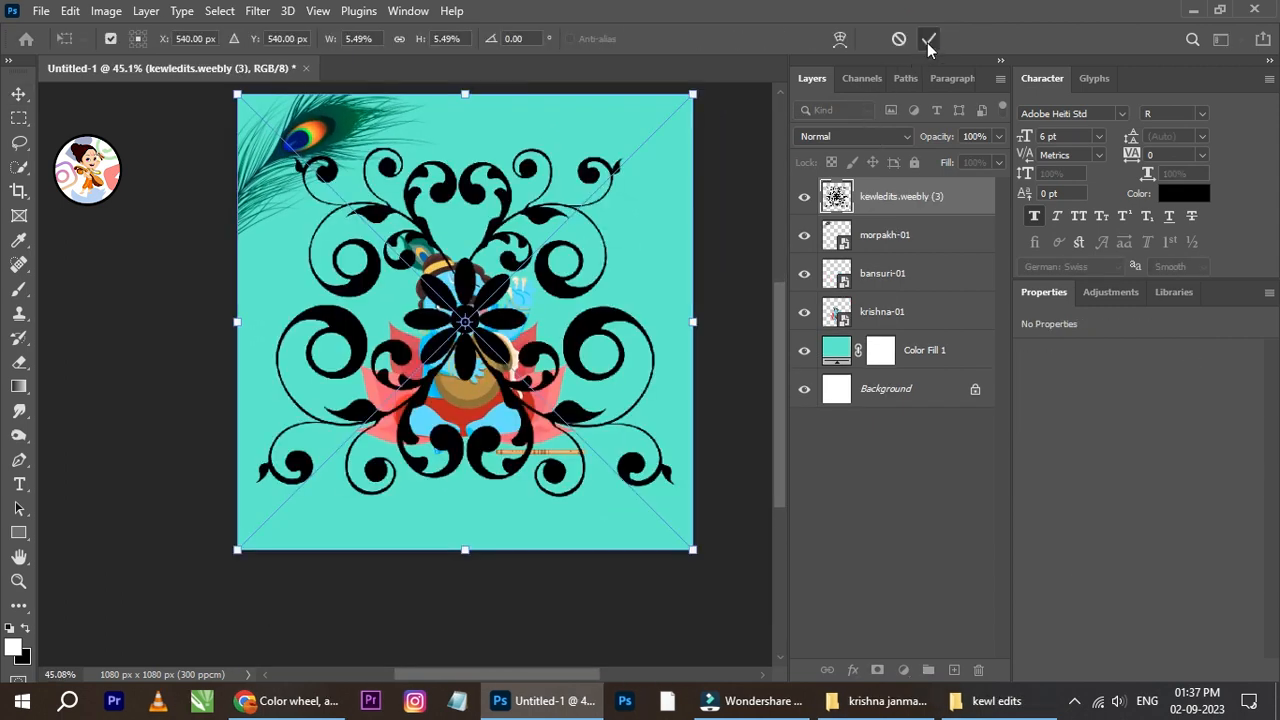
Place the kewledits.weebly (3) ornament directly below the krishna-01 layer and reduce its opacity to 8%
{"action": "left_click", "coordinate": [927, 42]}
{"action": "left_click_drag", "start_coordinate": [915, 205], "coordinate": [906, 318]}
{"action": "left_click", "coordinate": [996, 137]}
{"action": "left_click_drag", "start_coordinate": [940, 162], "coordinate": [932, 162]}
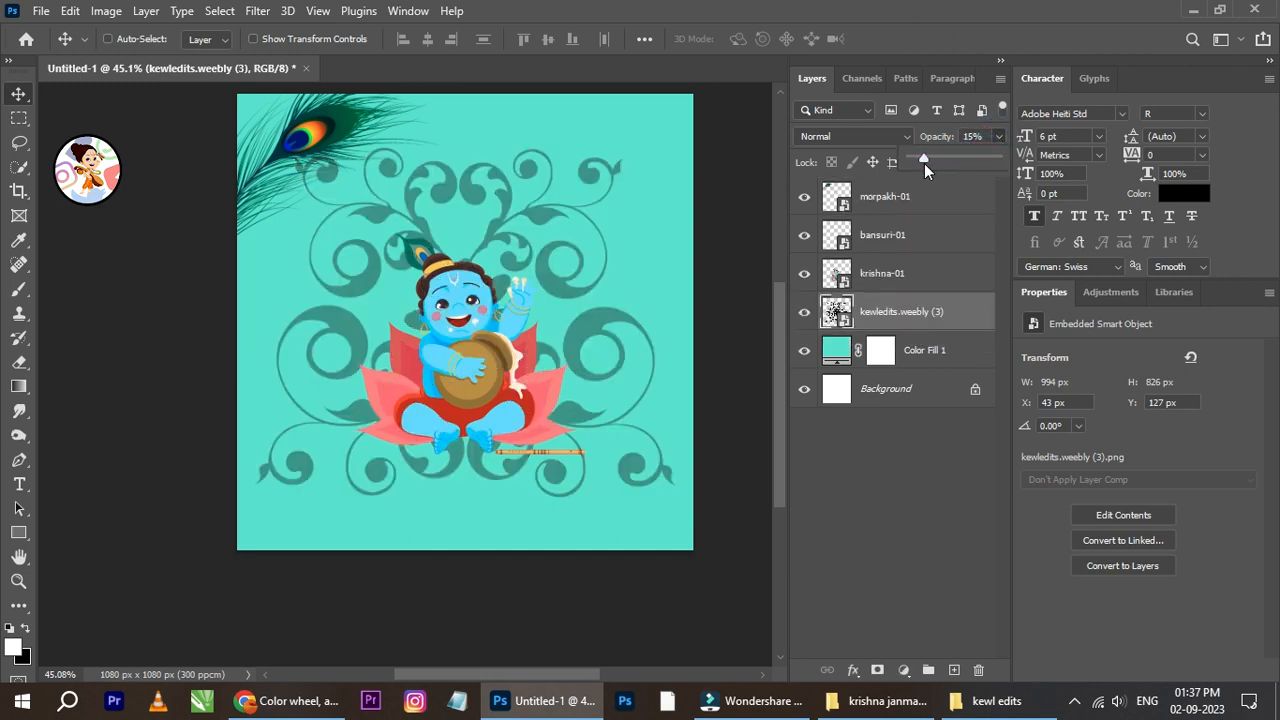
{"action": "left_click_drag", "start_coordinate": [924, 163], "coordinate": [917, 163]}
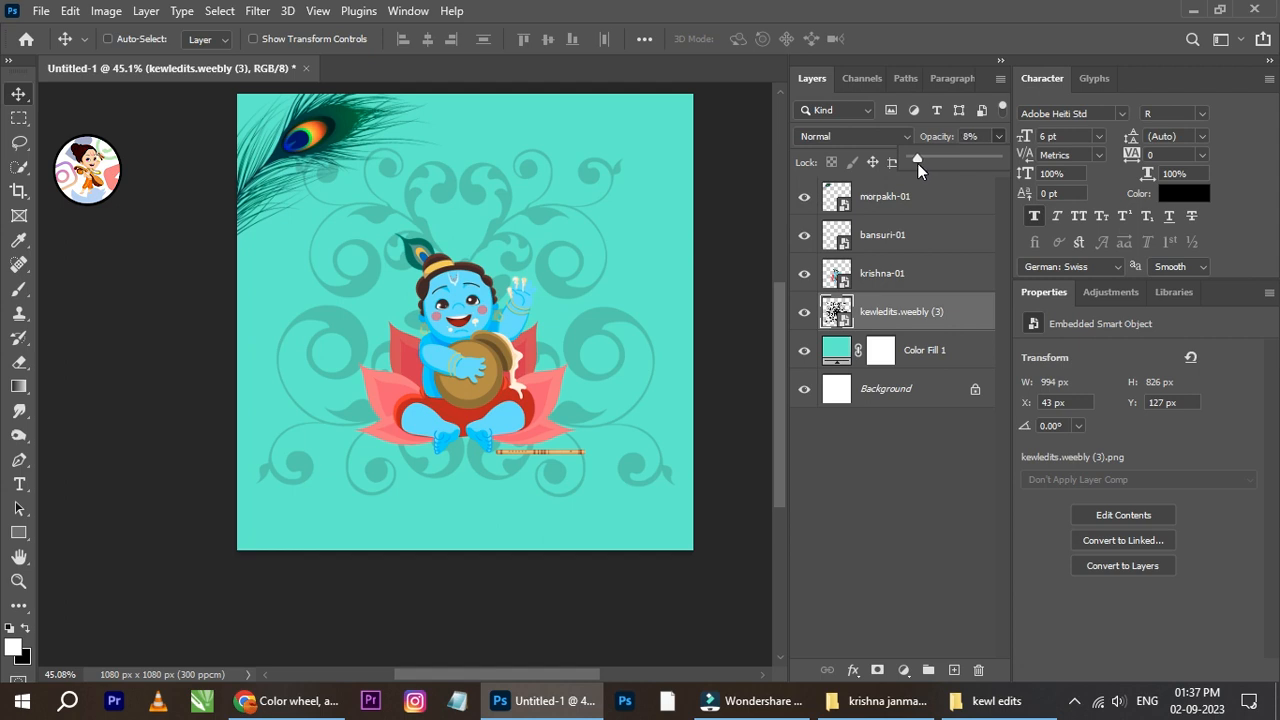
Apply a white (ffffff) Color Overlay to the floral ornament layer
{"action": "left_click", "coordinate": [853, 670]}
{"action": "left_click", "coordinate": [910, 599]}
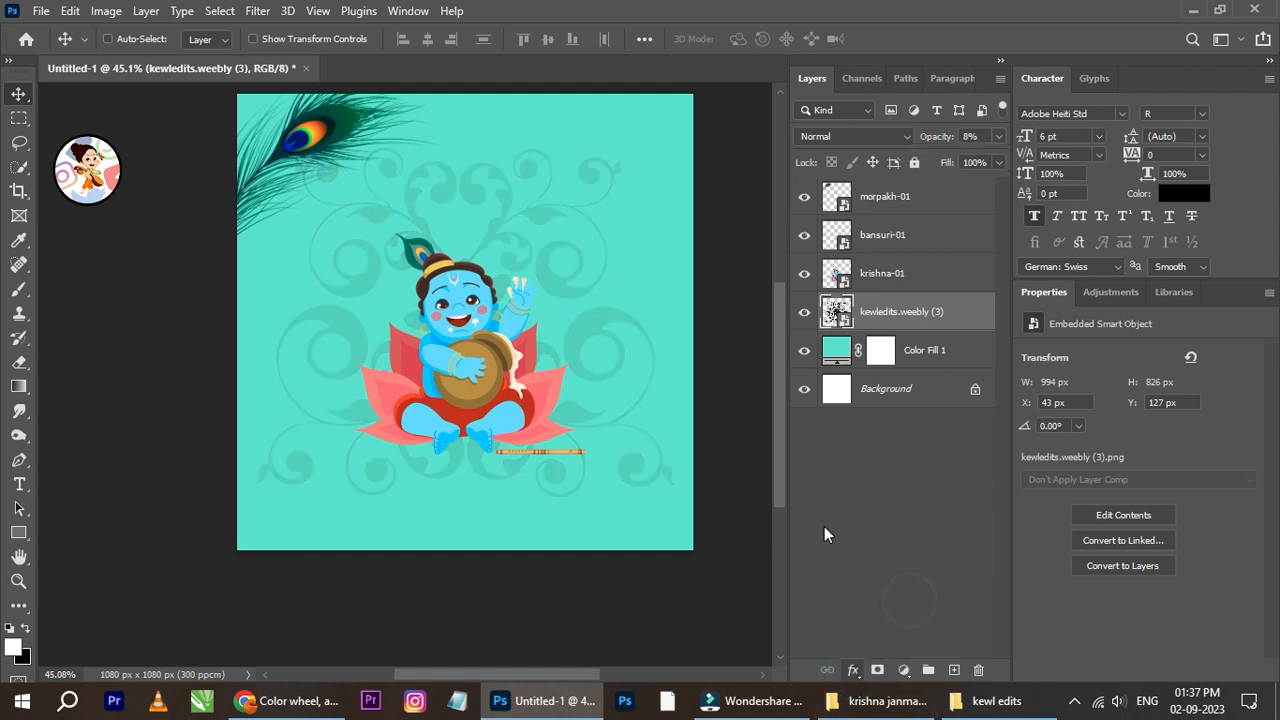
{"action": "left_click", "coordinate": [989, 264]}
{"action": "left_click_drag", "start_coordinate": [832, 260], "coordinate": [716, 160]}
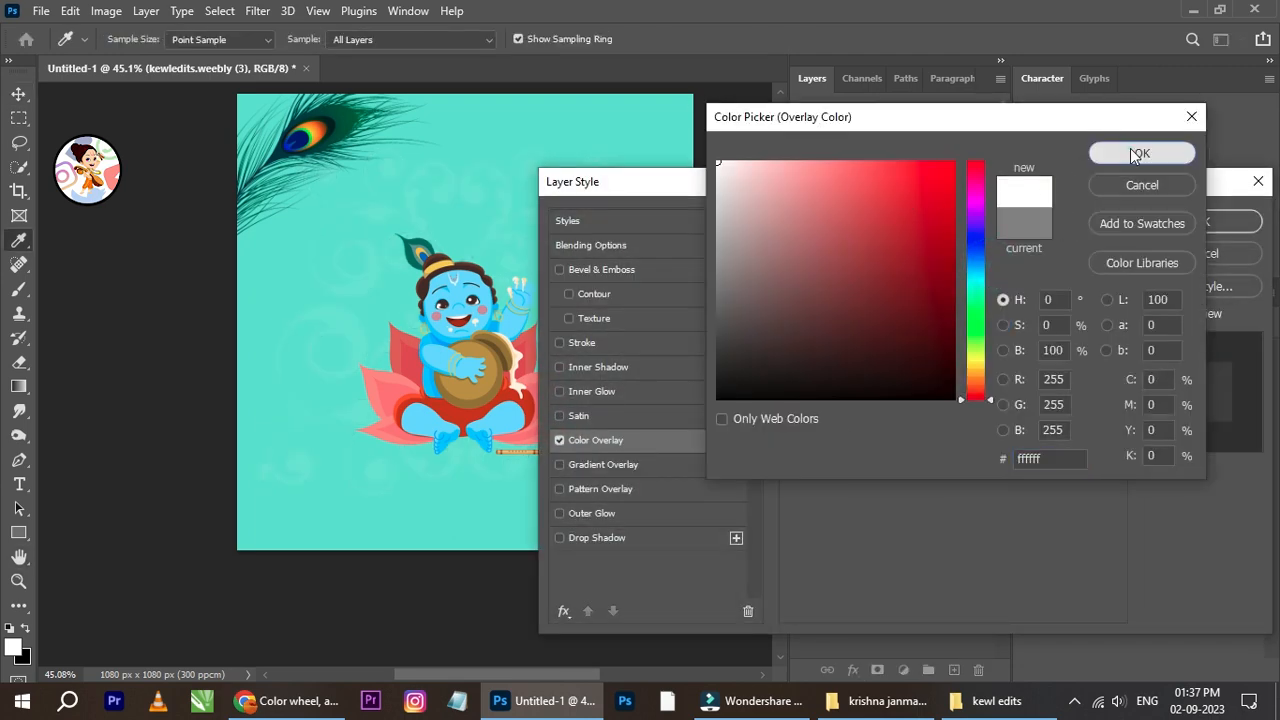
{"action": "left_click", "coordinate": [1142, 153]}
{"action": "left_click", "coordinate": [1165, 217]}
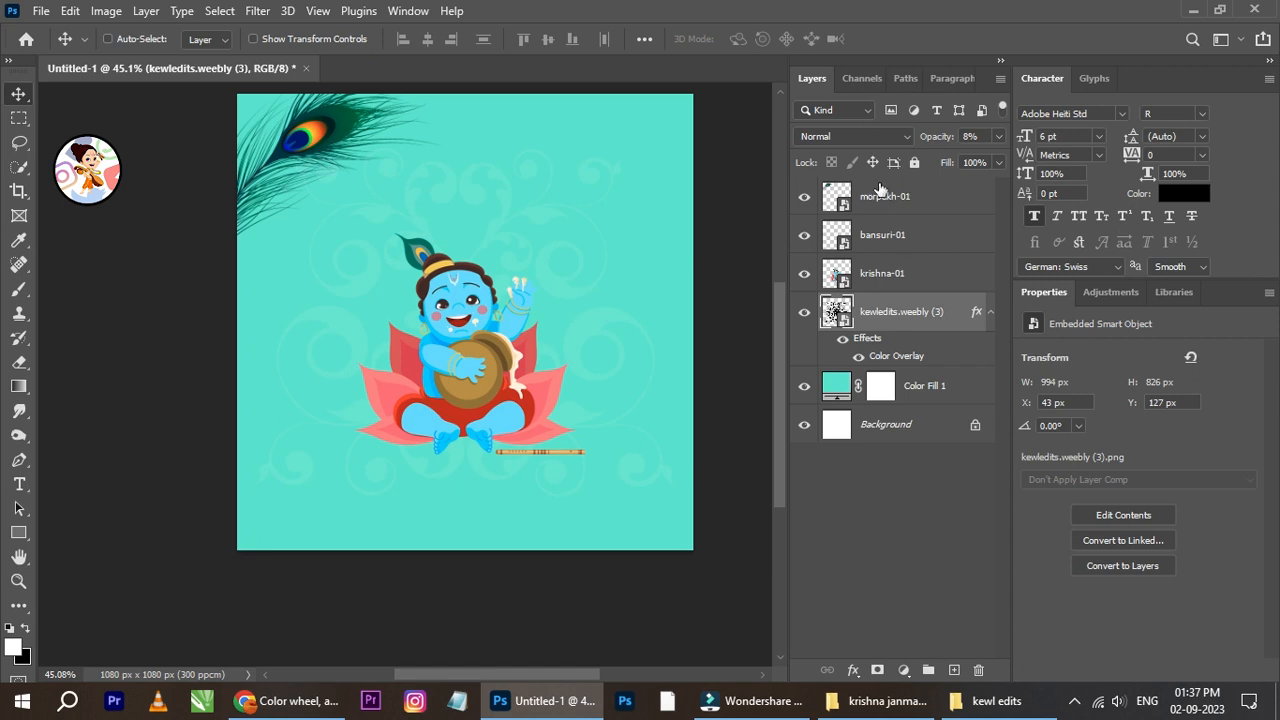
Raise the floral ornament layer's opacity to 14%
{"action": "left_click", "coordinate": [998, 137]}
{"action": "left_click_drag", "start_coordinate": [927, 158], "coordinate": [923, 161]}
{"action": "scroll", "coordinate": [589, 248], "scroll_direction": "down", "scroll_amount": 2}
{"action": "scroll", "coordinate": [517, 234], "scroll_direction": "up", "scroll_amount": 2}
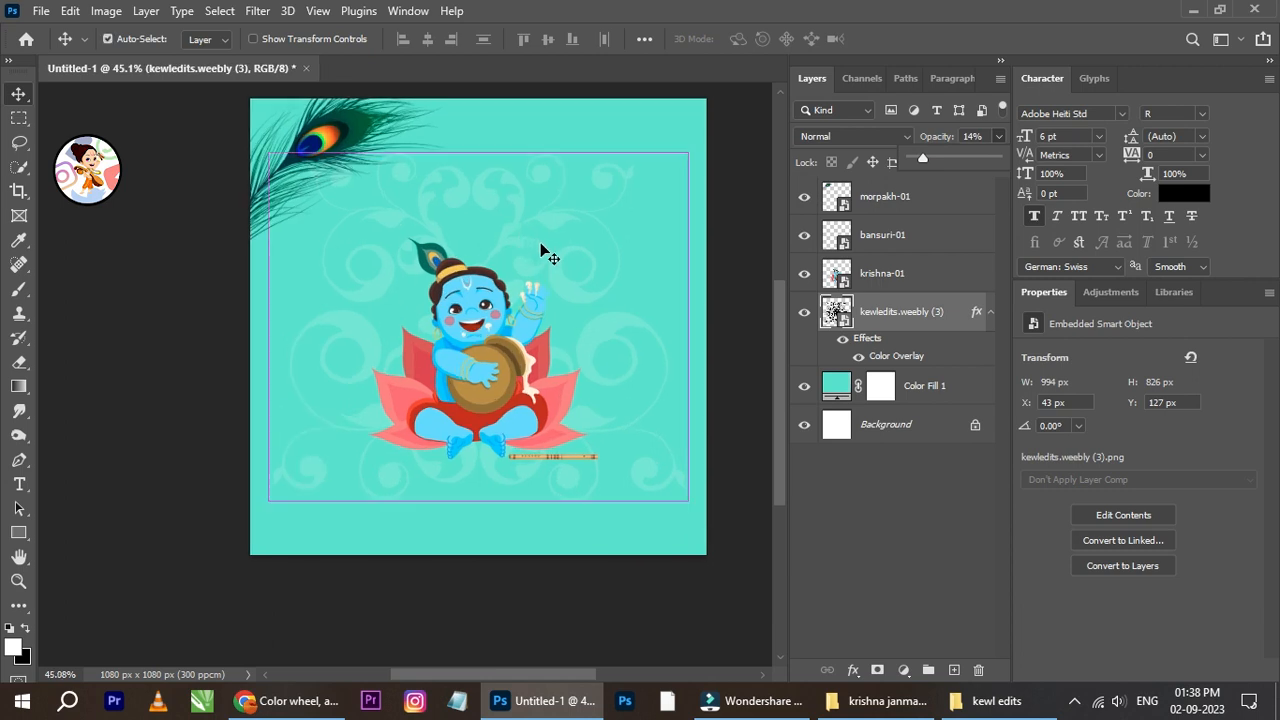
Transform the floral ornament to about 1005 by 835 px and move it up behind Krishna near the canvas's upper edge
{"action": "key", "text": "ctrl+t"}
{"action": "scroll", "coordinate": [605, 230], "scroll_direction": "down", "scroll_amount": 1}
{"action": "left_click_drag", "start_coordinate": [697, 110], "coordinate": [730, 84]}
{"action": "left_click_drag", "start_coordinate": [285, 308], "coordinate": [229, 303]}
{"action": "left_click_drag", "start_coordinate": [553, 282], "coordinate": [598, 274]}
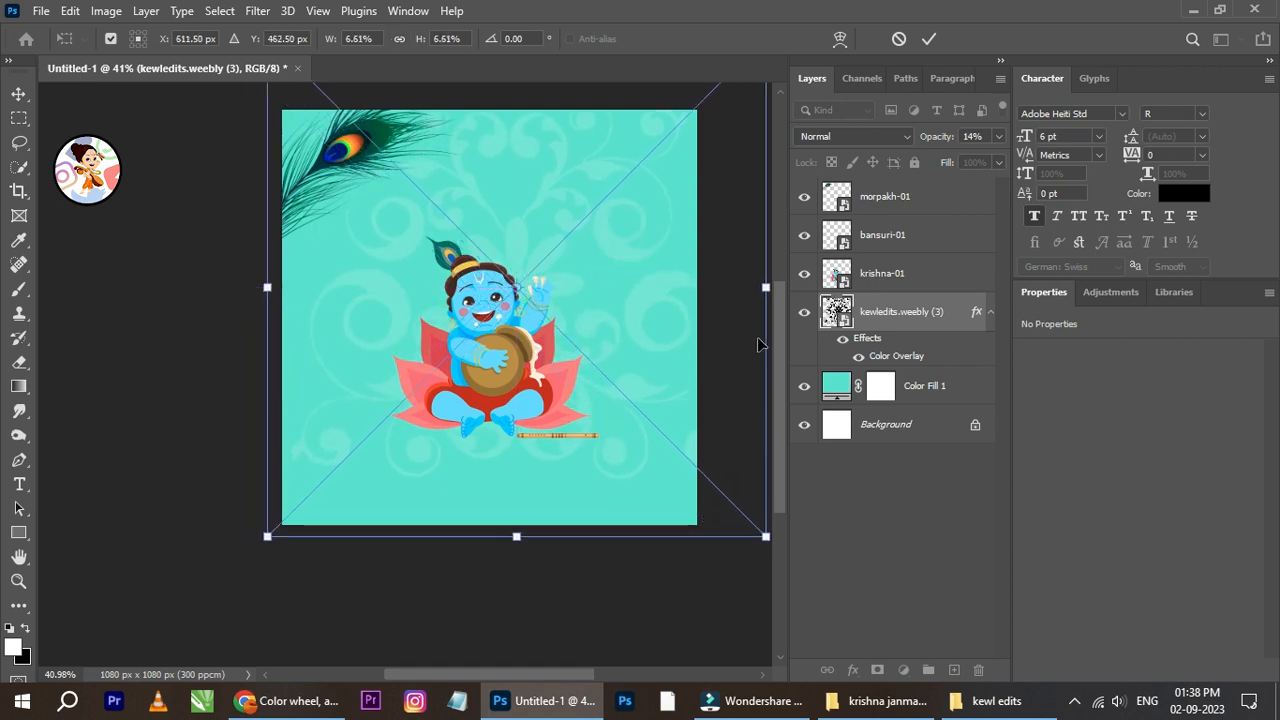
{"action": "left_click_drag", "start_coordinate": [764, 291], "coordinate": [672, 261]}
{"action": "left_click", "coordinate": [927, 39]}
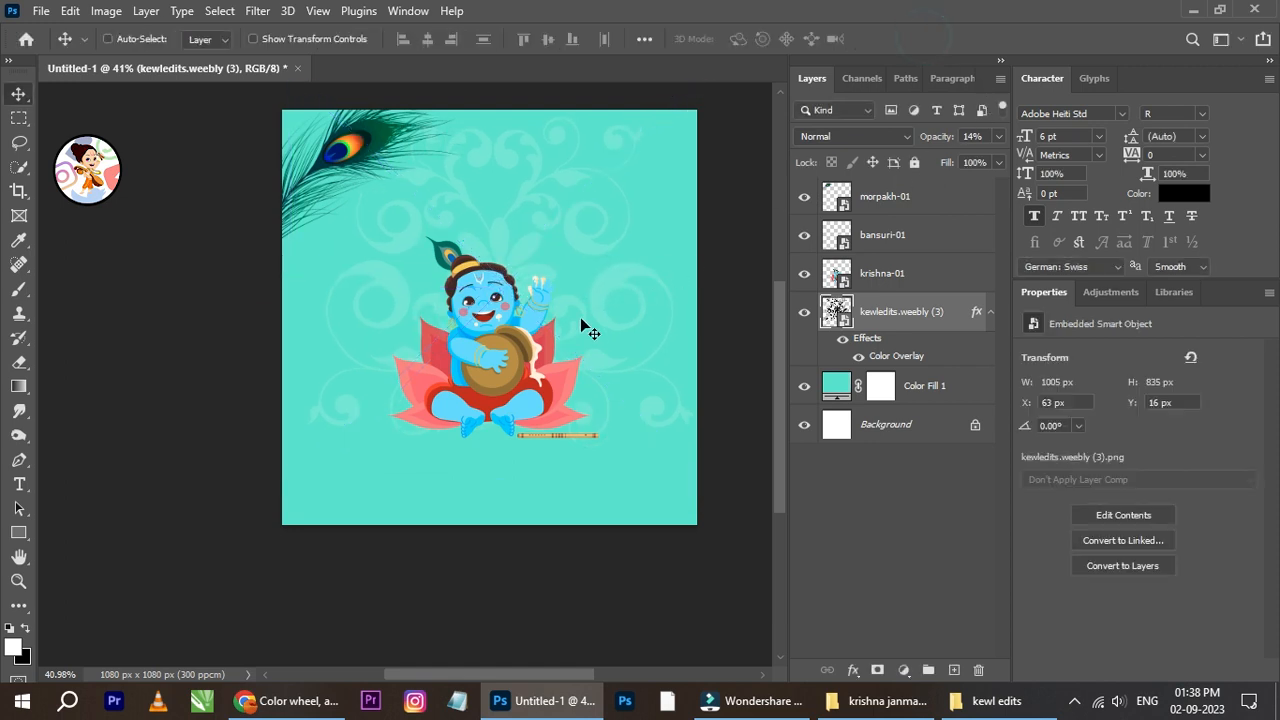
{"action": "scroll", "coordinate": [585, 330], "scroll_direction": "up", "scroll_amount": 1}
{"action": "scroll", "coordinate": [540, 350], "scroll_direction": "up", "scroll_amount": 1}
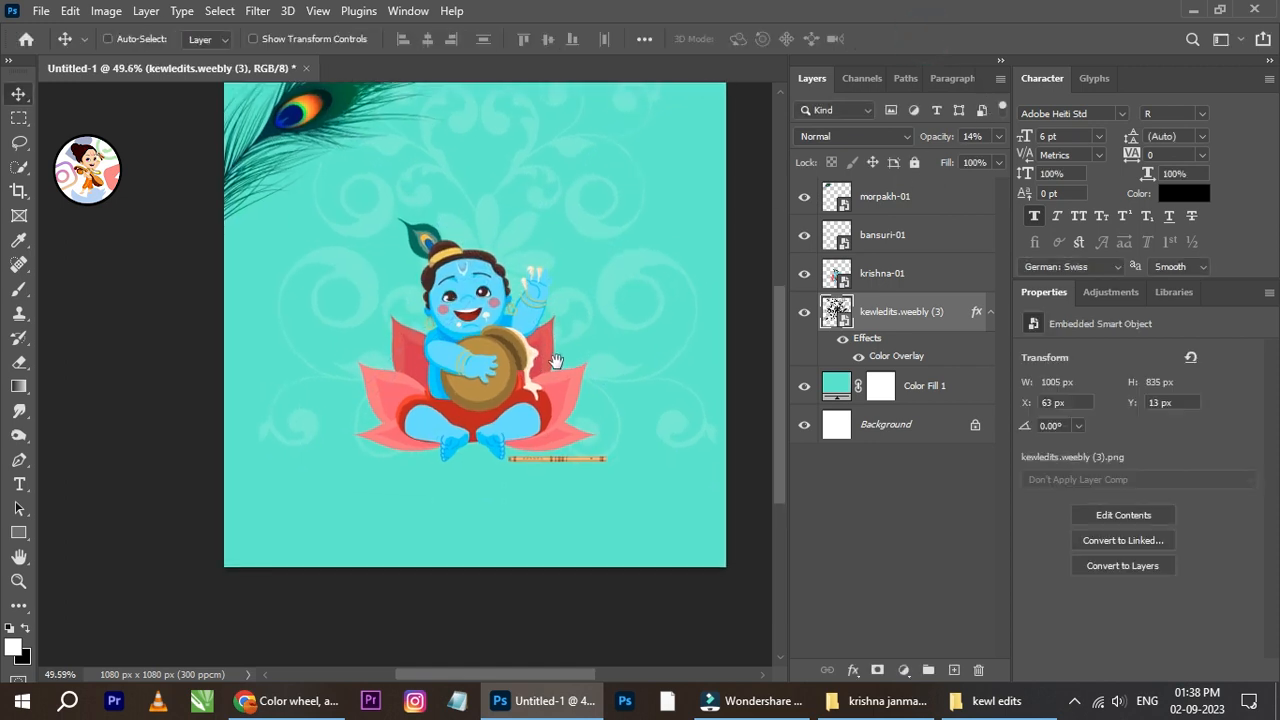
Choose the soft elliptical brush preset, flatten its tip further and set the brush size to 1102 px
{"action": "left_click", "coordinate": [933, 388]}
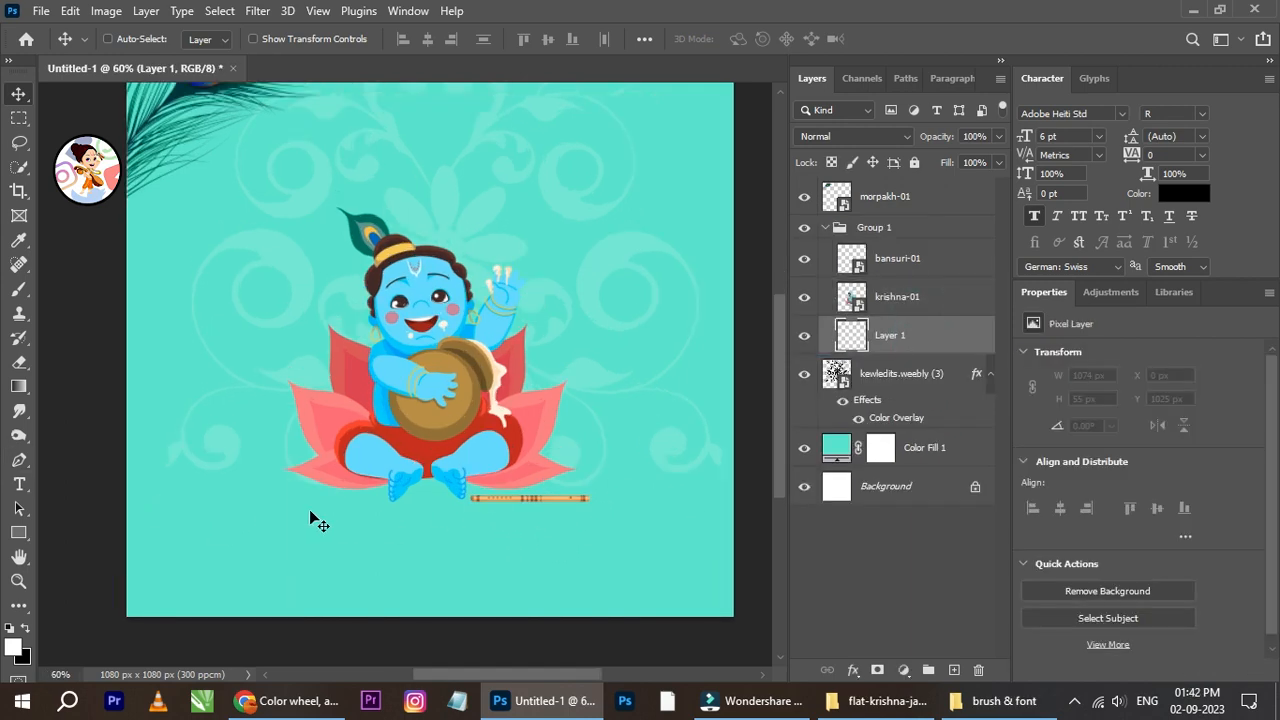
{"action": "scroll", "coordinate": [309, 509], "scroll_direction": "up", "scroll_amount": 1}
{"action": "left_click", "coordinate": [19, 289]}
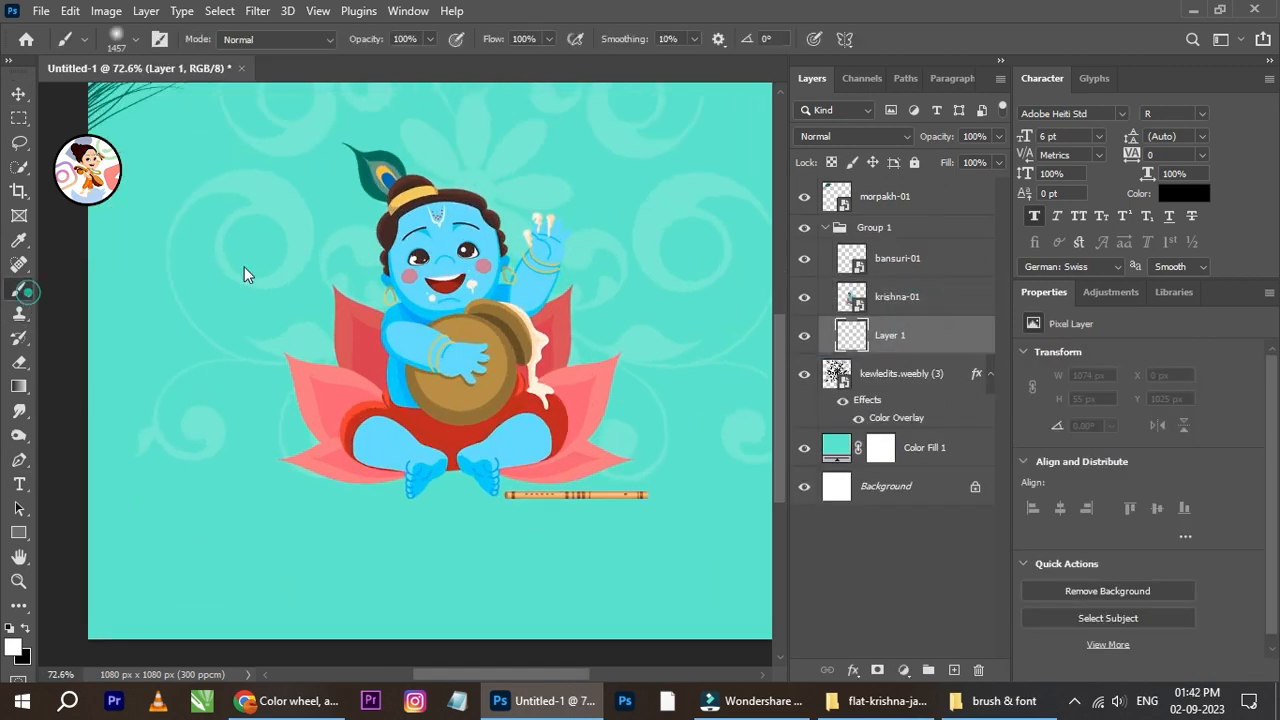
{"action": "left_click", "coordinate": [85, 39]}
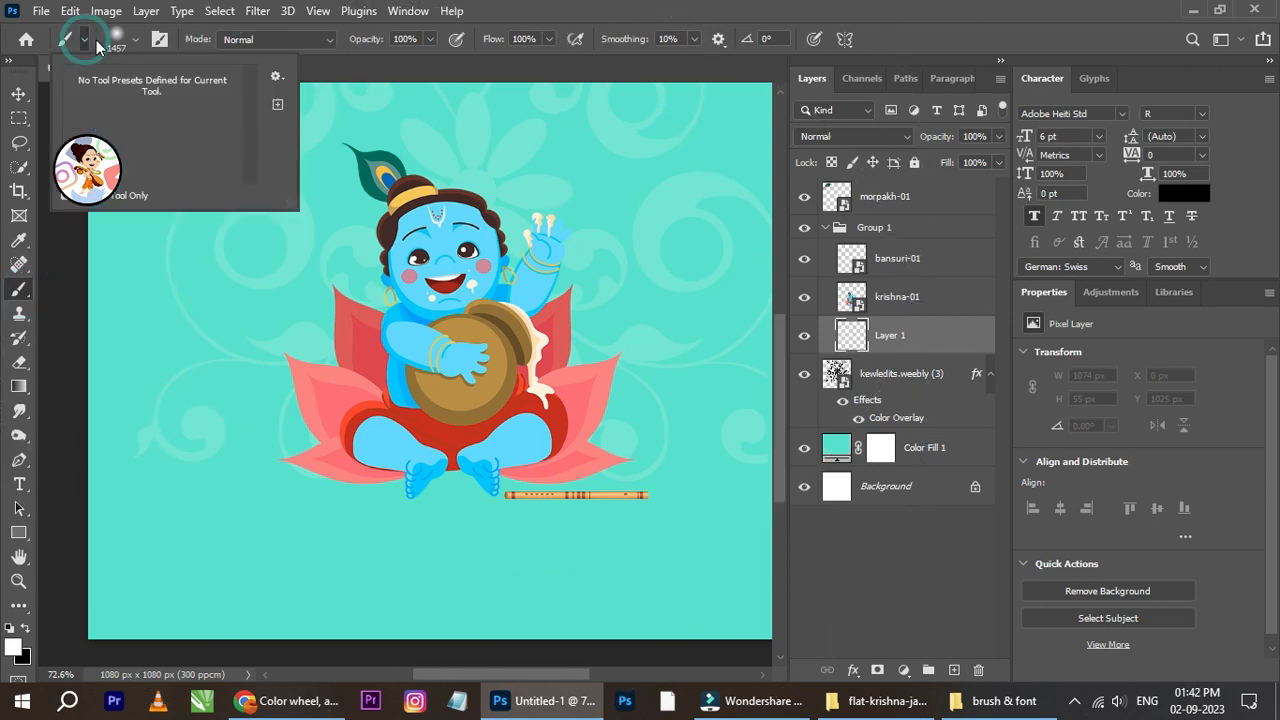
{"action": "left_click", "coordinate": [136, 40]}
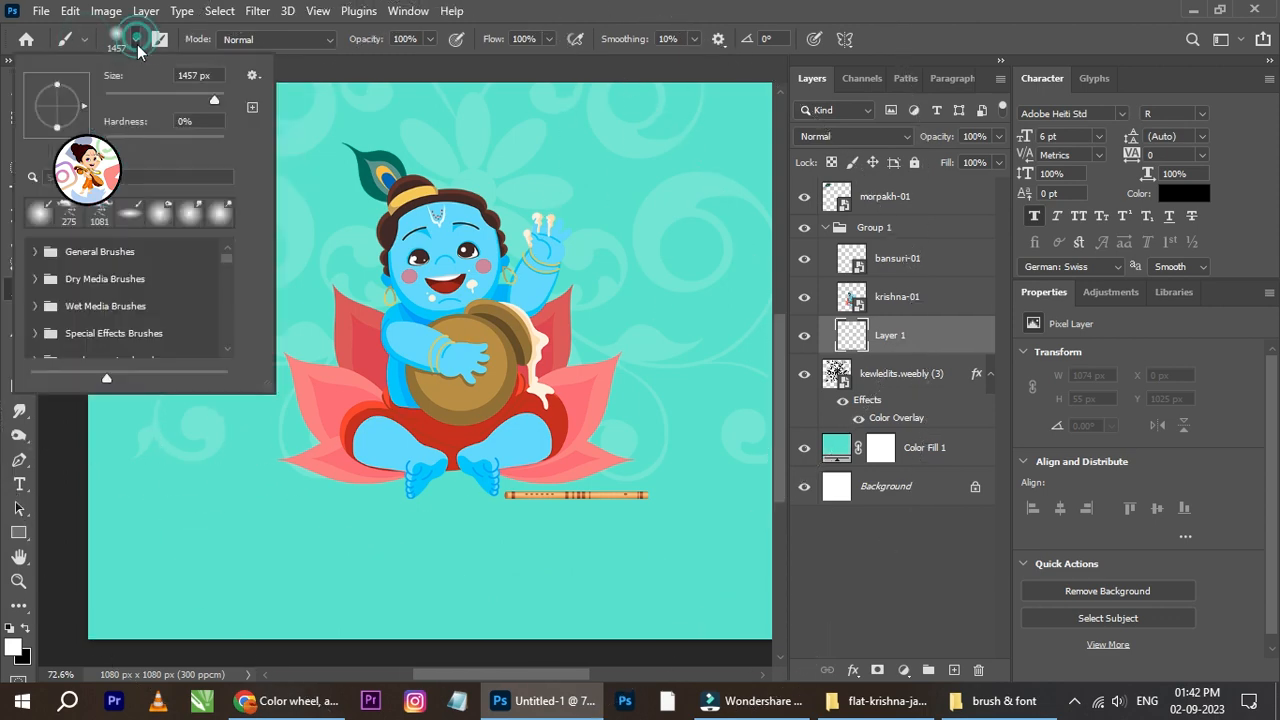
{"action": "left_click", "coordinate": [140, 218]}
{"action": "left_click_drag", "start_coordinate": [213, 101], "coordinate": [195, 100]}
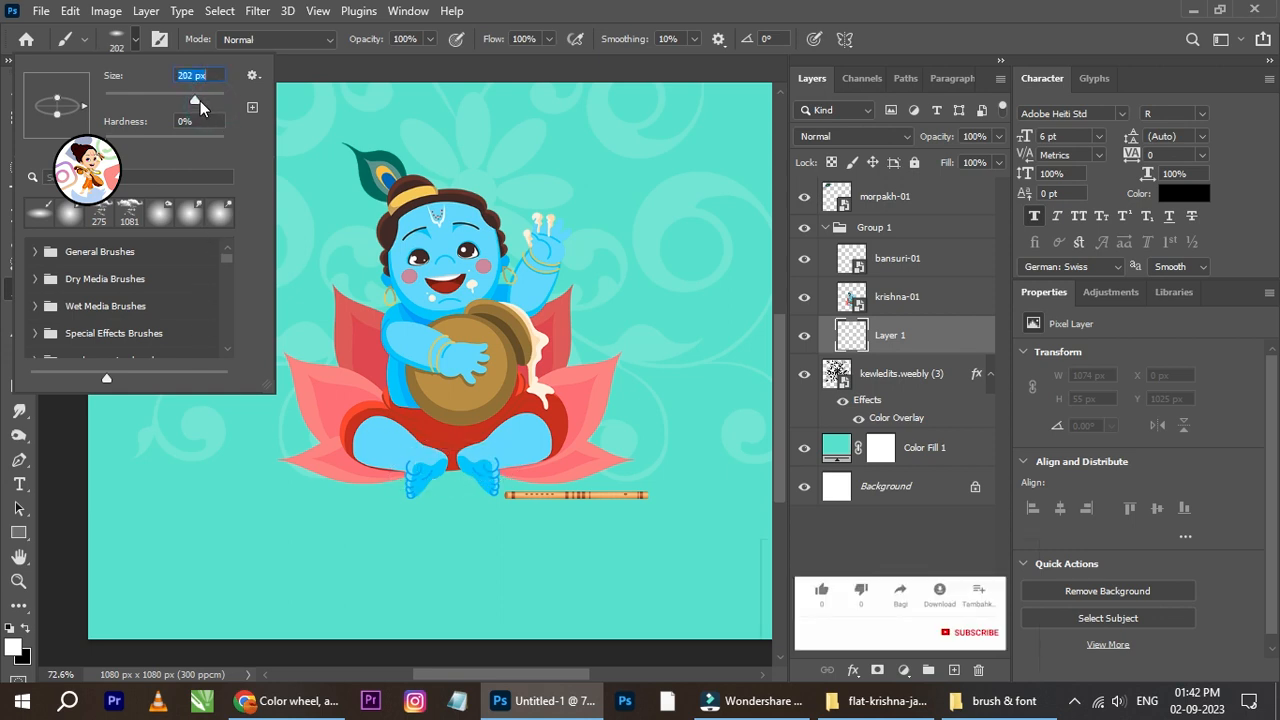
{"action": "left_click_drag", "start_coordinate": [200, 101], "coordinate": [206, 100]}
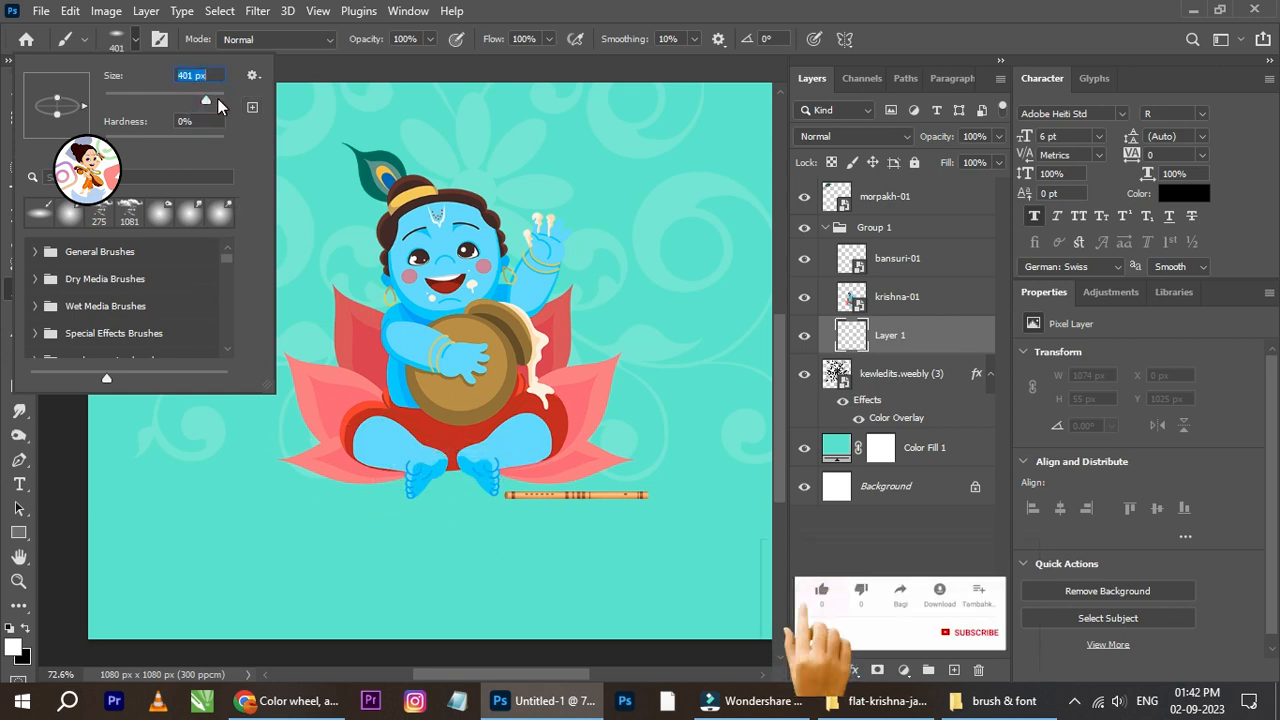
{"action": "left_click_drag", "start_coordinate": [59, 98], "coordinate": [59, 102]}
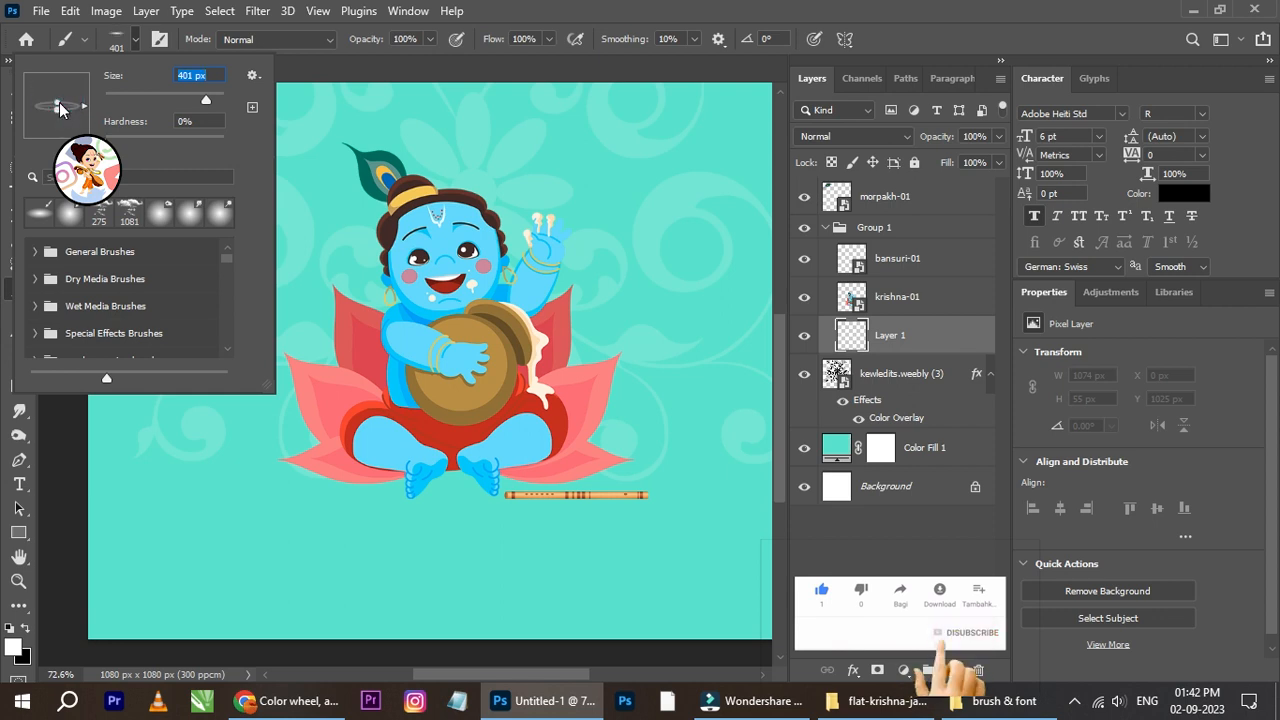
{"action": "left_click_drag", "start_coordinate": [217, 98], "coordinate": [214, 95]}
Undo the white brush dab at Krishna's feet and swap the foreground color to black
{"action": "left_click", "coordinate": [474, 486]}
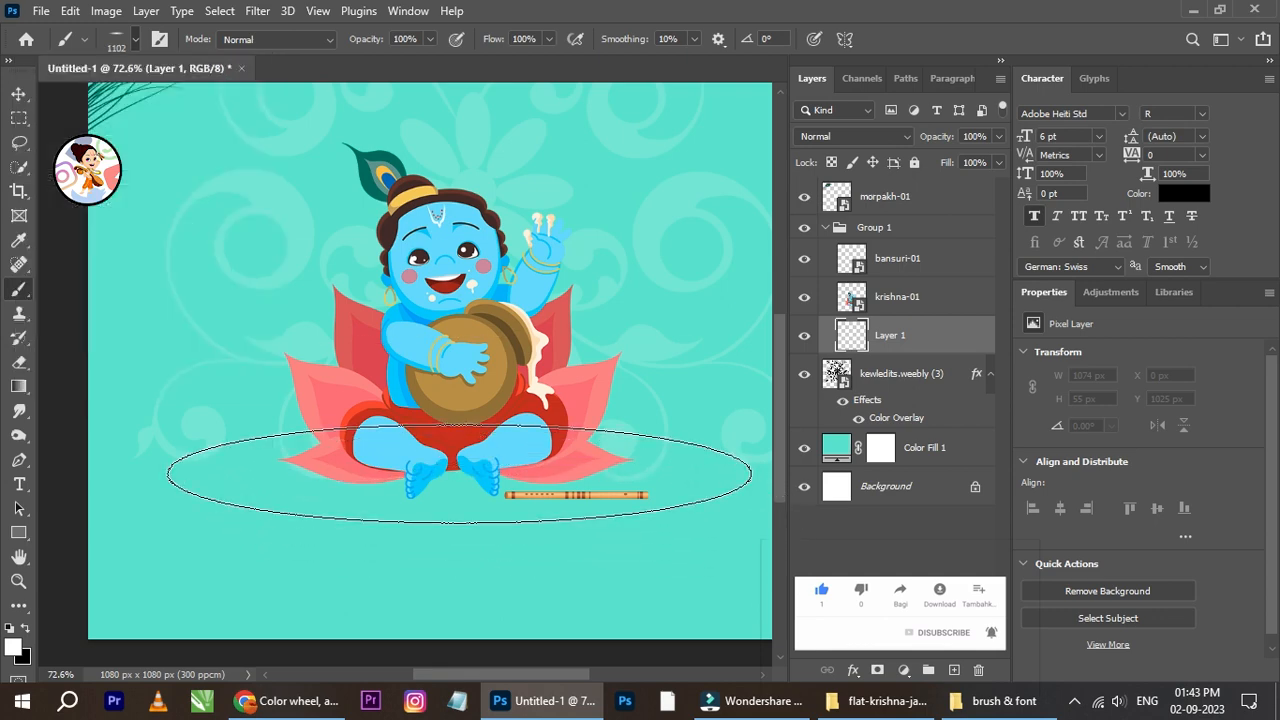
{"action": "key", "text": "ctrl+z"}
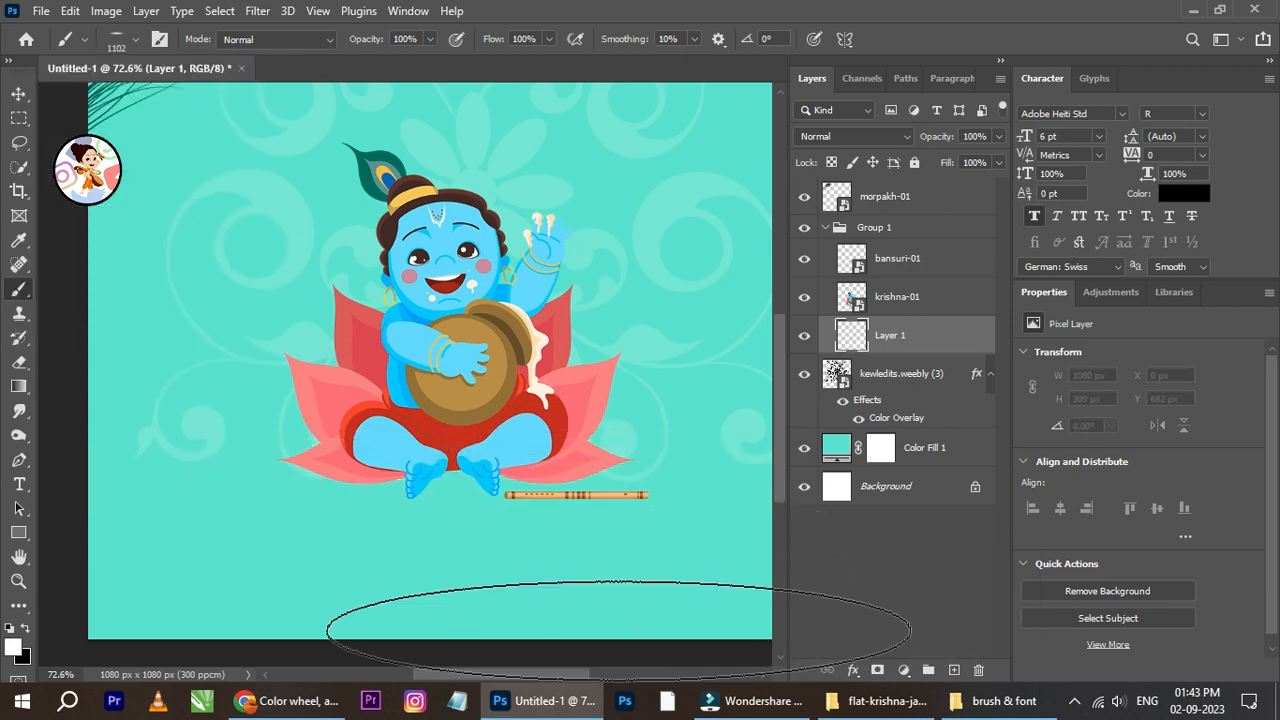
{"action": "left_click", "coordinate": [23, 632]}
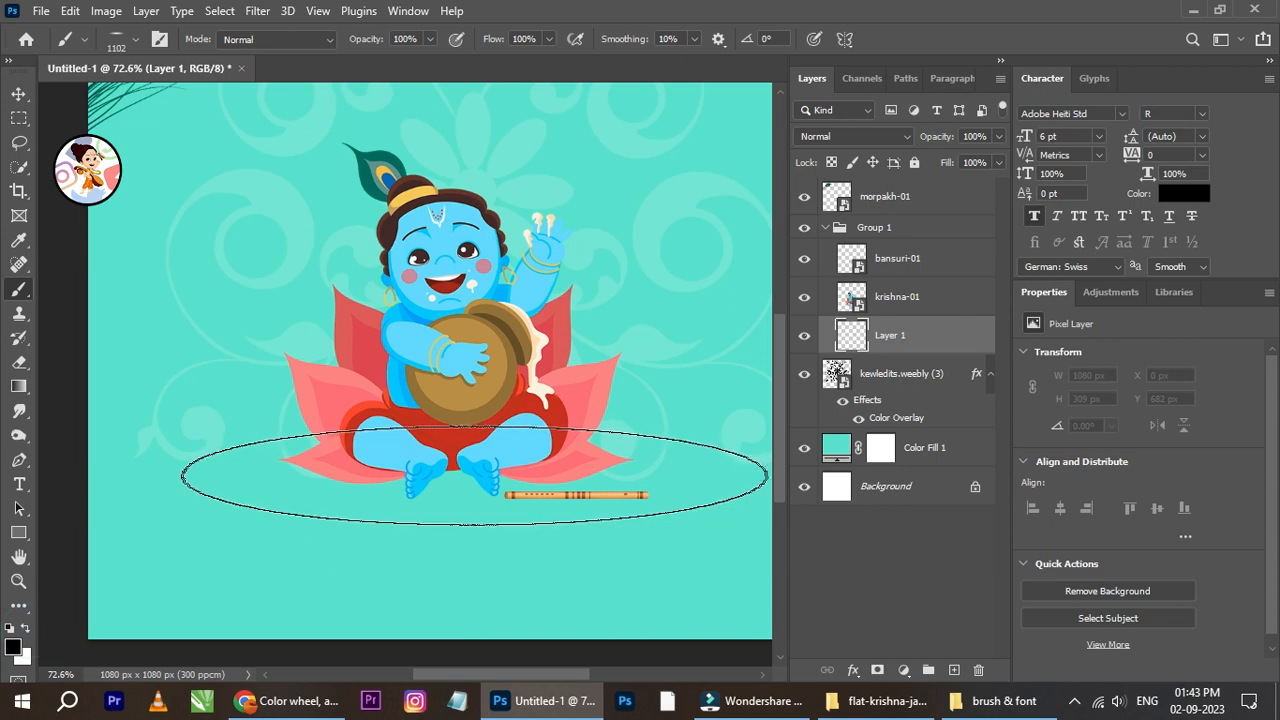
Paint one black shadow dab on Layer 1 beneath Krishna's lotus
{"action": "left_click", "coordinate": [428, 469]}
{"action": "left_click", "coordinate": [18, 94]}
{"action": "scroll", "coordinate": [610, 455], "scroll_direction": "down", "scroll_amount": 1}
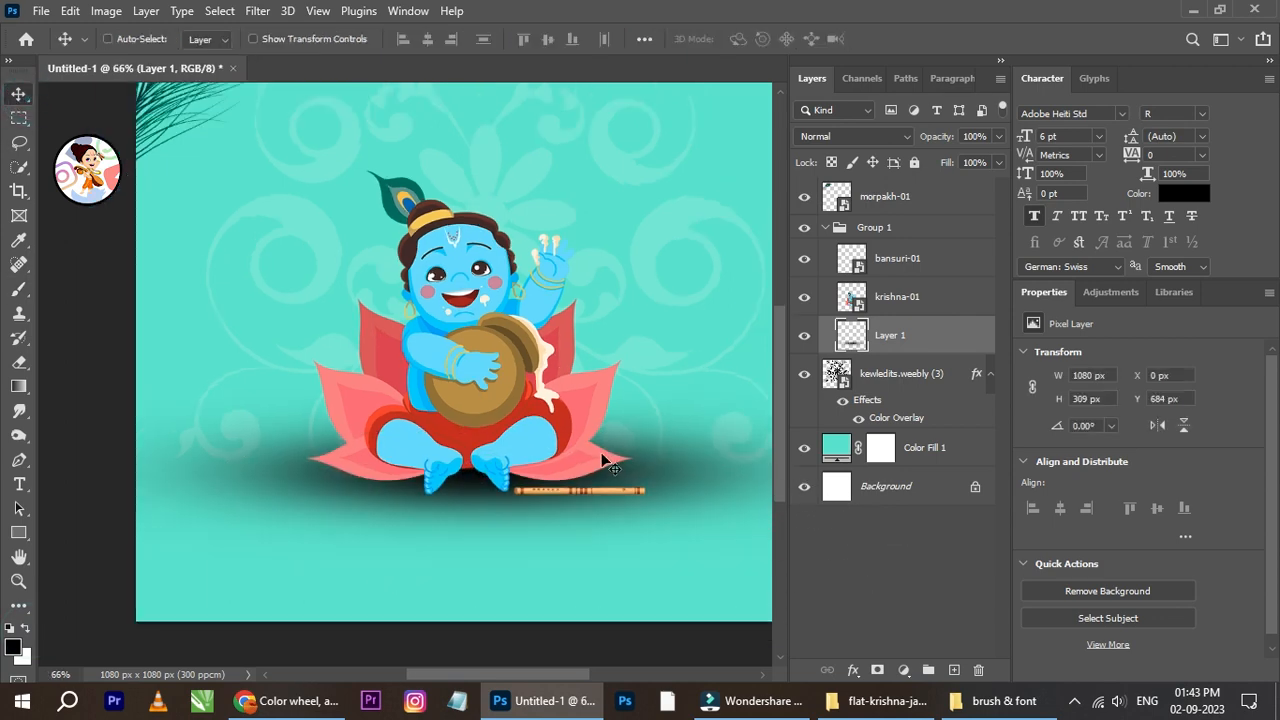
Transform the shadow to about 789 by 169 px, centered under the lotus
{"action": "key", "text": "ctrl+t"}
{"action": "scroll", "coordinate": [615, 462], "scroll_direction": "down", "scroll_amount": 2}
{"action": "left_click_drag", "start_coordinate": [734, 463], "coordinate": [680, 464]}
{"action": "left_click_drag", "start_coordinate": [281, 466], "coordinate": [347, 466]}
{"action": "scroll", "coordinate": [489, 455], "scroll_direction": "up", "scroll_amount": 2}
{"action": "left_click_drag", "start_coordinate": [521, 556], "coordinate": [521, 509]}
{"action": "left_click_drag", "start_coordinate": [521, 388], "coordinate": [521, 398]}
{"action": "left_click_drag", "start_coordinate": [595, 437], "coordinate": [592, 451]}
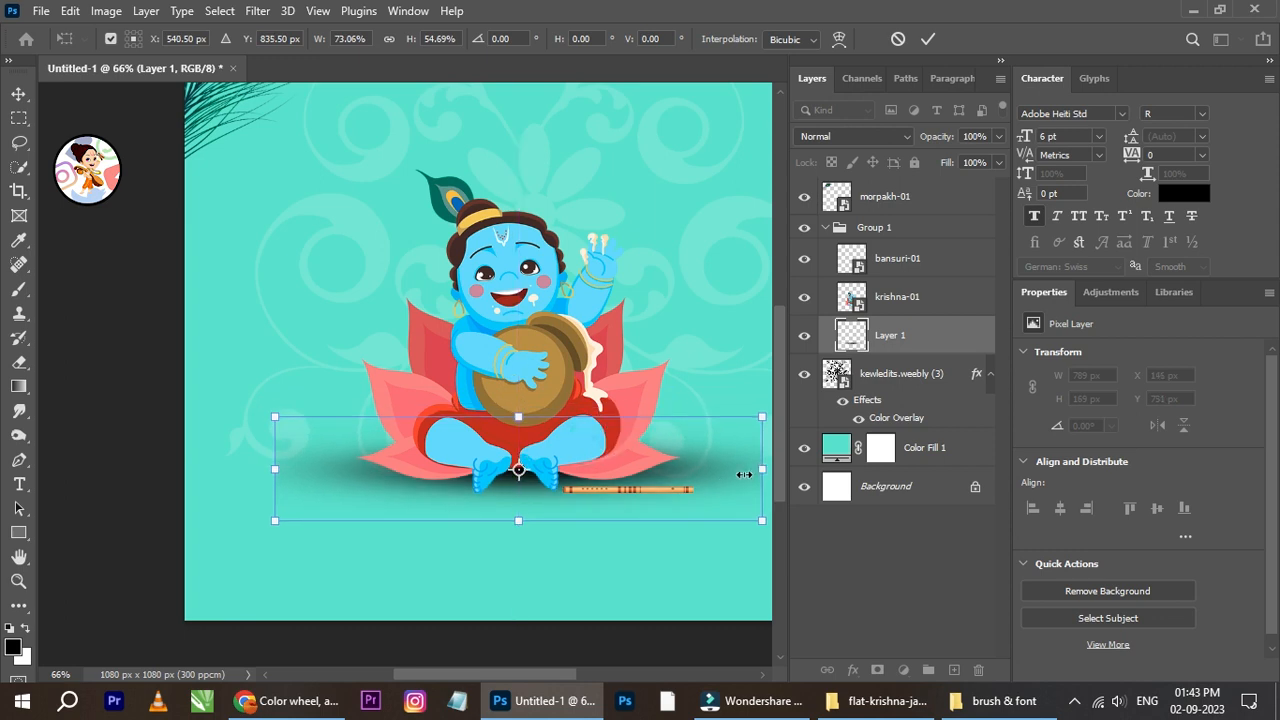
Shrink the shadow to about 502 by 102 px and position it just under the lotus petals
{"action": "left_click_drag", "start_coordinate": [744, 474], "coordinate": [662, 474]}
{"action": "left_click_drag", "start_coordinate": [269, 466], "coordinate": [371, 466]}
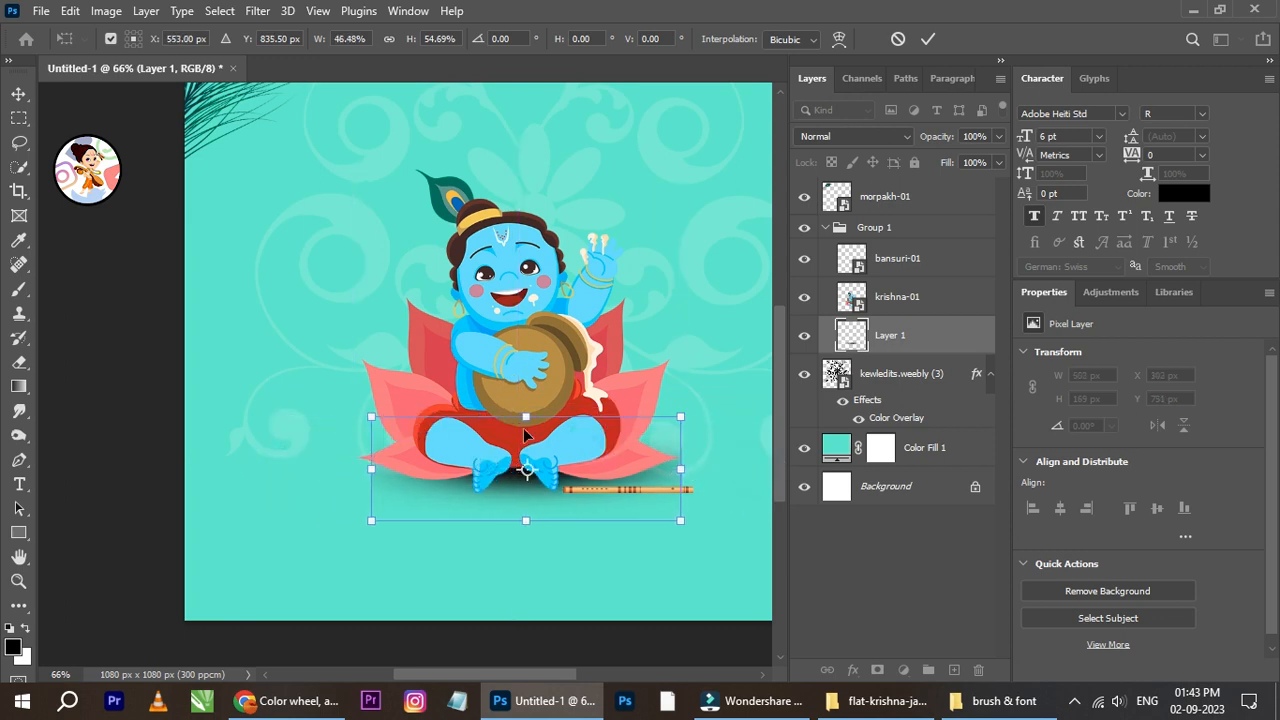
{"action": "mouse_move", "coordinate": [526, 416]}
{"action": "left_mouse_down"}
{"action": "mouse_move", "coordinate": [526, 492]}
{"action": "mouse_move", "coordinate": [526, 477]}
{"action": "mouse_move", "coordinate": [562, 478]}
{"action": "mouse_move", "coordinate": [539, 476]}
{"action": "mouse_move", "coordinate": [518, 425]}
{"action": "left_mouse_up"}
{"action": "key", "text": "Up"}
{"action": "key", "text": "Up"}
{"action": "key", "text": "Up"}
{"action": "key", "text": "Up"}
{"action": "key", "text": "Up"}
{"action": "left_click_drag", "start_coordinate": [607, 457], "coordinate": [607, 462]}
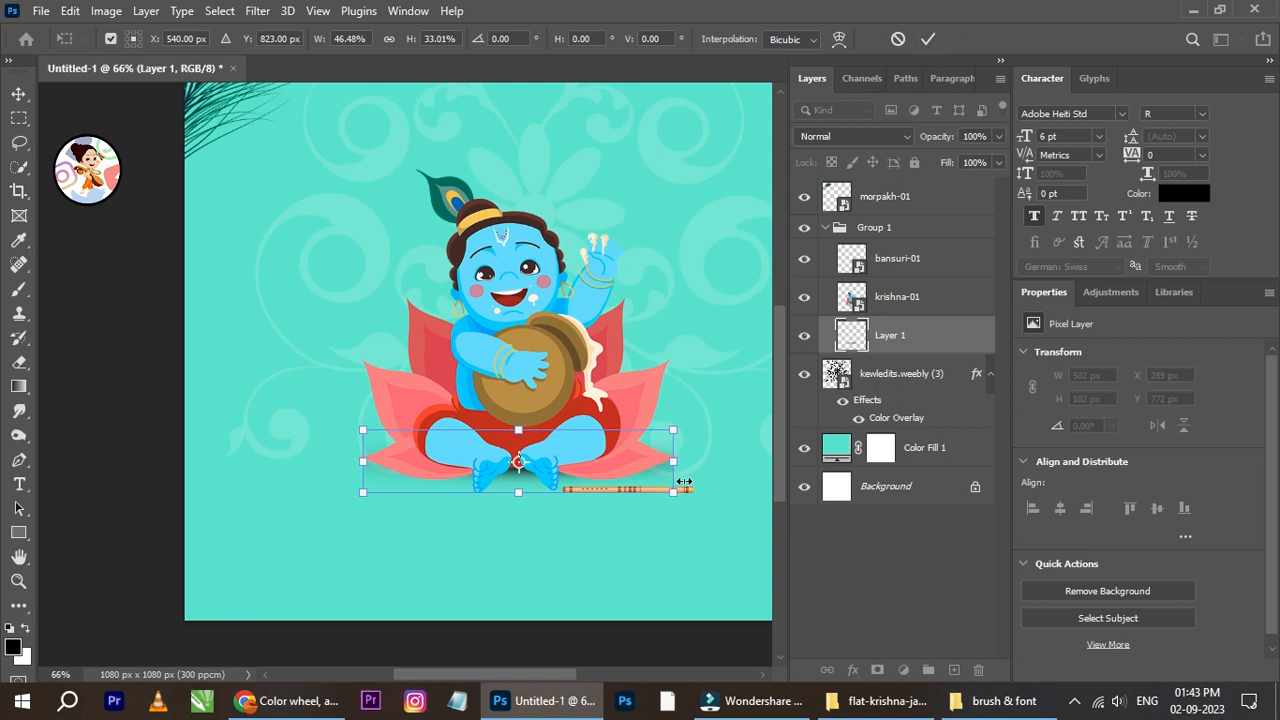
Adjust the shadow's width to about 528 px to match the lotus and apply the transform
{"action": "left_click_drag", "start_coordinate": [684, 481], "coordinate": [704, 468]}
{"action": "left_click_drag", "start_coordinate": [360, 457], "coordinate": [344, 461]}
{"action": "left_click_drag", "start_coordinate": [690, 461], "coordinate": [663, 465]}
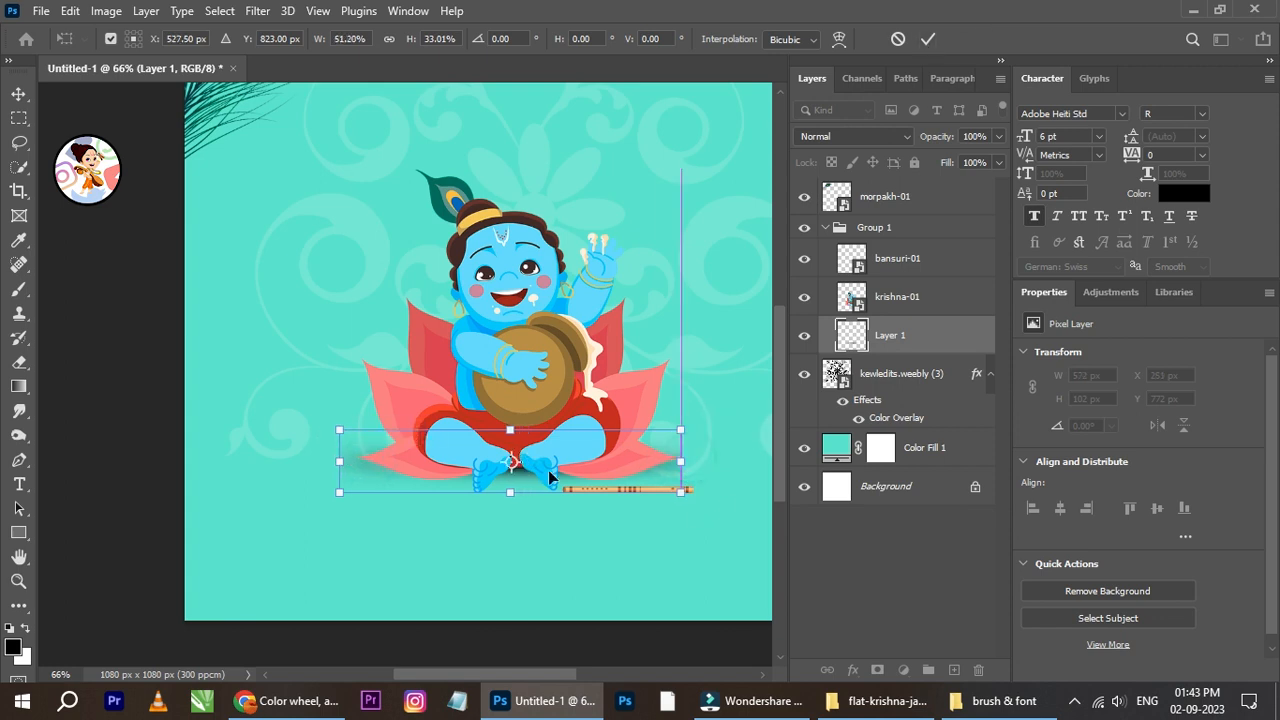
{"action": "left_click_drag", "start_coordinate": [340, 466], "coordinate": [356, 464]}
{"action": "left_click", "coordinate": [928, 38]}
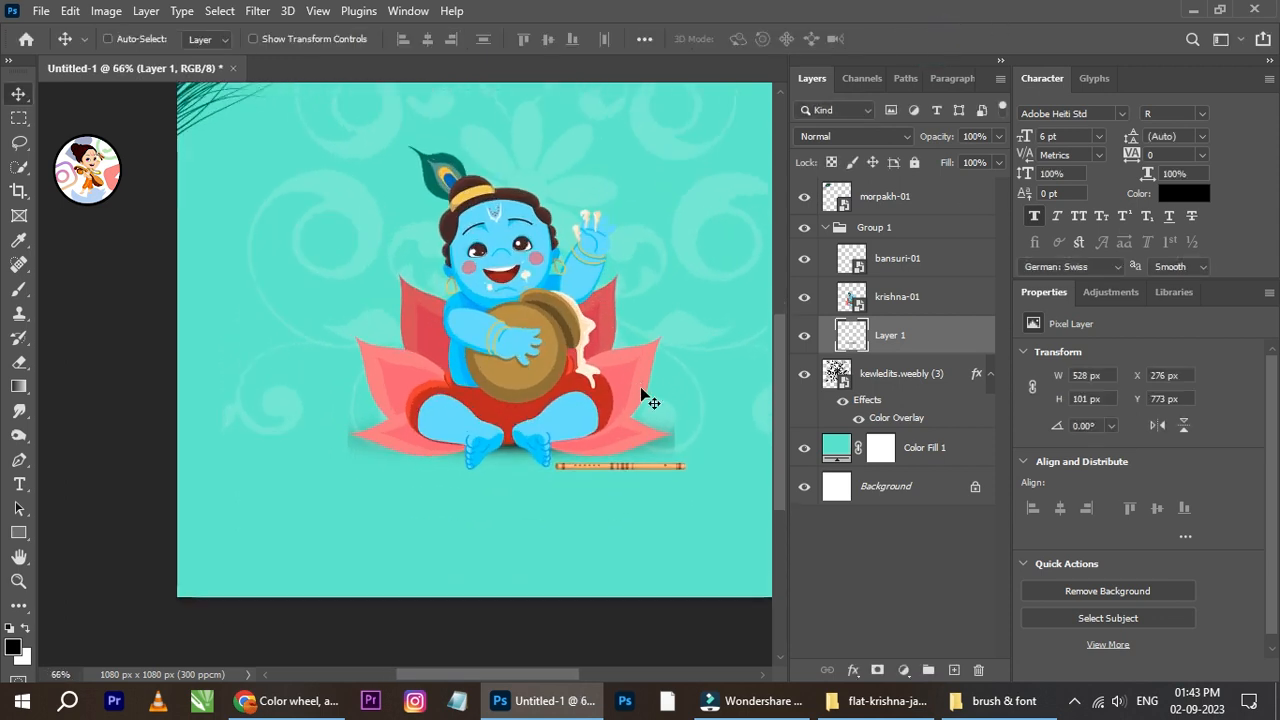
Delete the shadow layer, Layer 1, from Group 1
{"action": "scroll", "coordinate": [670, 466], "scroll_direction": "up", "scroll_amount": 2}
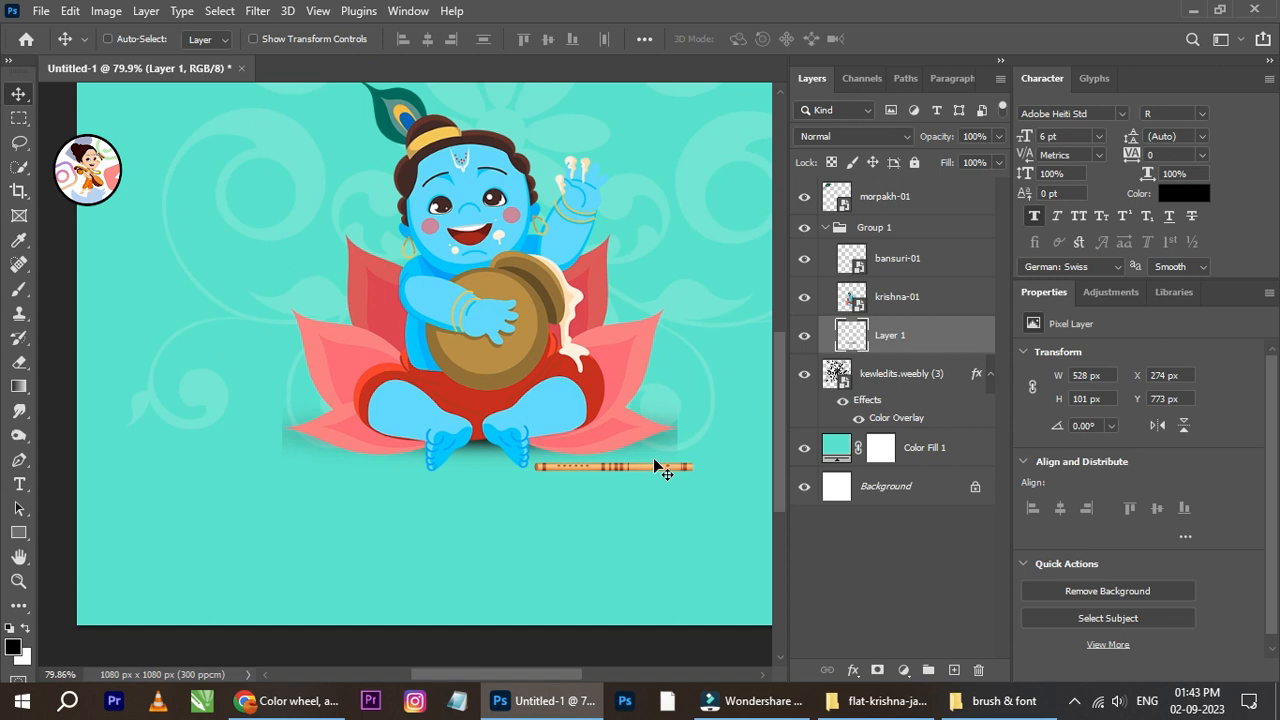
{"action": "scroll", "coordinate": [656, 463], "scroll_direction": "down", "scroll_amount": 2}
{"action": "key", "text": "Delete"}
Add a new layer above krishna-01 and try a 1102 px black dab at Krishna's feet, undoing it
{"action": "left_click", "coordinate": [22, 290]}
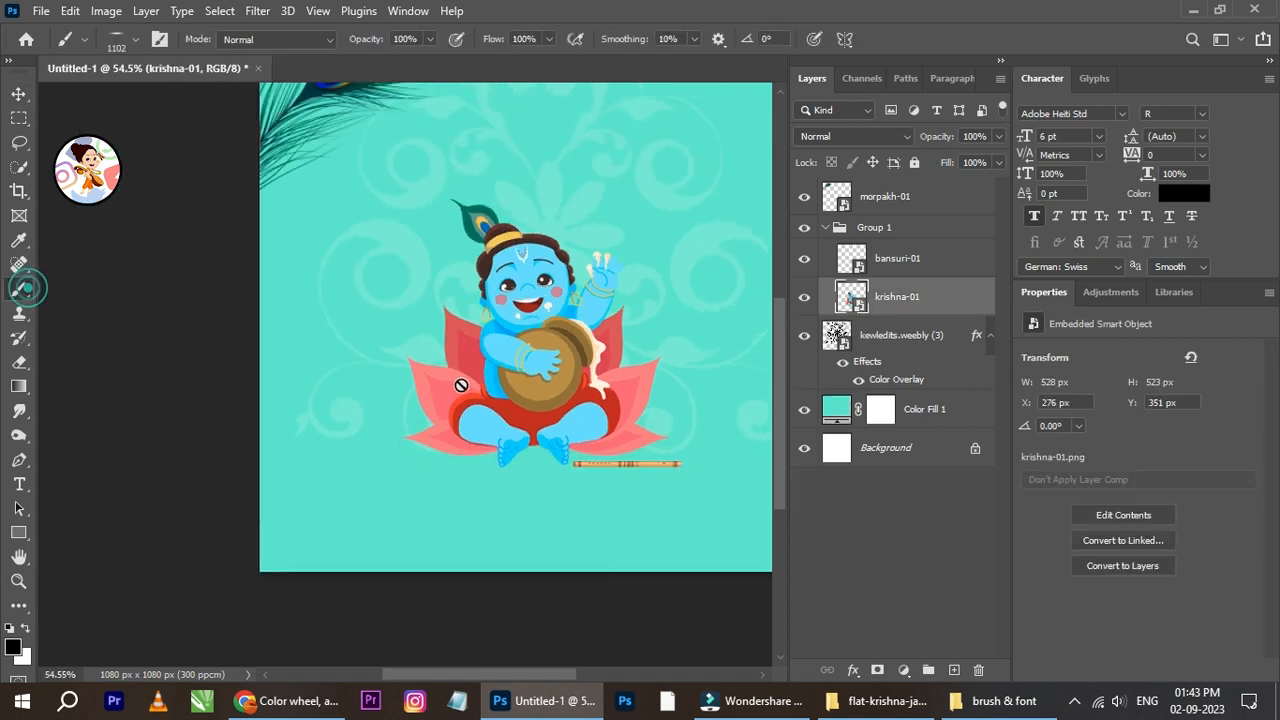
{"action": "left_click", "coordinate": [958, 671]}
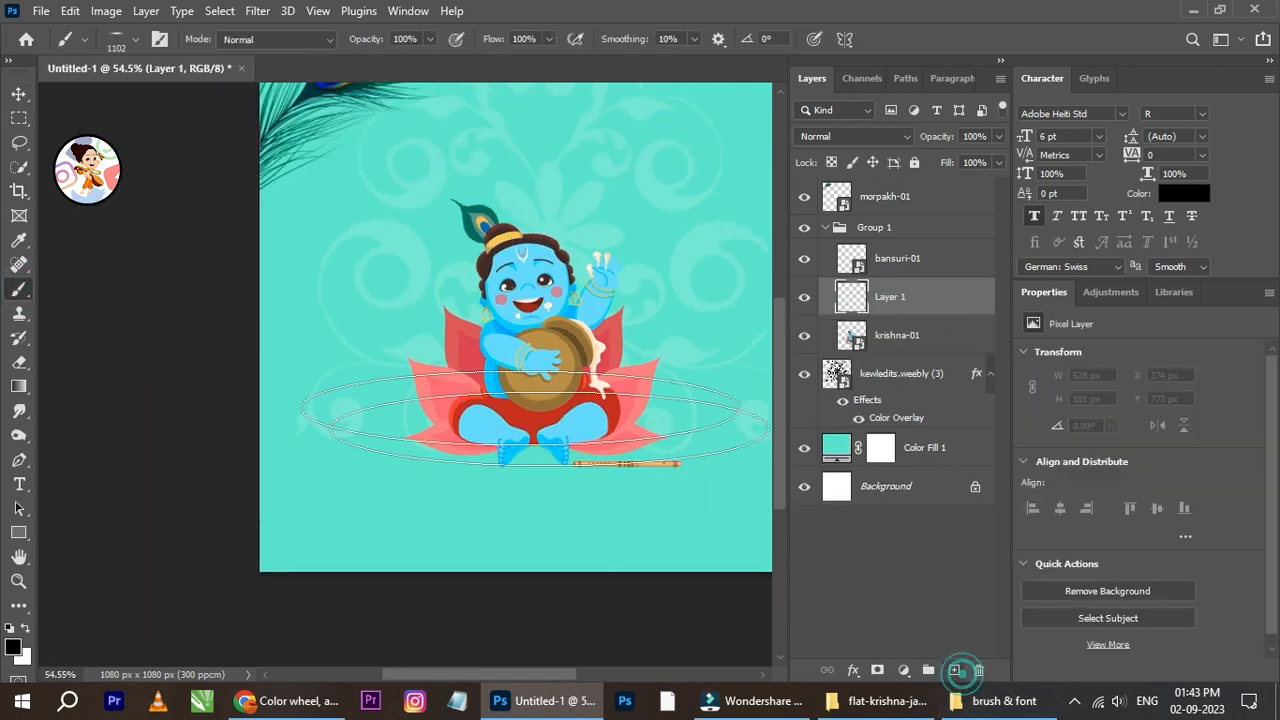
{"action": "scroll", "coordinate": [537, 437], "scroll_direction": "down", "scroll_amount": 1}
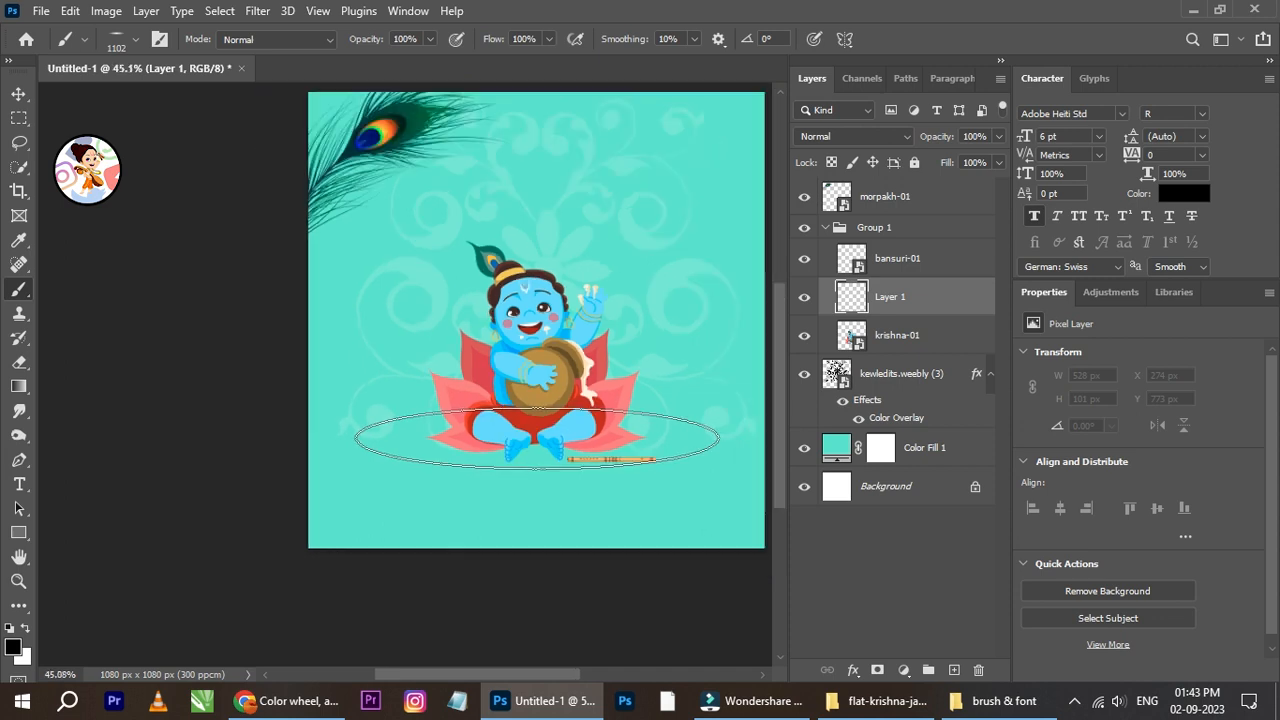
{"action": "left_click", "coordinate": [510, 432]}
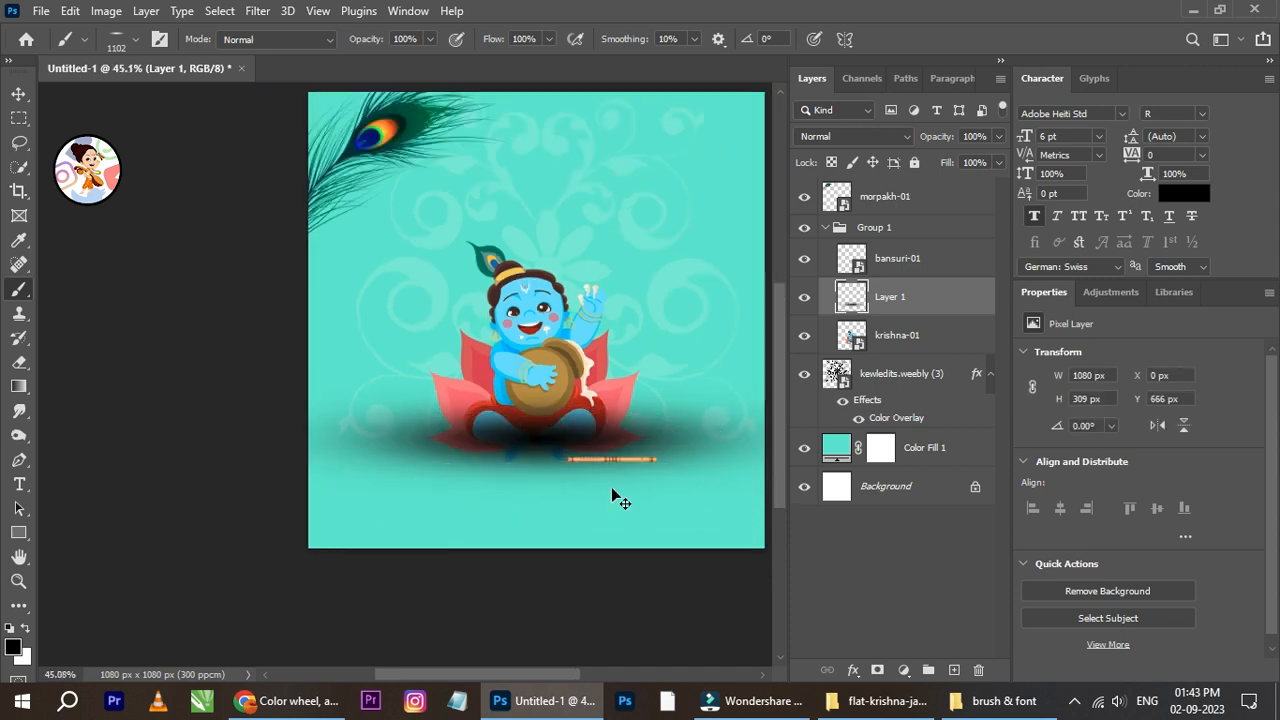
{"action": "key", "text": "ctrl+z"}
Reduce the brush size to 338 px and paint a black shadow at Krishna's feet on Layer 1
{"action": "left_click", "coordinate": [134, 39]}
{"action": "left_click_drag", "start_coordinate": [209, 93], "coordinate": [203, 94]}
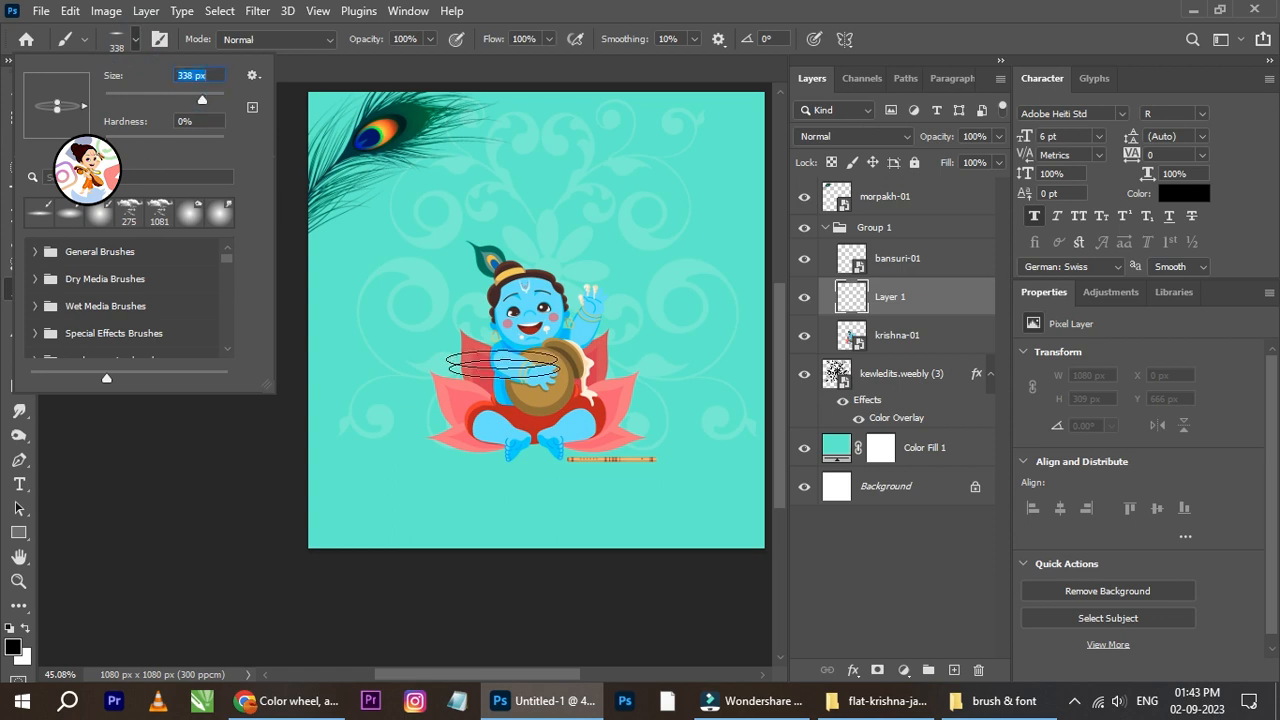
{"action": "left_click", "coordinate": [543, 445]}
{"action": "left_click", "coordinate": [540, 446]}
{"action": "scroll", "coordinate": [572, 482], "scroll_direction": "up", "scroll_amount": 2}
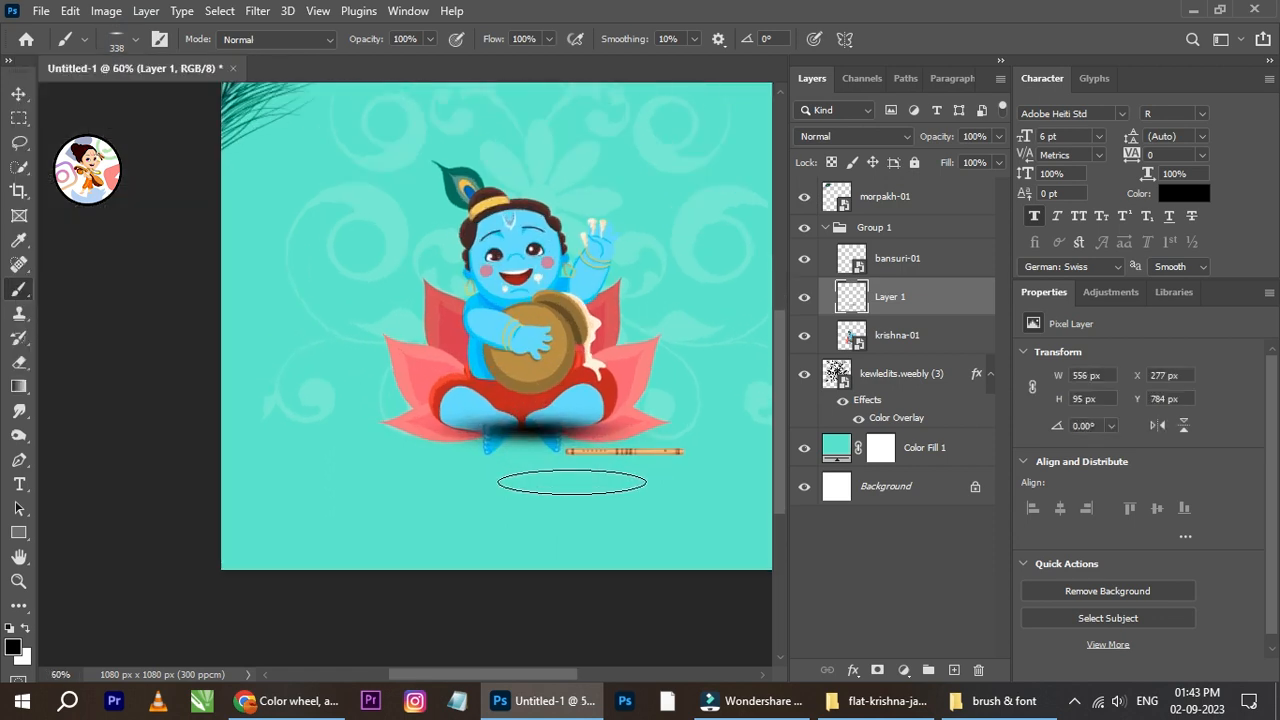
Move the shadow layer, Layer 1, below krishna-01 within Group 1
{"action": "left_click", "coordinate": [19, 93]}
{"action": "left_click_drag", "start_coordinate": [886, 298], "coordinate": [900, 352]}
{"action": "scroll", "coordinate": [538, 450], "scroll_direction": "up", "scroll_amount": 1}
Transform the Layer 1 shadow to about 760 by 80 px and nudge it up beneath the lotus
{"action": "key", "text": "ctrl+t"}
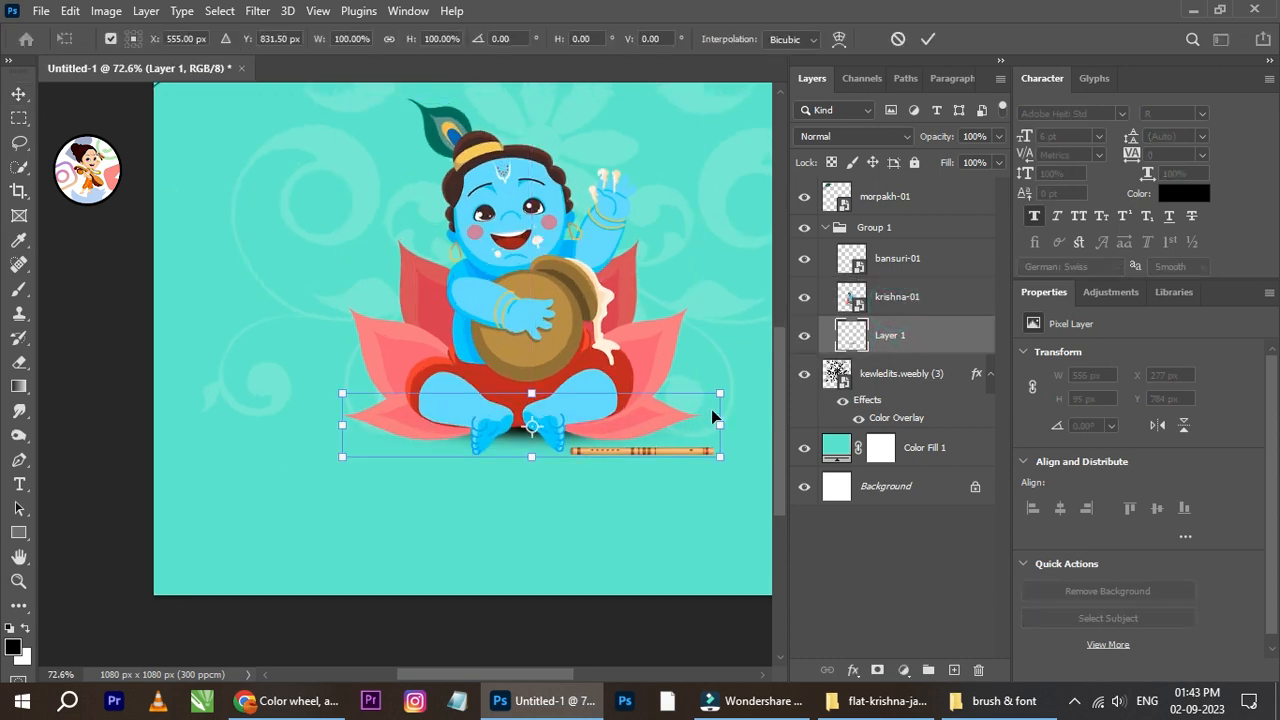
{"action": "left_click_drag", "start_coordinate": [717, 421], "coordinate": [760, 425]}
{"action": "left_click_drag", "start_coordinate": [347, 432], "coordinate": [257, 432]}
{"action": "scroll", "coordinate": [508, 440], "scroll_direction": "down", "scroll_amount": 1}
{"action": "left_click_drag", "start_coordinate": [735, 429], "coordinate": [697, 420]}
{"action": "left_click_drag", "start_coordinate": [470, 396], "coordinate": [524, 424]}
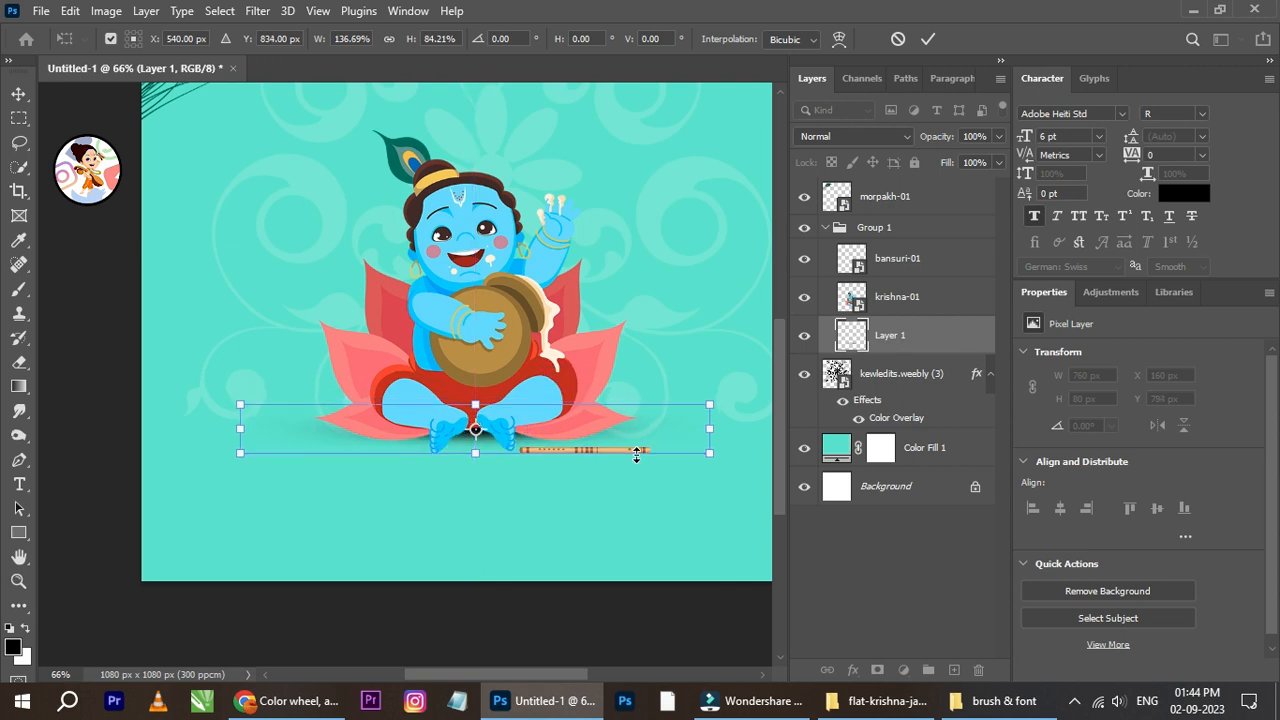
{"action": "left_click", "coordinate": [928, 38]}
{"action": "key", "text": "Up"}
{"action": "key", "text": "Up"}
{"action": "key", "text": "Up"}
{"action": "key", "text": "Up"}
{"action": "scroll", "coordinate": [505, 455], "scroll_direction": "up", "scroll_amount": 1}
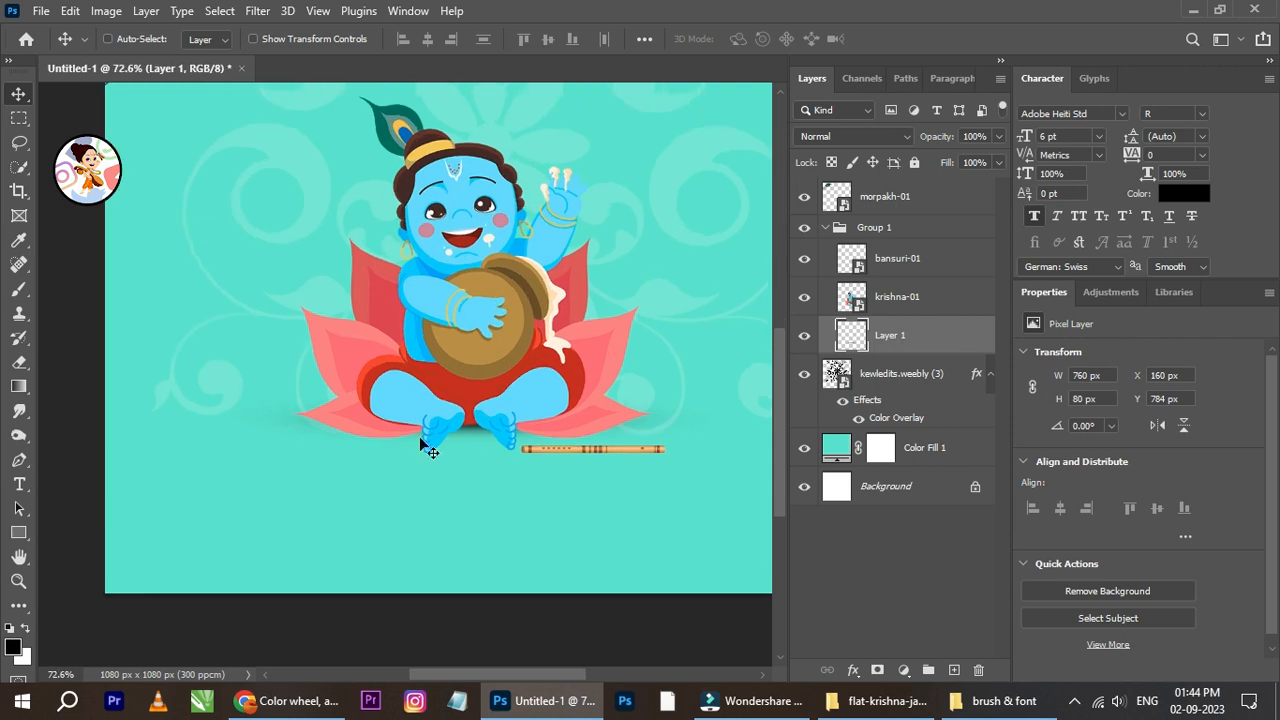
Add a new layer above Layer 1 and paint a black shadow dab below the lotus's left side
{"action": "left_click", "coordinate": [19, 289]}
{"action": "left_click", "coordinate": [954, 670]}
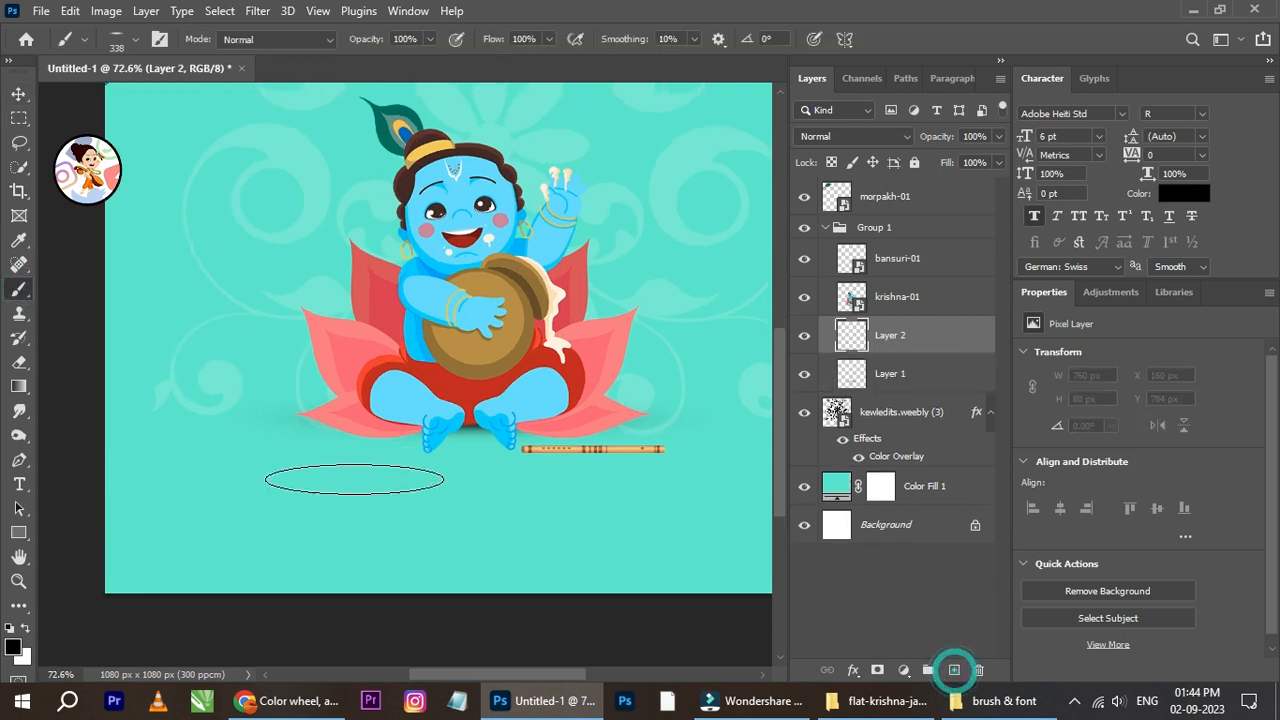
{"action": "left_click", "coordinate": [372, 487]}
{"action": "scroll", "coordinate": [385, 505], "scroll_direction": "up", "scroll_amount": 2}
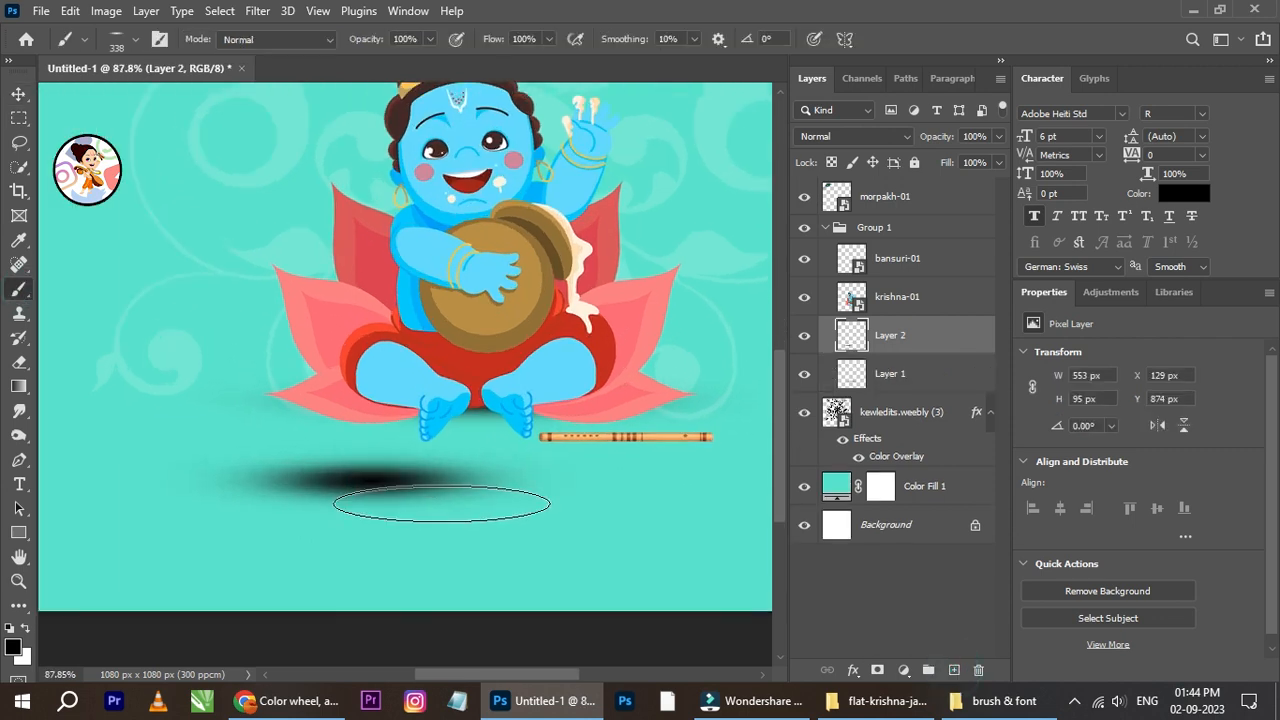
Shrink the Layer 2 shadow to about 206 by 22 px and place it under Krishna's left-side foot
{"action": "left_click", "coordinate": [19, 93]}
{"action": "key", "text": "ctrl+t"}
{"action": "left_click_drag", "start_coordinate": [385, 440], "coordinate": [385, 461]}
{"action": "left_click_drag", "start_coordinate": [600, 492], "coordinate": [400, 491]}
{"action": "left_click_drag", "start_coordinate": [329, 472], "coordinate": [434, 387]}
{"action": "mouse_move", "coordinate": [484, 427]}
{"action": "left_mouse_down"}
{"action": "mouse_move", "coordinate": [485, 446]}
{"action": "mouse_move", "coordinate": [507, 439]}
{"action": "mouse_move", "coordinate": [480, 440]}
{"action": "left_mouse_up"}
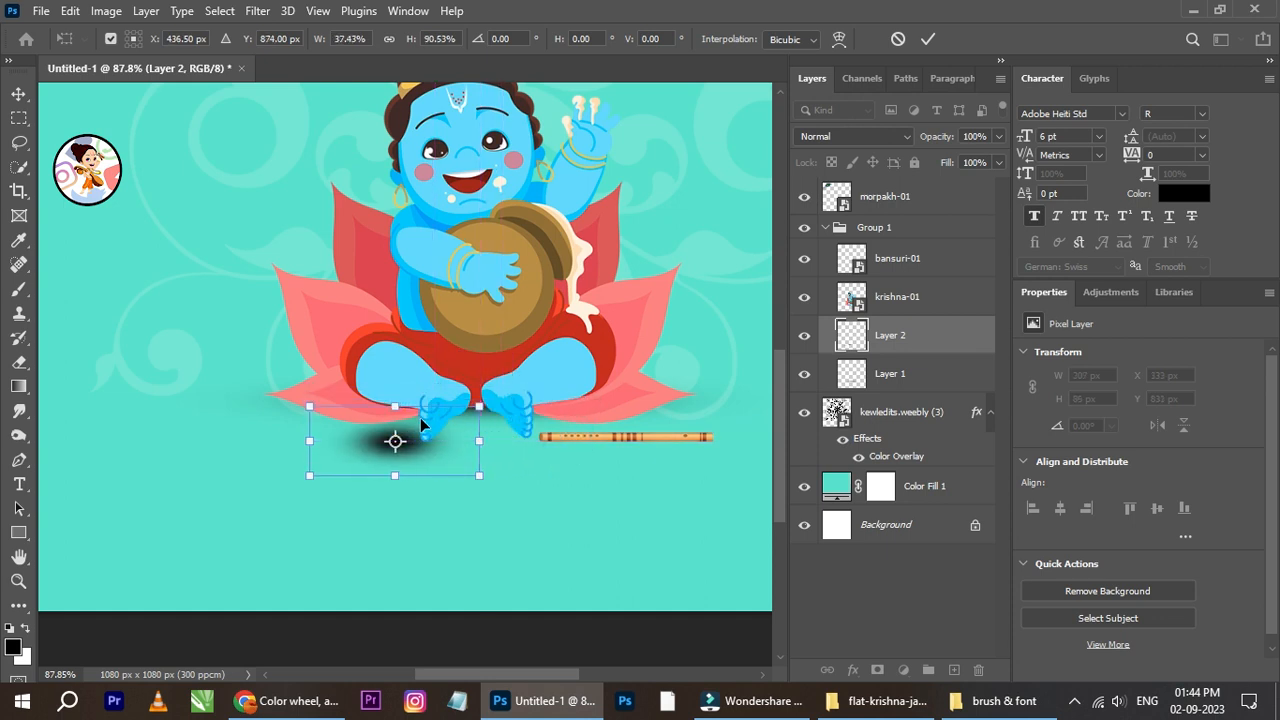
{"action": "left_click_drag", "start_coordinate": [397, 416], "coordinate": [445, 436]}
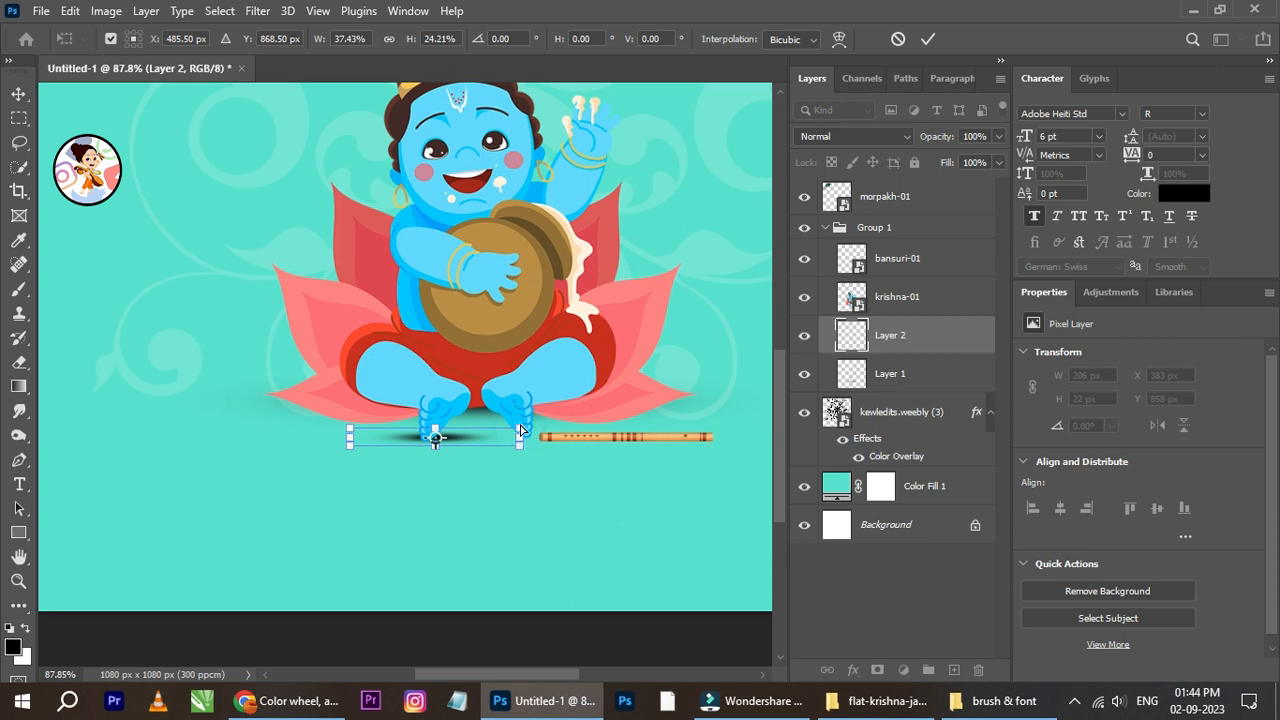
Distort the foot shadow so it slants upward behind the left-side foot, about 217 by 95 px, and apply the transform
{"action": "mouse_move", "coordinate": [522, 432]}
{"action": "left_mouse_down"}
{"action": "mouse_move", "coordinate": [462, 428]}
{"action": "mouse_move", "coordinate": [509, 428]}
{"action": "left_mouse_up"}
{"action": "left_click_drag", "start_coordinate": [573, 395], "coordinate": [573, 357]}
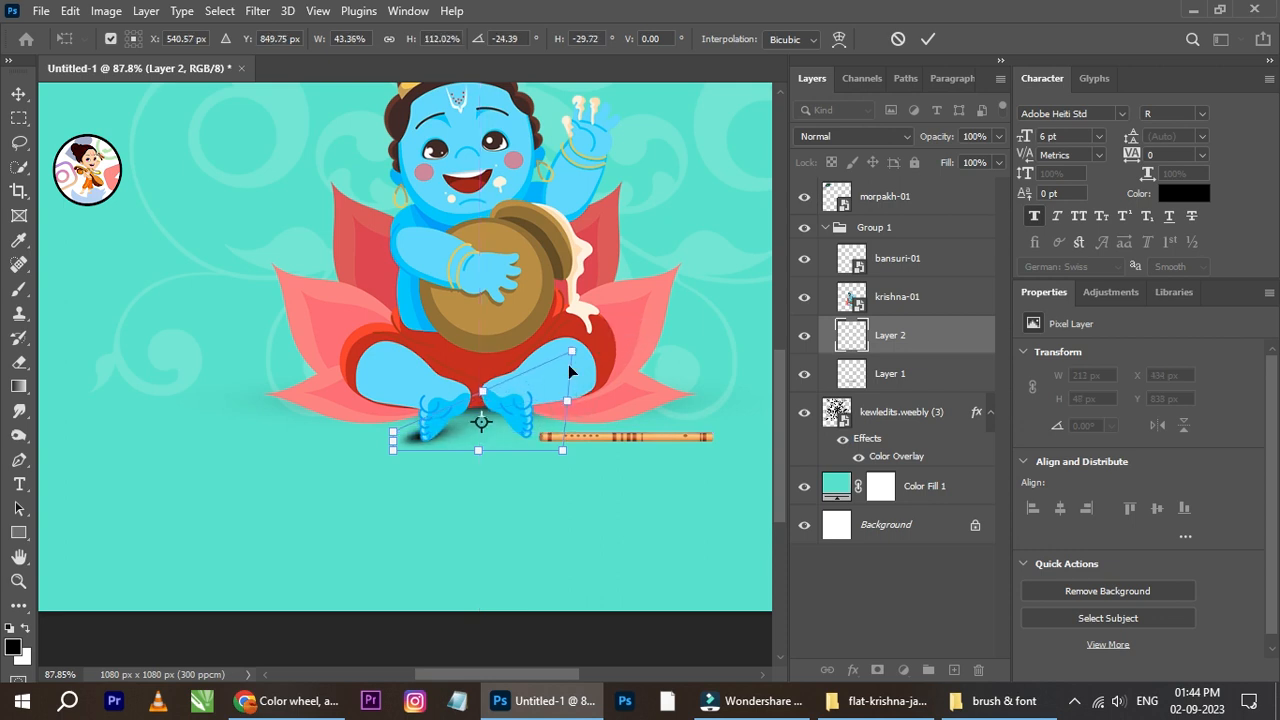
{"action": "left_click_drag", "start_coordinate": [520, 423], "coordinate": [531, 418]}
{"action": "left_click_drag", "start_coordinate": [584, 349], "coordinate": [585, 315]}
{"action": "left_click_drag", "start_coordinate": [527, 407], "coordinate": [534, 400]}
{"action": "left_click", "coordinate": [919, 40]}
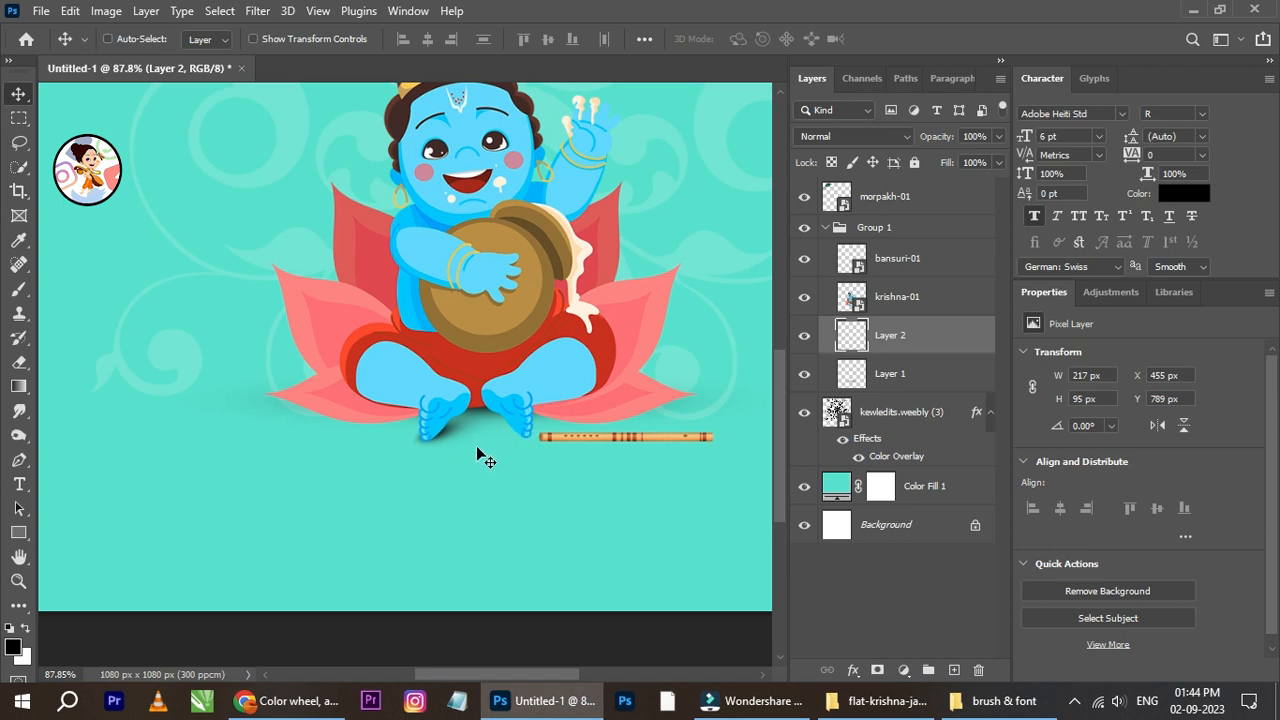
Add a new layer above Layer 2 and paint a black shadow dab of about 553 by 95 px below Krishna's feet
{"action": "left_click", "coordinate": [19, 289]}
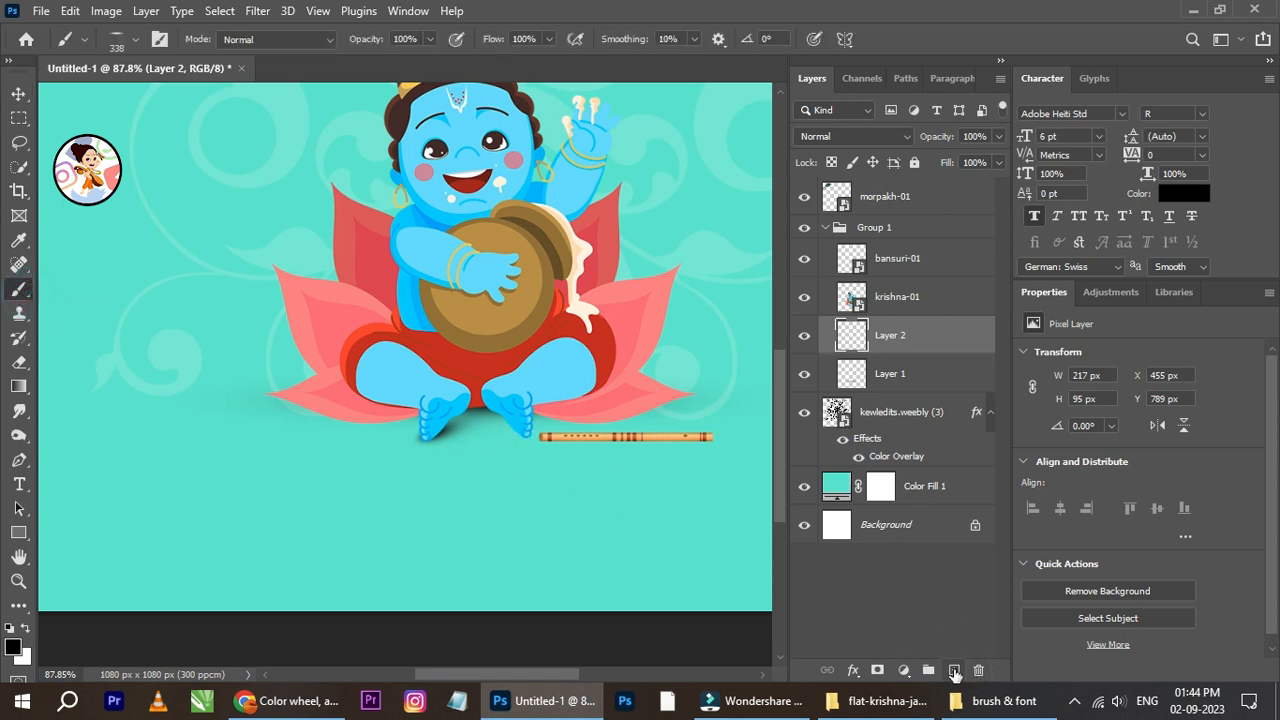
{"action": "left_click", "coordinate": [953, 669]}
{"action": "left_click", "coordinate": [490, 502]}
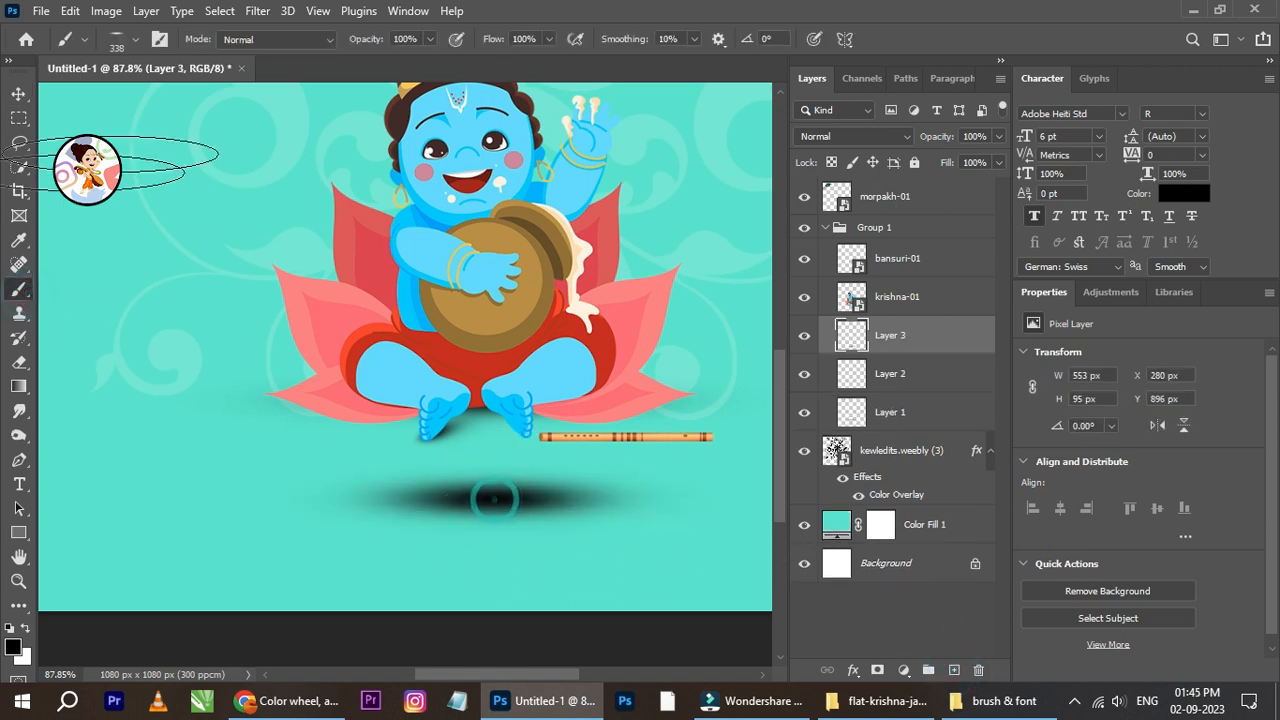
{"action": "left_click", "coordinate": [19, 93]}
{"action": "key", "text": "t"}
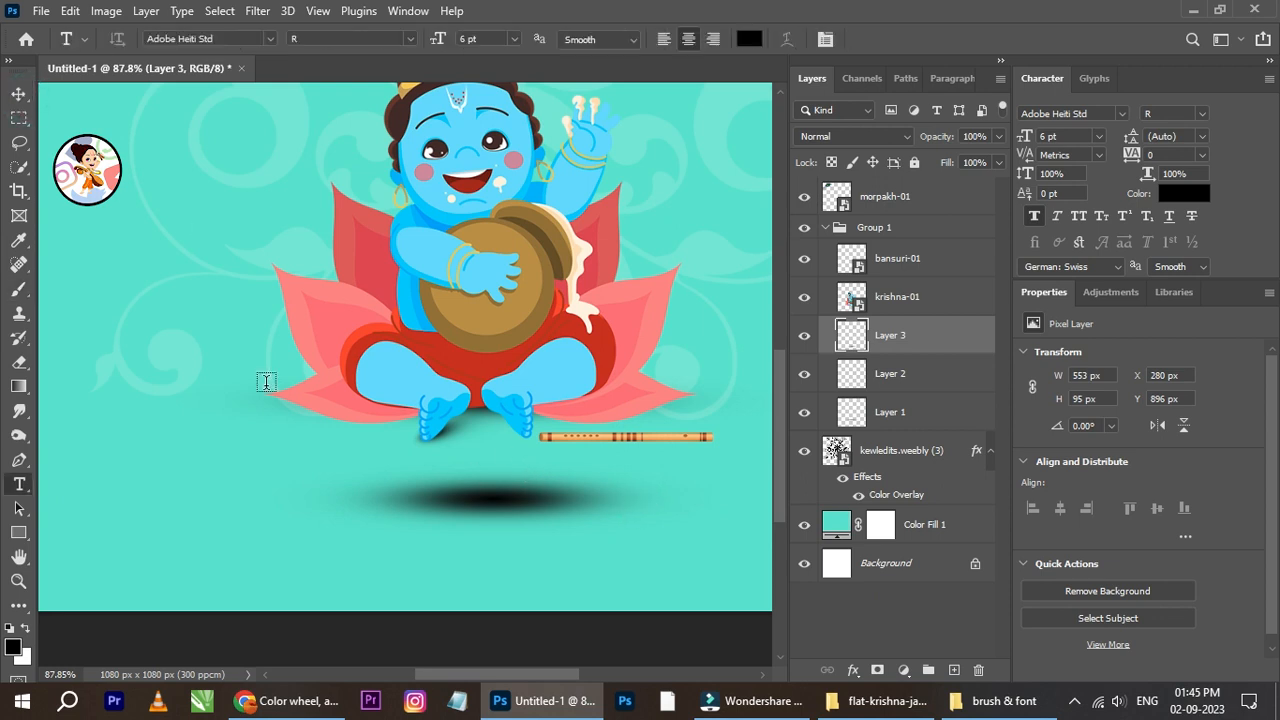
Shrink the Layer 3 shadow to about 39% width and 22% height and place it under Krishna's right-side foot
{"action": "left_click", "coordinate": [19, 94]}
{"action": "key", "text": "ctrl+t"}
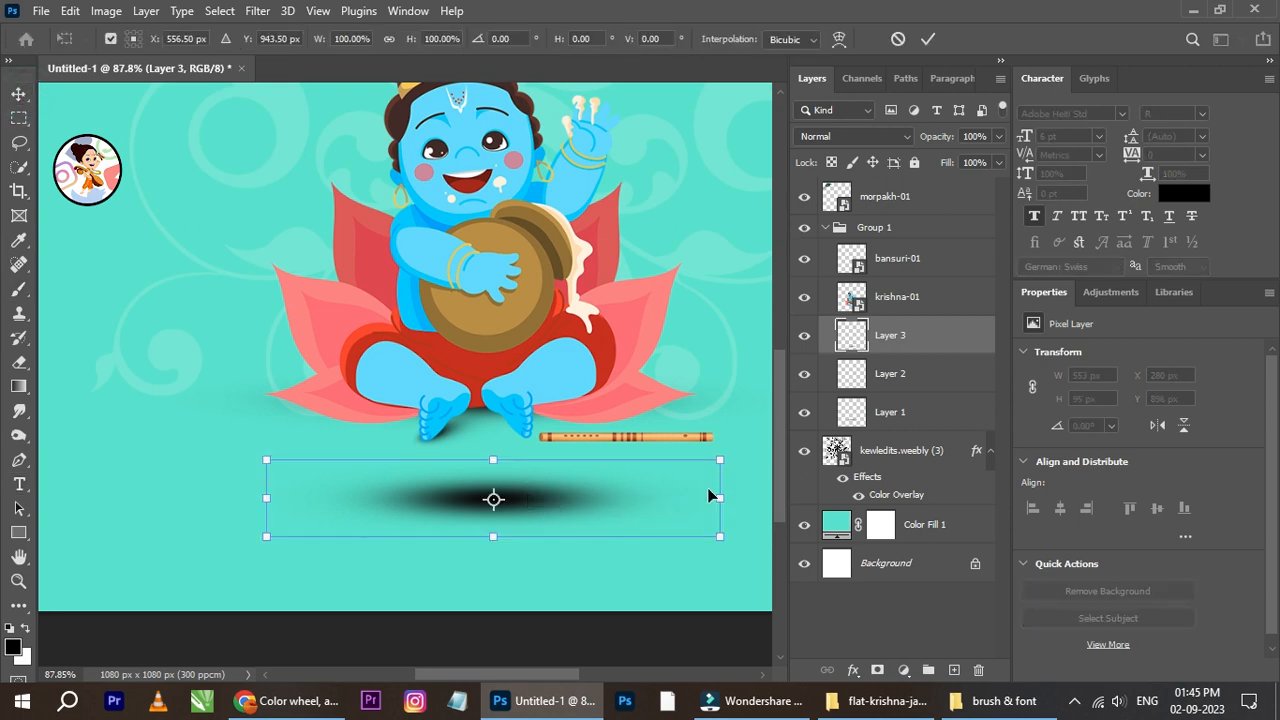
{"action": "left_click_drag", "start_coordinate": [719, 498], "coordinate": [497, 451]}
{"action": "scroll", "coordinate": [540, 425], "scroll_direction": "up", "scroll_amount": 3}
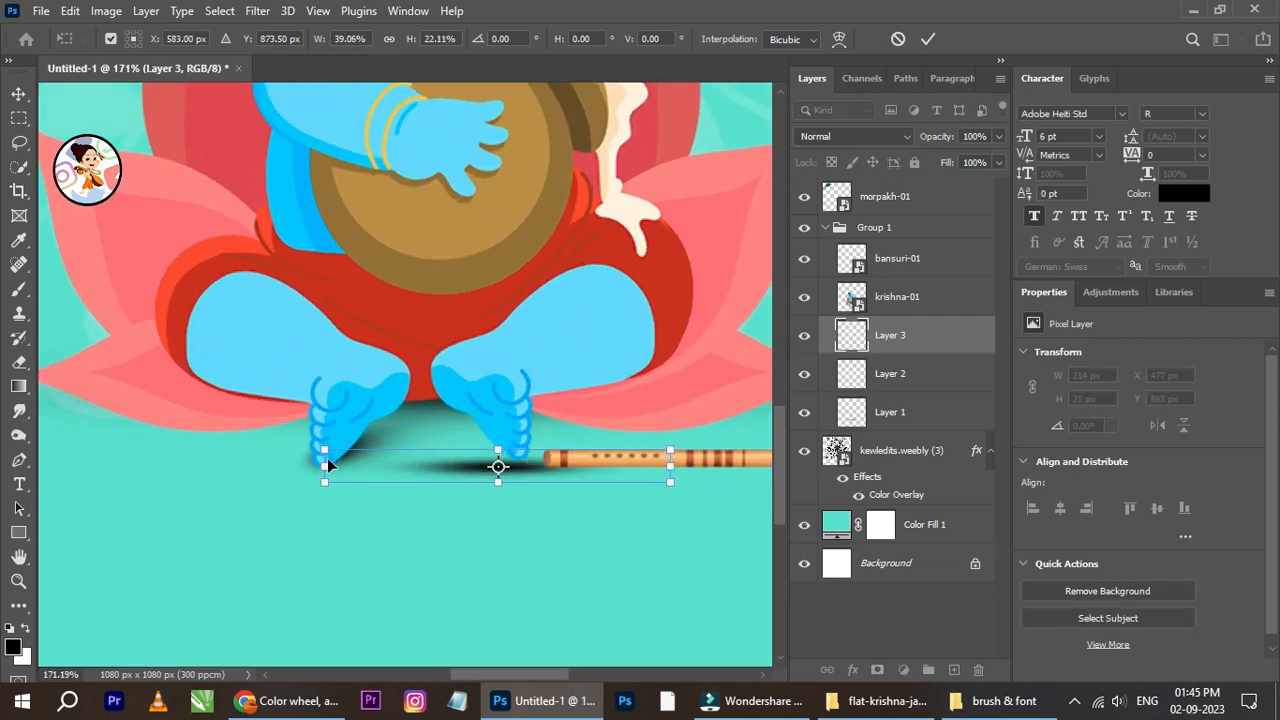
Distort the Layer 3 shadow to slant upward behind the right-side foot, about 158 by 95 px, and apply the transform
{"action": "left_click_drag", "start_coordinate": [326, 452], "coordinate": [356, 365]}
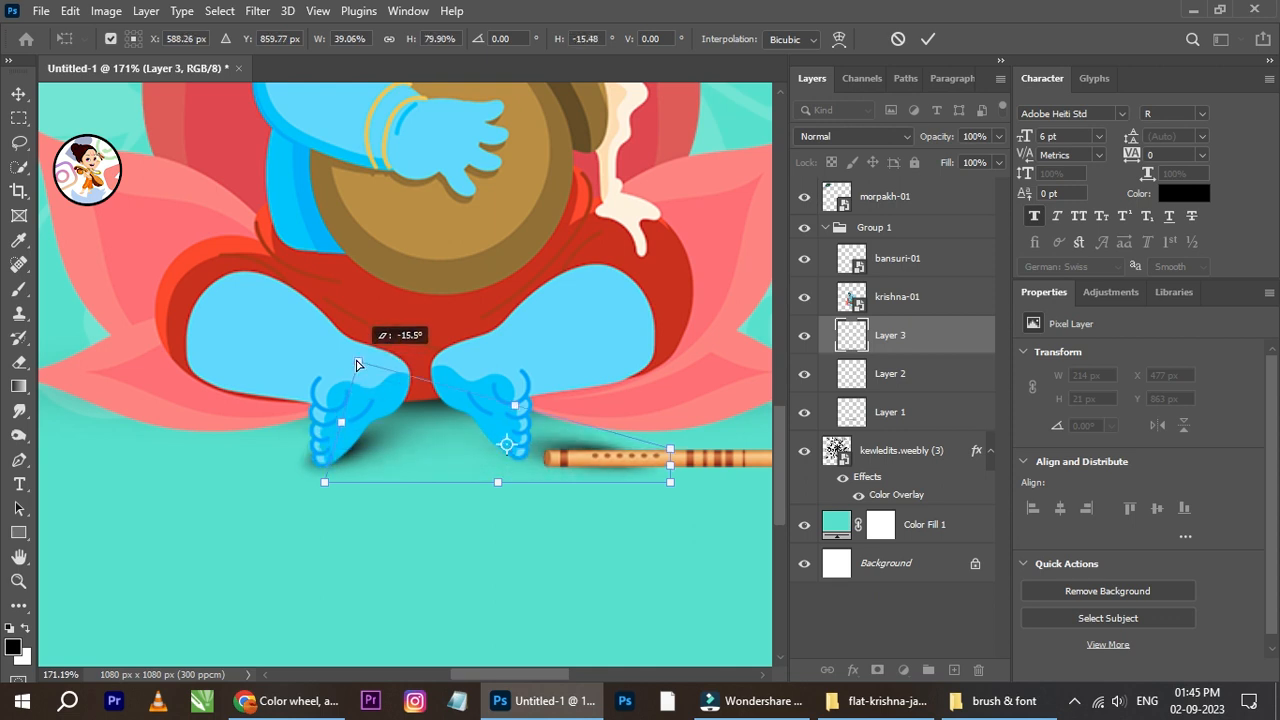
{"action": "left_click_drag", "start_coordinate": [548, 428], "coordinate": [471, 412]}
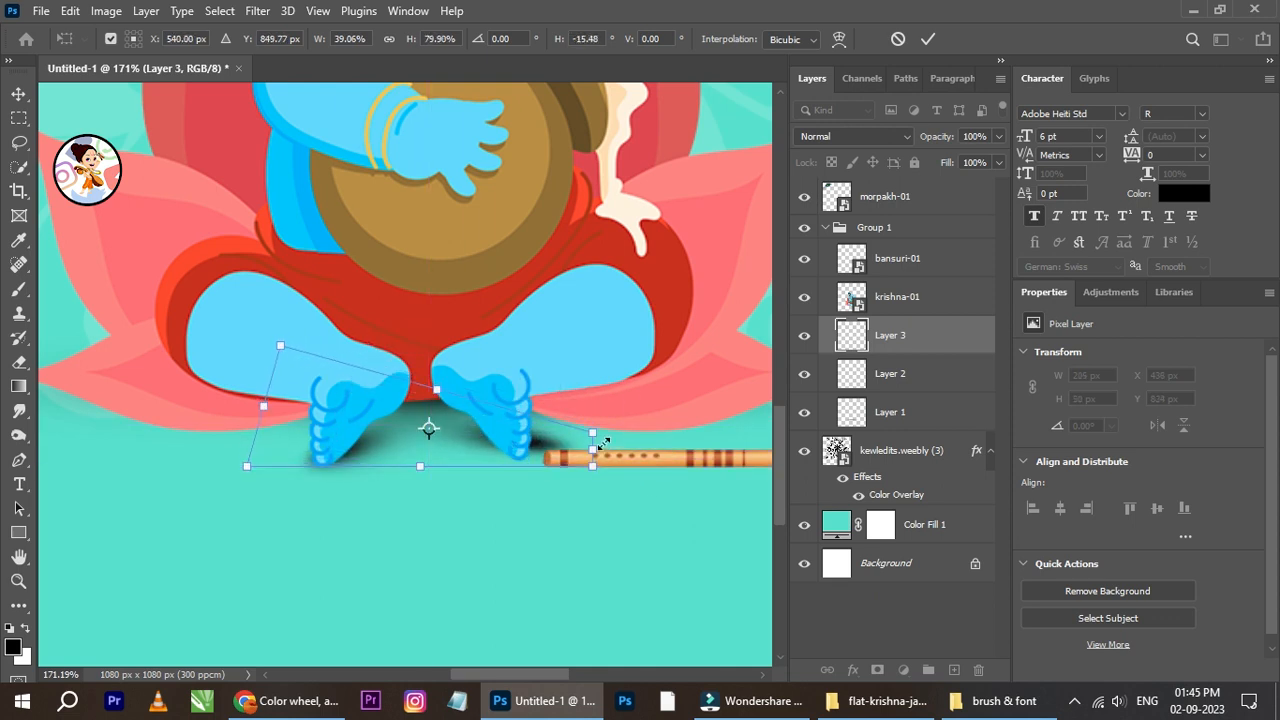
{"action": "left_click_drag", "start_coordinate": [595, 440], "coordinate": [543, 428]}
{"action": "left_click_drag", "start_coordinate": [263, 356], "coordinate": [279, 308]}
{"action": "left_click_drag", "start_coordinate": [525, 440], "coordinate": [497, 442]}
{"action": "left_click_drag", "start_coordinate": [279, 308], "coordinate": [320, 295]}
{"action": "left_click_drag", "start_coordinate": [500, 440], "coordinate": [515, 446]}
{"action": "left_click", "coordinate": [928, 38]}
{"action": "scroll", "coordinate": [600, 355], "scroll_direction": "down", "scroll_amount": 3}
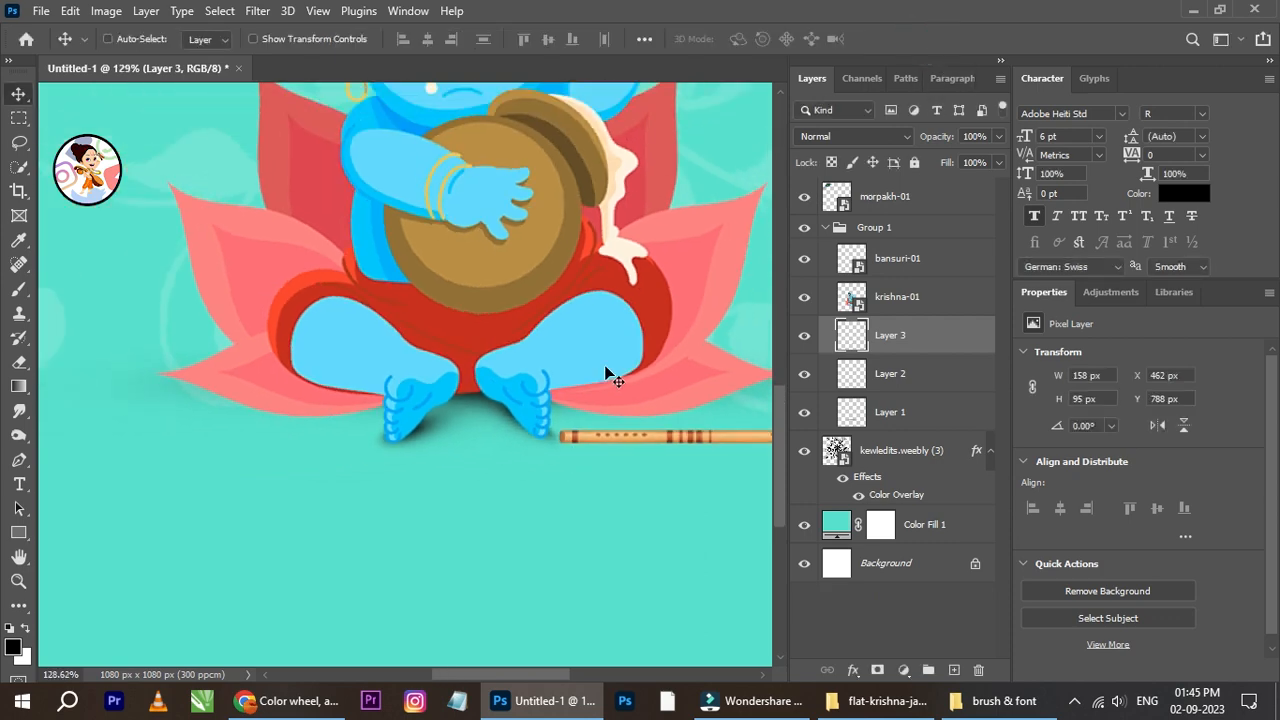
{"action": "scroll", "coordinate": [588, 367], "scroll_direction": "up", "scroll_amount": 2}
{"action": "scroll", "coordinate": [590, 368], "scroll_direction": "down", "scroll_amount": 3}
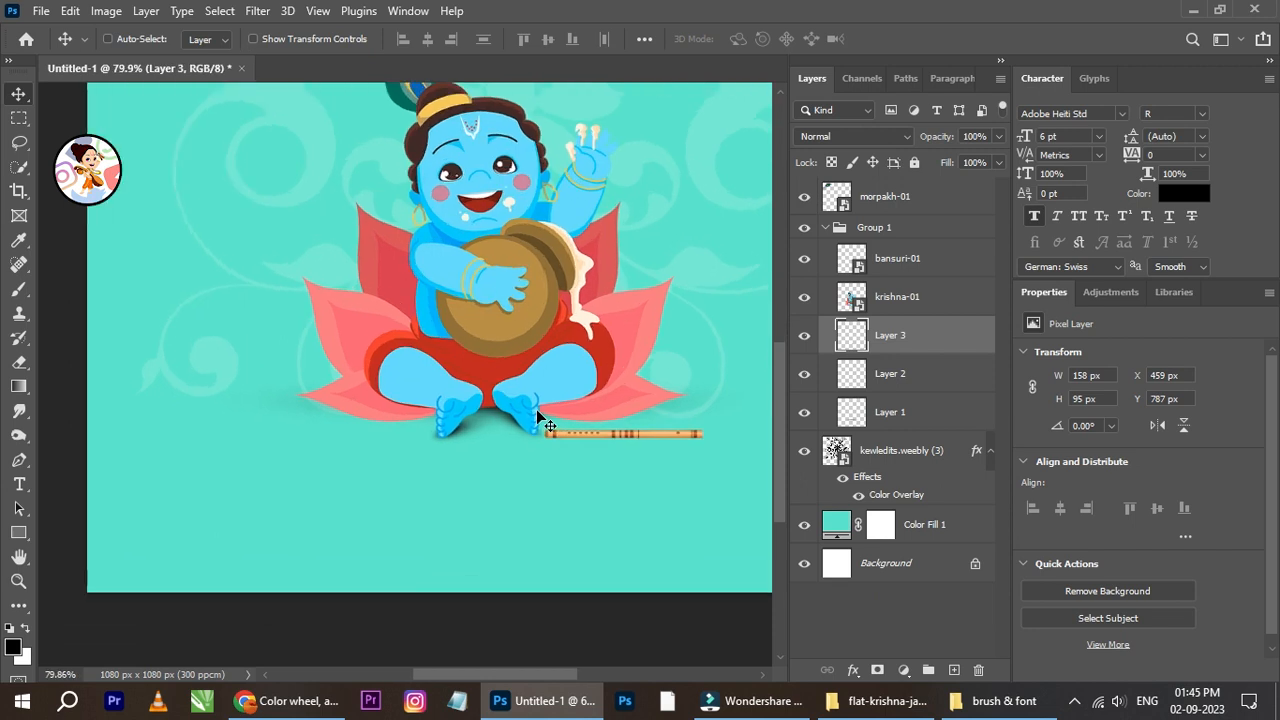
Move the bansuri-01 flute from beside Krishna's feet to the open area above his head and select Group 1
{"action": "scroll", "coordinate": [600, 405], "scroll_direction": "up", "scroll_amount": 2}
{"action": "left_click_drag", "start_coordinate": [600, 405], "coordinate": [502, 474]}
{"action": "right_click", "coordinate": [531, 515]}
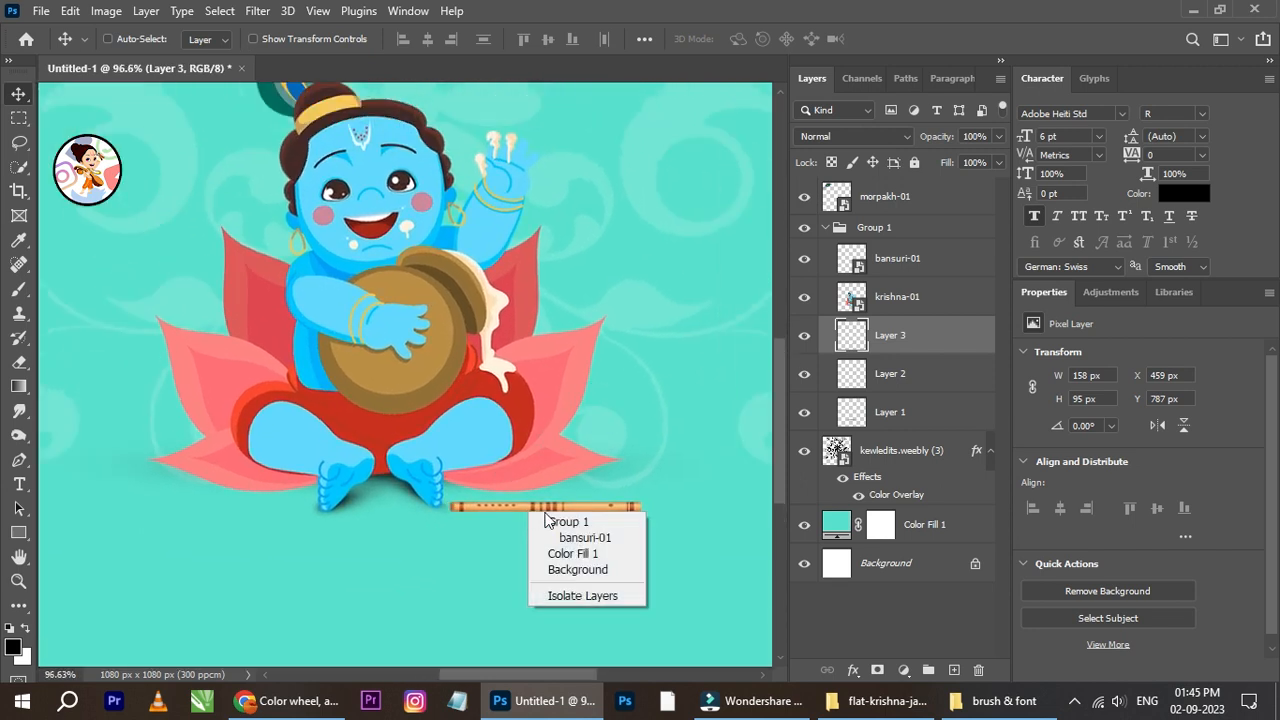
{"action": "left_click", "coordinate": [566, 537]}
{"action": "left_click_drag", "start_coordinate": [576, 512], "coordinate": [633, 523]}
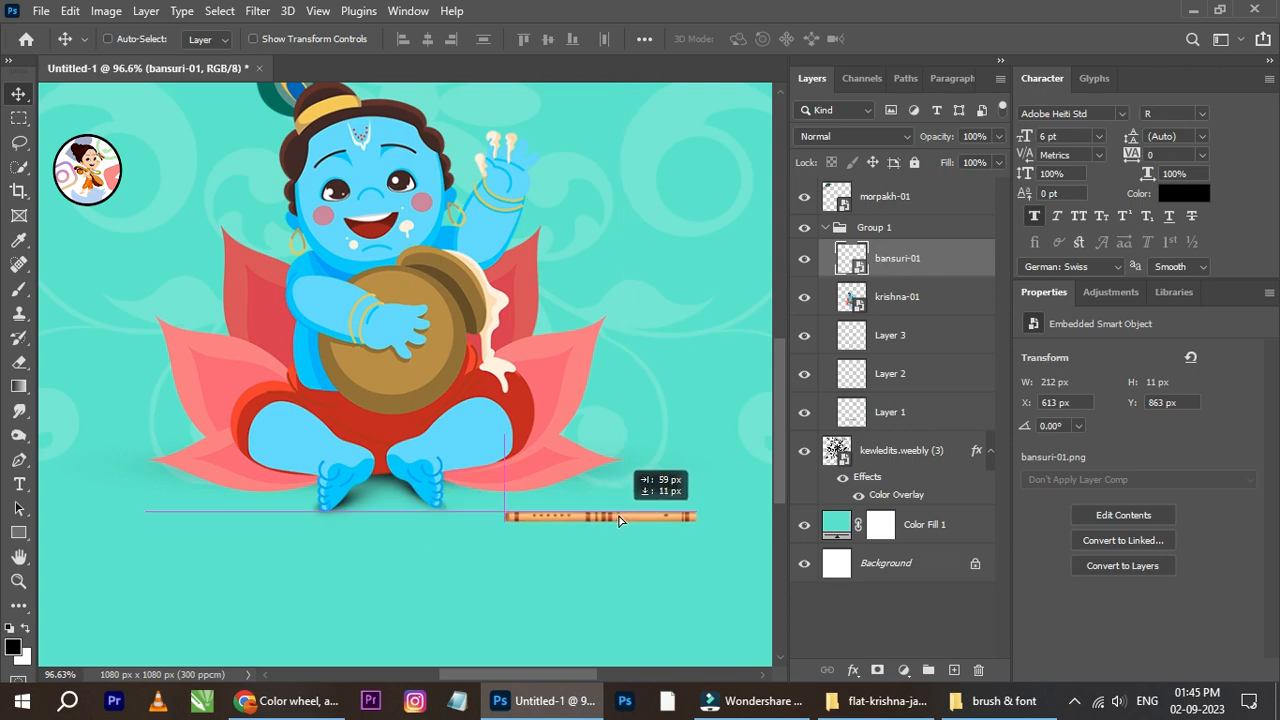
{"action": "scroll", "coordinate": [548, 447], "scroll_direction": "down", "scroll_amount": 3}
{"action": "scroll", "coordinate": [555, 445], "scroll_direction": "down", "scroll_amount": 1}
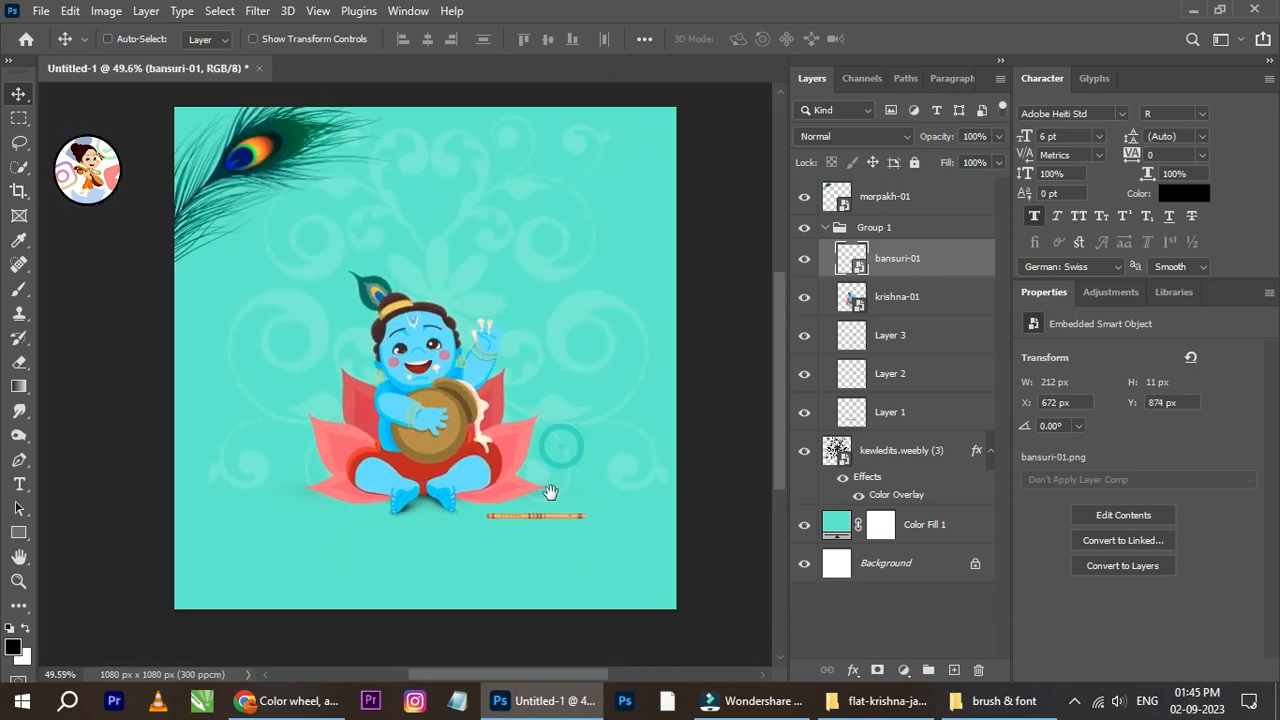
{"action": "left_click_drag", "start_coordinate": [567, 521], "coordinate": [505, 217]}
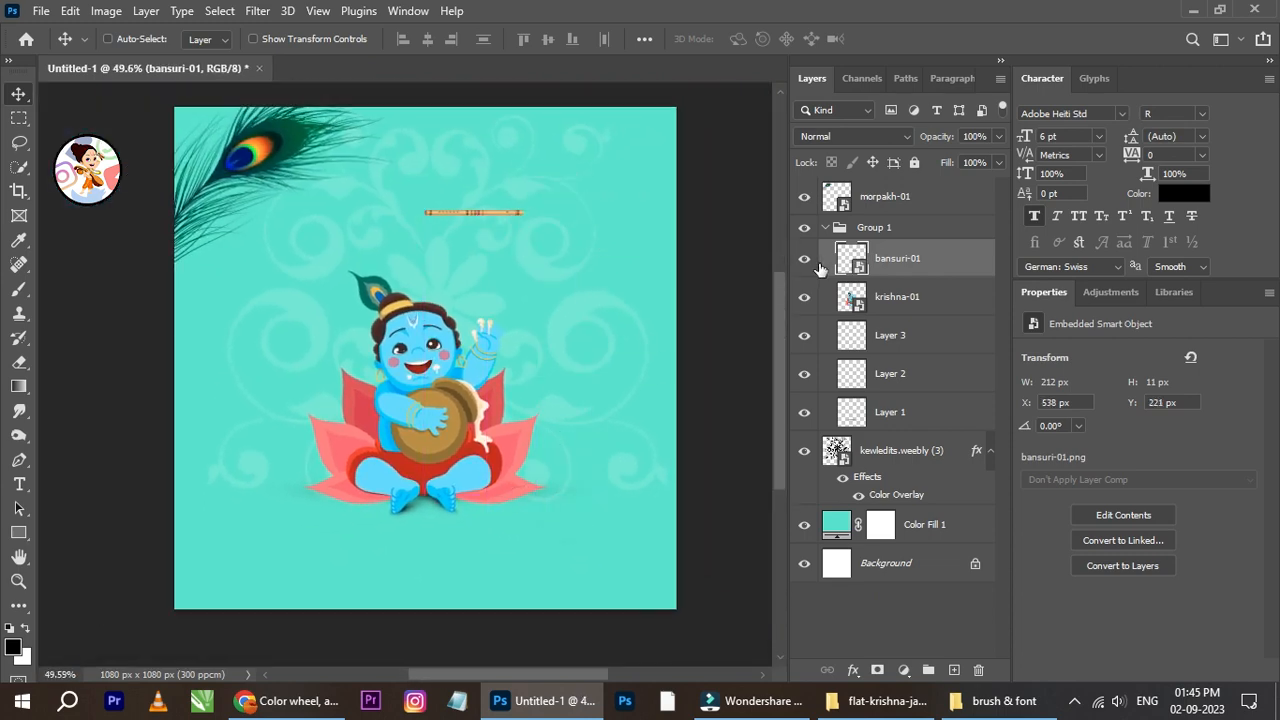
{"action": "left_click", "coordinate": [867, 229]}
{"action": "right_click", "coordinate": [867, 229]}
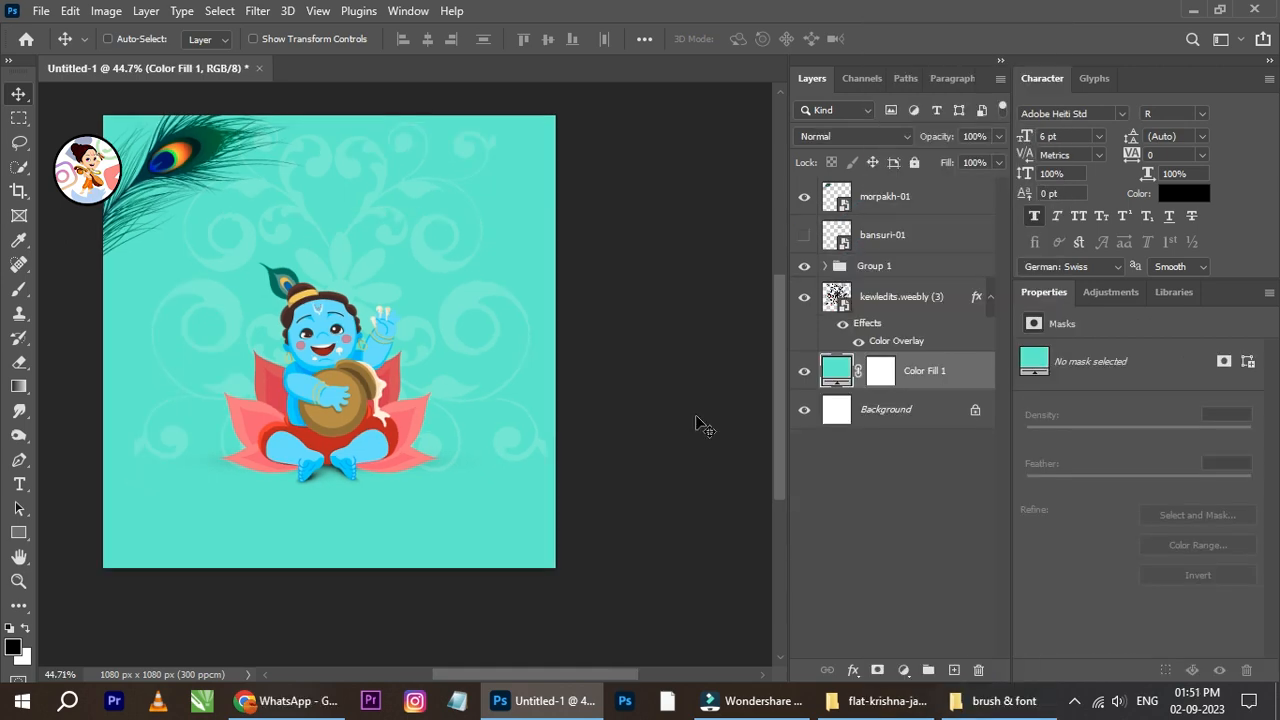
Open the text file in the krishna janmashtami folder and copy the line "happy janmashtami"
{"action": "left_click", "coordinate": [1081, 704]}
{"action": "left_click", "coordinate": [1079, 703]}
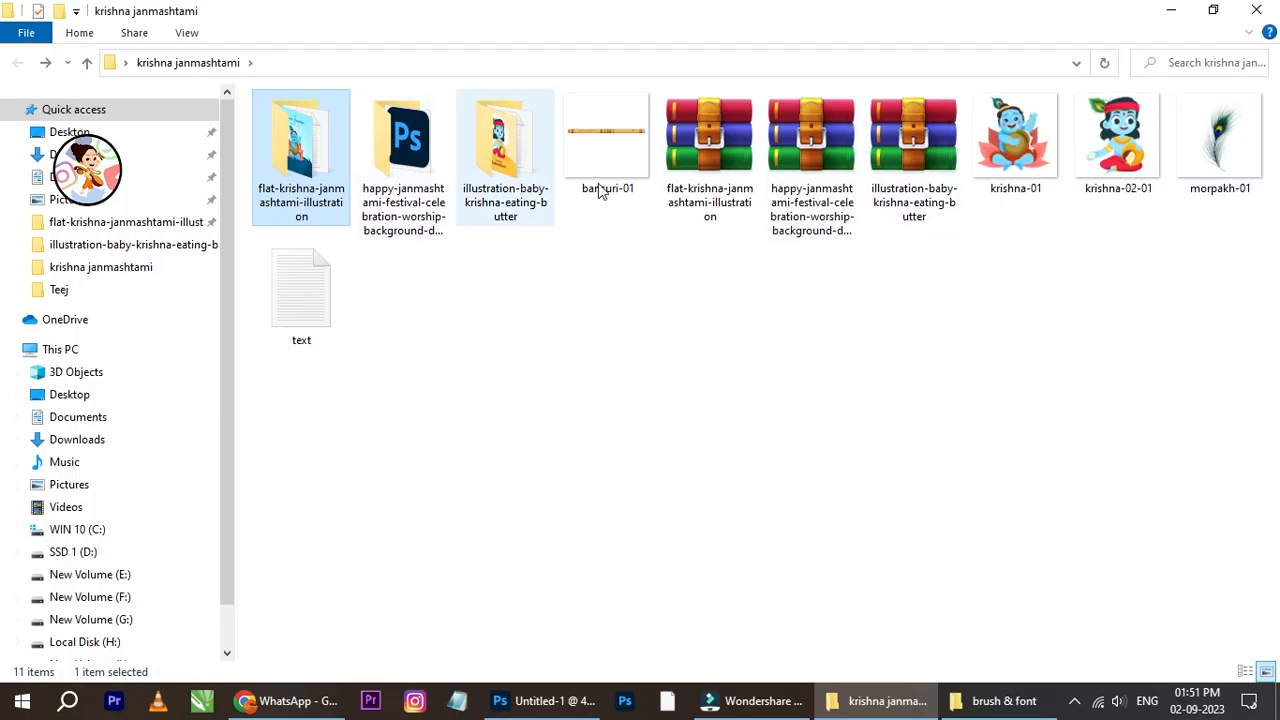
{"action": "double_click", "coordinate": [299, 324]}
{"action": "left_click_drag", "start_coordinate": [410, 254], "coordinate": [286, 254]}
{"action": "key", "text": "ctrl+c"}
Switch back to Photoshop and paste "happy janmashtami" as a new text layer above Krishna's head
{"action": "left_click", "coordinate": [585, 701]}
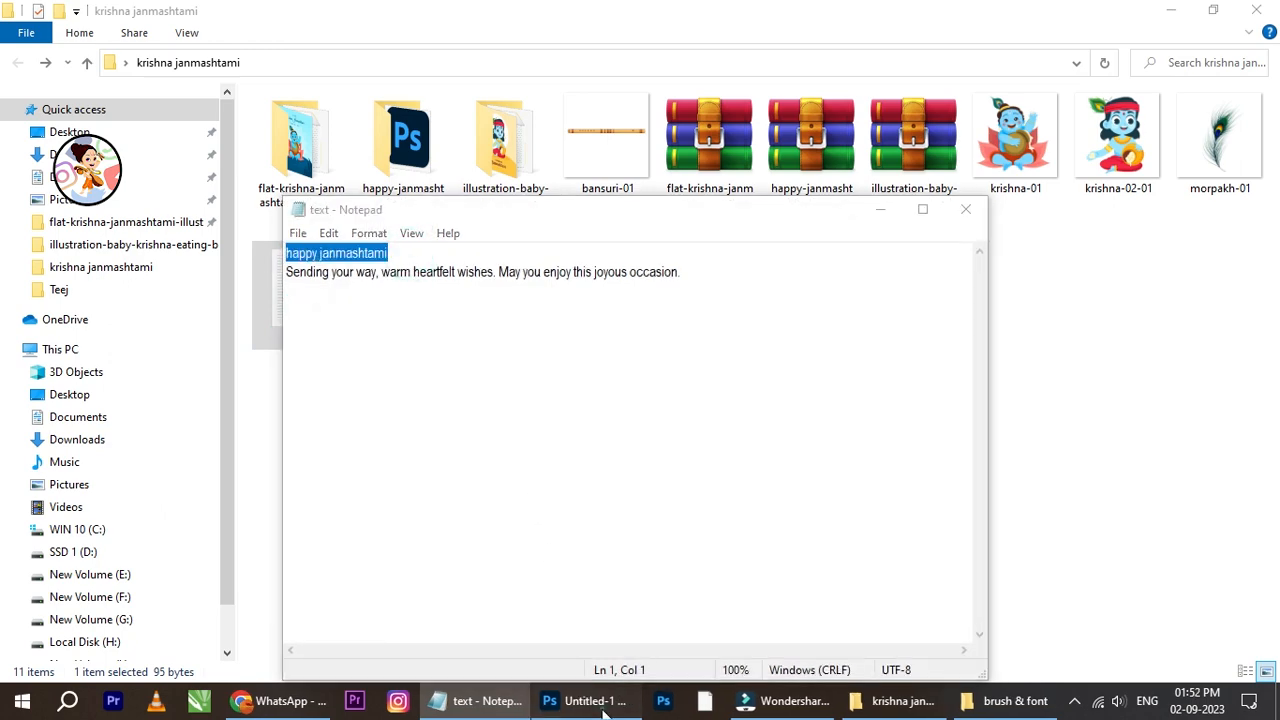
{"action": "left_click", "coordinate": [20, 485]}
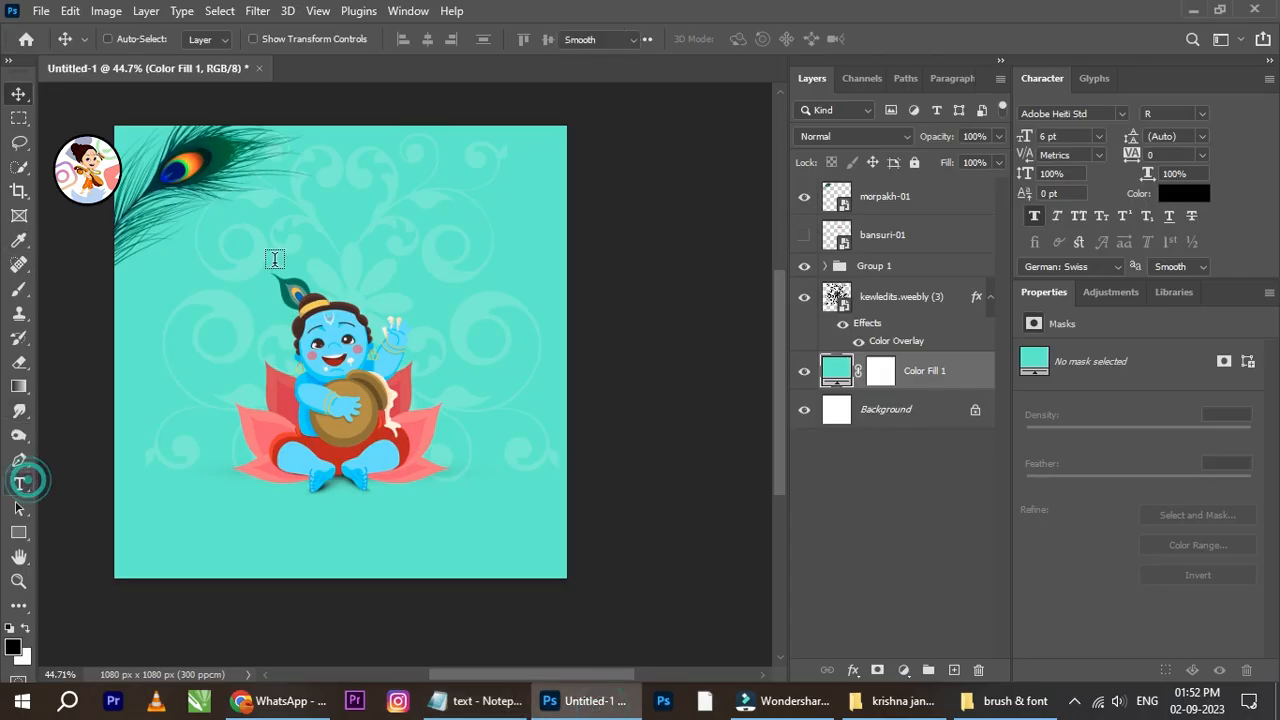
{"action": "left_click", "coordinate": [286, 234]}
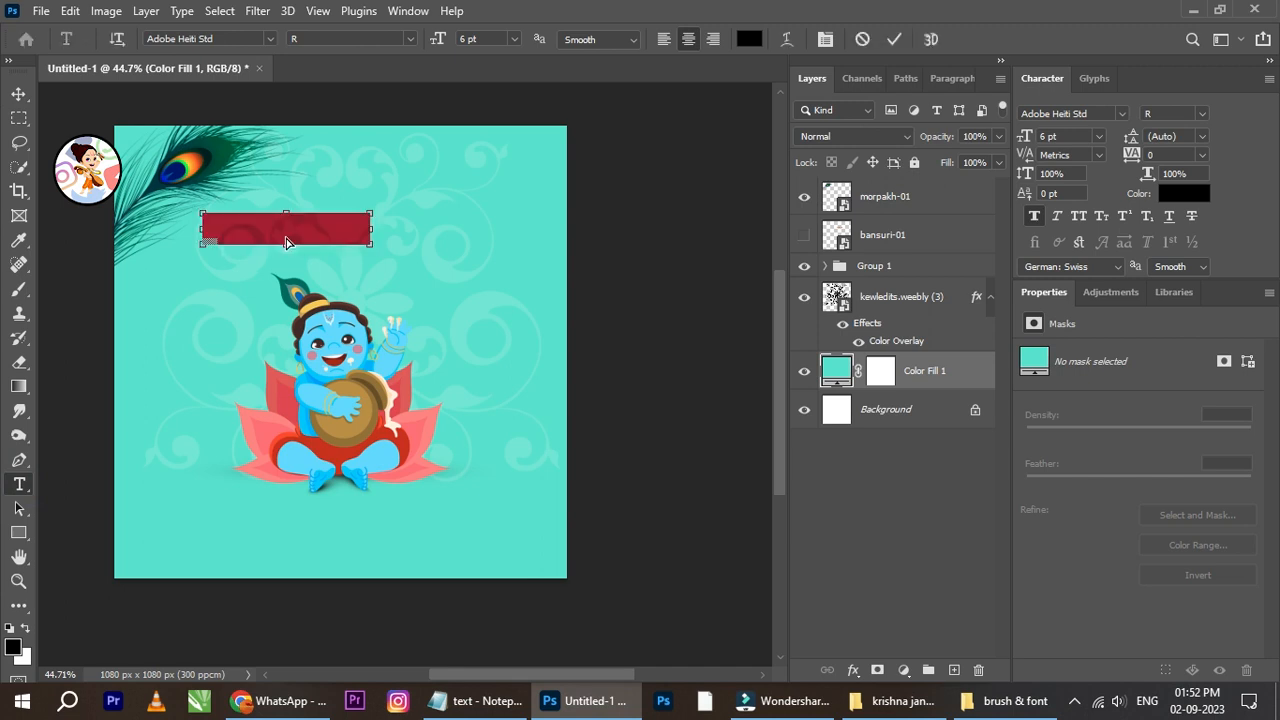
{"action": "key", "text": "ctrl+v"}
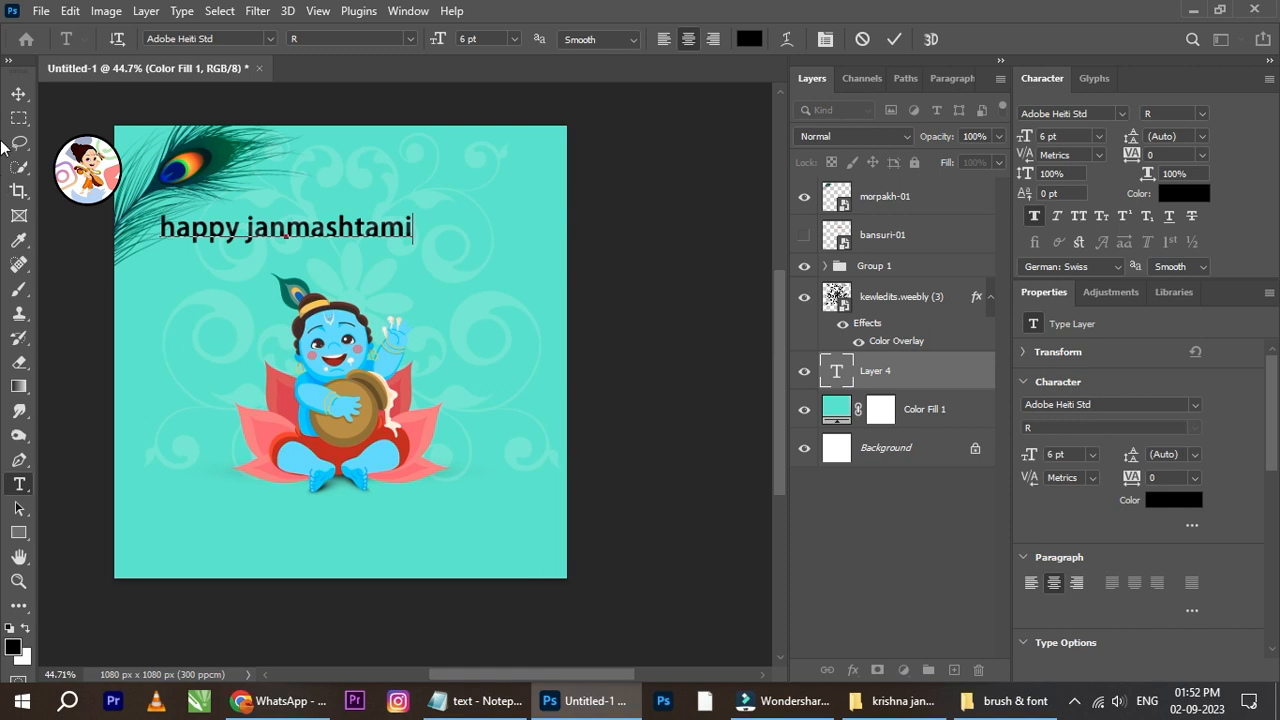
{"action": "left_click", "coordinate": [16, 93]}
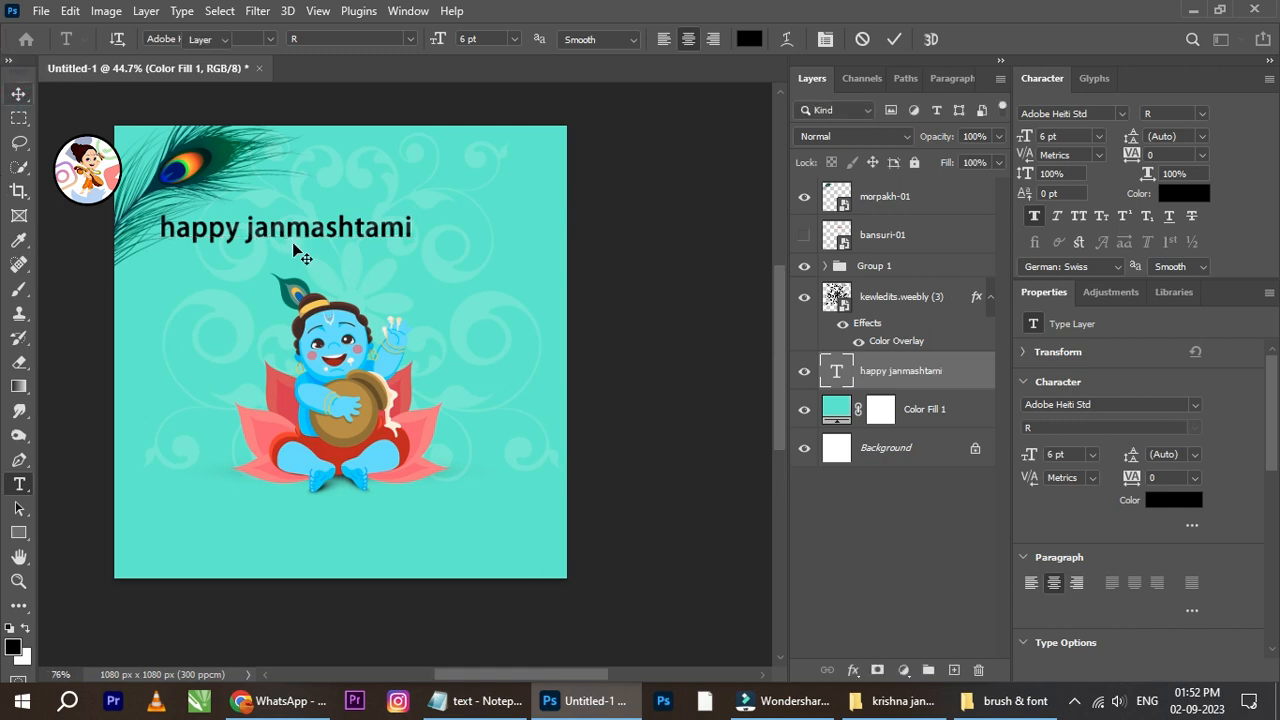
Shift the "happy janmashtami" text to the right above Krishna and bring its layer to the top of the stack
{"action": "scroll", "coordinate": [292, 244], "scroll_direction": "up", "scroll_amount": 3}
{"action": "left_click_drag", "start_coordinate": [268, 248], "coordinate": [339, 266]}
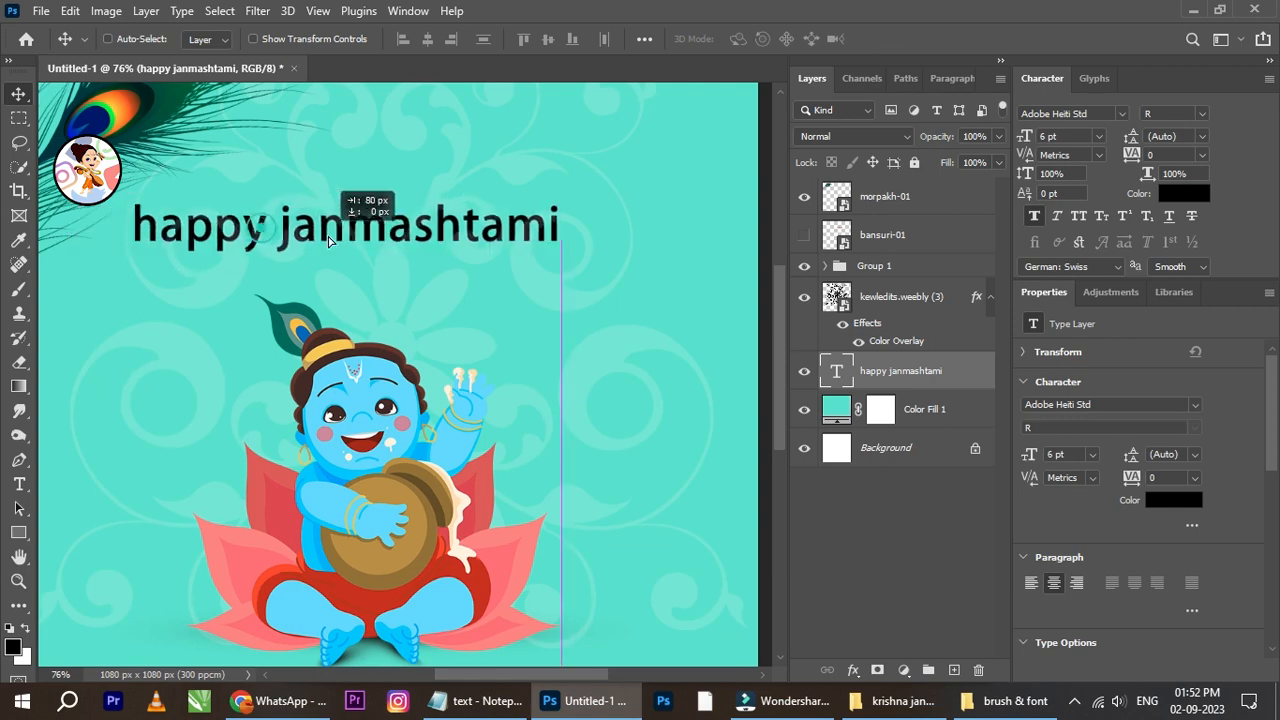
{"action": "left_click_drag", "start_coordinate": [900, 375], "coordinate": [936, 192]}
Cut the word "janmashtami" out of the heading text, leaving only "happy", and commit the edit
{"action": "left_click", "coordinate": [18, 484]}
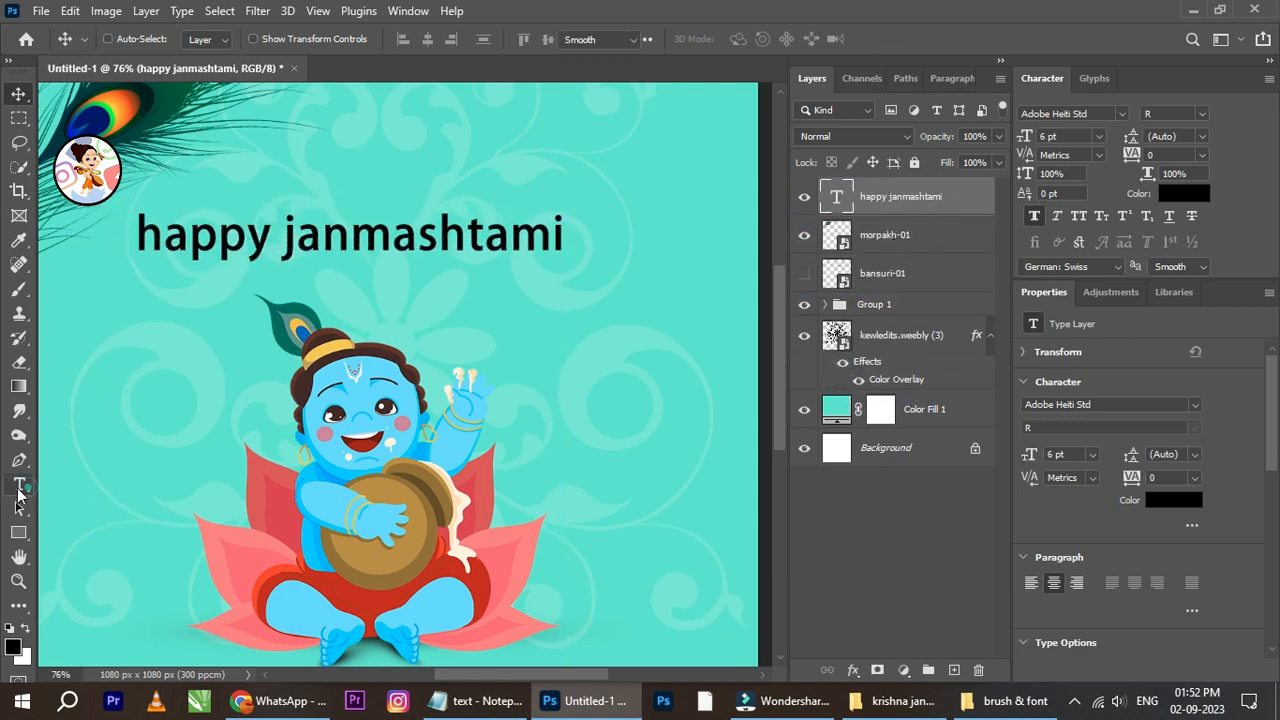
{"action": "left_click_drag", "start_coordinate": [287, 241], "coordinate": [559, 247]}
{"action": "key", "text": "BackSpace"}
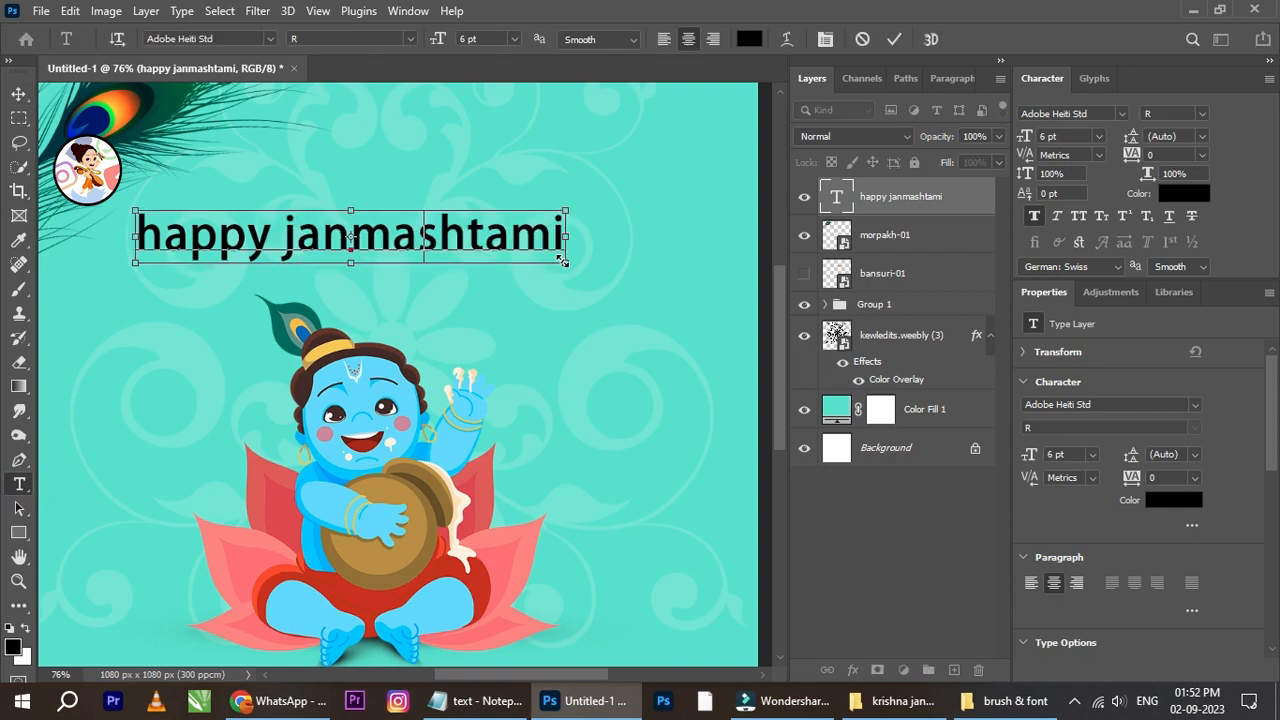
{"action": "key", "text": "ctrl+Return"}
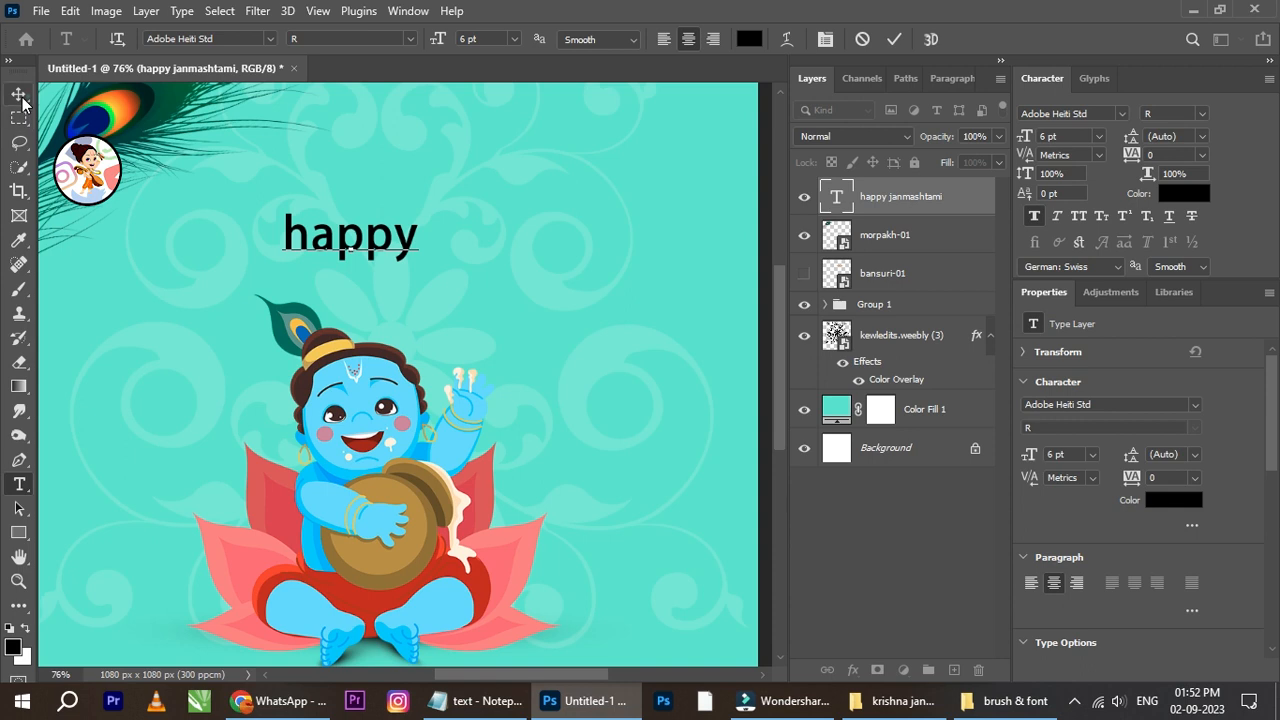
Duplicate the "happy" text diagonally down to its right and replace the copy's wording with "janmashtami"
{"action": "left_click_drag", "start_coordinate": [402, 250], "coordinate": [548, 307]}
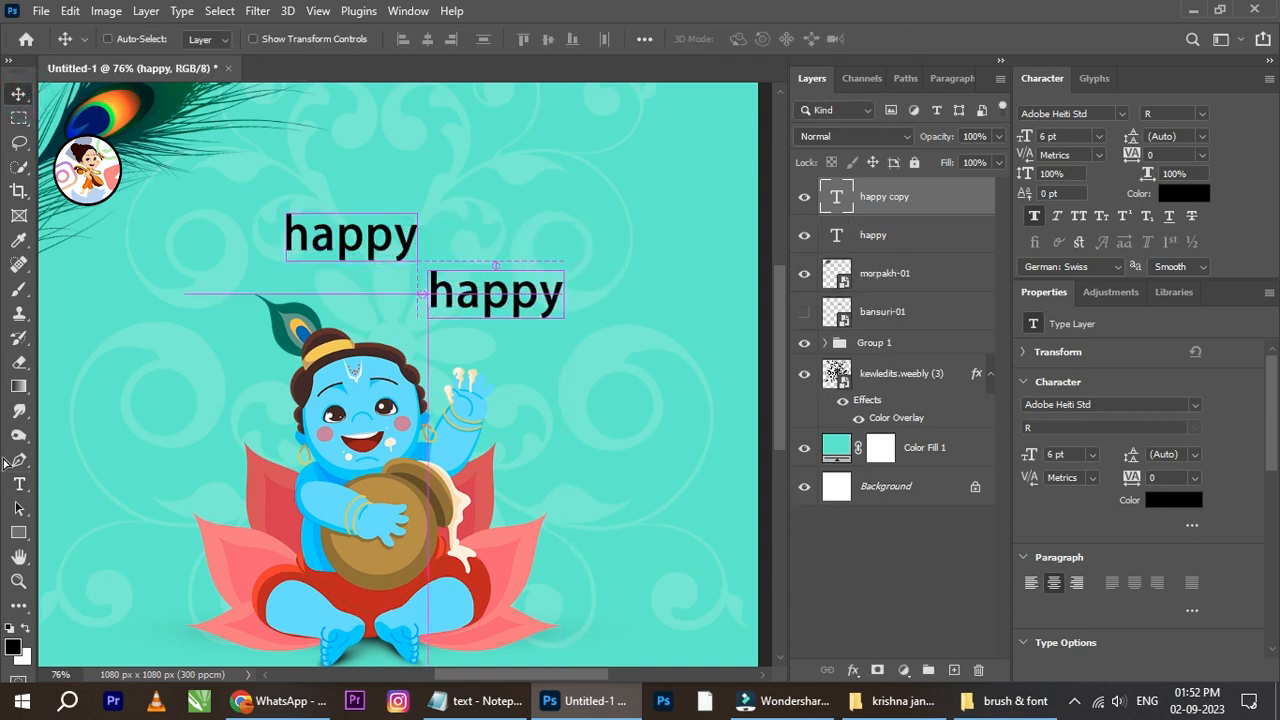
{"action": "left_click", "coordinate": [491, 291]}
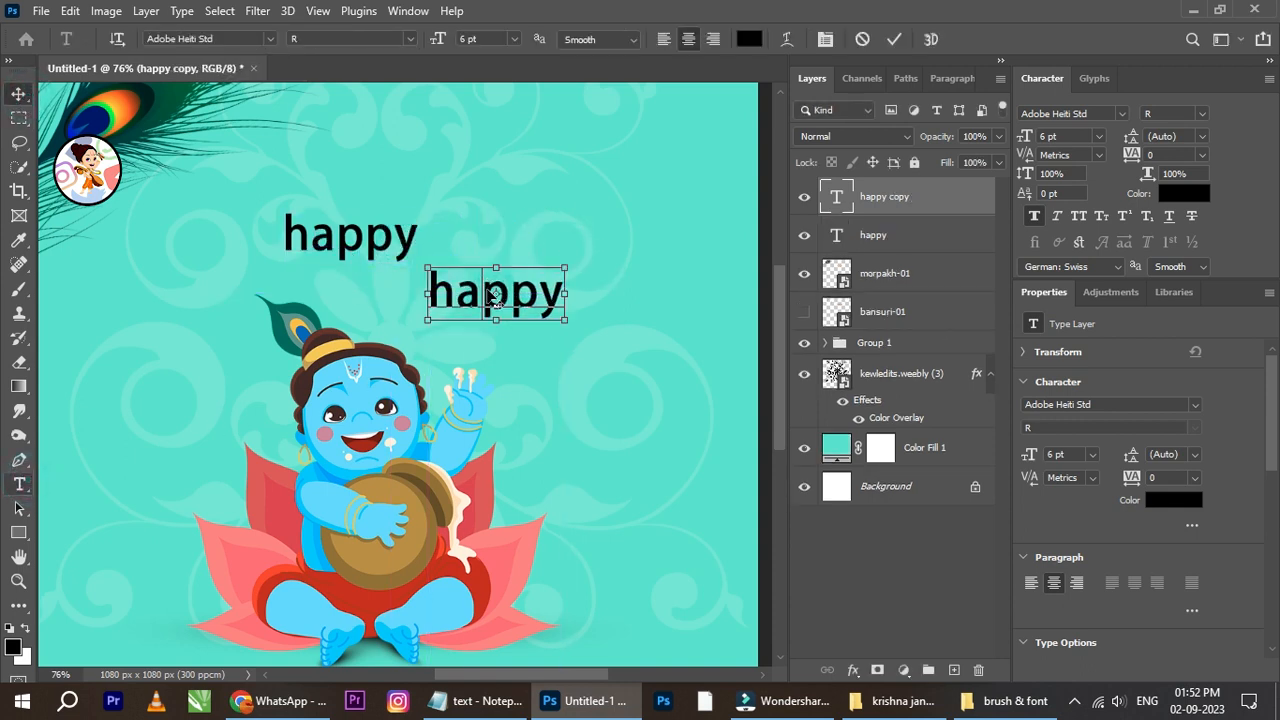
{"action": "key", "text": "ctrl+a"}
{"action": "key", "text": "ctrl+v"}
{"action": "left_click", "coordinate": [14, 96]}
Set the "happy" text's font to Berkshire Swash and capitalize its first letter so it reads "Happy"
{"action": "right_click", "coordinate": [388, 243]}
{"action": "left_click", "coordinate": [418, 252]}
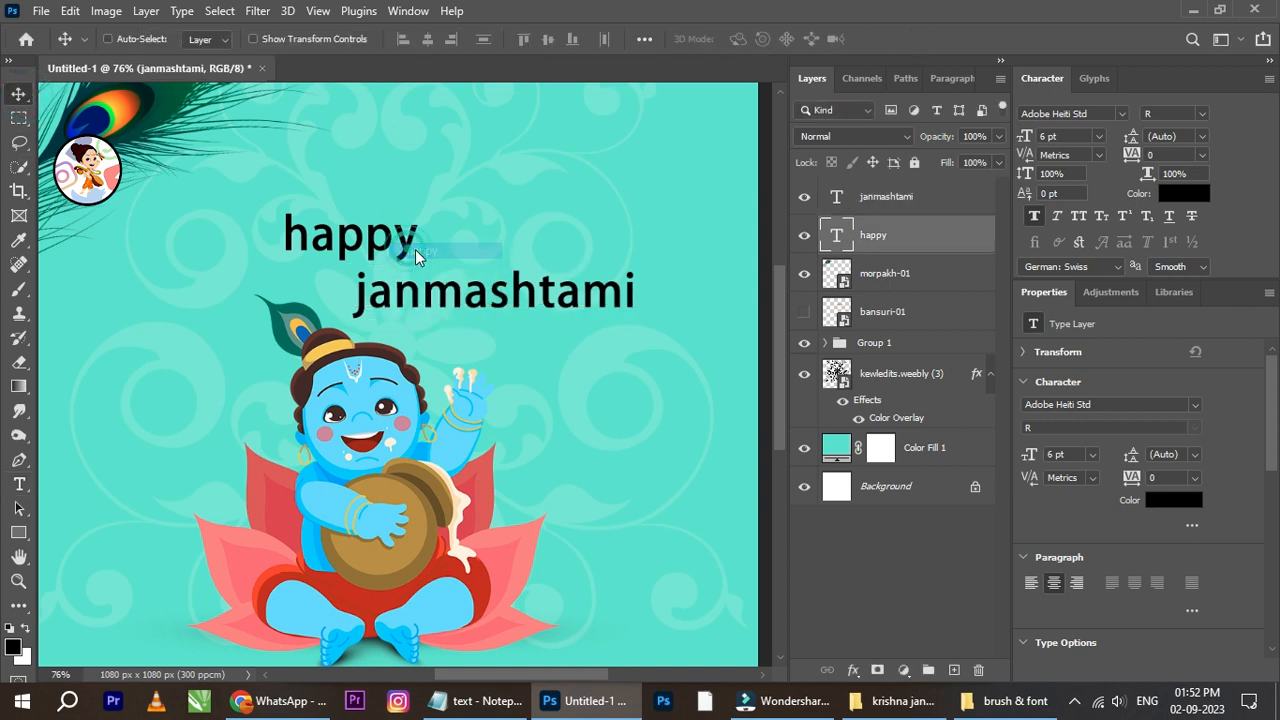
{"action": "left_click", "coordinate": [18, 484]}
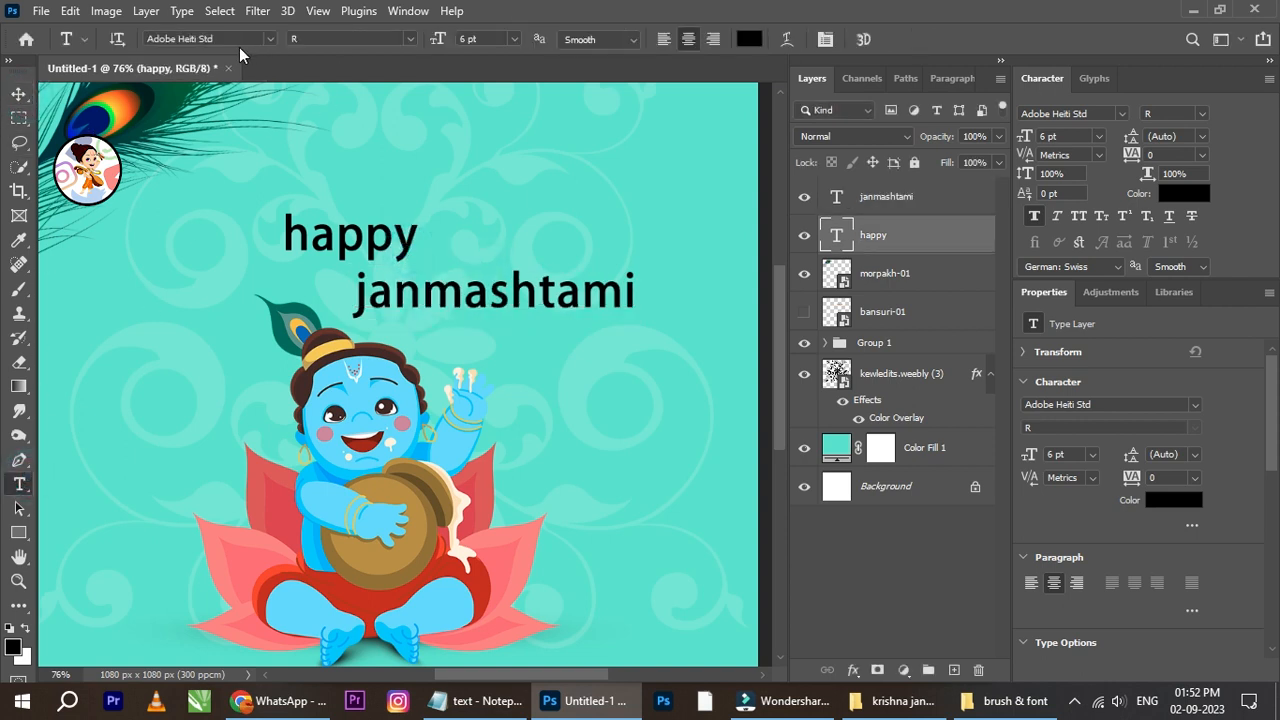
{"action": "left_click", "coordinate": [266, 39]}
{"action": "scroll", "coordinate": [337, 380], "scroll_direction": "up", "scroll_amount": 10}
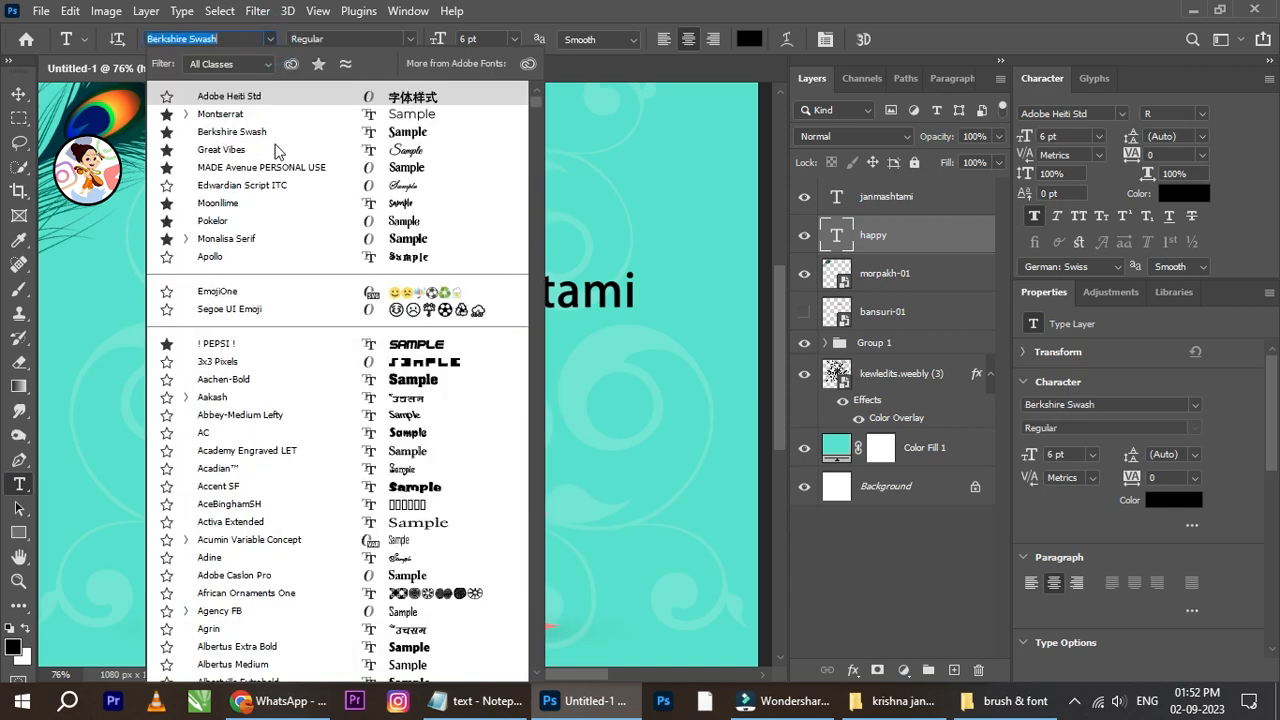
{"action": "left_click", "coordinate": [405, 133]}
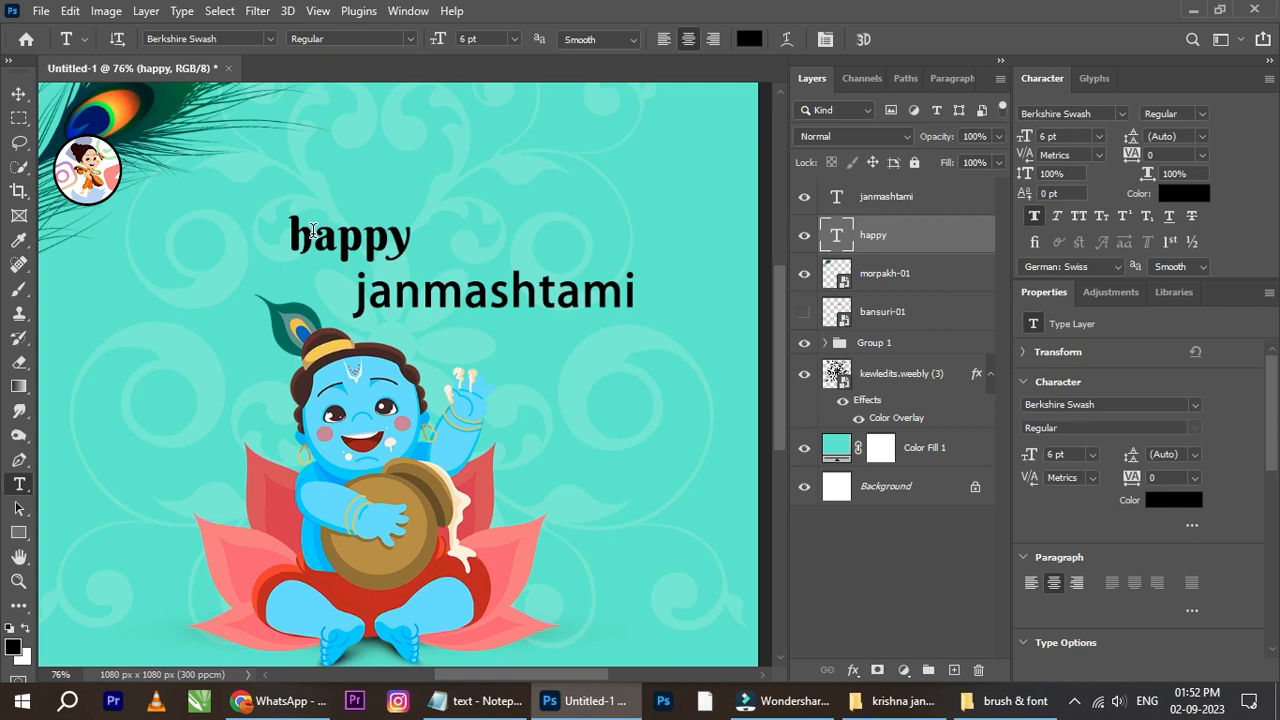
{"action": "left_click_drag", "start_coordinate": [313, 230], "coordinate": [289, 232]}
{"action": "type", "text": "H"}
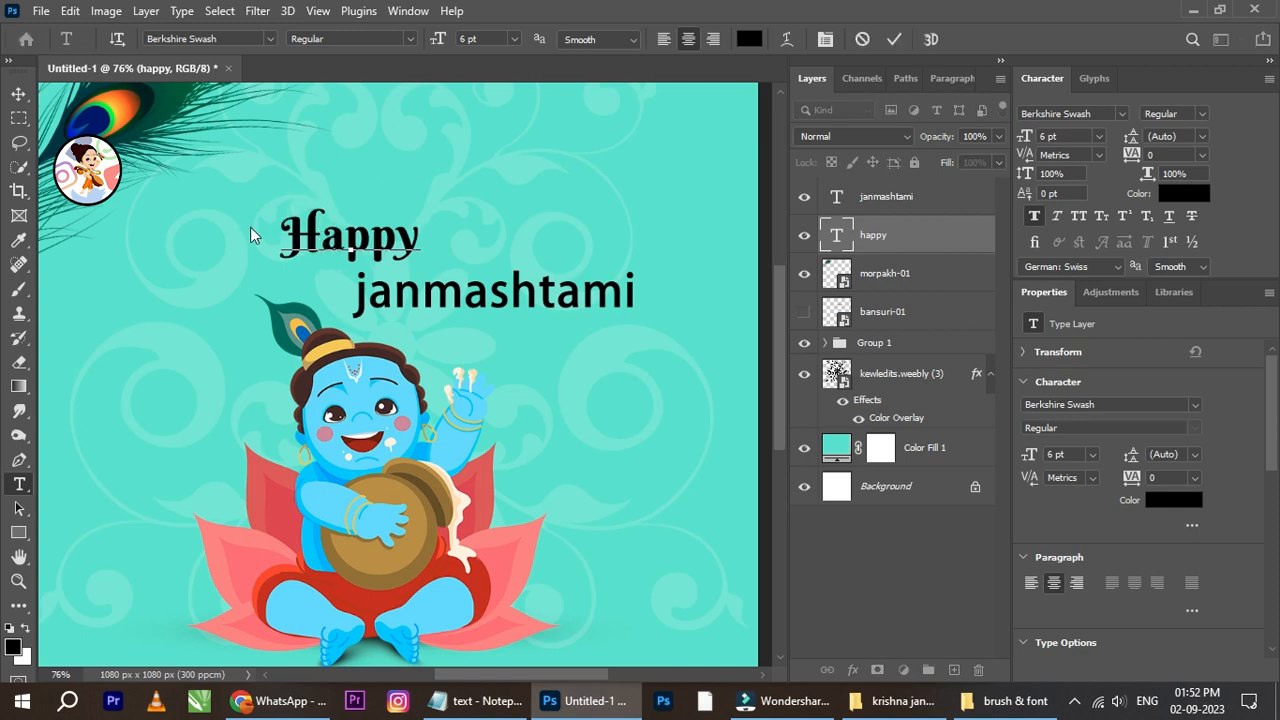
{"action": "left_click", "coordinate": [18, 96]}
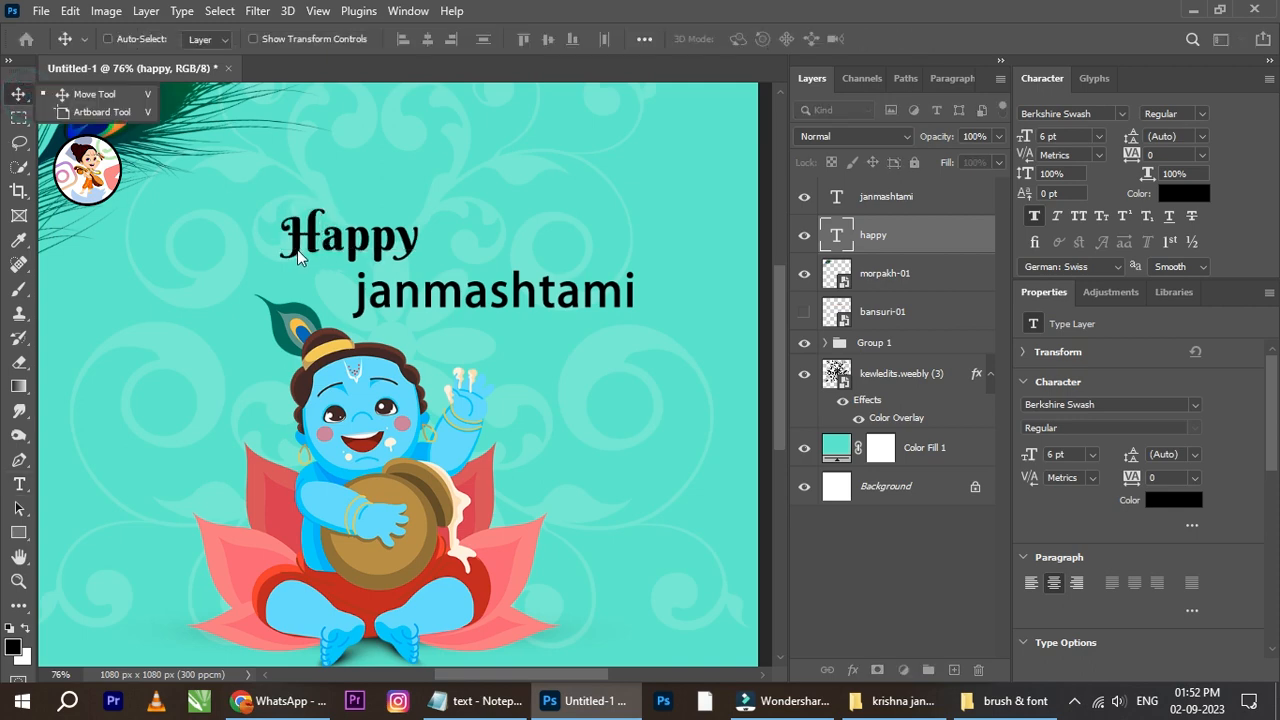
Set the "janmashtami" text's font to Great Vibes and capitalize its first letter so it reads "Janmashtami"
{"action": "right_click", "coordinate": [463, 307]}
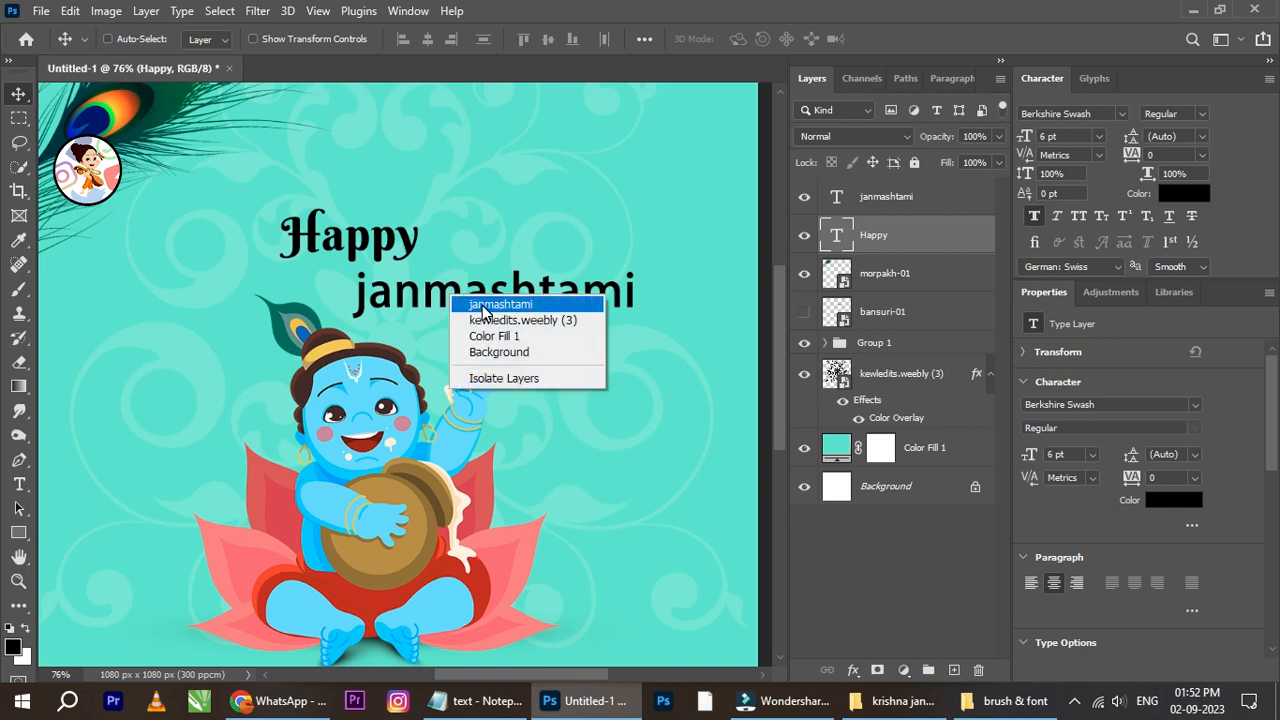
{"action": "left_click", "coordinate": [475, 302]}
{"action": "left_click", "coordinate": [22, 487]}
{"action": "left_click", "coordinate": [270, 40]}
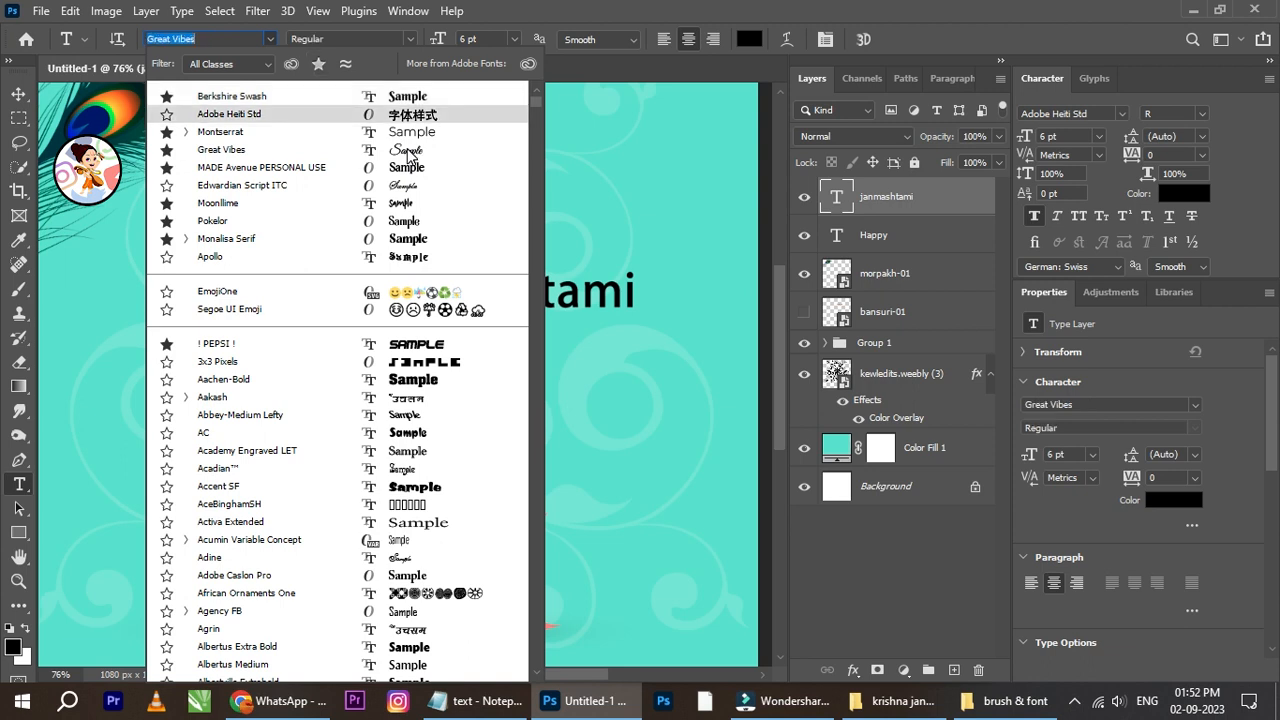
{"action": "left_click", "coordinate": [407, 150]}
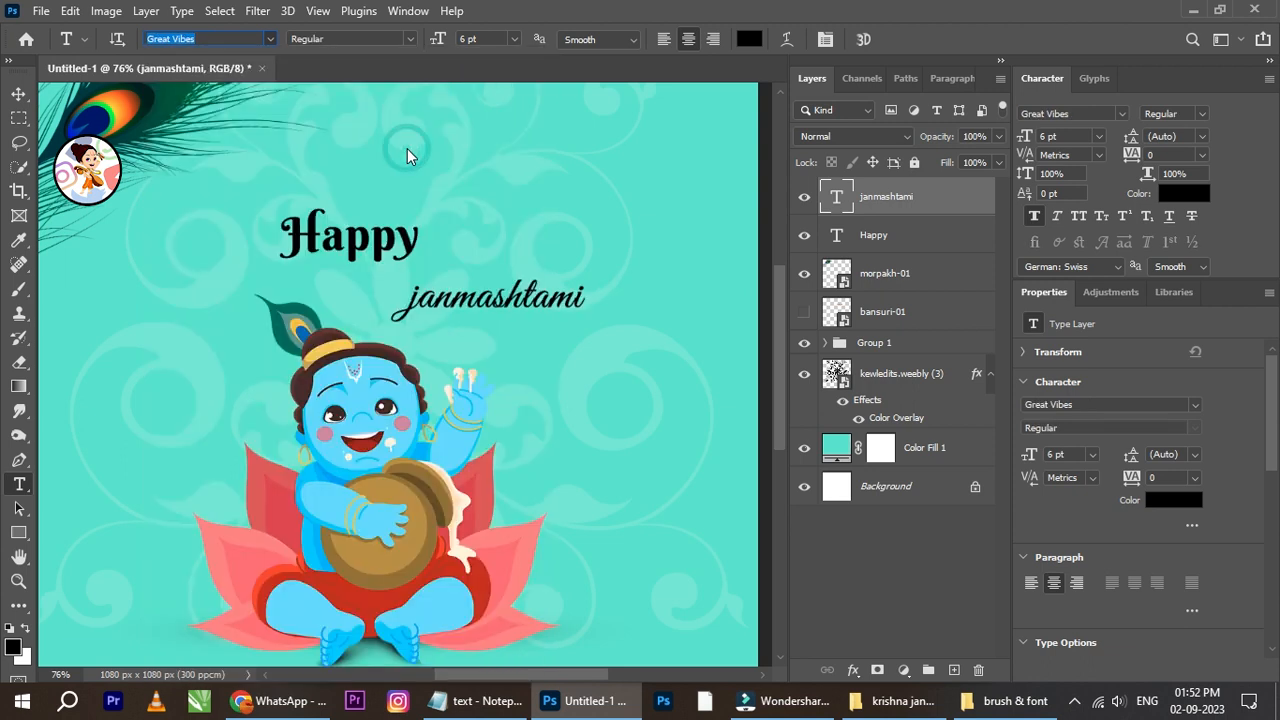
{"action": "left_click_drag", "start_coordinate": [420, 300], "coordinate": [407, 300]}
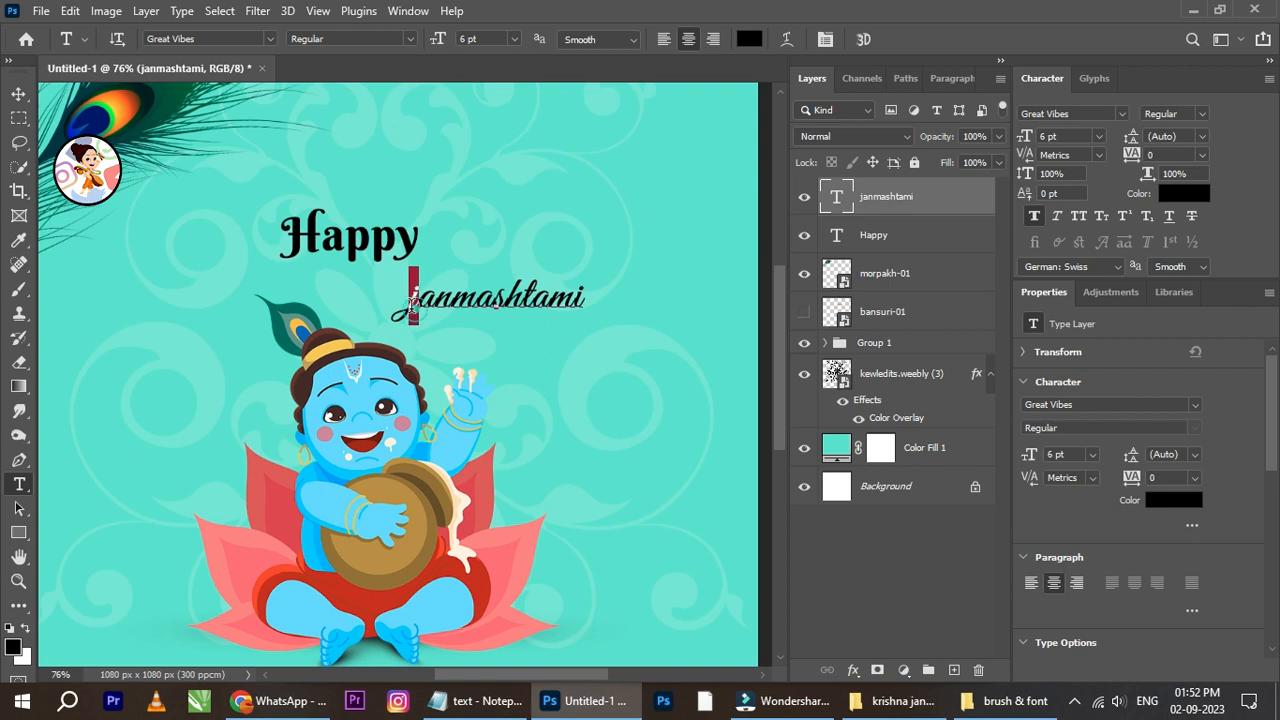
{"action": "type", "text": "J"}
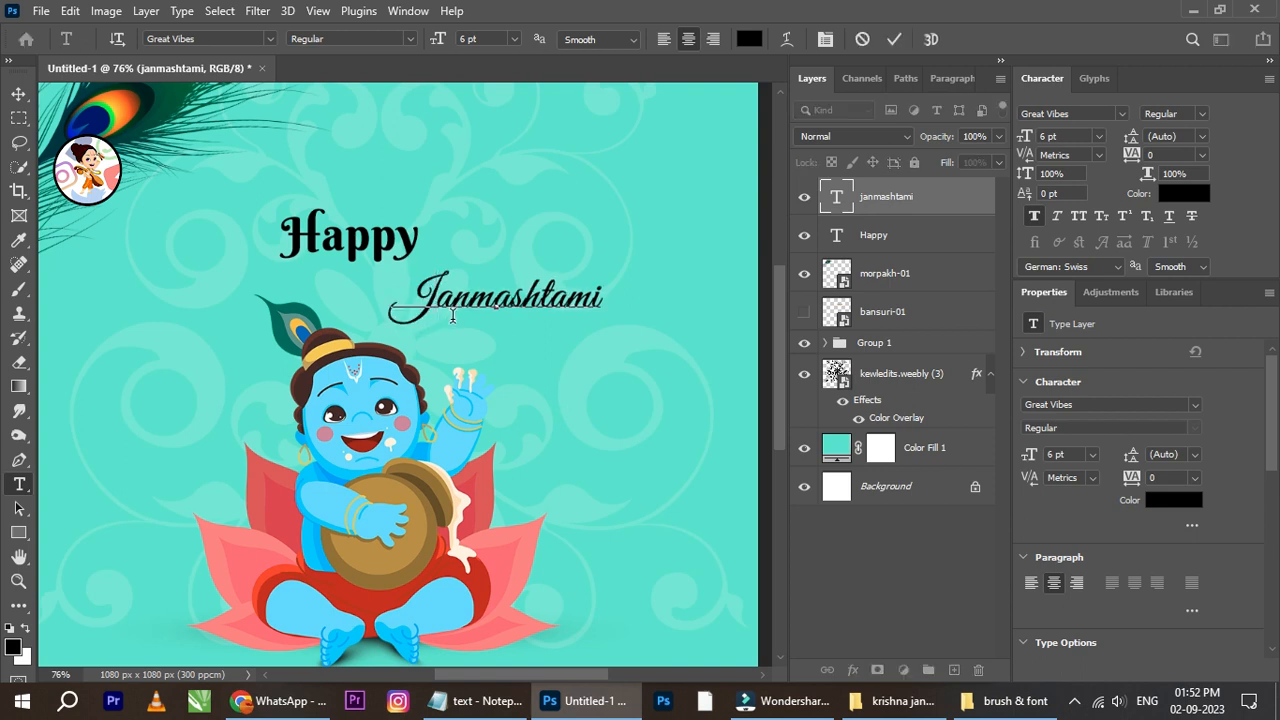
{"action": "left_click", "coordinate": [18, 94]}
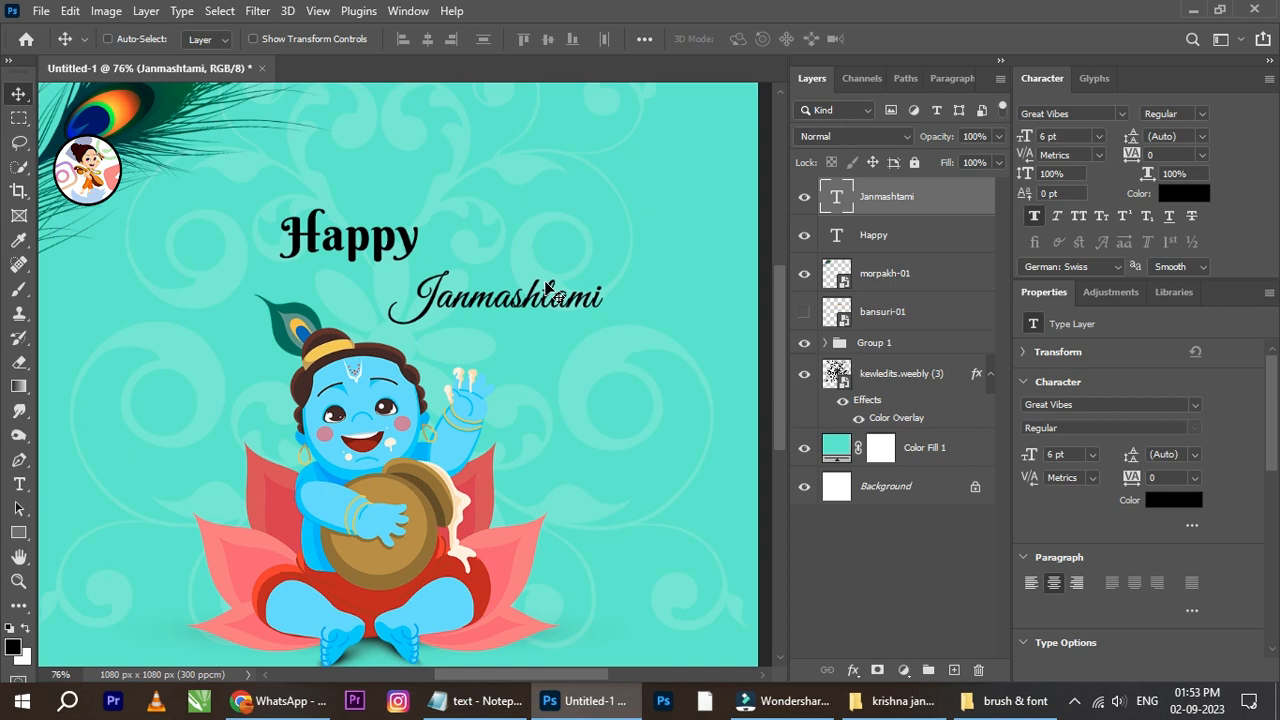
{"action": "left_click", "coordinate": [1092, 154]}
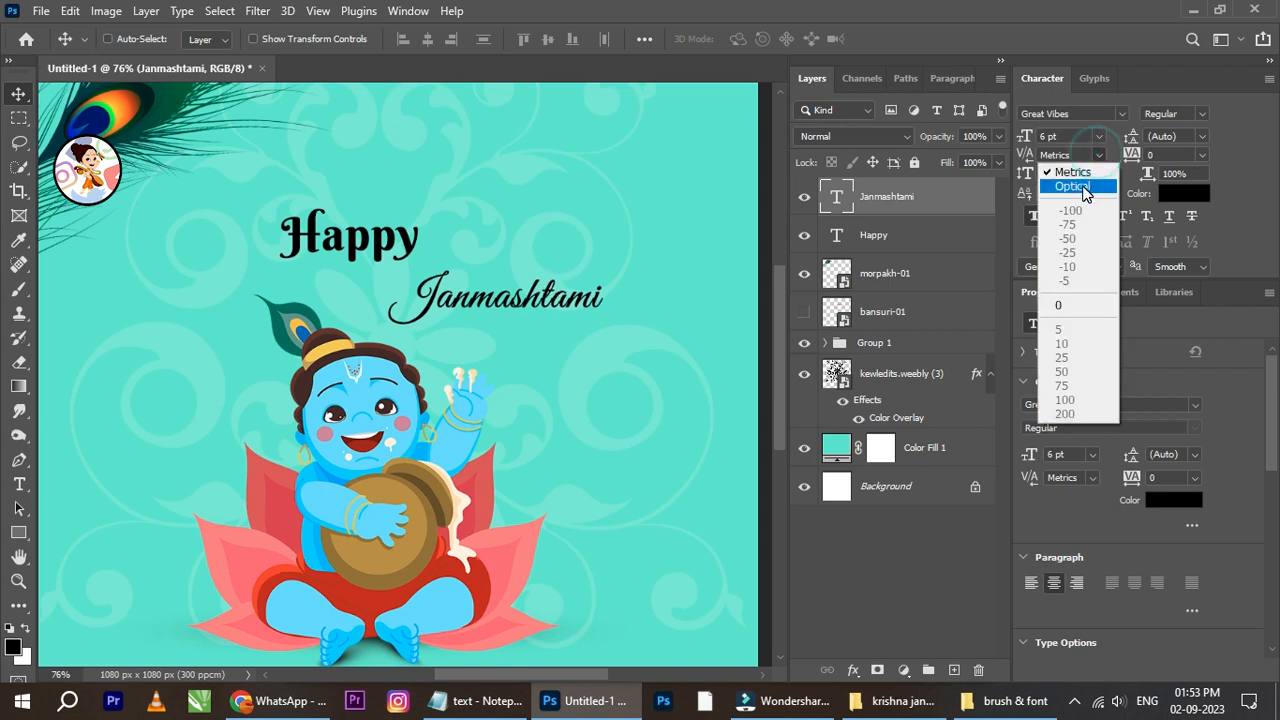
{"action": "left_click", "coordinate": [1072, 178]}
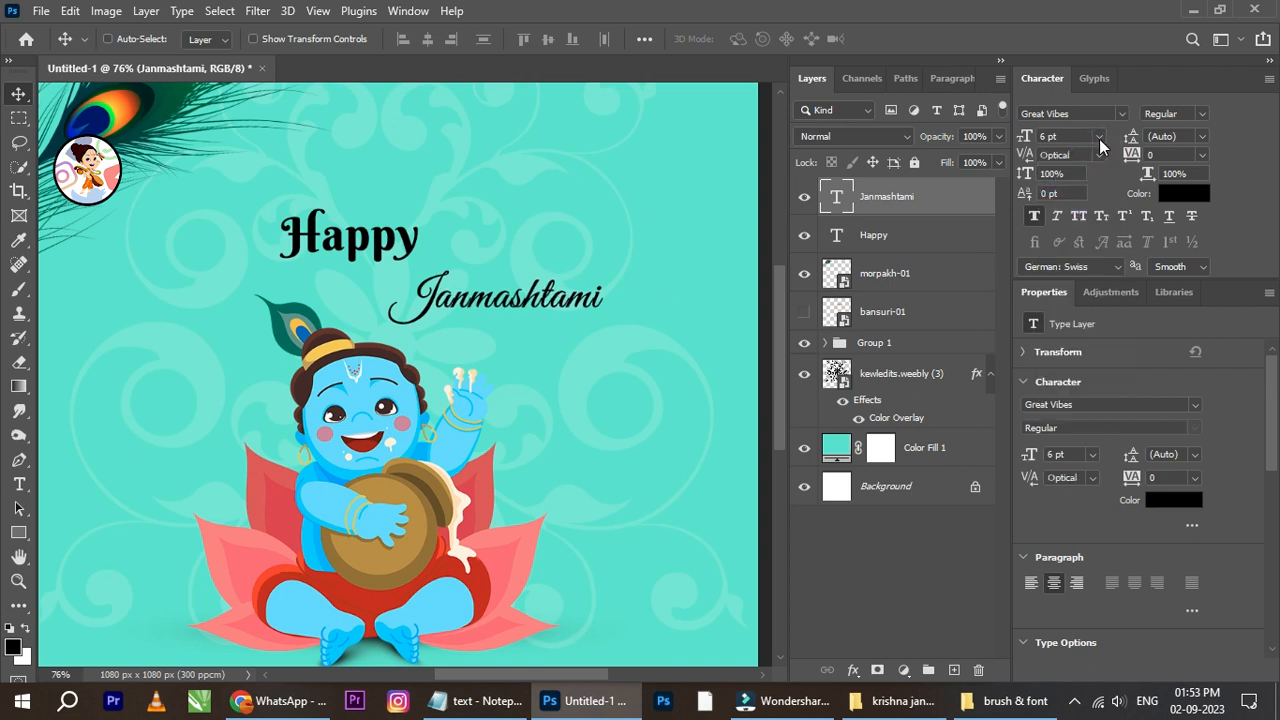
{"action": "left_click", "coordinate": [1098, 136]}
{"action": "left_click", "coordinate": [1100, 152]}
{"action": "left_click", "coordinate": [1101, 156]}
{"action": "left_click", "coordinate": [1072, 172]}
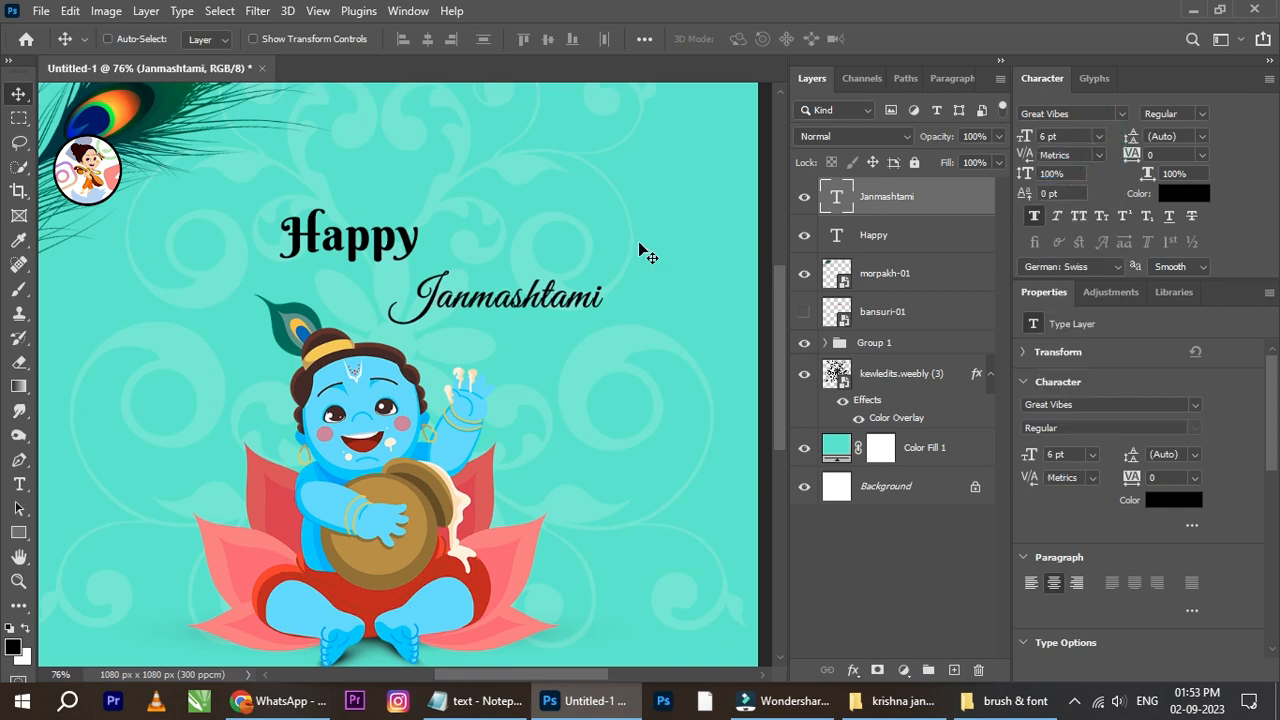
Enlarge the "Janmashtami" text to 8.67 pt and shift it up closer to "Happy"
{"action": "scroll", "coordinate": [492, 280], "scroll_direction": "down", "scroll_amount": 2}
{"action": "scroll", "coordinate": [465, 292], "scroll_direction": "up", "scroll_amount": 2}
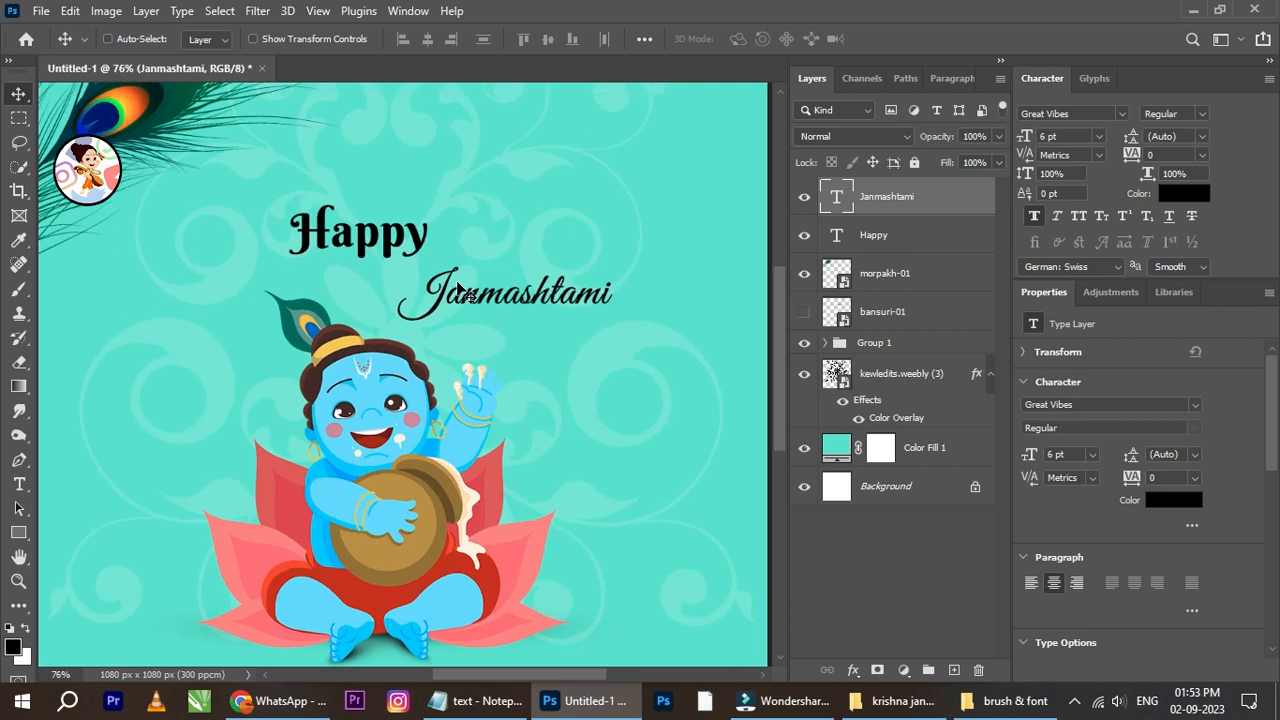
{"action": "key", "text": "ctrl+t"}
{"action": "left_click_drag", "start_coordinate": [613, 262], "coordinate": [691, 241]}
{"action": "left_click_drag", "start_coordinate": [398, 241], "coordinate": [380, 236]}
{"action": "left_click", "coordinate": [929, 42]}
Try the Moonllime font on the "Happy" text
{"action": "right_click", "coordinate": [423, 236]}
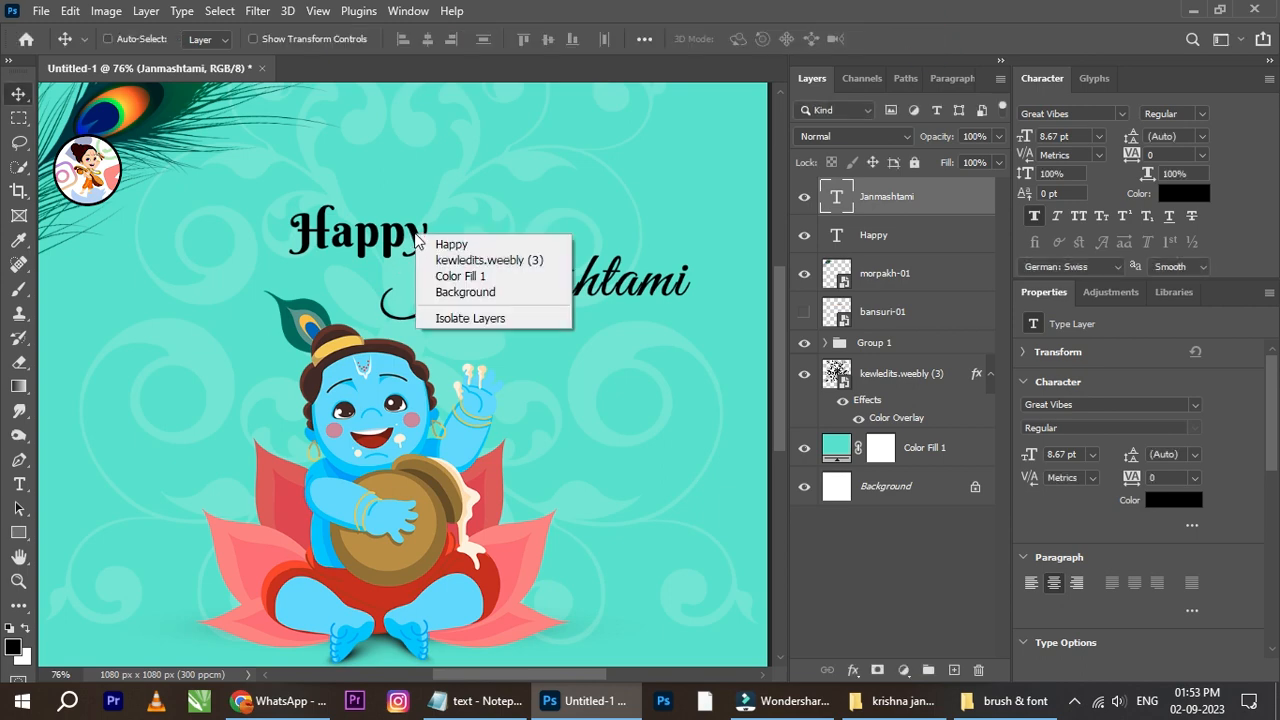
{"action": "left_click", "coordinate": [452, 246]}
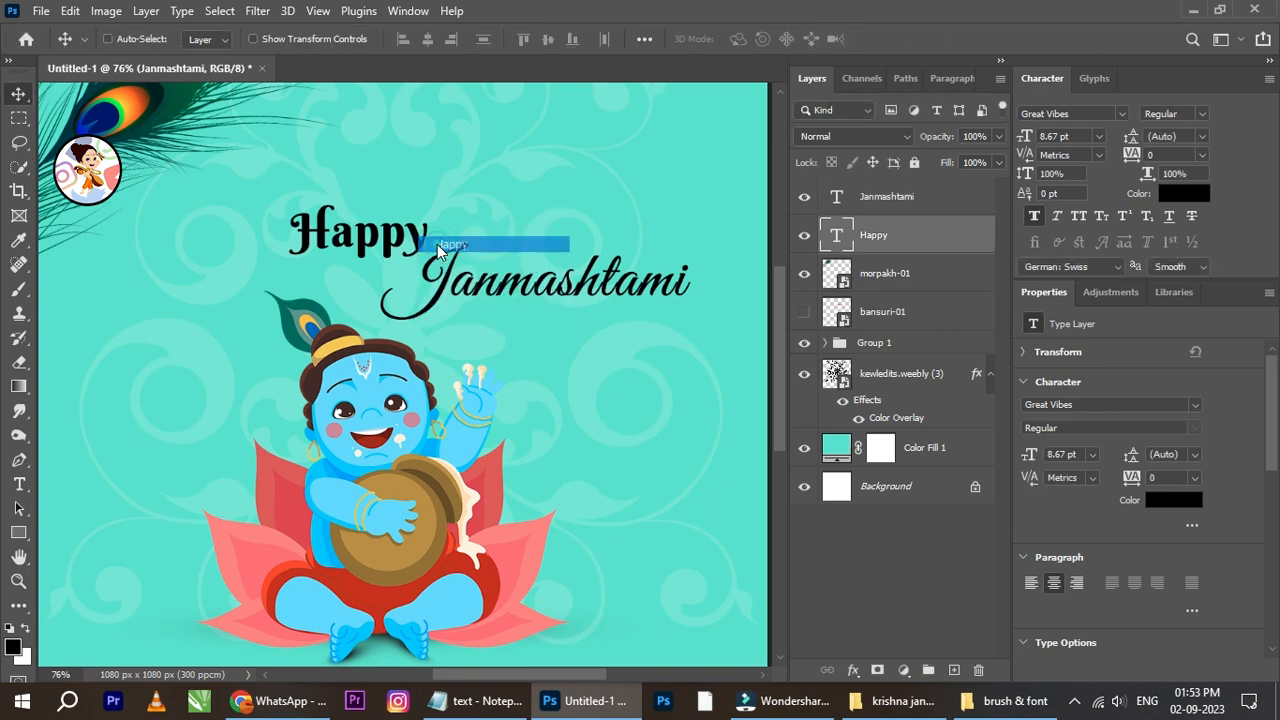
{"action": "left_click", "coordinate": [1121, 114]}
{"action": "key", "text": "Up"}
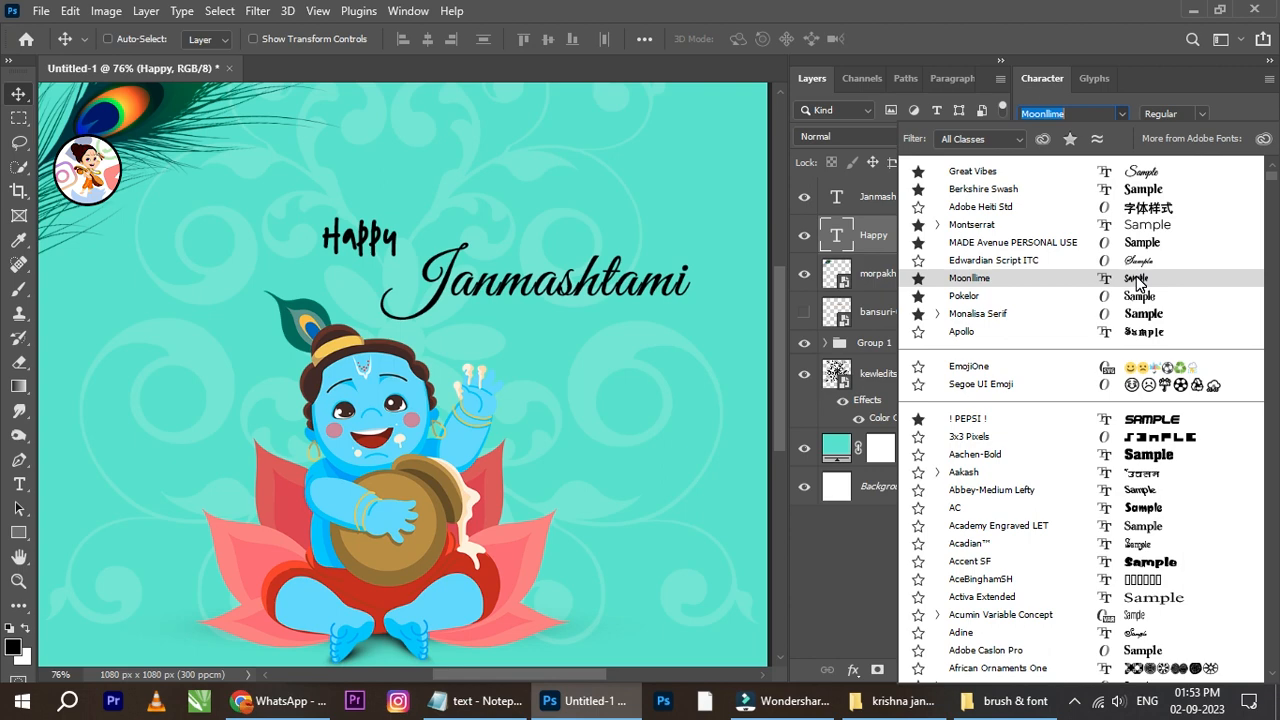
{"action": "left_click", "coordinate": [1137, 280]}
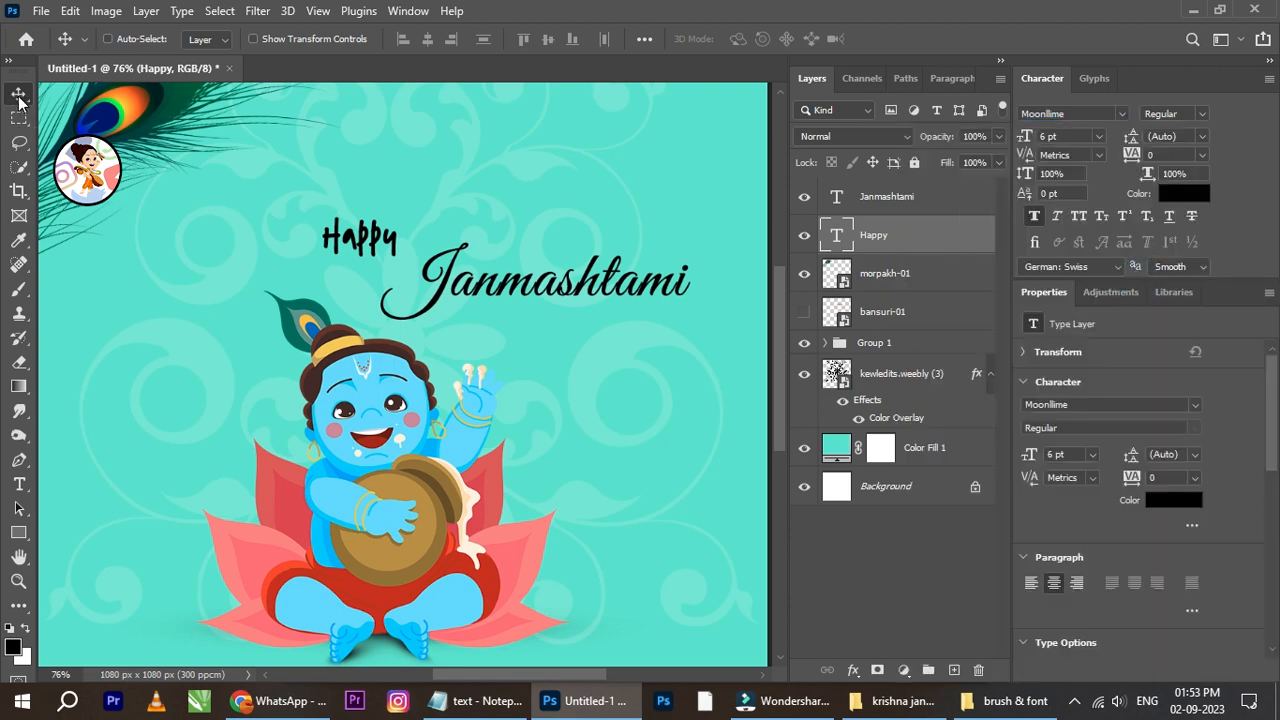
Try the Moonllime font on the "Janmashtami" text as well
{"action": "right_click", "coordinate": [527, 298]}
{"action": "left_click", "coordinate": [547, 289]}
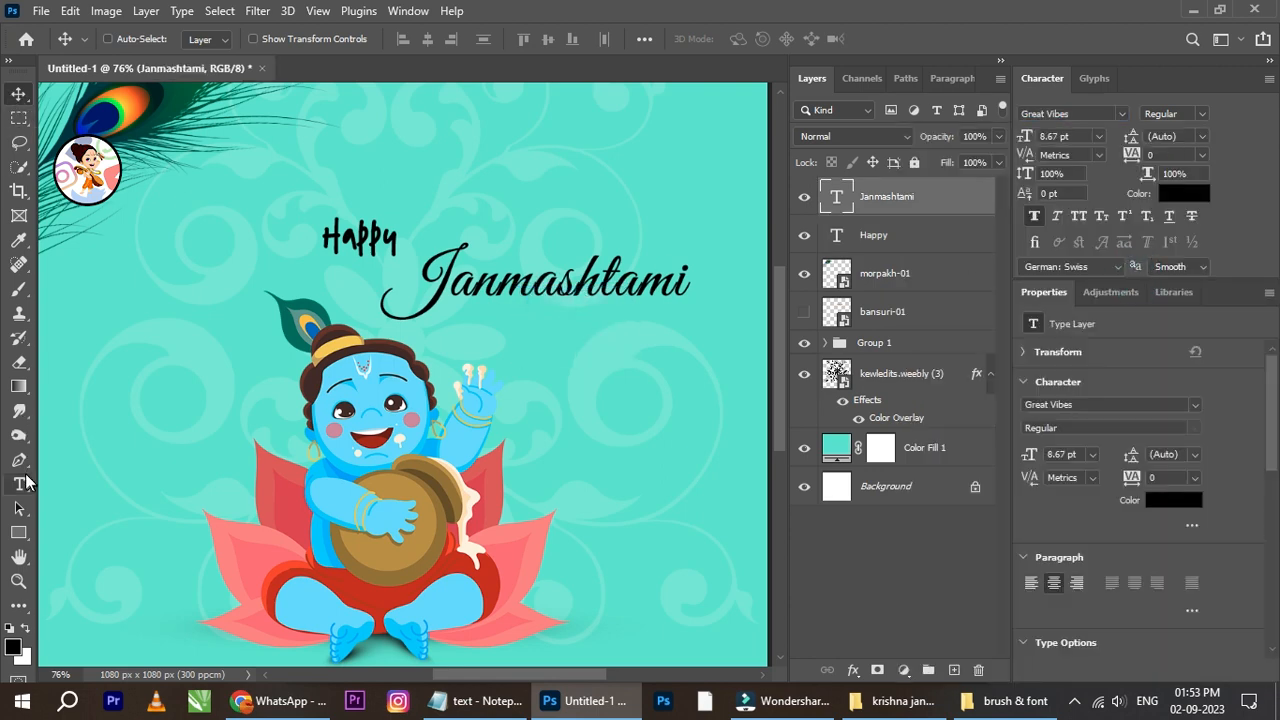
{"action": "left_click", "coordinate": [262, 36]}
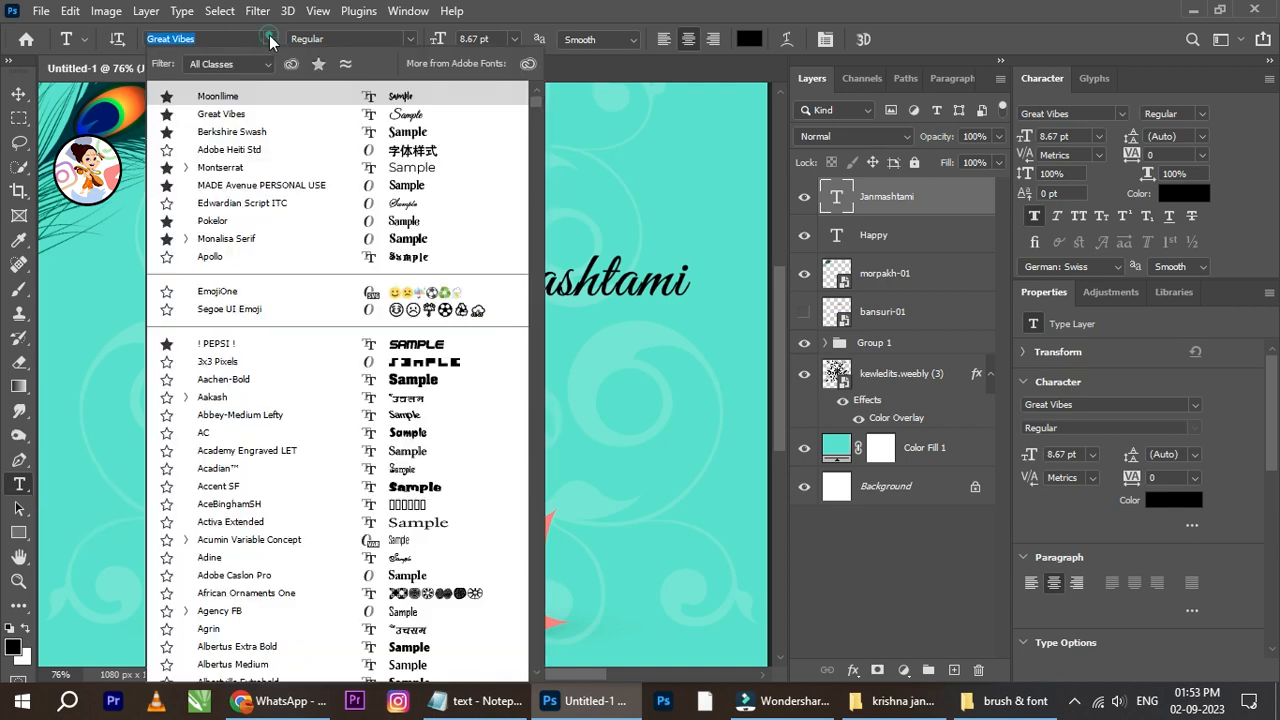
{"action": "left_click", "coordinate": [391, 97]}
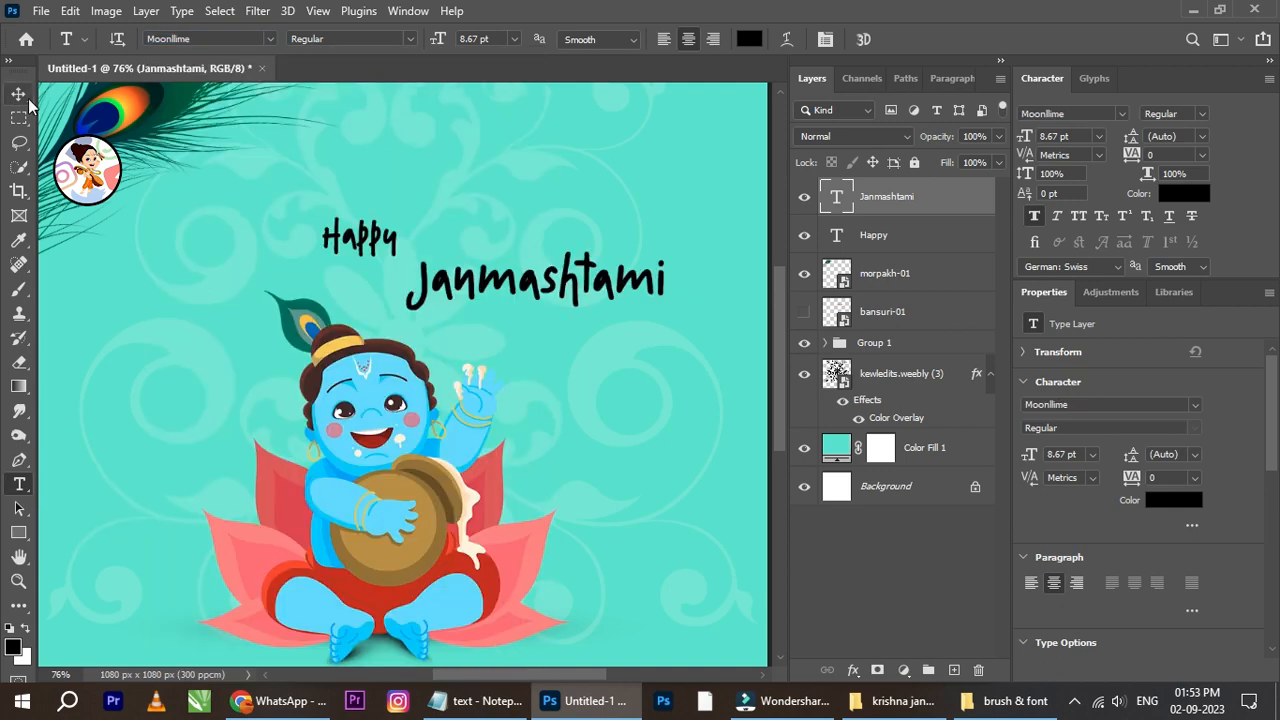
{"action": "left_click_drag", "start_coordinate": [430, 294], "coordinate": [408, 294]}
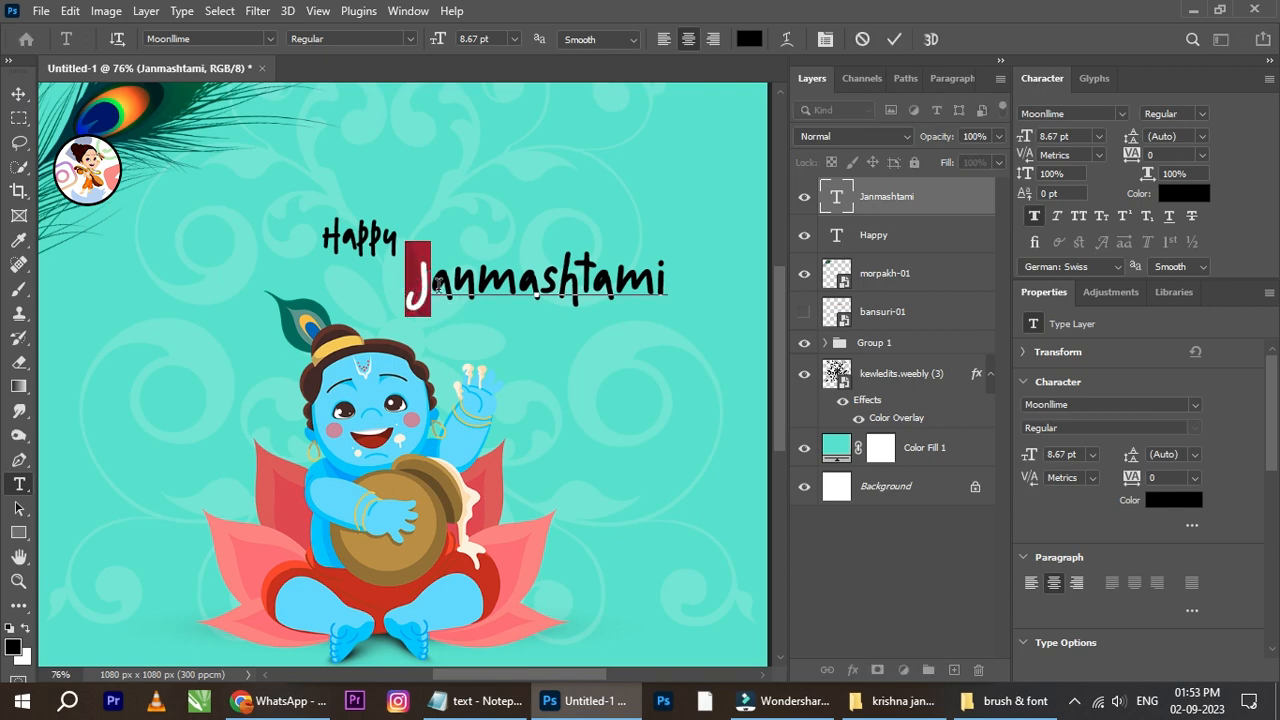
{"action": "left_click", "coordinate": [431, 288]}
{"action": "left_click", "coordinate": [18, 92]}
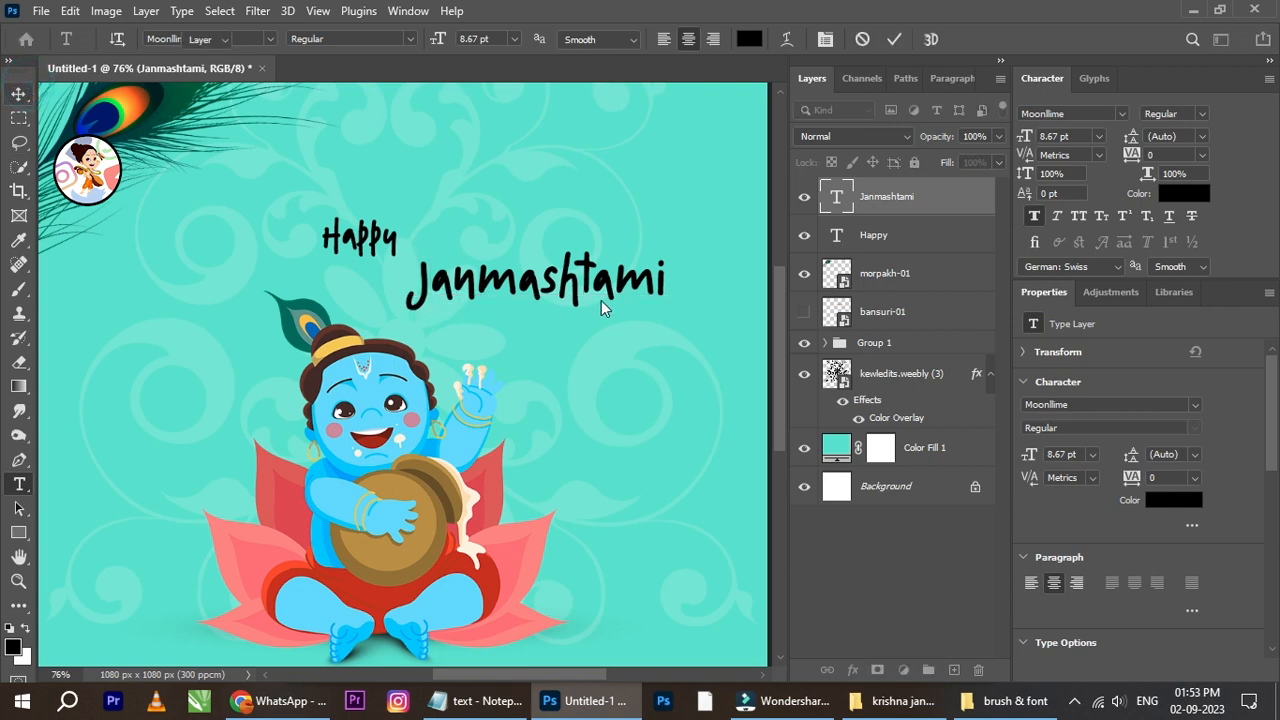
Return the "Janmashtami" text to the Great Vibes font and set the "Happy" text to Great Vibes too
{"action": "scroll", "coordinate": [514, 264], "scroll_direction": "down", "scroll_amount": 3}
{"action": "scroll", "coordinate": [445, 258], "scroll_direction": "up", "scroll_amount": 1}
{"action": "scroll", "coordinate": [445, 258], "scroll_direction": "up", "scroll_amount": 1}
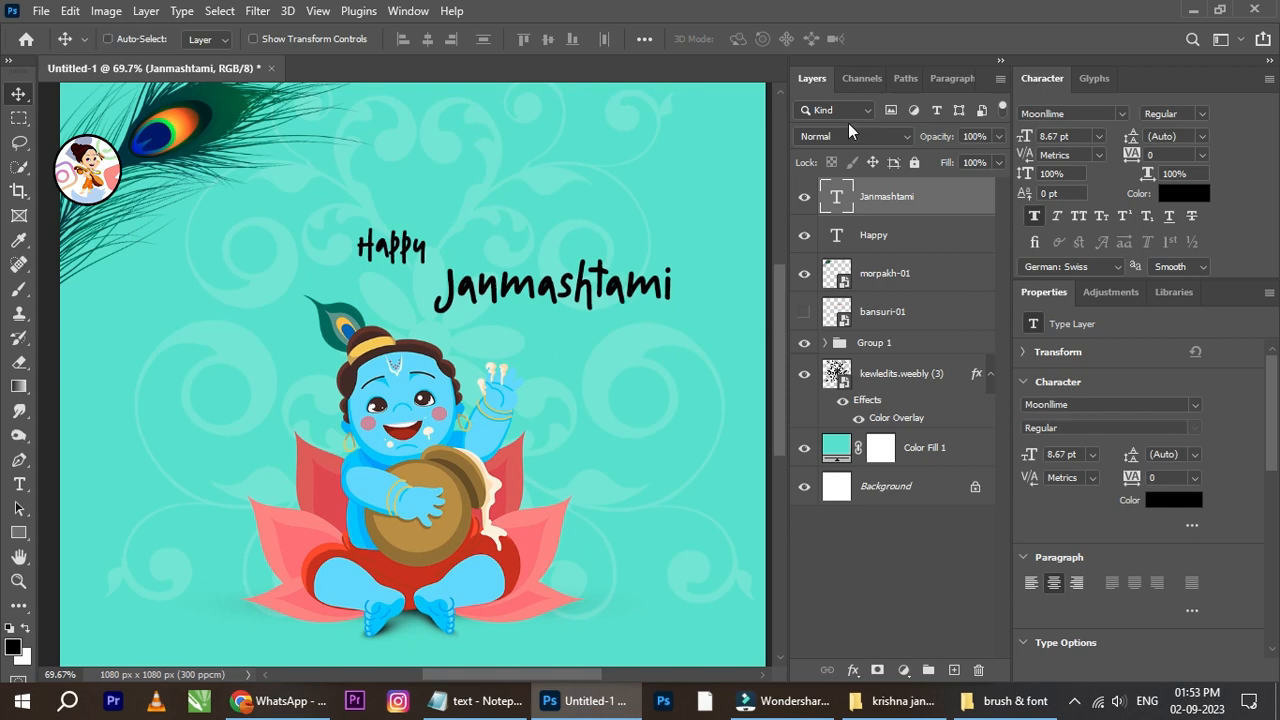
{"action": "left_click", "coordinate": [1121, 113]}
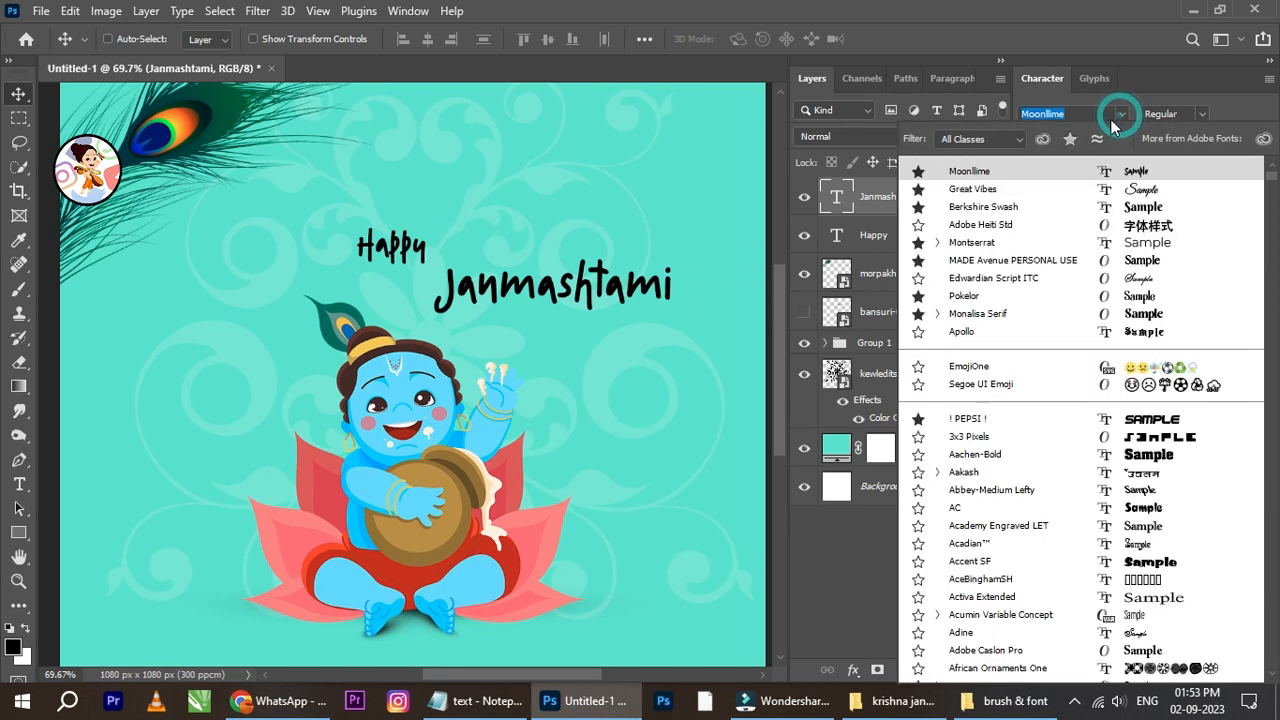
{"action": "left_click", "coordinate": [1133, 177]}
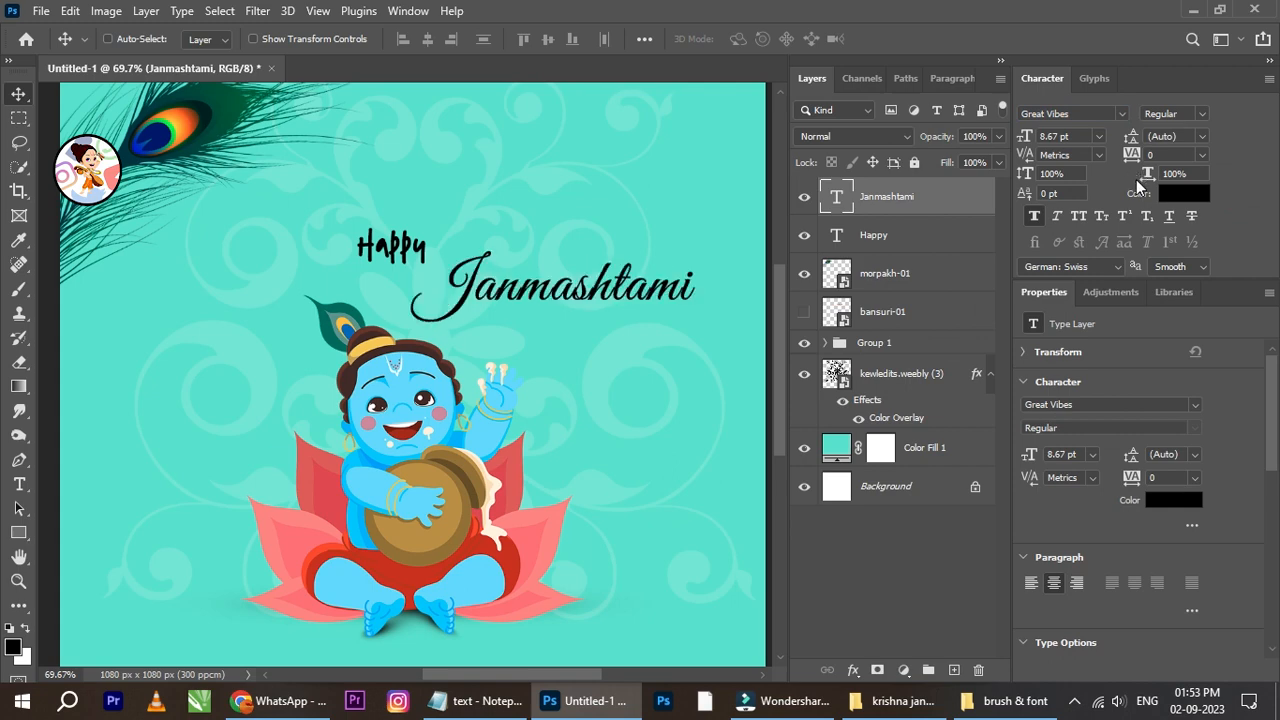
{"action": "right_click", "coordinate": [392, 240]}
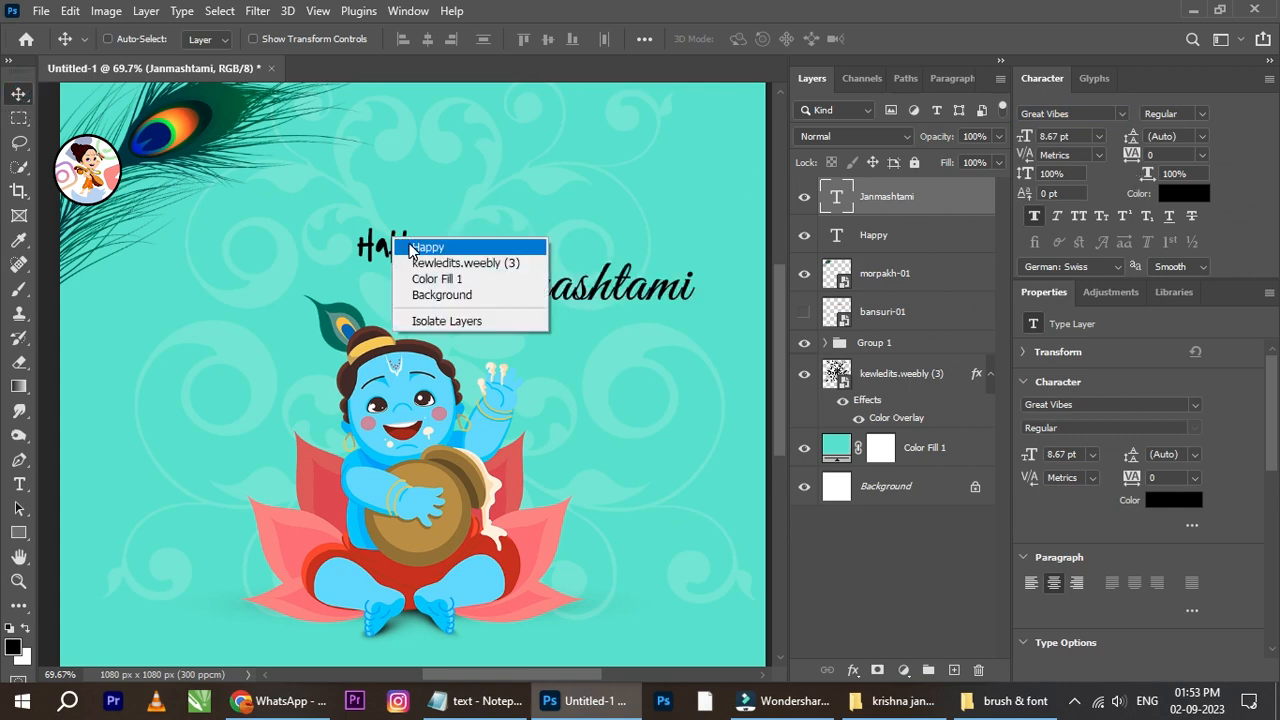
{"action": "left_click", "coordinate": [410, 249]}
{"action": "left_click", "coordinate": [1121, 114]}
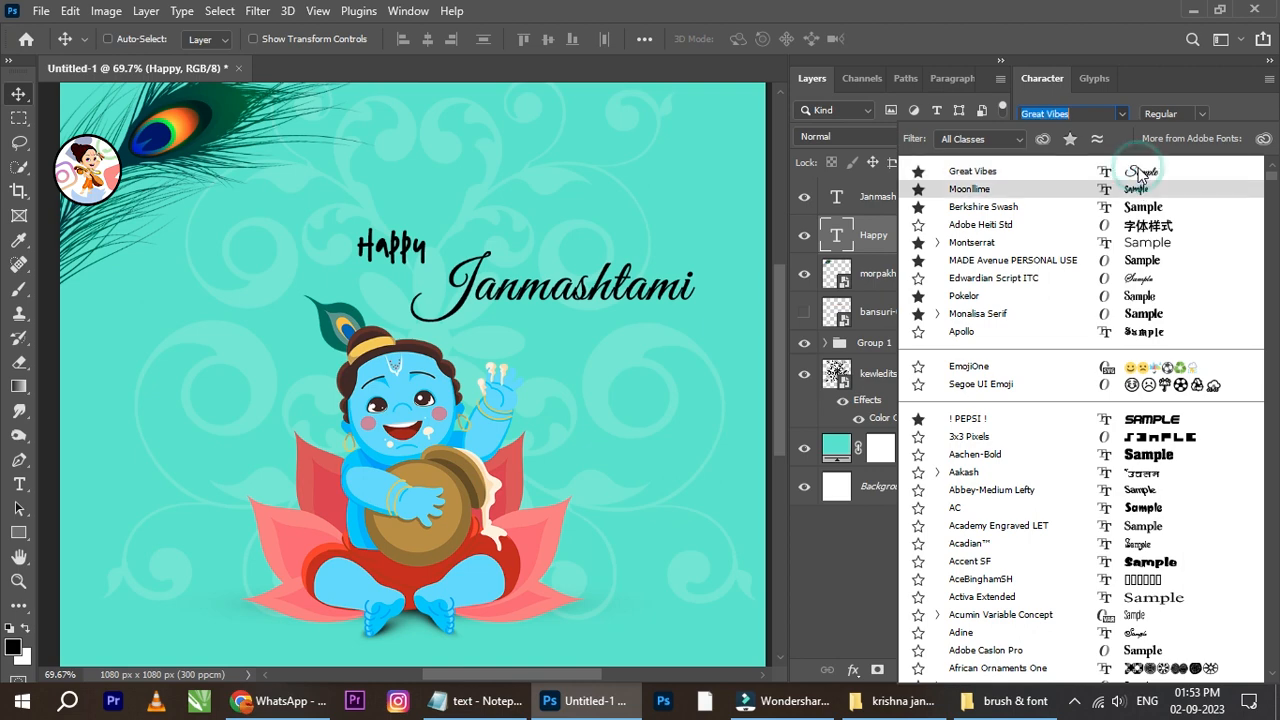
{"action": "left_click", "coordinate": [1140, 172]}
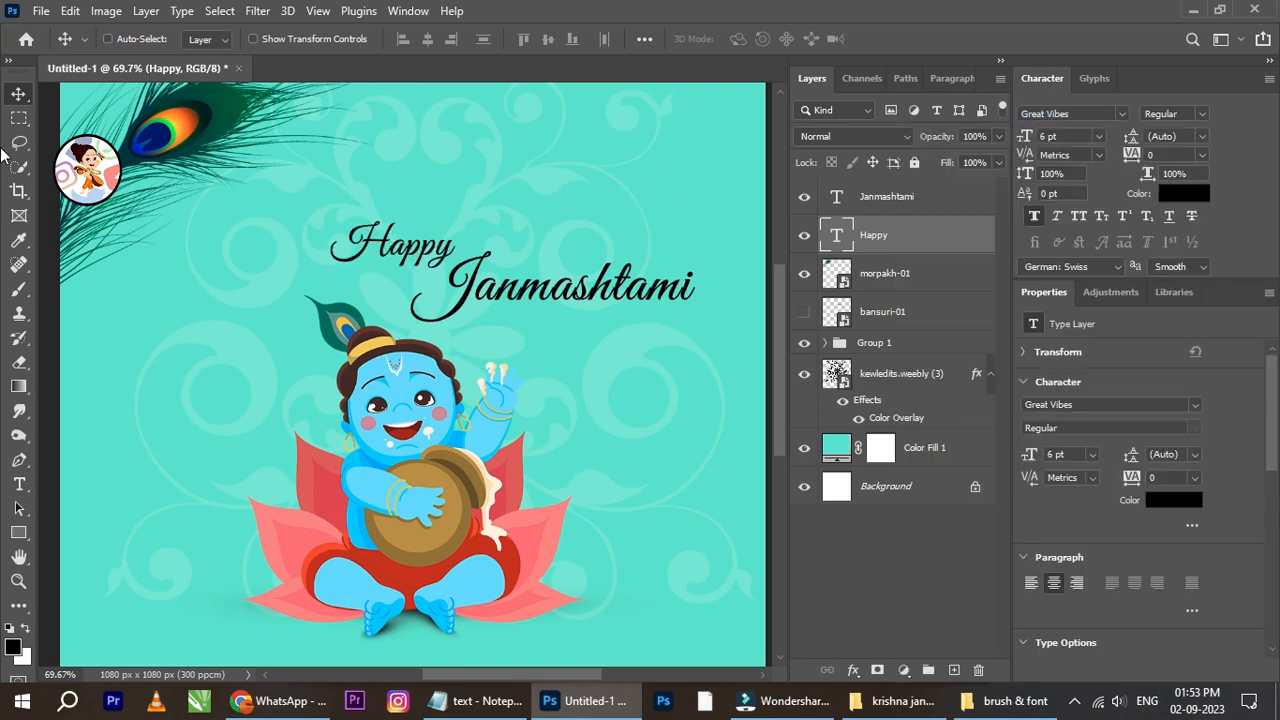
{"action": "left_click", "coordinate": [26, 99]}
Move the "Janmashtami" text further to the left so it sits beneath "Happy"
{"action": "scroll", "coordinate": [523, 279], "scroll_direction": "down", "scroll_amount": 1}
{"action": "scroll", "coordinate": [430, 264], "scroll_direction": "up", "scroll_amount": 1}
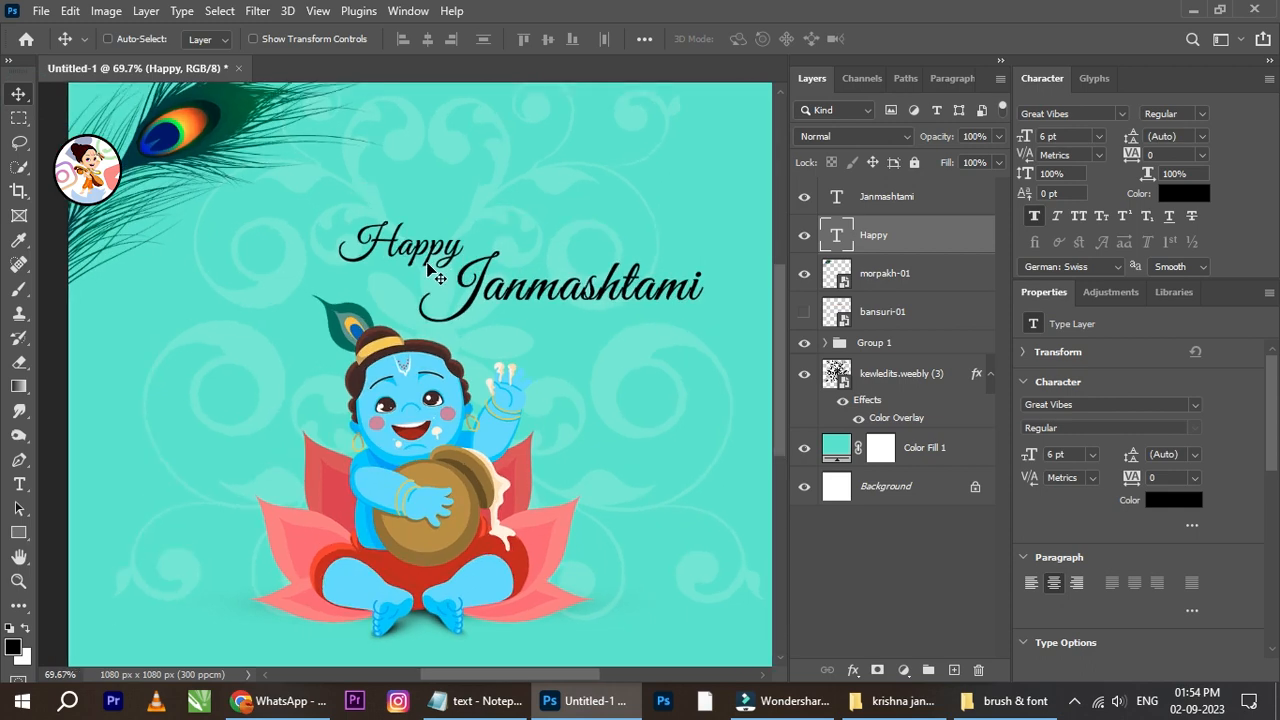
{"action": "scroll", "coordinate": [431, 268], "scroll_direction": "down", "scroll_amount": 3}
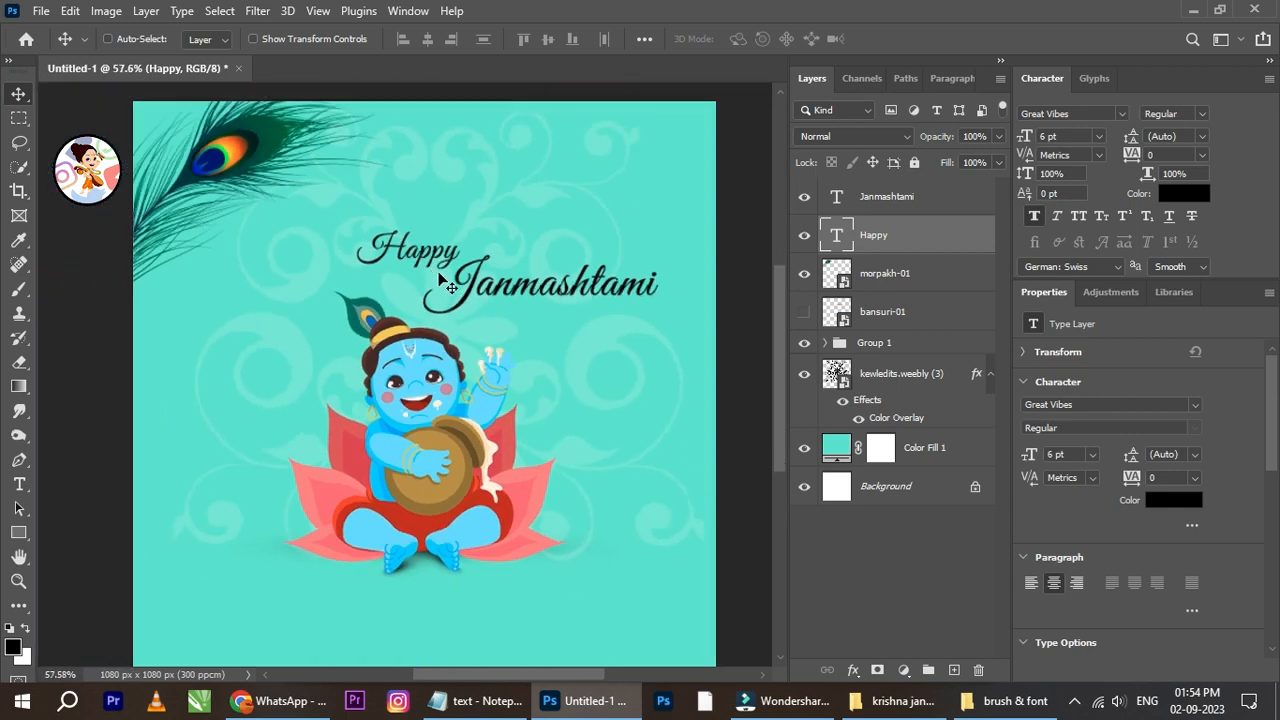
{"action": "right_click", "coordinate": [567, 296]}
{"action": "left_click", "coordinate": [597, 303]}
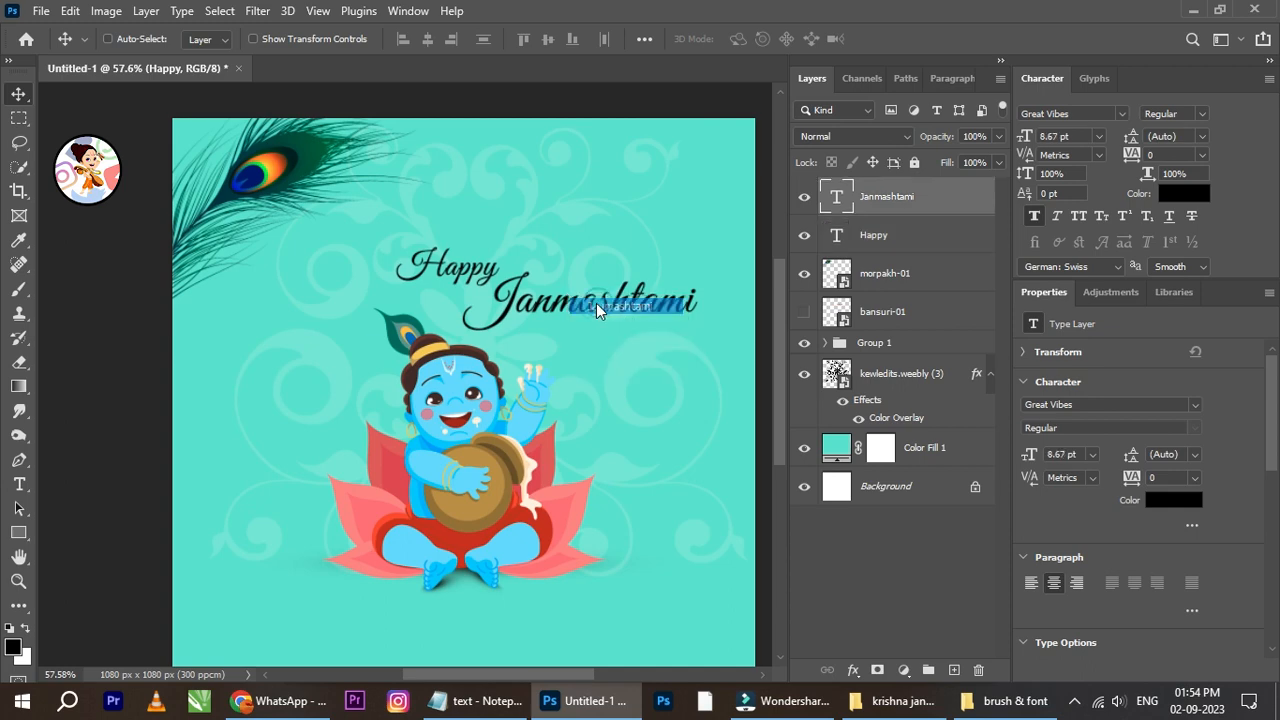
{"action": "left_click_drag", "start_coordinate": [482, 256], "coordinate": [526, 243]}
Scale the "Happy" text down to 4.57 pt and nest it just above "Janmashtami", beside its tall initial letter
{"action": "scroll", "coordinate": [508, 297], "scroll_direction": "up", "scroll_amount": 2}
{"action": "scroll", "coordinate": [508, 300], "scroll_direction": "up", "scroll_amount": 1}
{"action": "right_click", "coordinate": [472, 258]}
{"action": "left_click", "coordinate": [500, 273]}
{"action": "key", "text": "ctrl+t"}
{"action": "left_click", "coordinate": [928, 39]}
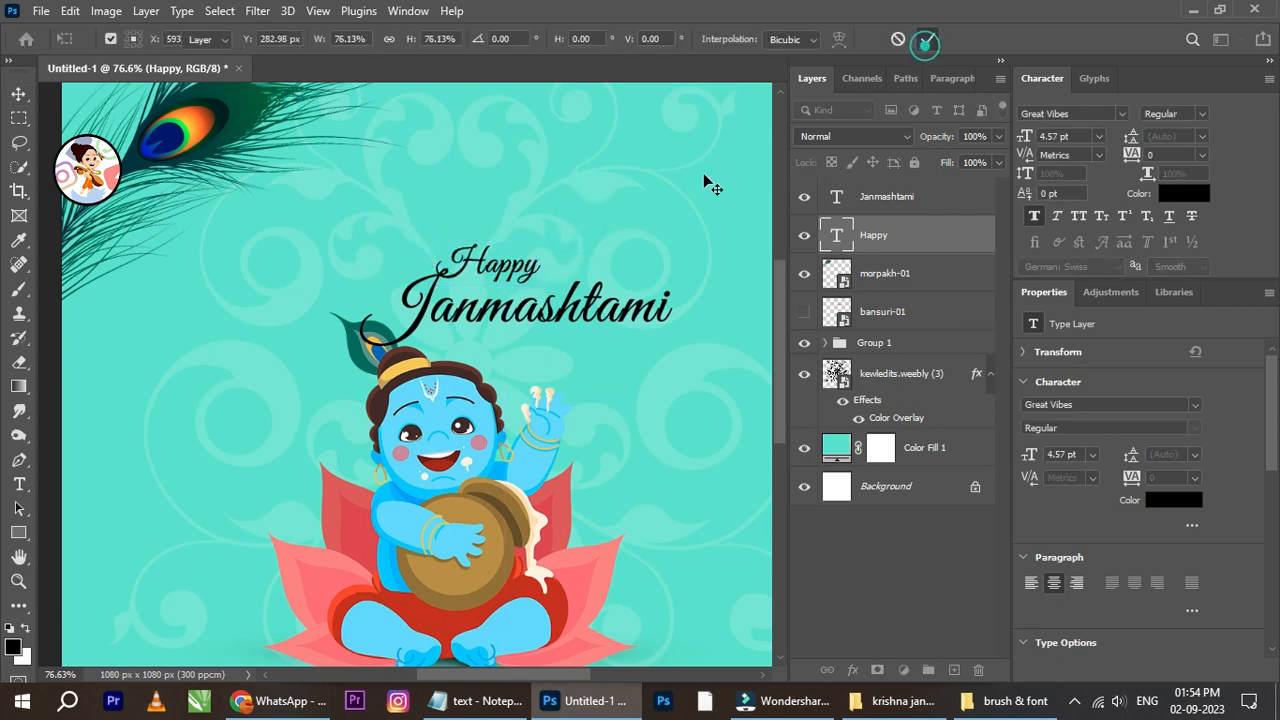
{"action": "scroll", "coordinate": [510, 293], "scroll_direction": "up", "scroll_amount": 2}
{"action": "left_click_drag", "start_coordinate": [513, 263], "coordinate": [536, 278]}
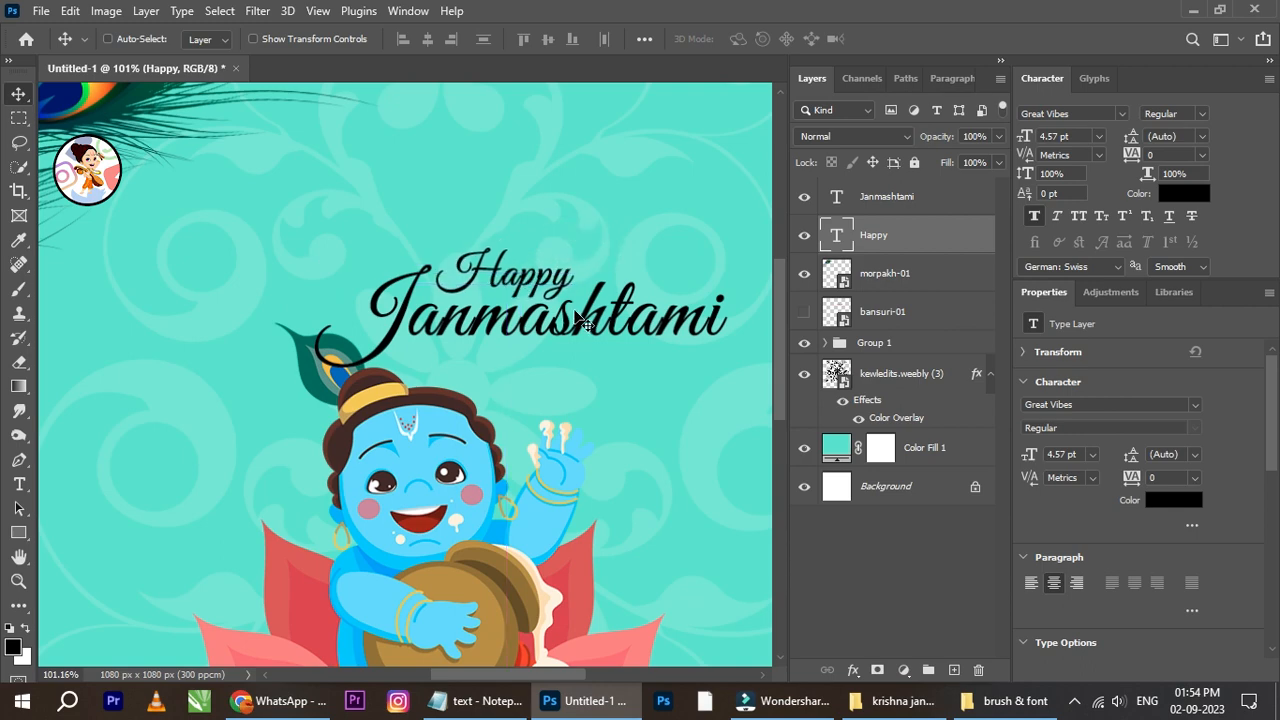
Group the "Happy" and "Janmashtami" text layers and move the group up, clear of Krishna's head
{"action": "scroll", "coordinate": [578, 318], "scroll_direction": "down", "scroll_amount": 2}
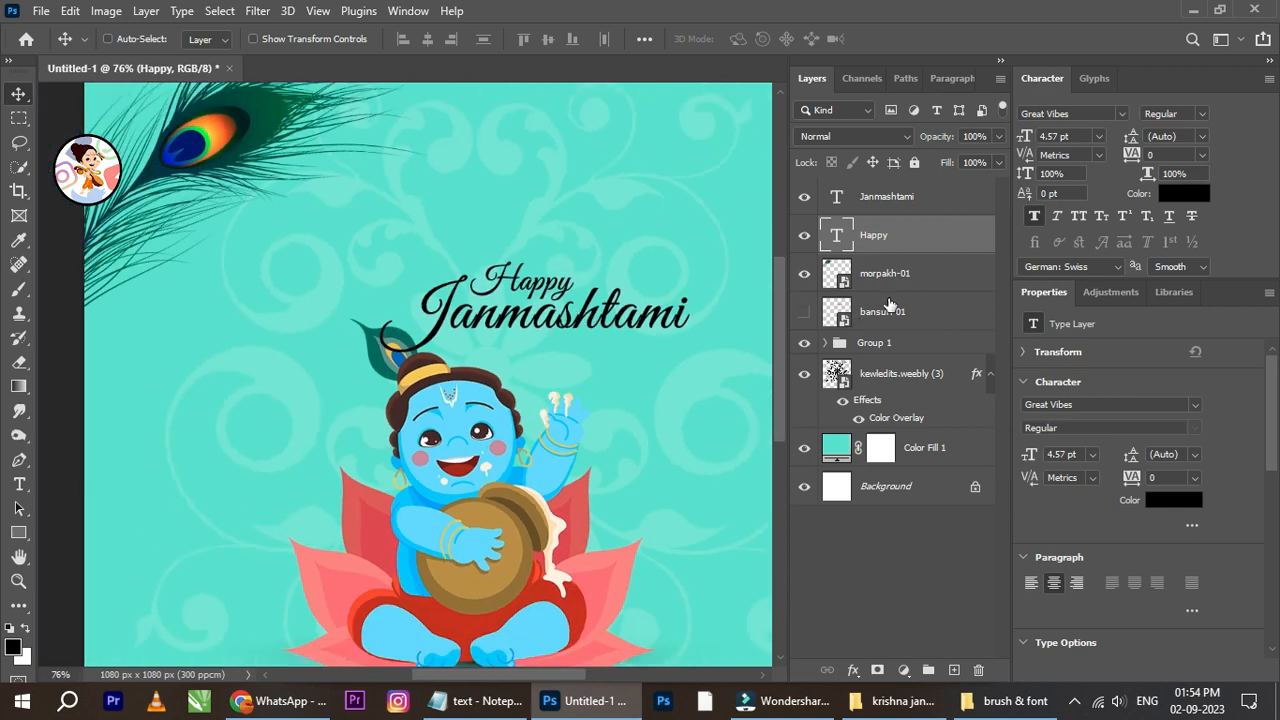
{"action": "left_click", "coordinate": [884, 208], "text": "ctrl"}
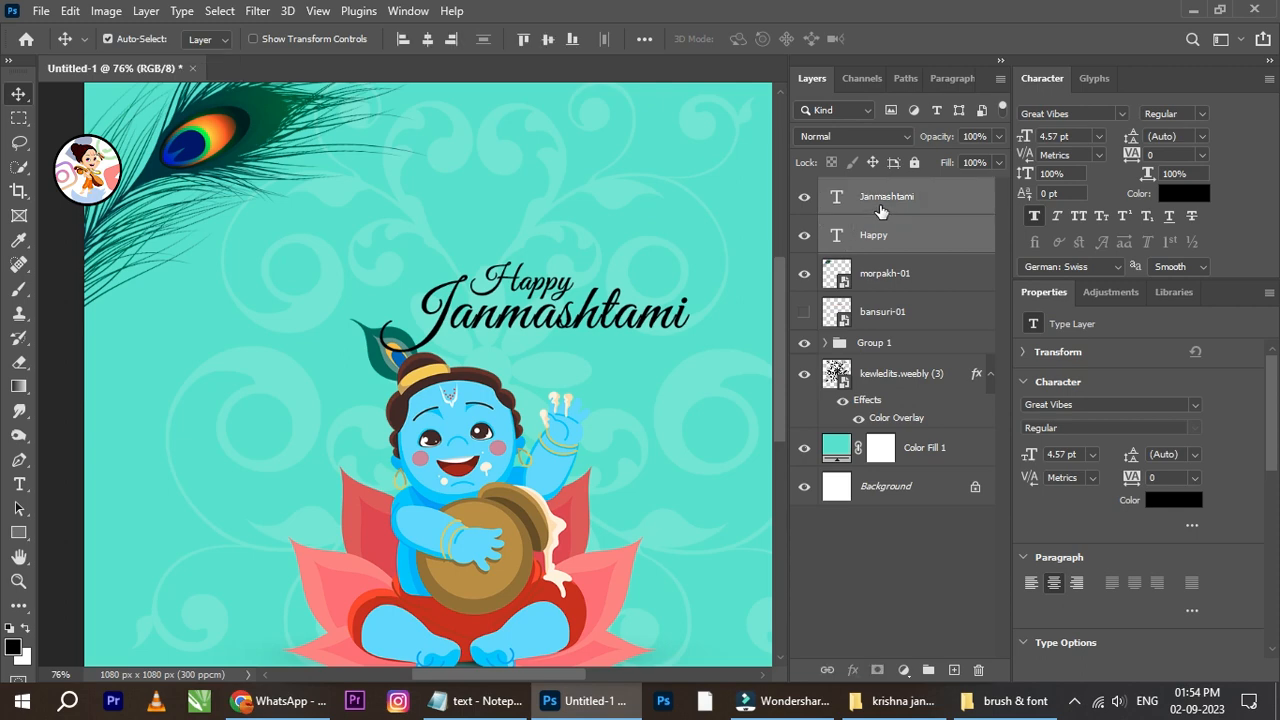
{"action": "key", "text": "ctrl+g"}
{"action": "scroll", "coordinate": [643, 275], "scroll_direction": "down", "scroll_amount": 1}
{"action": "left_click_drag", "start_coordinate": [612, 316], "coordinate": [578, 269]}
Enlarge the heading group to about 125% and align it to the horizontal centre of the background
{"action": "scroll", "coordinate": [566, 283], "scroll_direction": "up", "scroll_amount": 1}
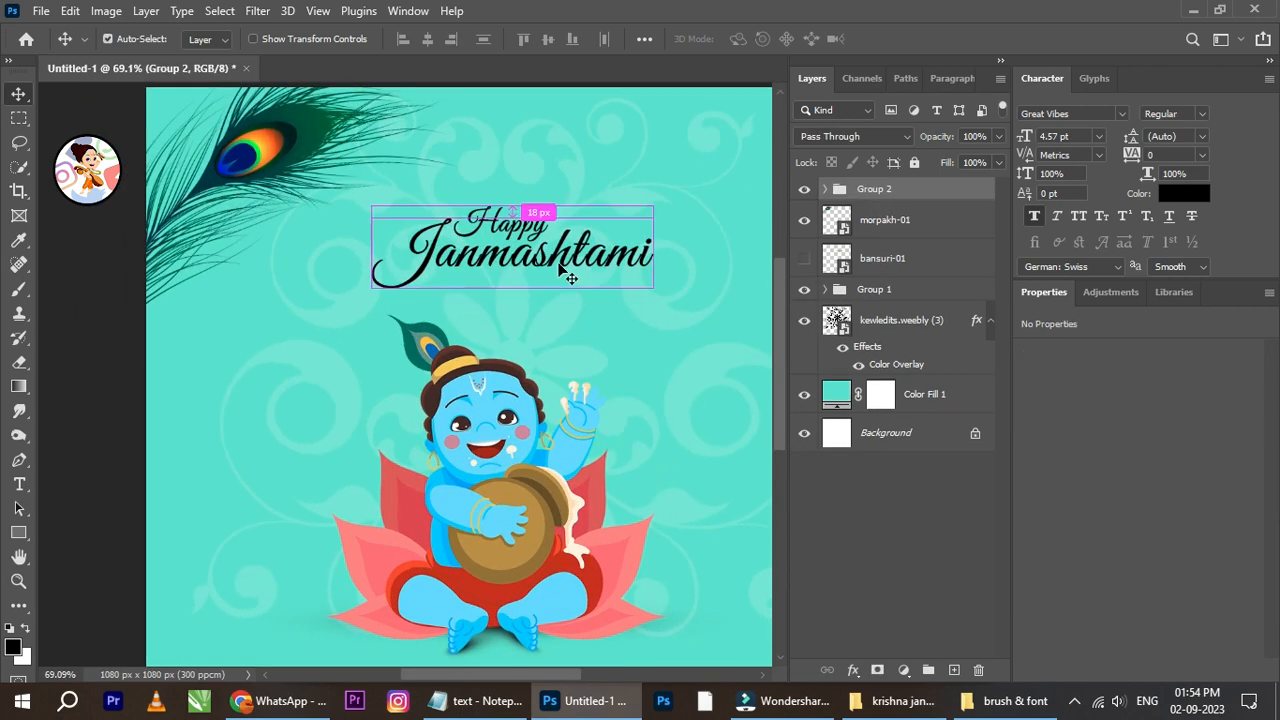
{"action": "key", "text": "ctrl+t"}
{"action": "left_click_drag", "start_coordinate": [651, 208], "coordinate": [710, 178]}
{"action": "left_click_drag", "start_coordinate": [618, 231], "coordinate": [551, 244]}
{"action": "scroll", "coordinate": [564, 242], "scroll_direction": "down", "scroll_amount": 2}
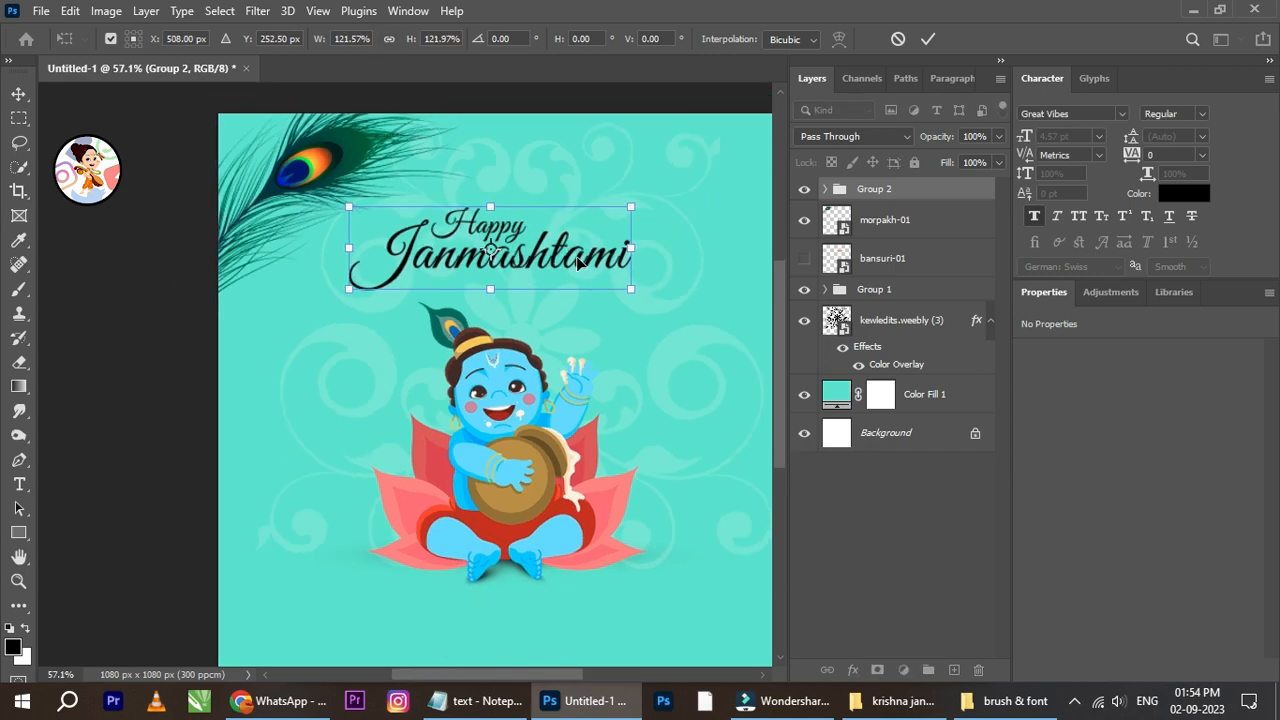
{"action": "scroll", "coordinate": [578, 257], "scroll_direction": "up", "scroll_amount": 1}
{"action": "left_click_drag", "start_coordinate": [636, 295], "coordinate": [643, 287]}
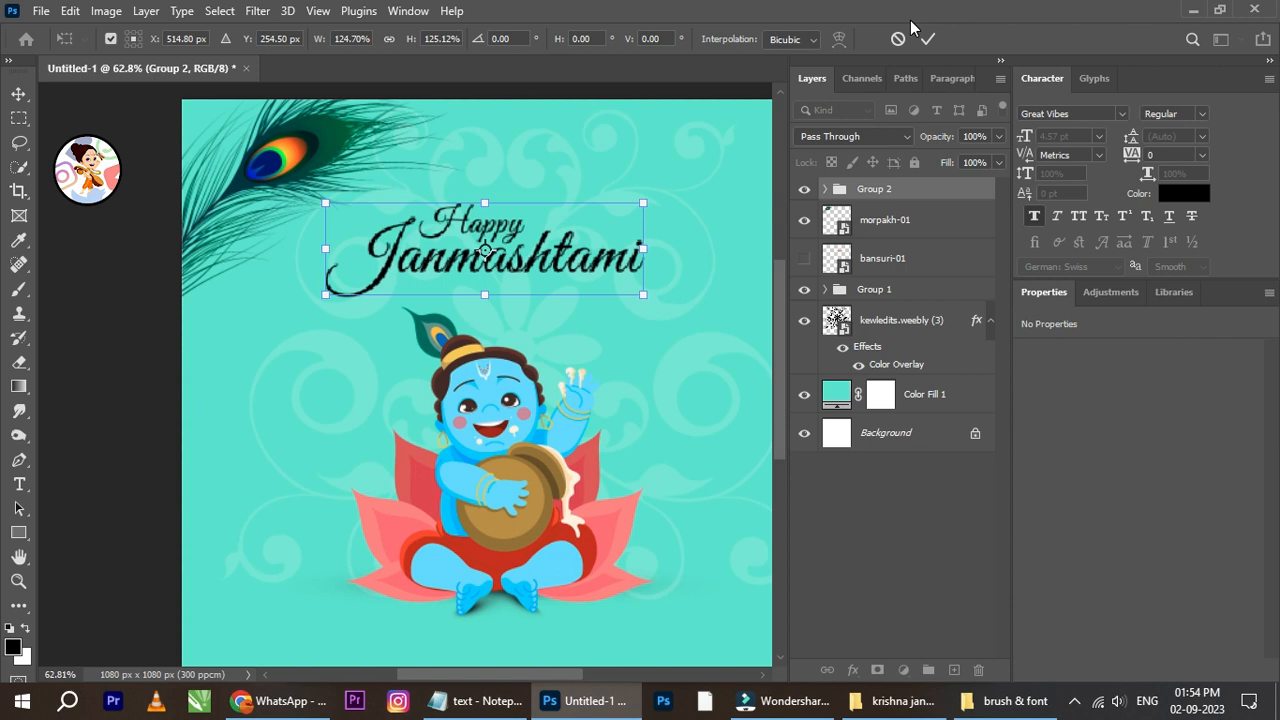
{"action": "left_click", "coordinate": [928, 38]}
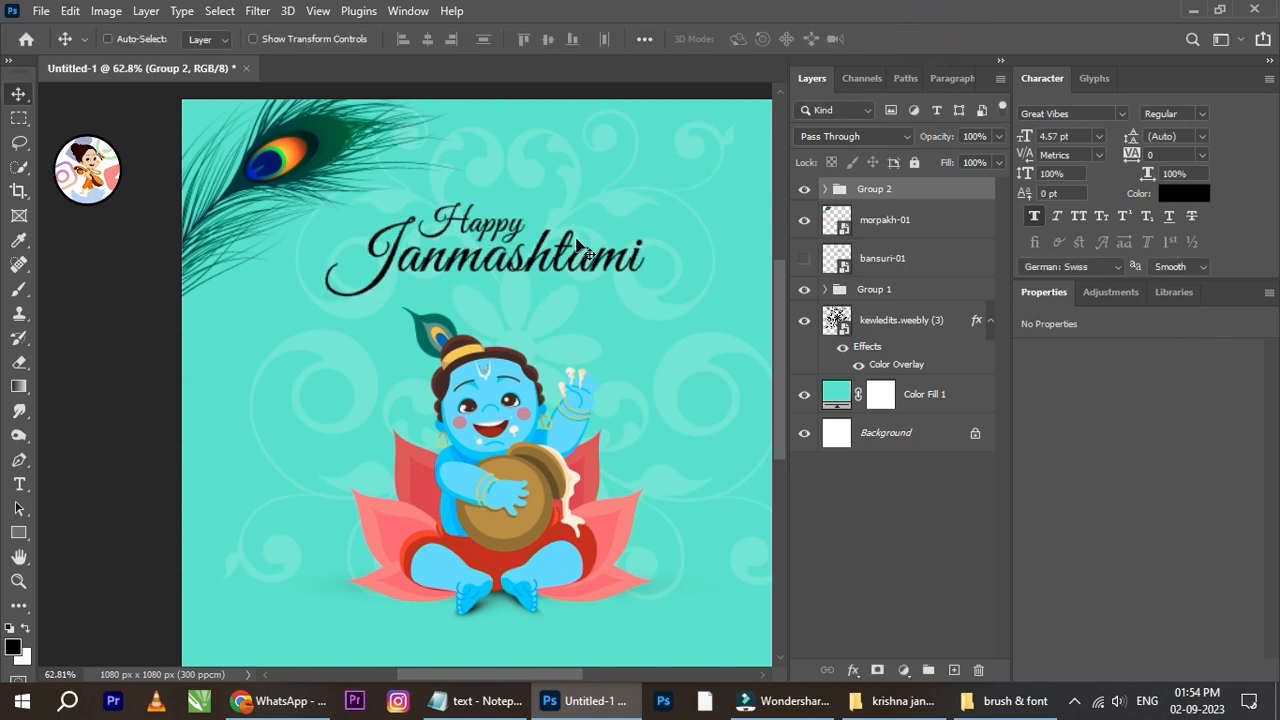
{"action": "left_click", "coordinate": [895, 435]}
{"action": "left_click", "coordinate": [436, 41]}
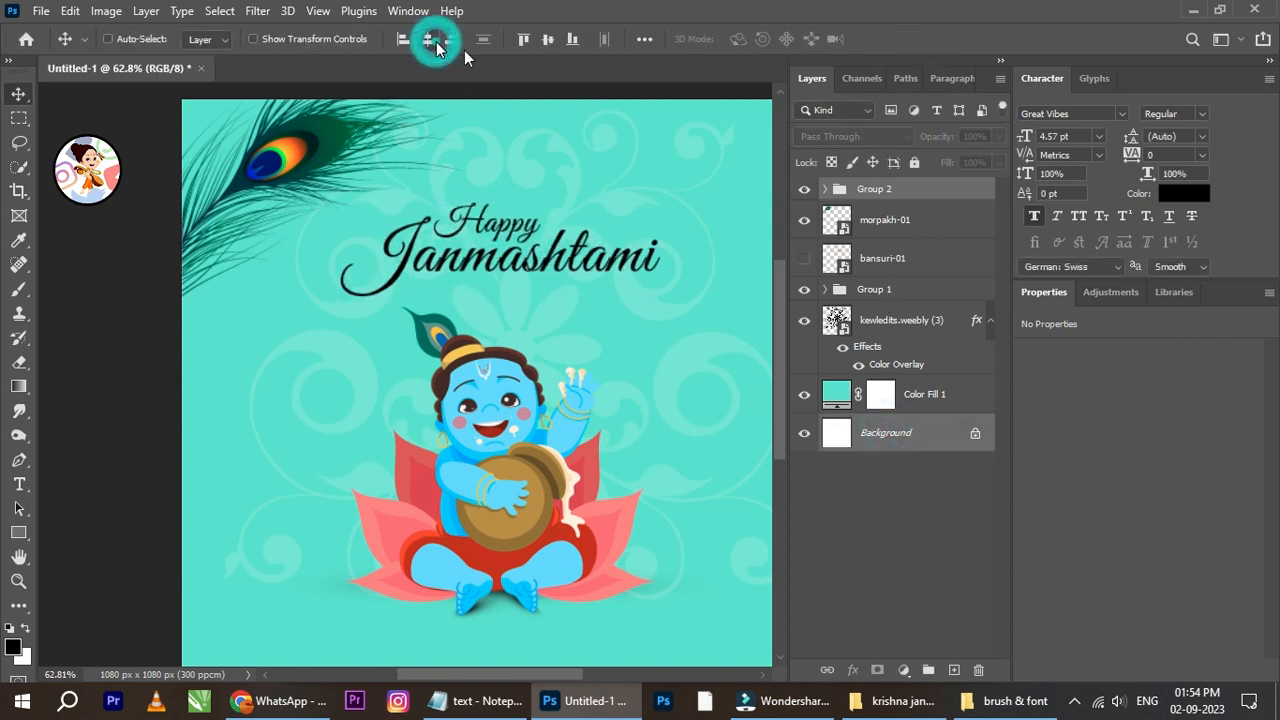
Make the bansuri-01 flute layer visible and move it above the morpakh-01 layer, directly below the heading group
{"action": "left_click", "coordinate": [898, 198]}
{"action": "left_click", "coordinate": [876, 259]}
{"action": "left_click", "coordinate": [804, 258]}
{"action": "left_click_drag", "start_coordinate": [900, 258], "coordinate": [910, 211]}
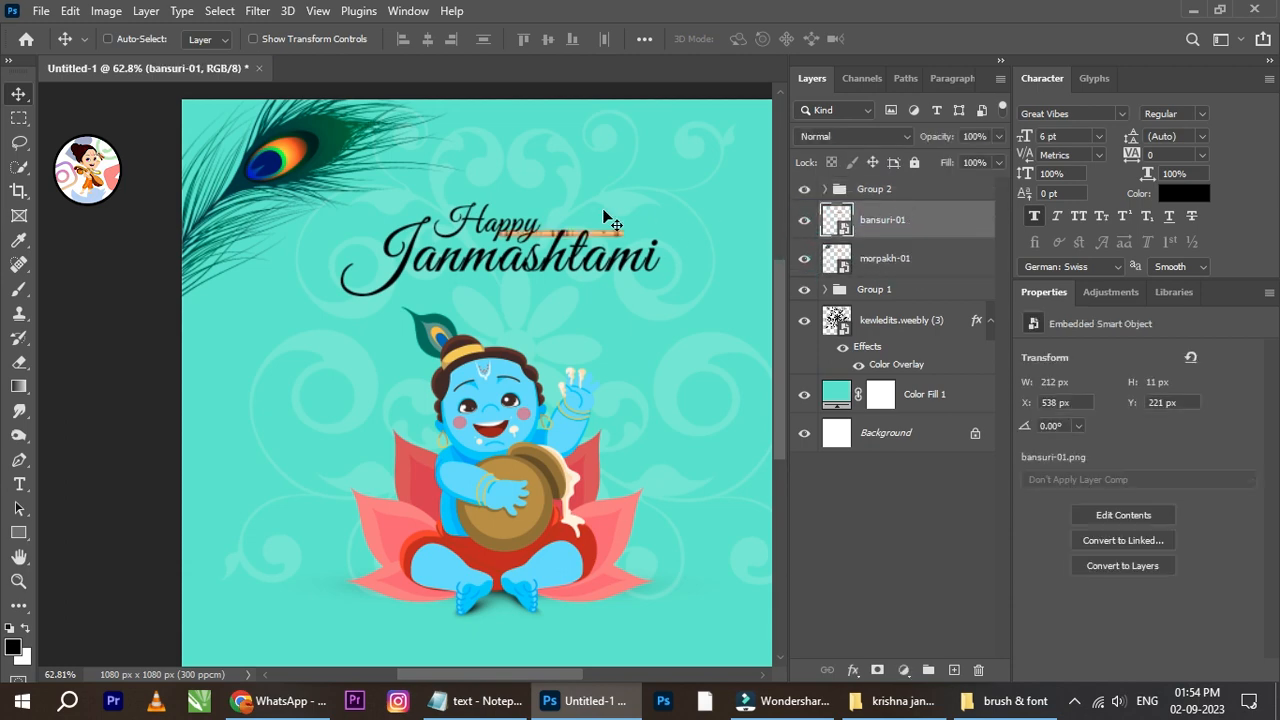
Enlarge the bansuri-01 flute to about 368 px wide and place it just beneath the "Janmashtami" text
{"action": "scroll", "coordinate": [640, 222], "scroll_direction": "up", "scroll_amount": 2}
{"action": "scroll", "coordinate": [538, 225], "scroll_direction": "up", "scroll_amount": 1}
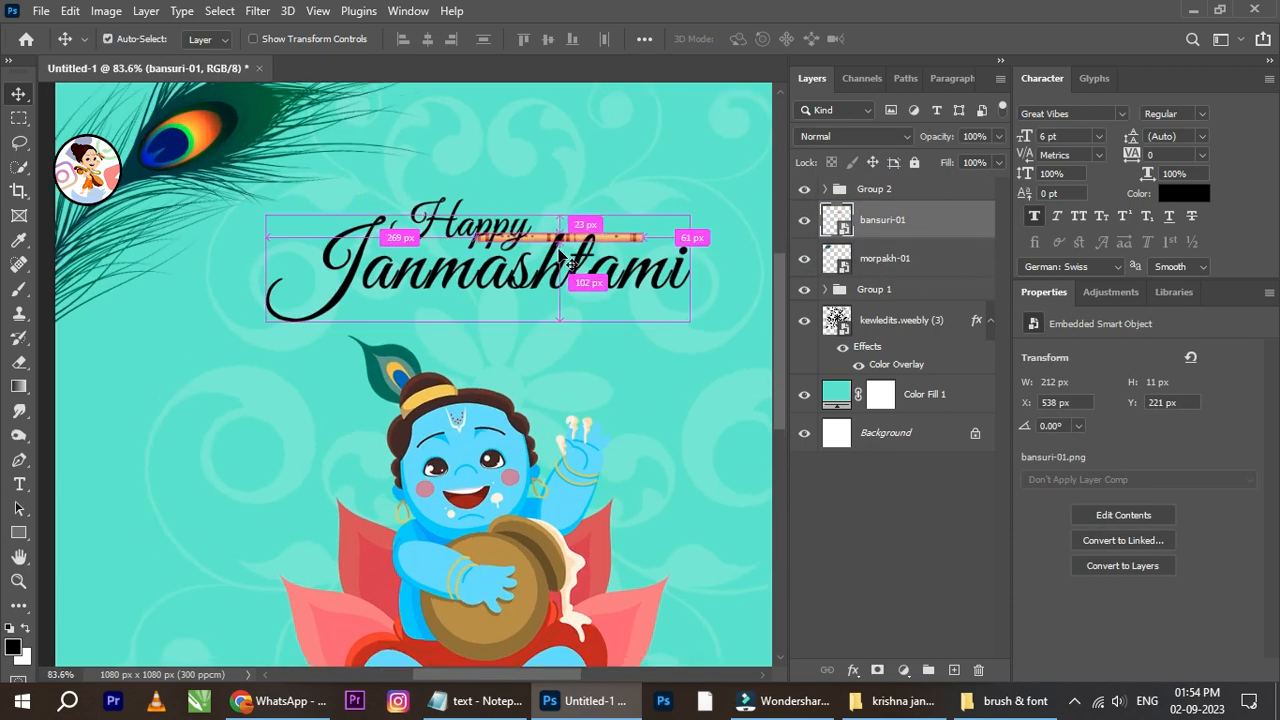
{"action": "key", "text": "ctrl+t"}
{"action": "left_click_drag", "start_coordinate": [651, 336], "coordinate": [709, 352]}
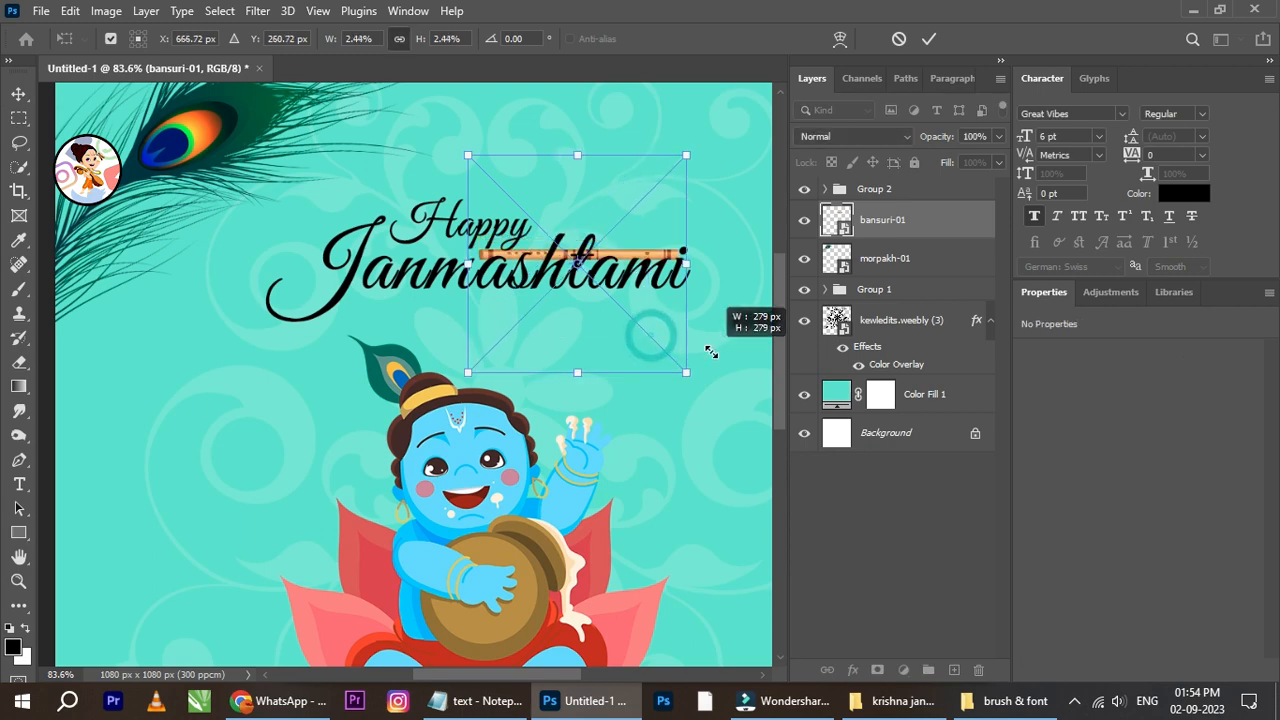
{"action": "left_click_drag", "start_coordinate": [600, 311], "coordinate": [517, 277]}
{"action": "left_click_drag", "start_coordinate": [568, 215], "coordinate": [582, 267]}
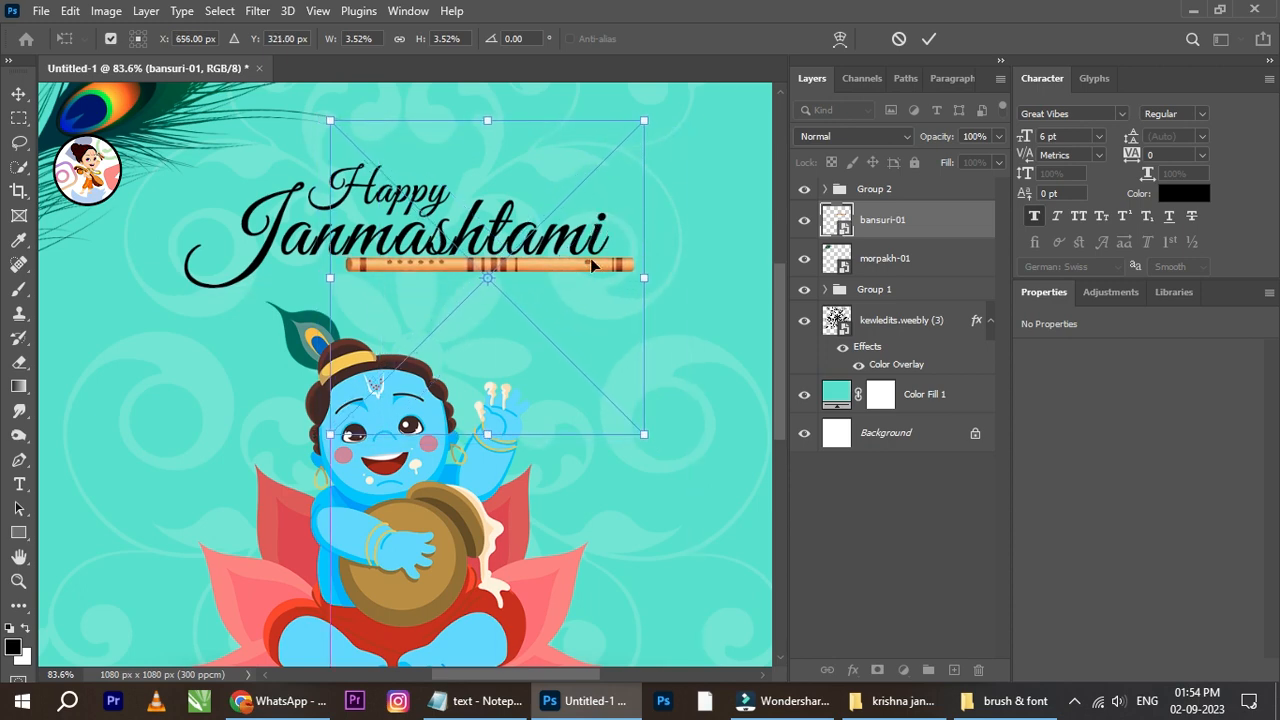
{"action": "left_click", "coordinate": [929, 38]}
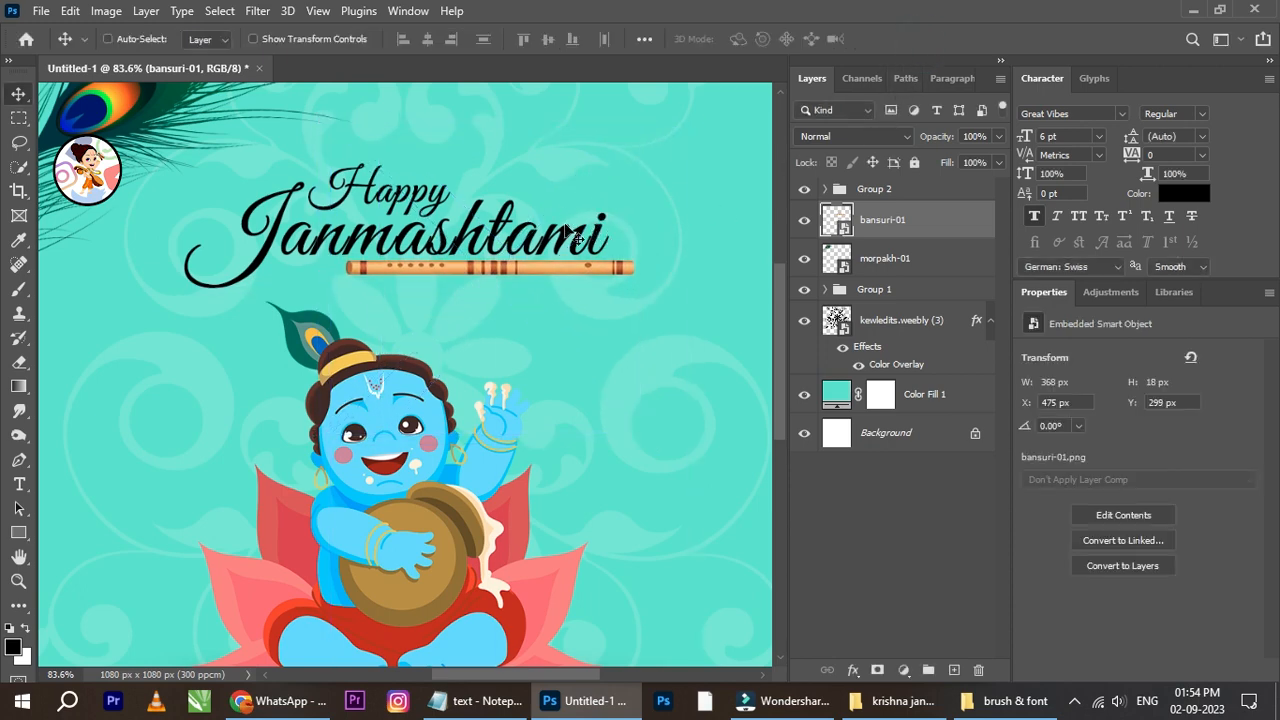
Nudge the flute right to about X 552 px, beneath the second half of "Janmashtami"
{"action": "scroll", "coordinate": [588, 235], "scroll_direction": "down", "scroll_amount": 2}
{"action": "scroll", "coordinate": [588, 235], "scroll_direction": "down", "scroll_amount": 1}
{"action": "scroll", "coordinate": [527, 232], "scroll_direction": "up", "scroll_amount": 1}
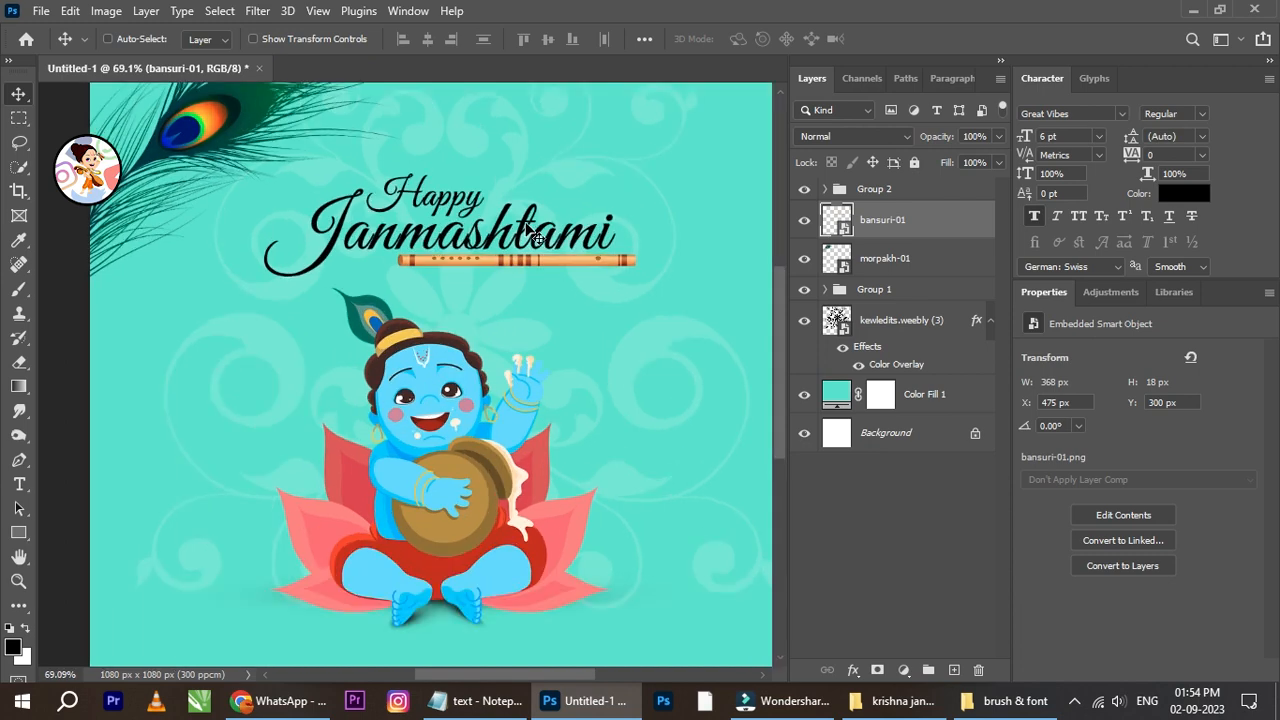
{"action": "key", "text": "Right"}
{"action": "key", "text": "Right"}
{"action": "key", "text": "Right"}
{"action": "key", "text": "Right"}
{"action": "key", "text": "Right"}
{"action": "key", "text": "Right"}
{"action": "key", "text": "Right"}
{"action": "key", "text": "Right"}
{"action": "key", "text": "Right"}
{"action": "key", "text": "Right"}
{"action": "key", "text": "Right"}
{"action": "key", "text": "Right"}
{"action": "key", "text": "Right"}
{"action": "key", "text": "Right"}
{"action": "key", "text": "Right"}
{"action": "key", "text": "Right"}
{"action": "key", "text": "Right"}
{"action": "key", "text": "Right"}
{"action": "key", "text": "Right"}
{"action": "key", "text": "Right"}
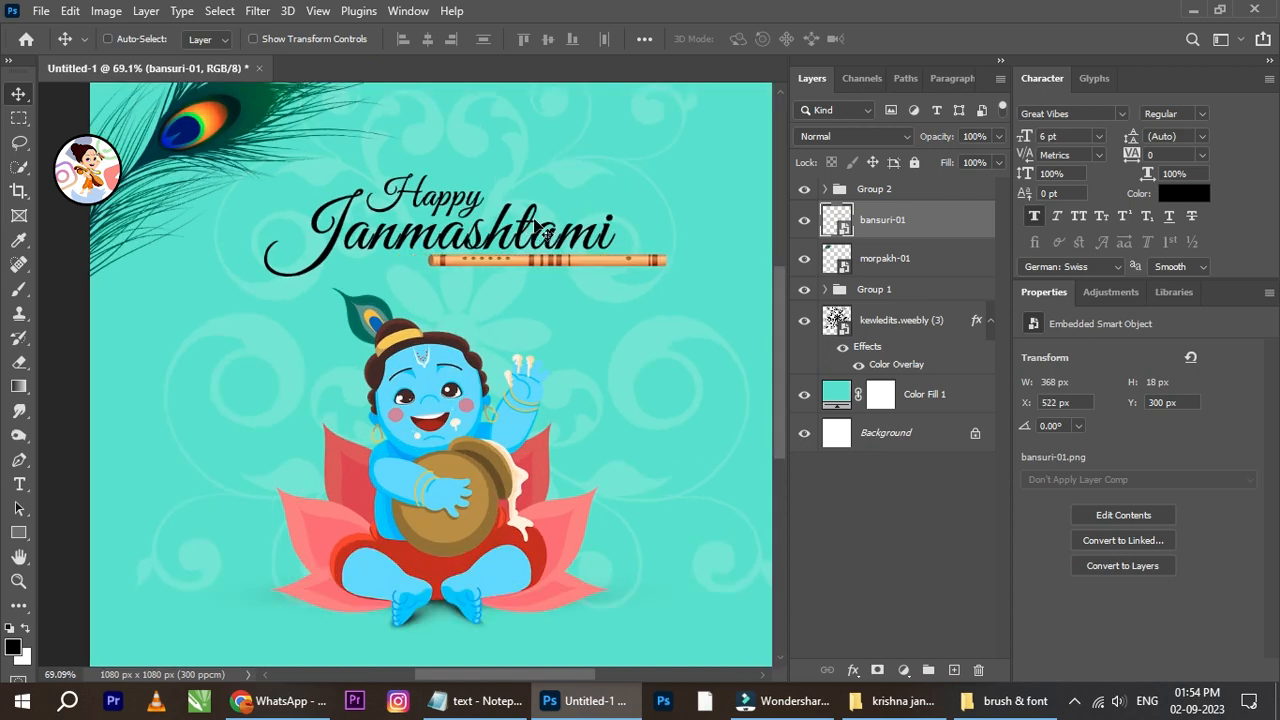
{"action": "key", "text": "Right"}
{"action": "key", "text": "Right"}
{"action": "key", "text": "Right"}
{"action": "key", "text": "Right"}
{"action": "key", "text": "Right"}
{"action": "key", "text": "Right"}
{"action": "key", "text": "Right"}
{"action": "key", "text": "Right"}
{"action": "key", "text": "Right"}
{"action": "key", "text": "Right"}
{"action": "key", "text": "Right"}
{"action": "key", "text": "Right"}
{"action": "key", "text": "Right"}
{"action": "key", "text": "Right"}
{"action": "key", "text": "Right"}
{"action": "key", "text": "Right"}
{"action": "key", "text": "Right"}
{"action": "key", "text": "Right"}
{"action": "key", "text": "Right"}
{"action": "key", "text": "Right"}
{"action": "key", "text": "Up"}
{"action": "key", "text": "Up"}
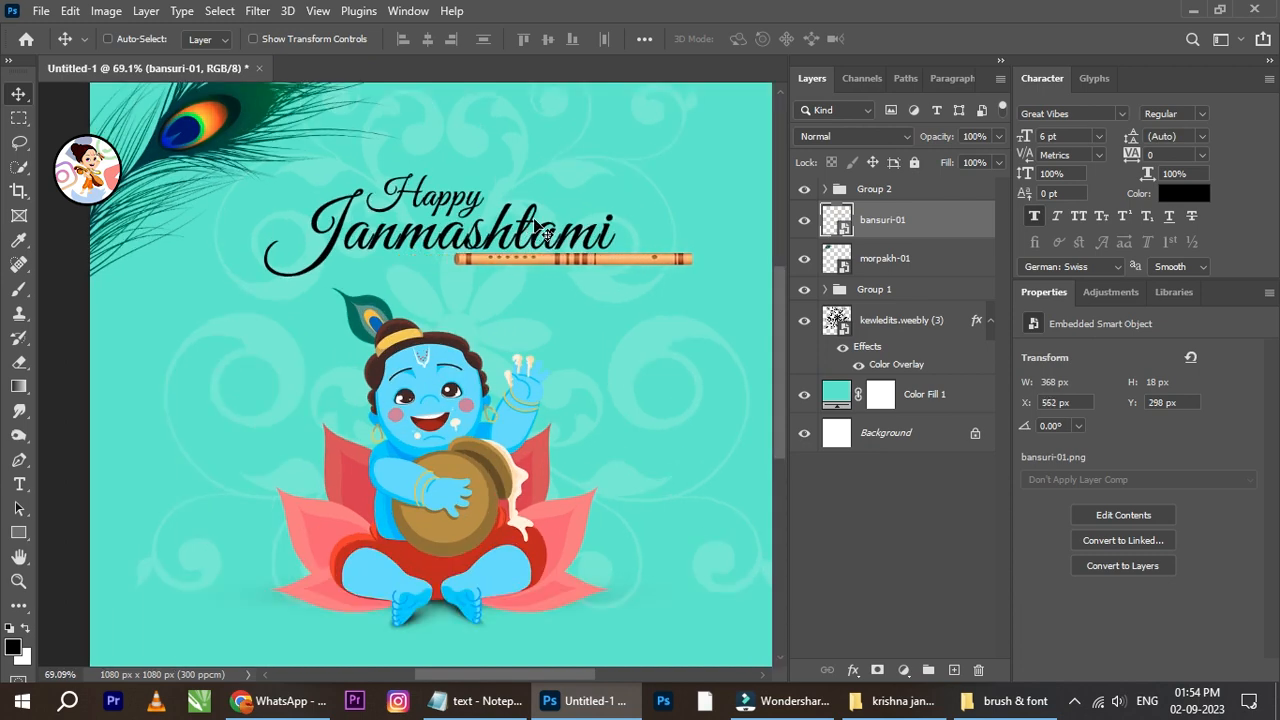
{"action": "scroll", "coordinate": [528, 218], "scroll_direction": "down", "scroll_amount": 1}
{"action": "scroll", "coordinate": [528, 218], "scroll_direction": "up", "scroll_amount": 1}
{"action": "key", "text": "Down"}
Scale the flute down to about 265 px wide and place it at about X 604 px under the end of "Janmashtami"
{"action": "scroll", "coordinate": [545, 222], "scroll_direction": "up", "scroll_amount": 2}
{"action": "key", "text": "ctrl"}
{"action": "key", "text": "ctrl+t"}
{"action": "left_click_drag", "start_coordinate": [748, 280], "coordinate": [649, 283]}
{"action": "left_click", "coordinate": [928, 39]}
{"action": "scroll", "coordinate": [590, 192], "scroll_direction": "down", "scroll_amount": 2}
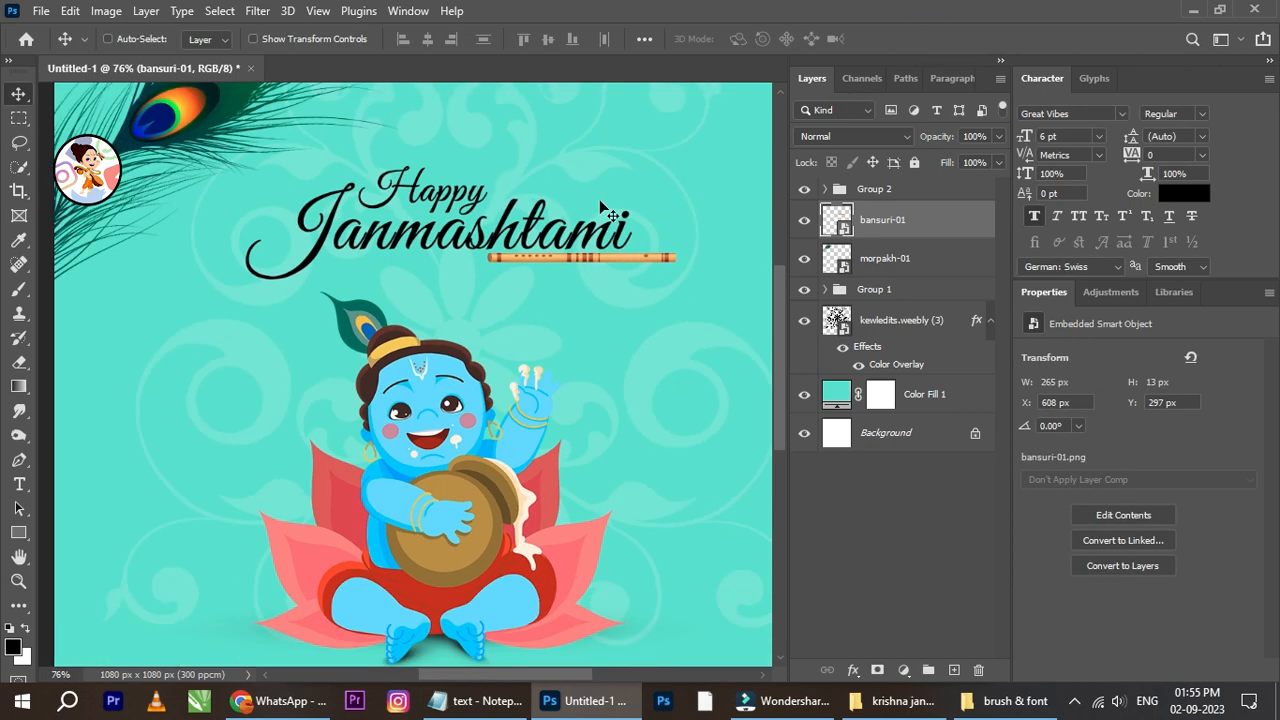
{"action": "scroll", "coordinate": [585, 188], "scroll_direction": "up", "scroll_amount": 2}
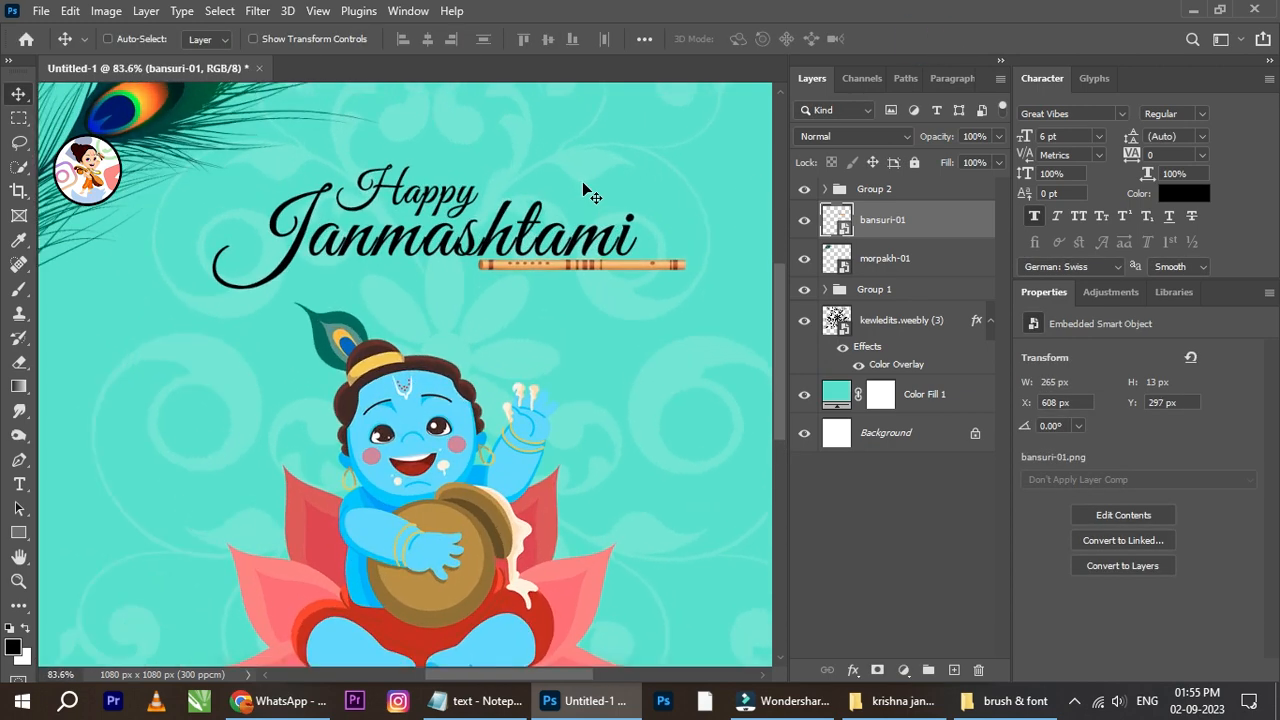
{"action": "scroll", "coordinate": [590, 193], "scroll_direction": "down", "scroll_amount": 2}
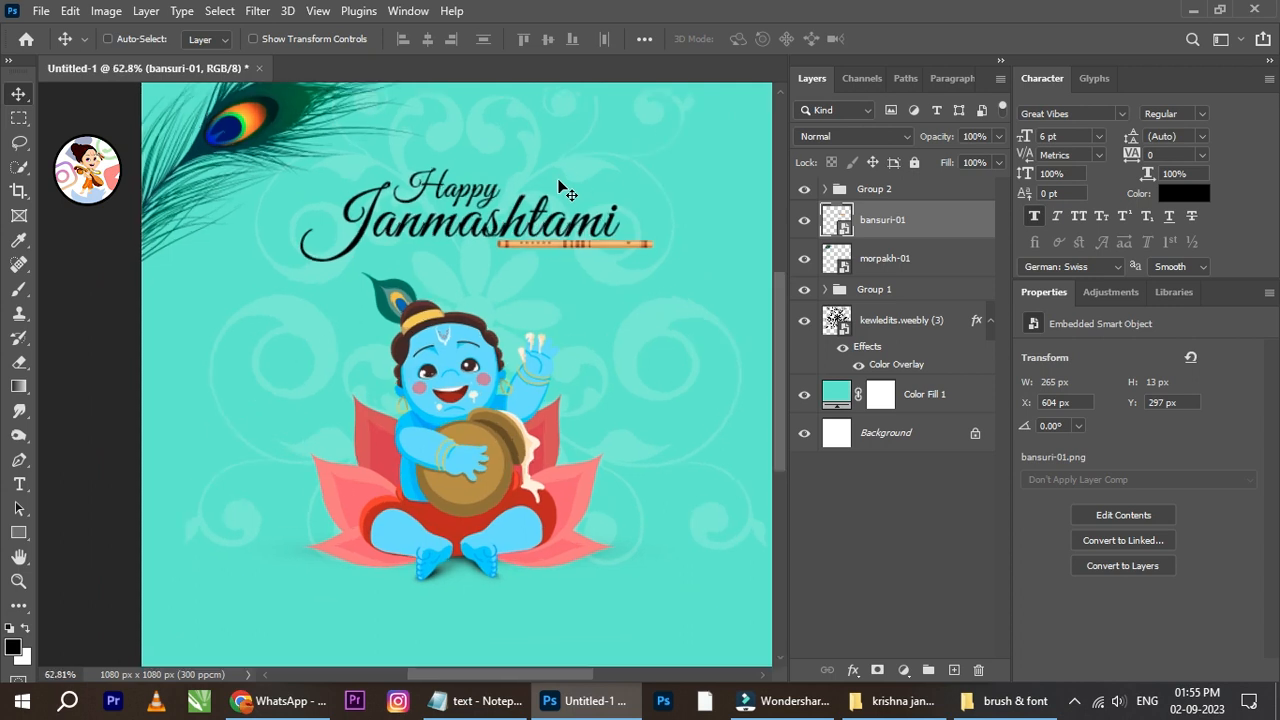
{"action": "scroll", "coordinate": [598, 196], "scroll_direction": "left", "scroll_amount": 1}
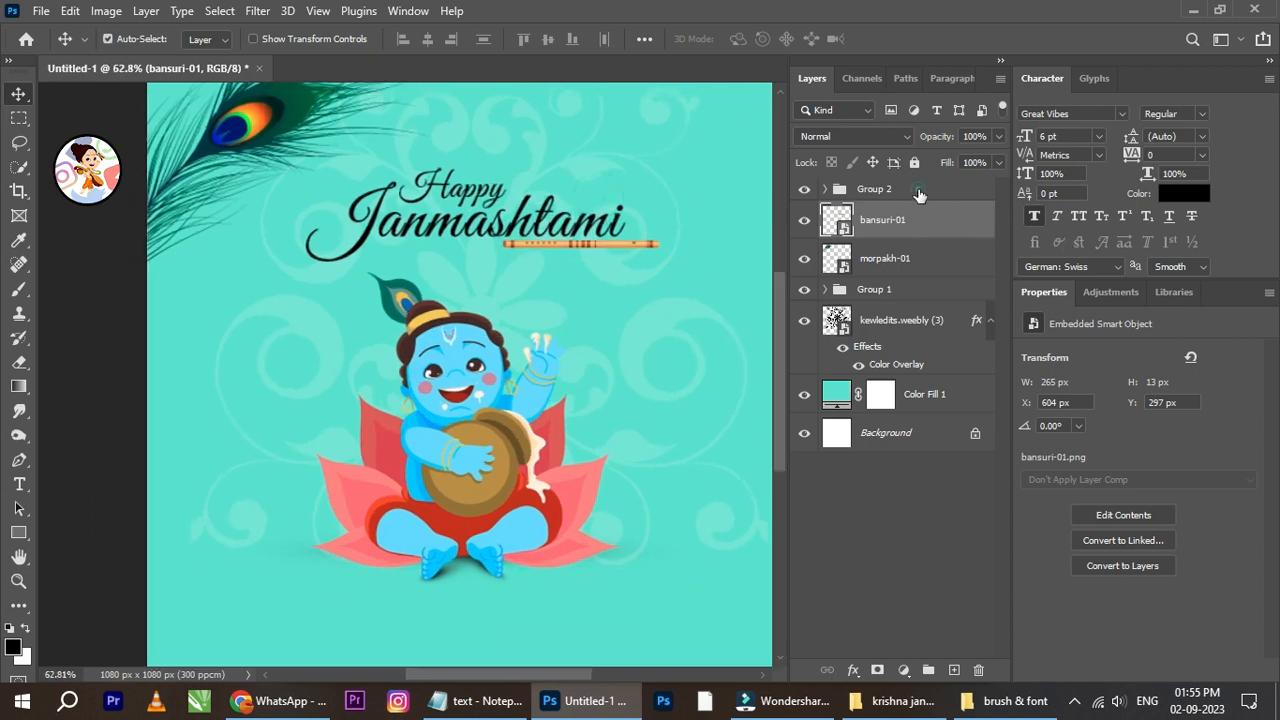
{"action": "left_click", "coordinate": [918, 193], "text": "ctrl"}
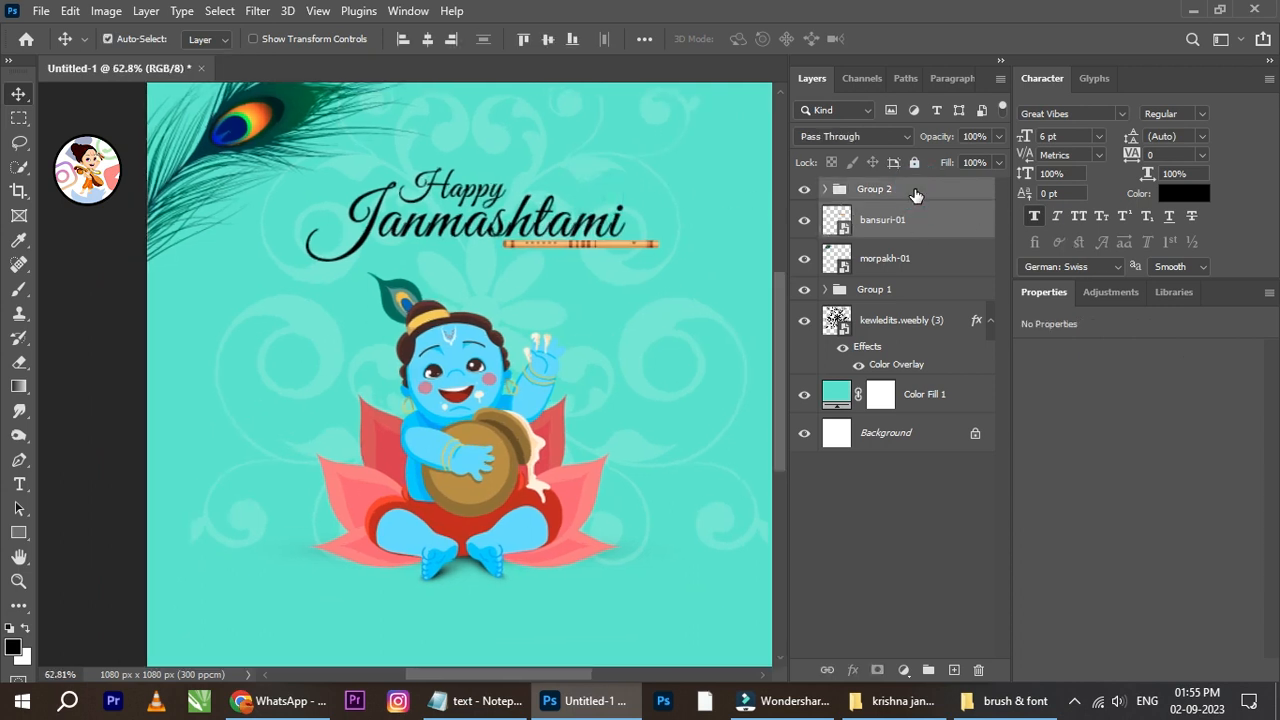
{"action": "scroll", "coordinate": [500, 222], "scroll_direction": "up", "scroll_amount": 1}
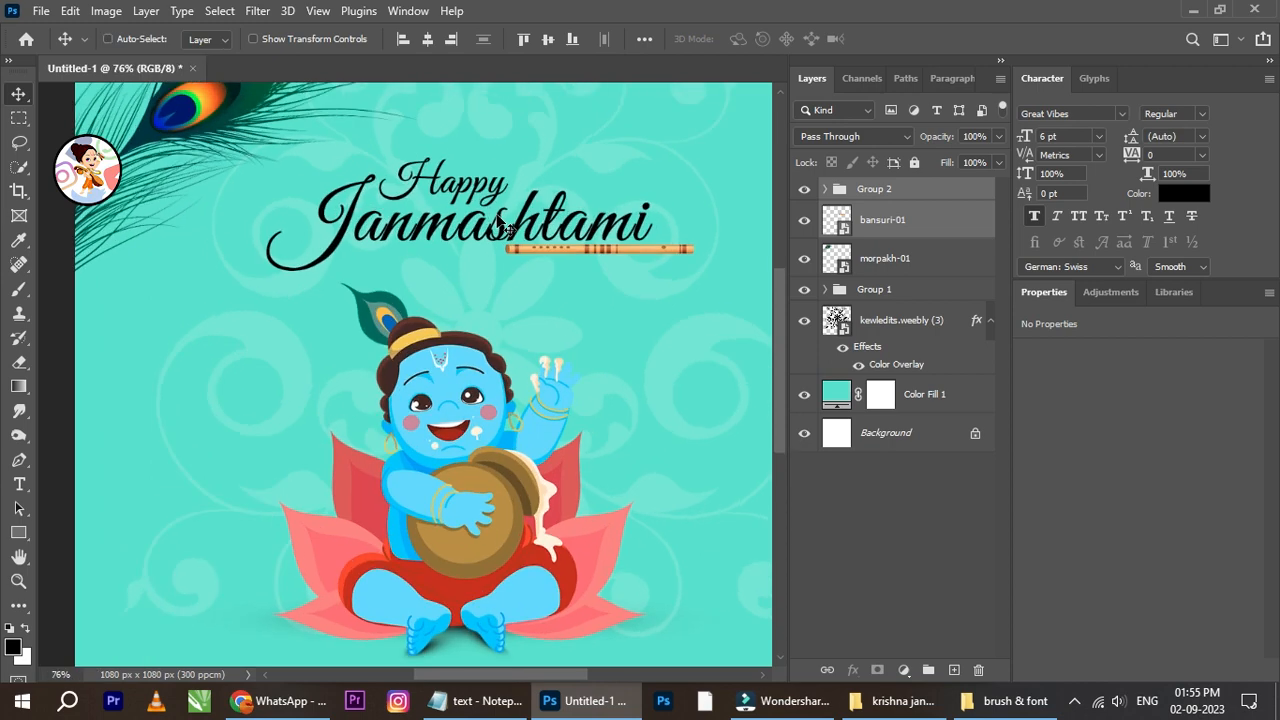
{"action": "scroll", "coordinate": [505, 224], "scroll_direction": "down", "scroll_amount": 2}
{"action": "scroll", "coordinate": [488, 218], "scroll_direction": "up", "scroll_amount": 1}
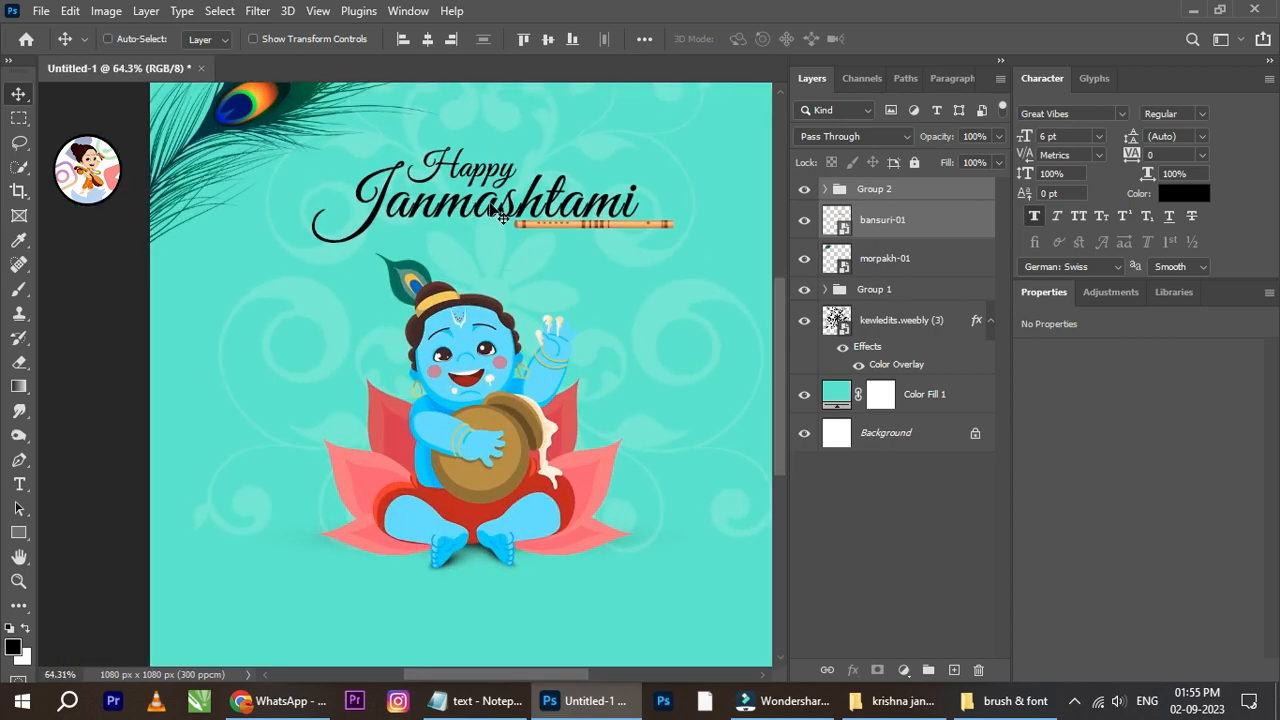
Set the "Janmashtami" text colour to red bf360c, sampled from Krishna's dhoti
{"action": "right_click", "coordinate": [490, 180]}
{"action": "right_click", "coordinate": [456, 207]}
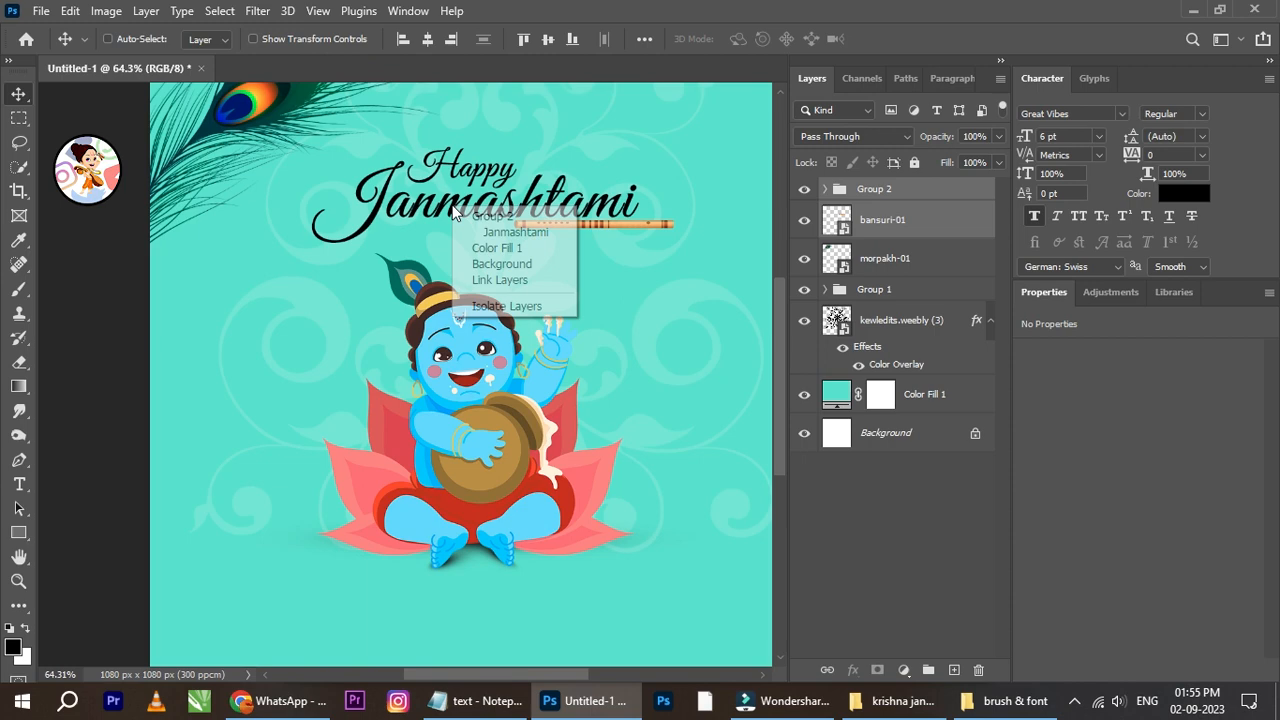
{"action": "left_click", "coordinate": [497, 232]}
{"action": "left_click", "coordinate": [1186, 194]}
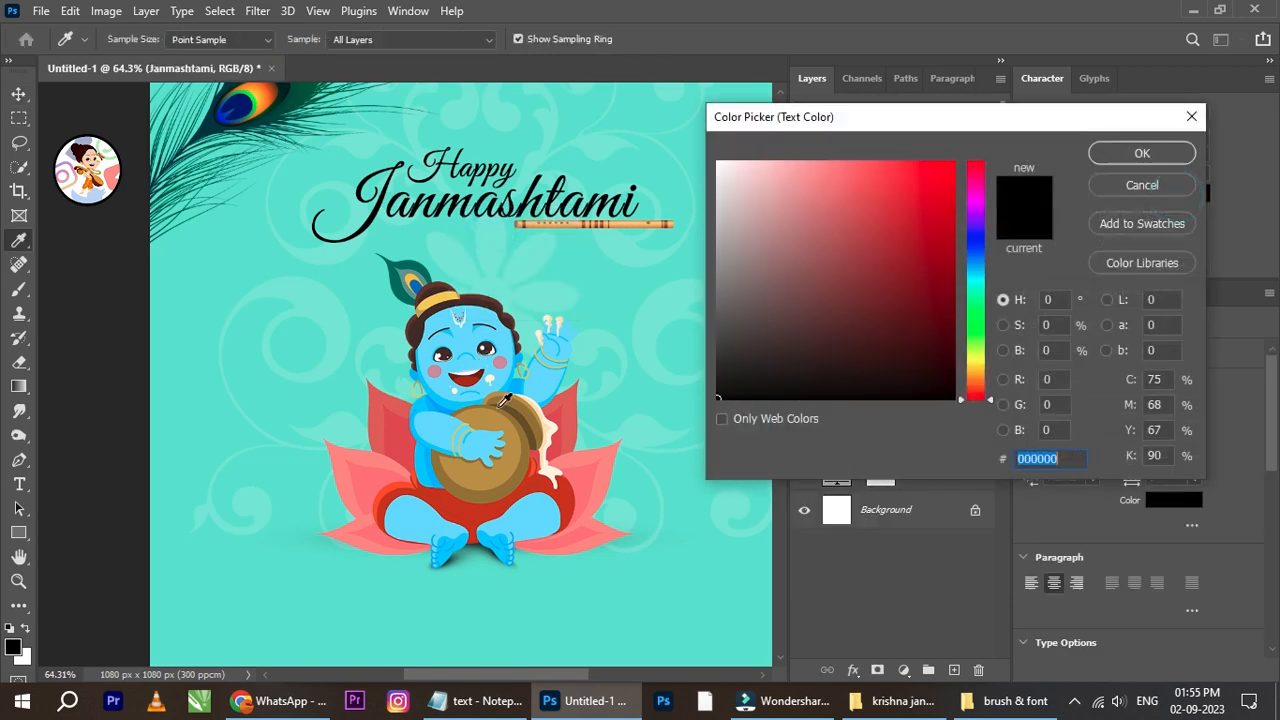
{"action": "left_click", "coordinate": [541, 482]}
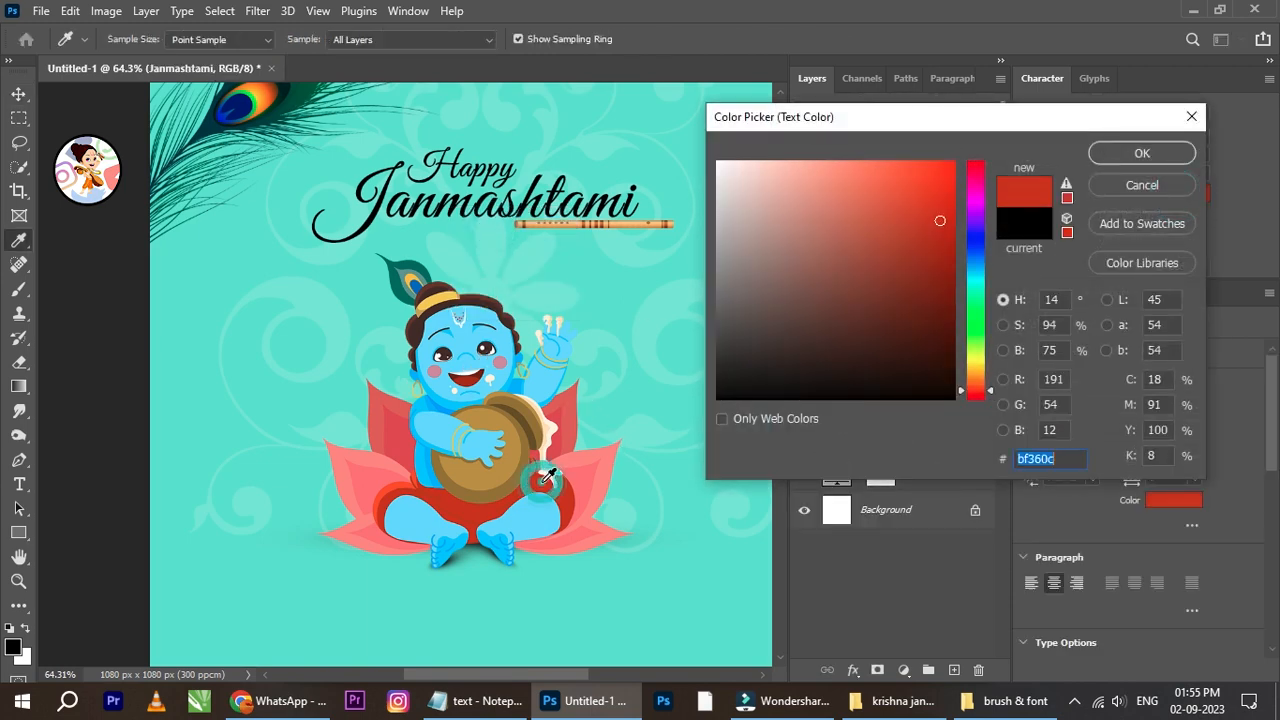
{"action": "left_click", "coordinate": [599, 475]}
{"action": "left_click", "coordinate": [582, 422]}
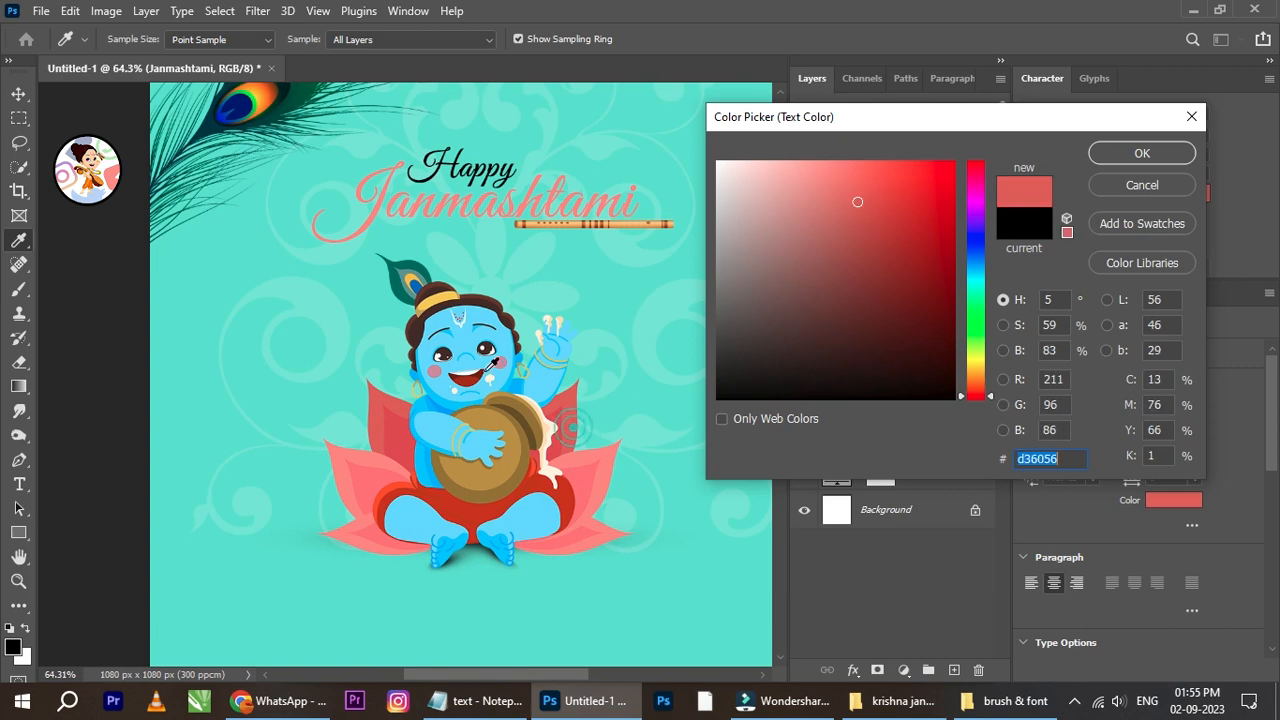
{"action": "left_click", "coordinate": [486, 318]}
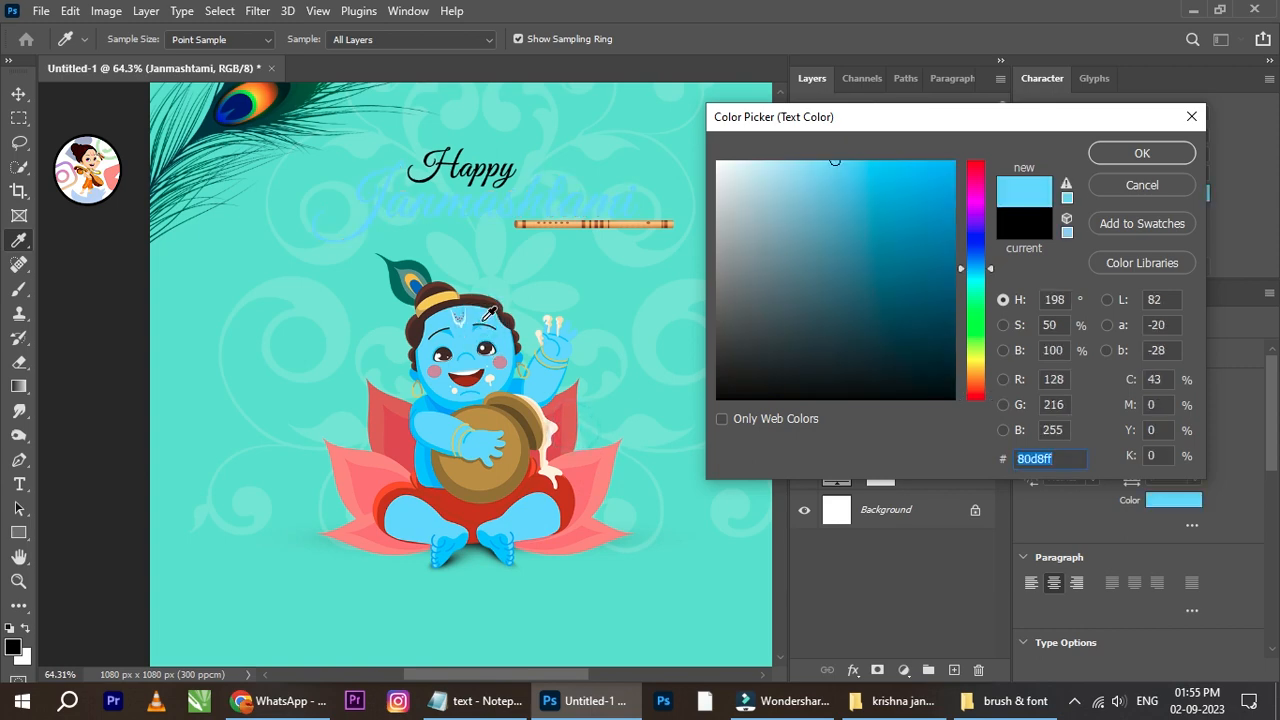
{"action": "left_click", "coordinate": [476, 378]}
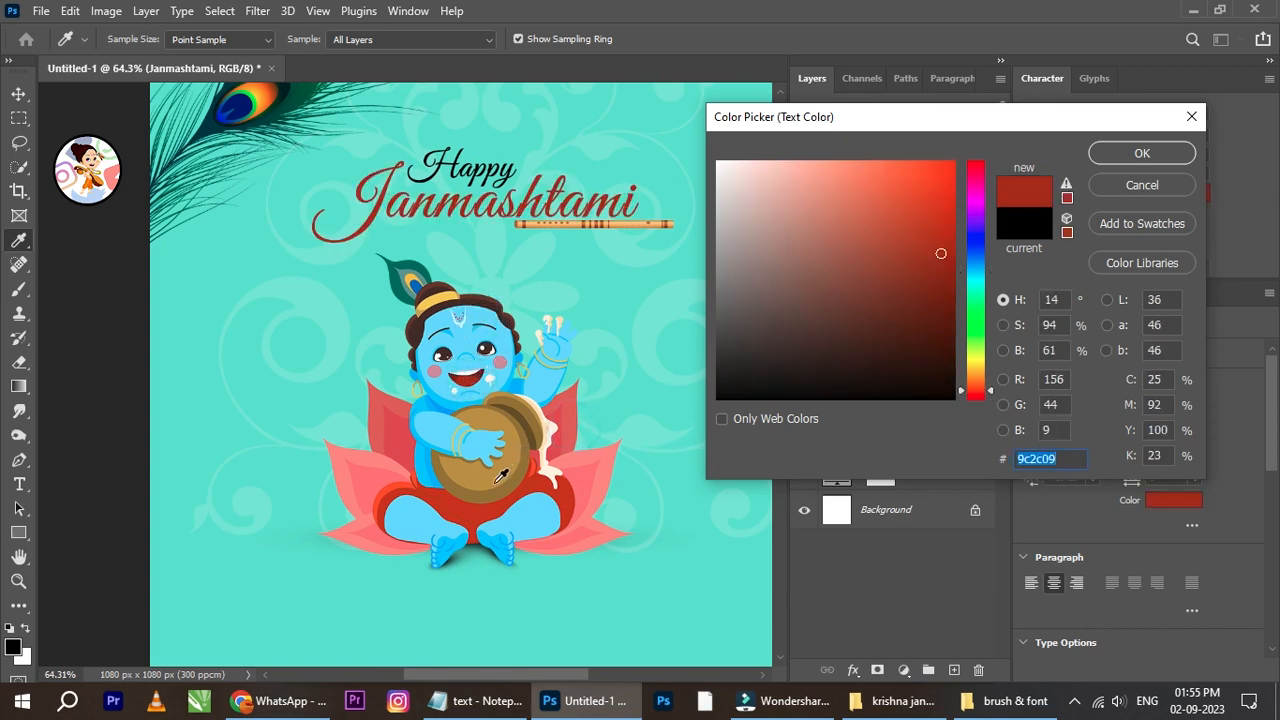
{"action": "left_click", "coordinate": [476, 508]}
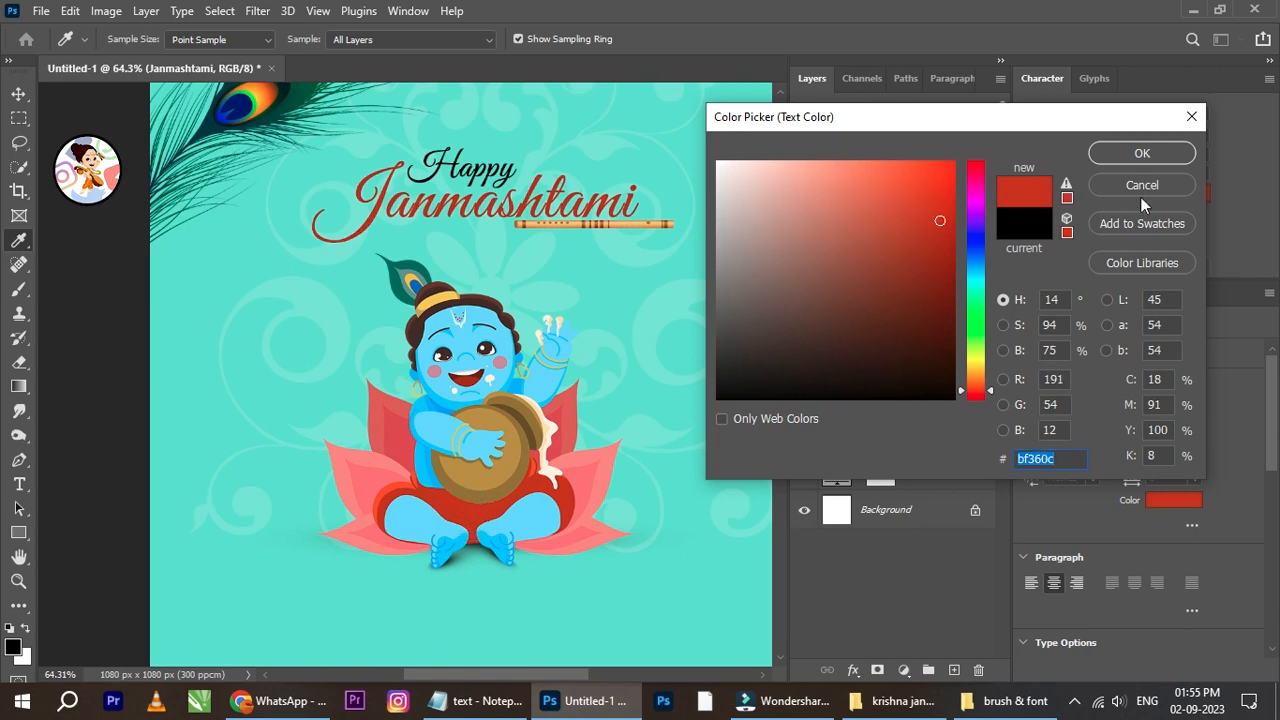
{"action": "left_click", "coordinate": [1129, 160]}
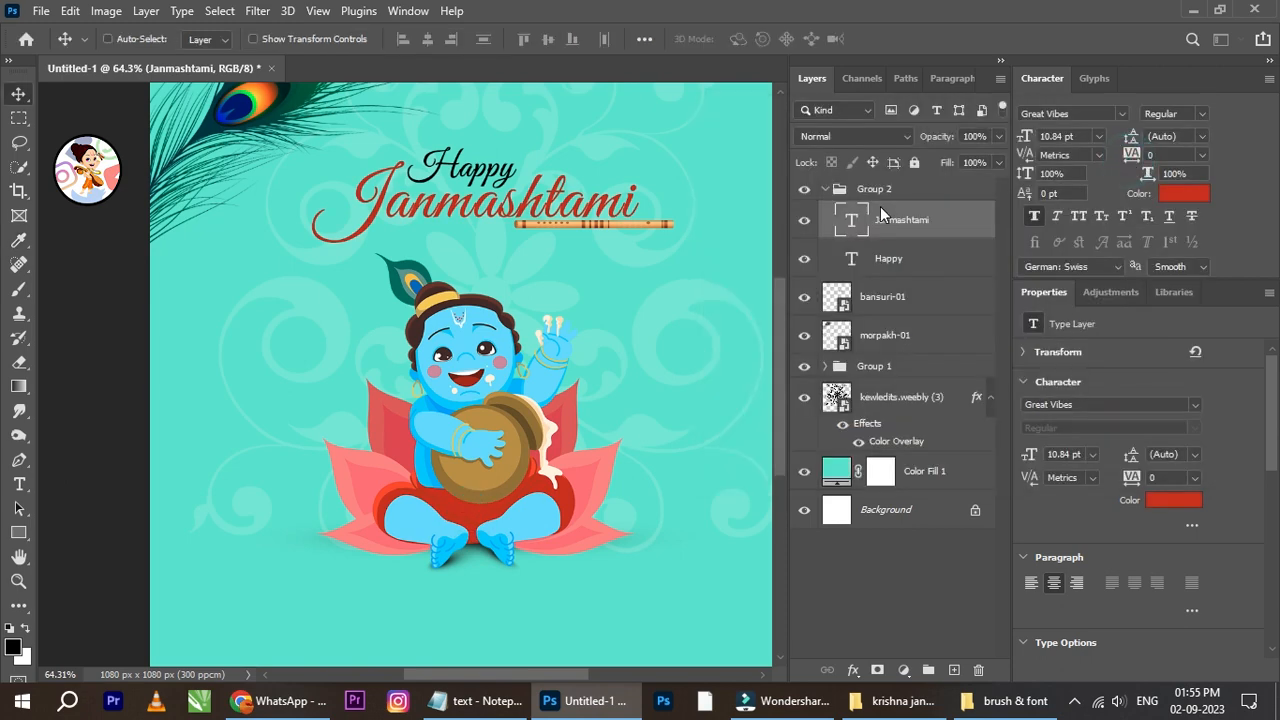
Set the "Happy" text colour to dark brown 3e2723, sampled from Krishna's hair
{"action": "left_click", "coordinate": [914, 255]}
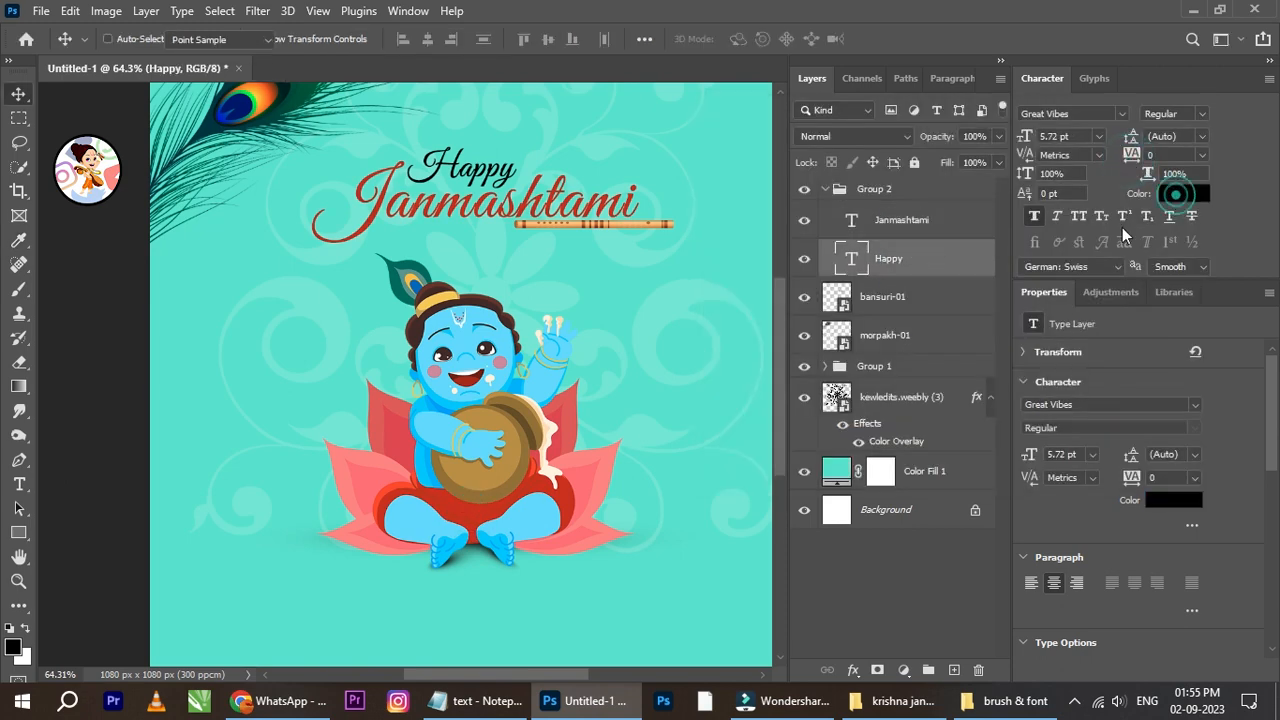
{"action": "left_click", "coordinate": [1180, 193]}
{"action": "left_click", "coordinate": [424, 258]}
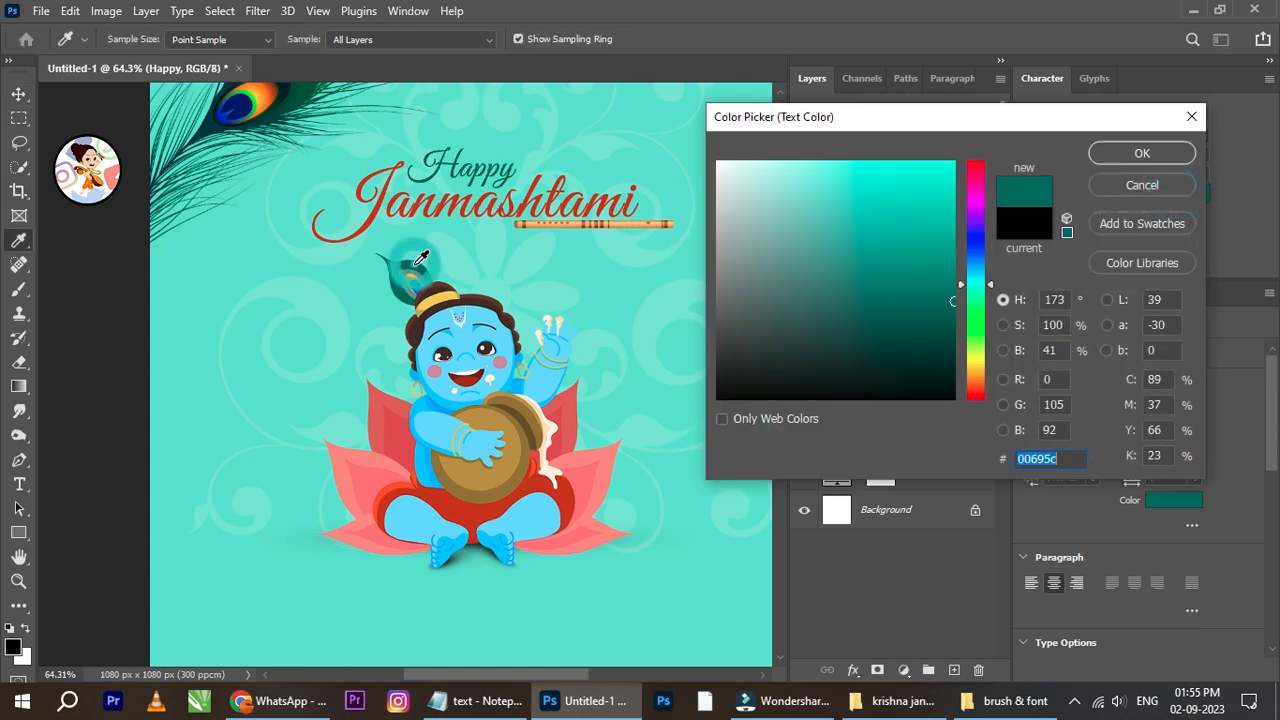
{"action": "left_click", "coordinate": [616, 460]}
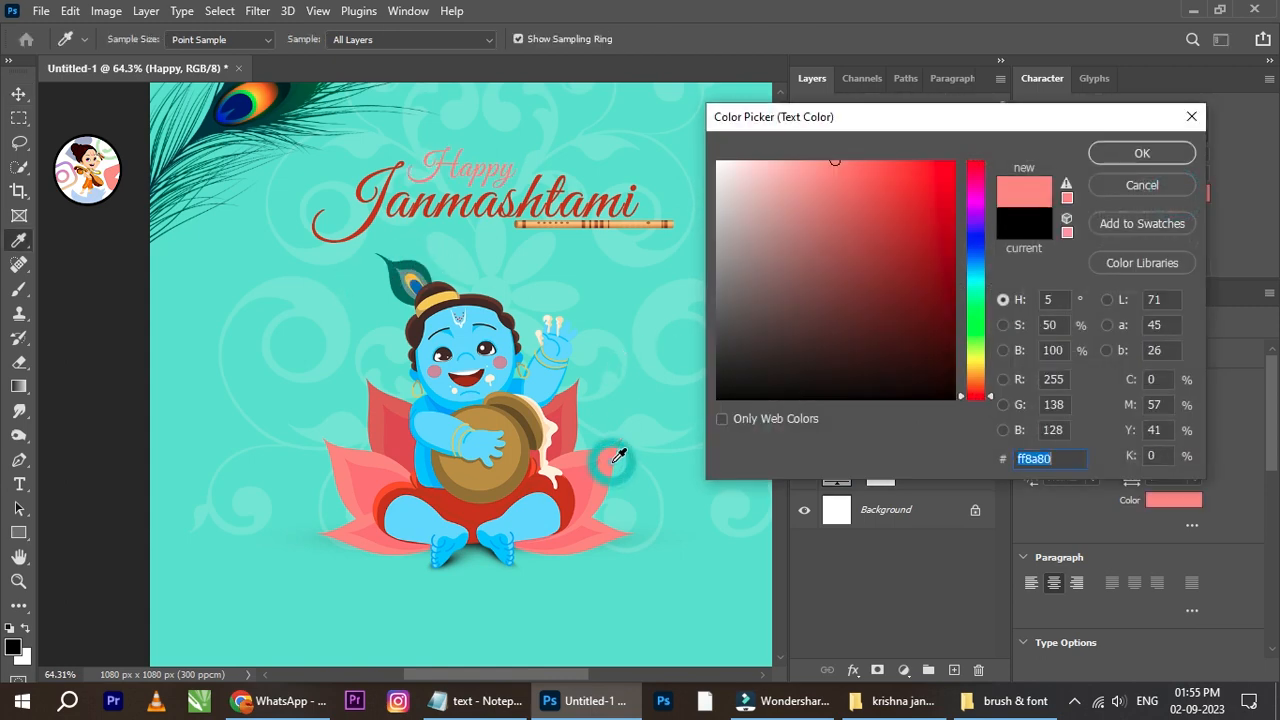
{"action": "left_click", "coordinate": [582, 534]}
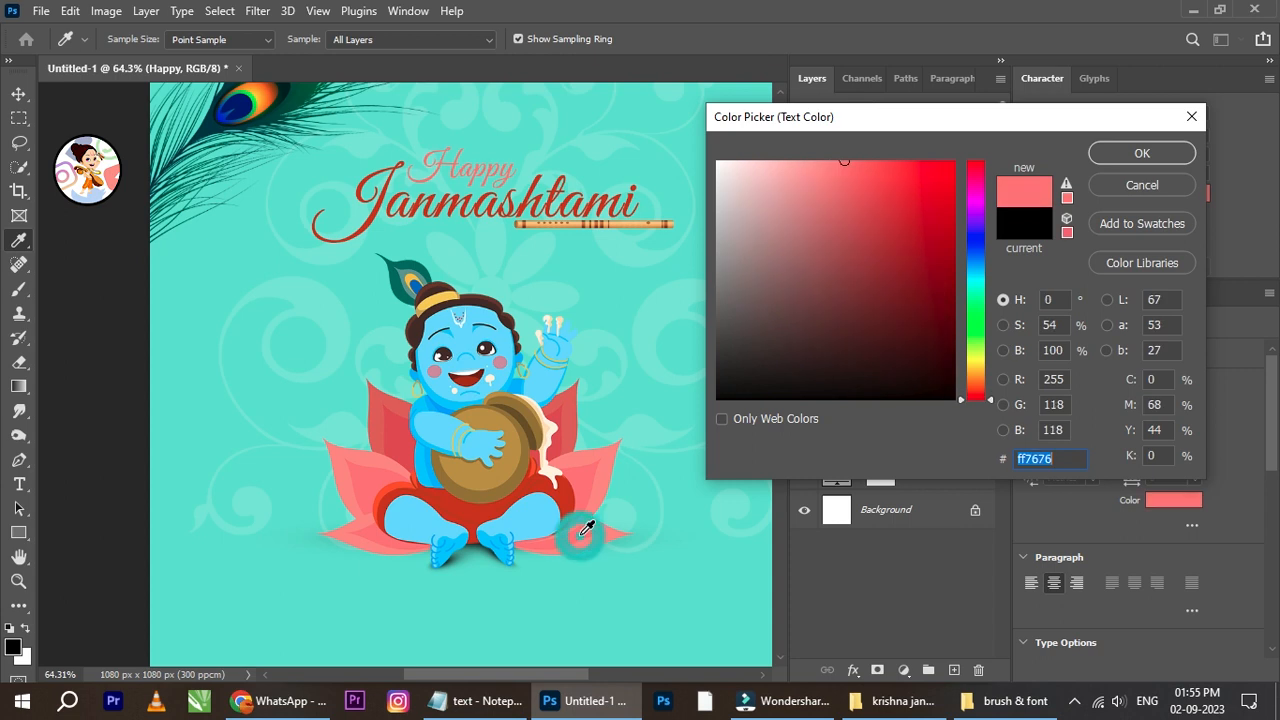
{"action": "left_click", "coordinate": [514, 462]}
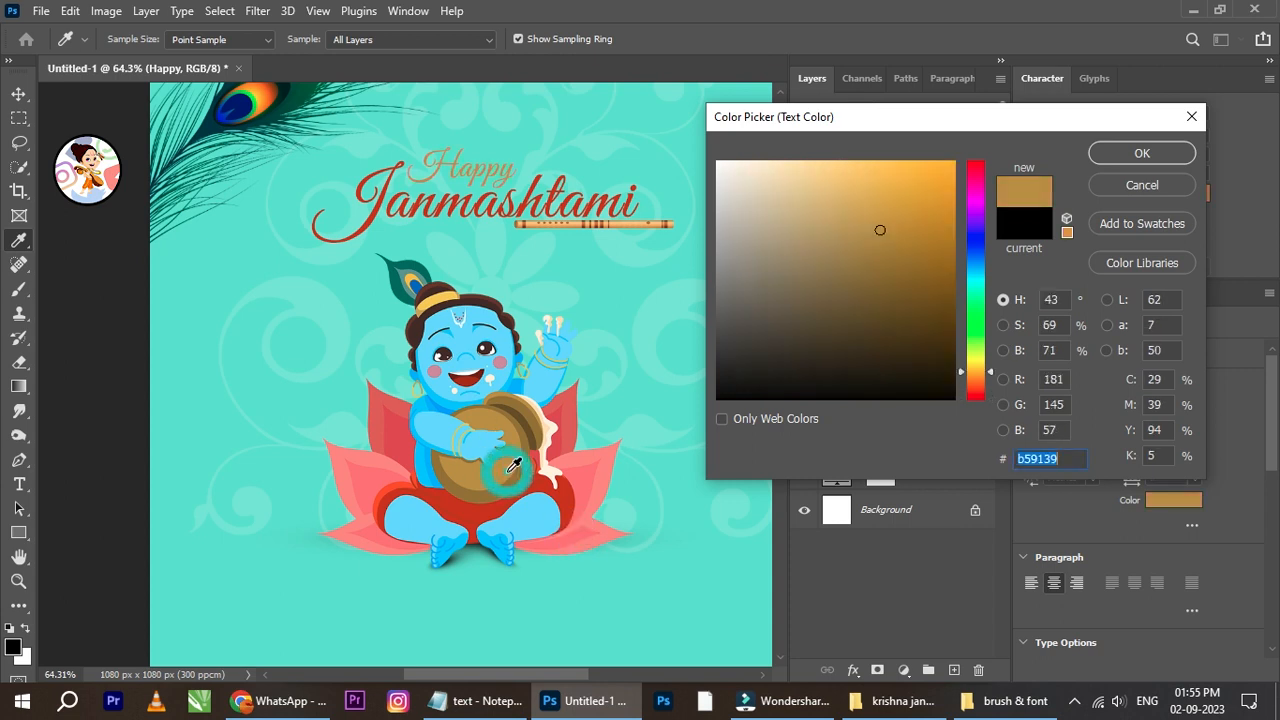
{"action": "left_click", "coordinate": [508, 482]}
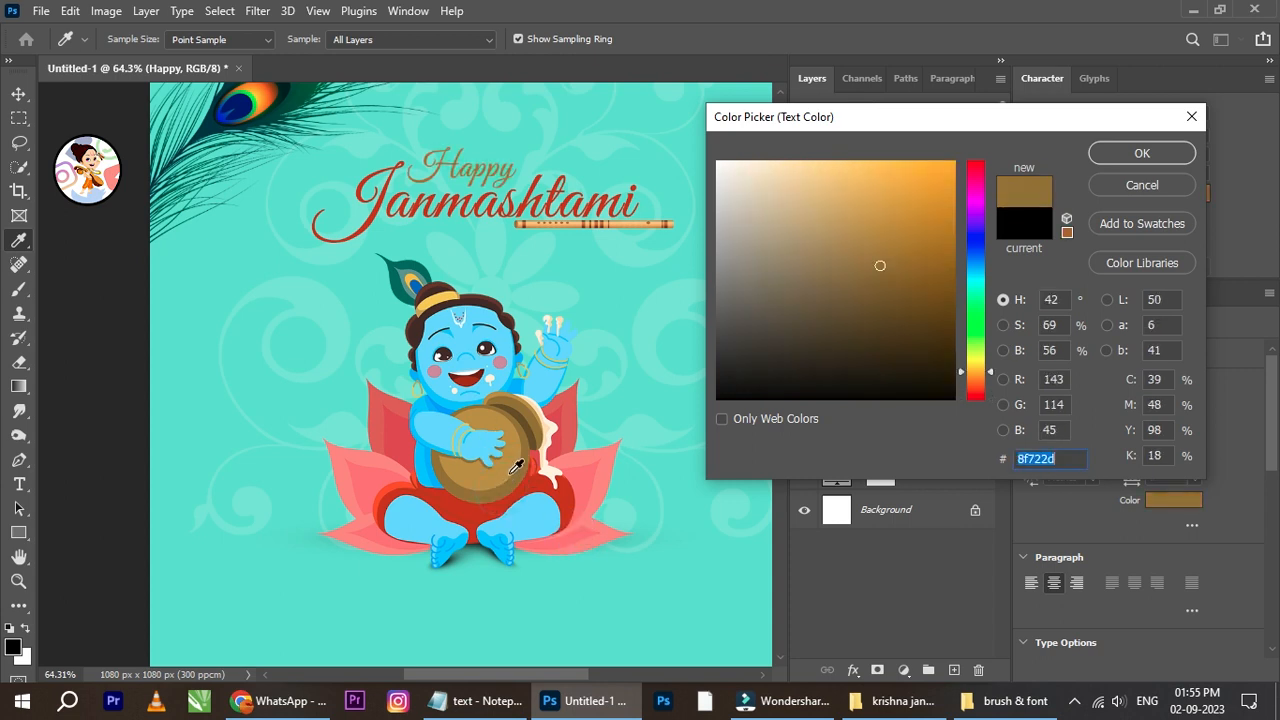
{"action": "left_click", "coordinate": [480, 301]}
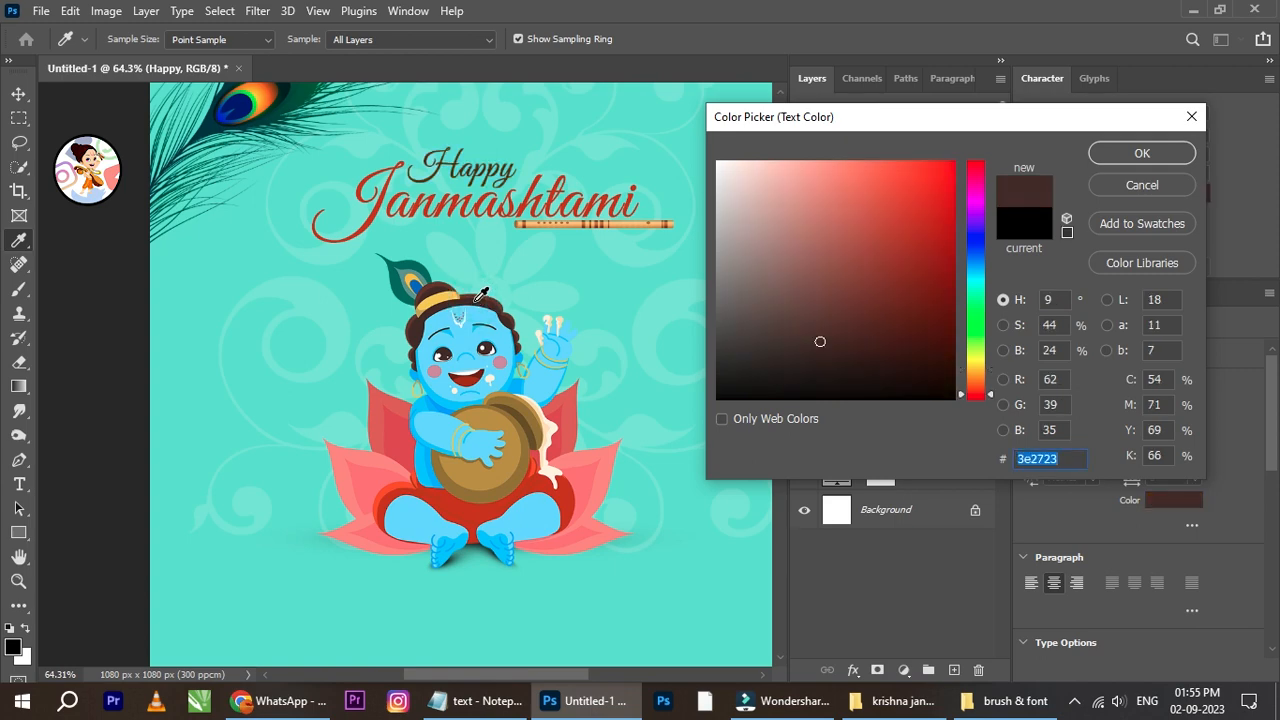
{"action": "left_click", "coordinate": [1142, 153]}
{"action": "key", "text": "ctrl+0"}
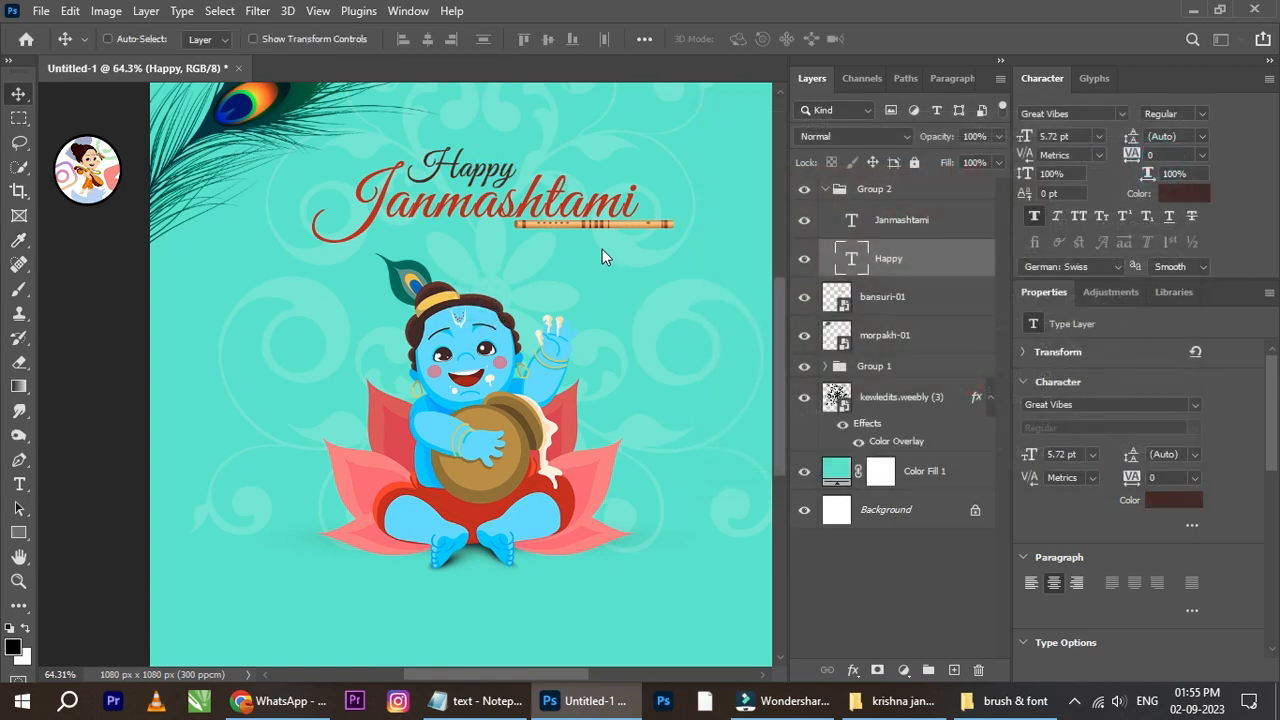
{"action": "scroll", "coordinate": [564, 242], "scroll_direction": "up", "scroll_amount": 1}
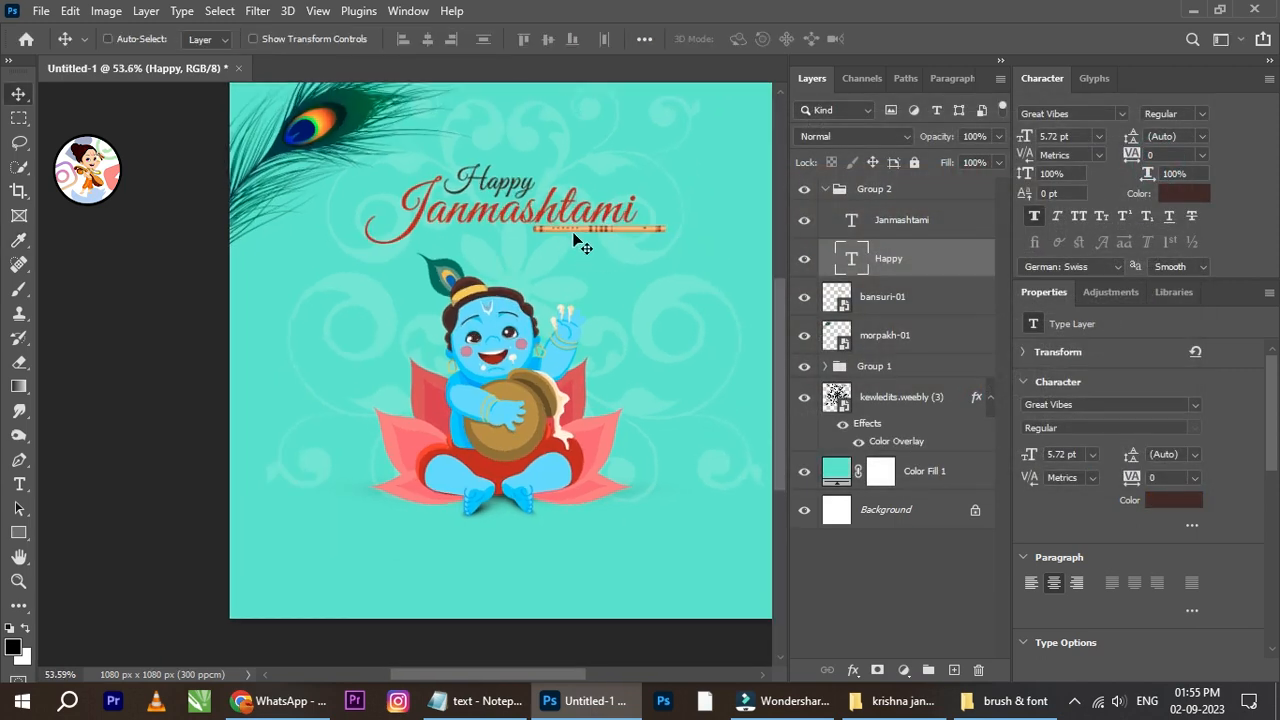
Try to shift the heading group slightly to the left, and undo the shift
{"action": "left_click", "coordinate": [825, 190]}
{"action": "key", "text": "ctrl+t"}
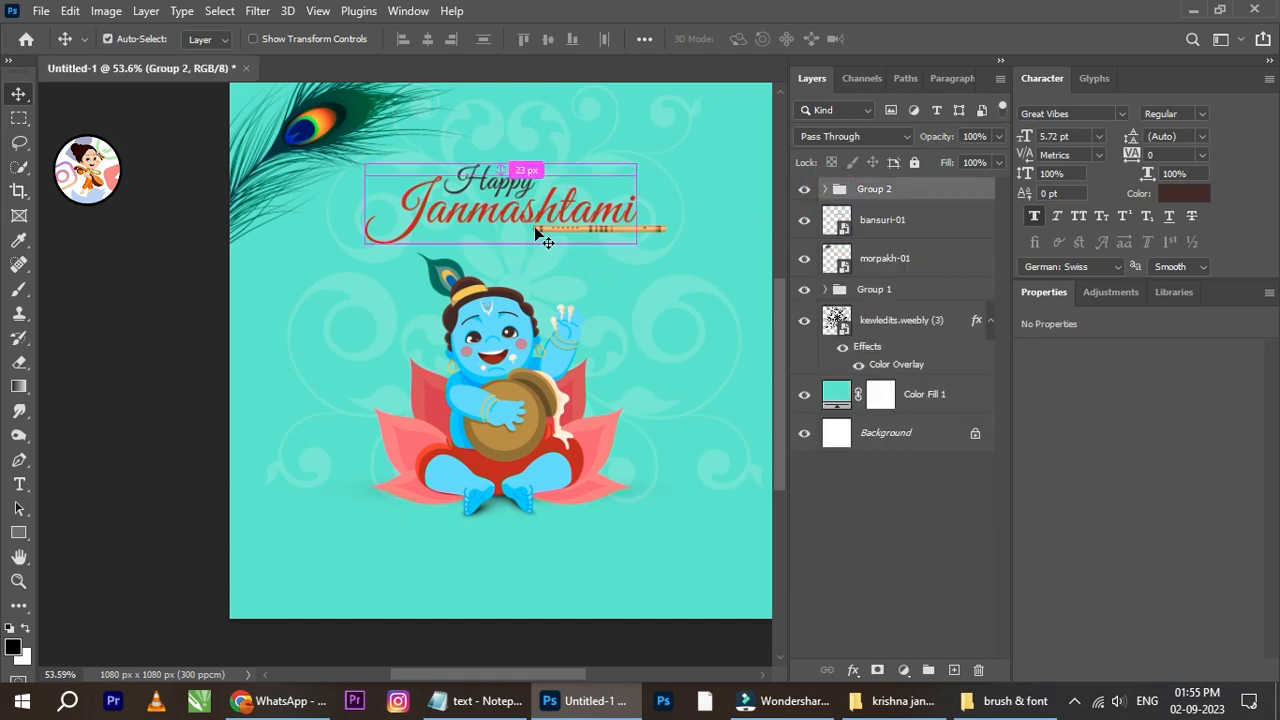
{"action": "left_click_drag", "start_coordinate": [572, 210], "coordinate": [568, 210]}
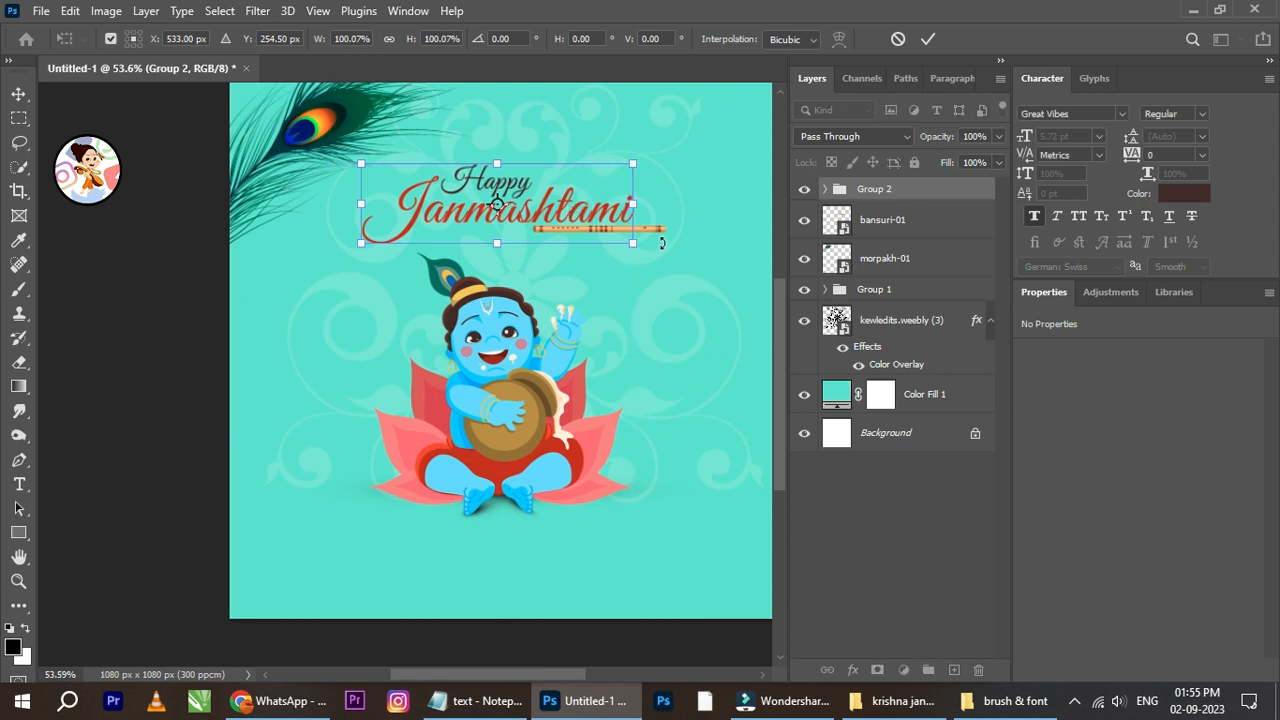
{"action": "key", "text": "ctrl+z"}
{"action": "left_click", "coordinate": [928, 38]}
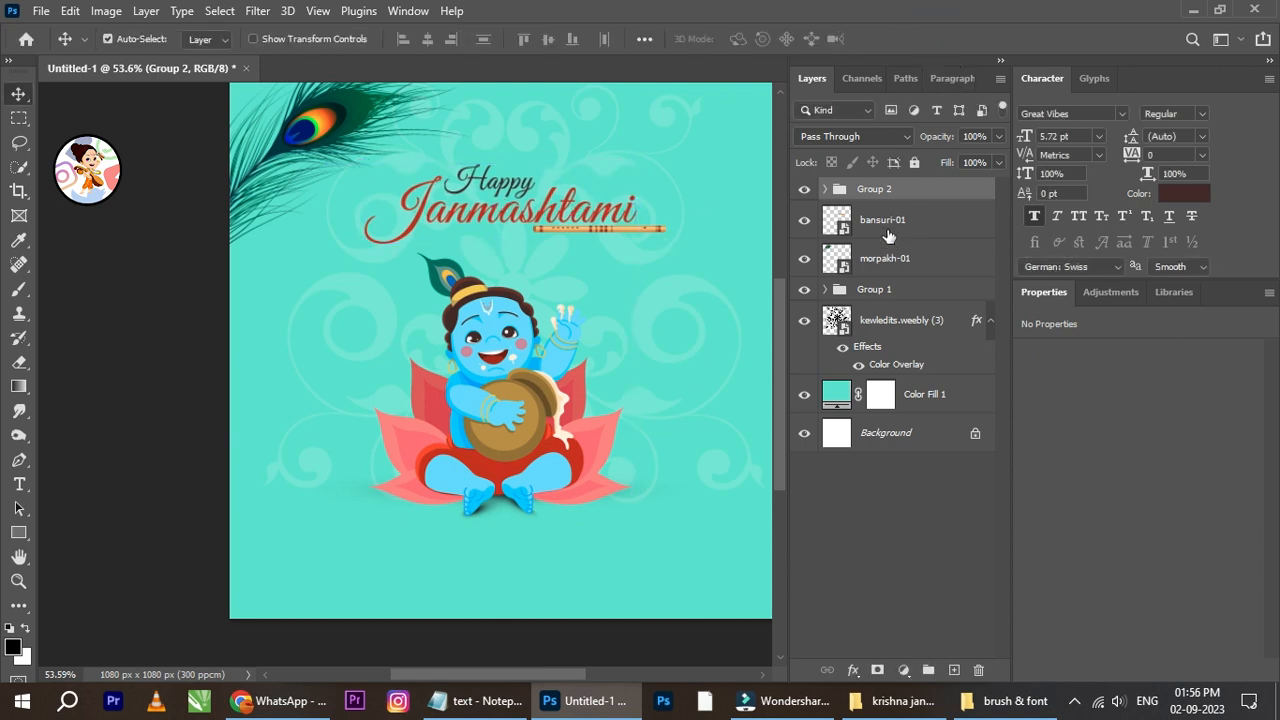
Move the bansuri-01 flute layer into the heading group
{"action": "left_click_drag", "start_coordinate": [887, 226], "coordinate": [893, 199]}
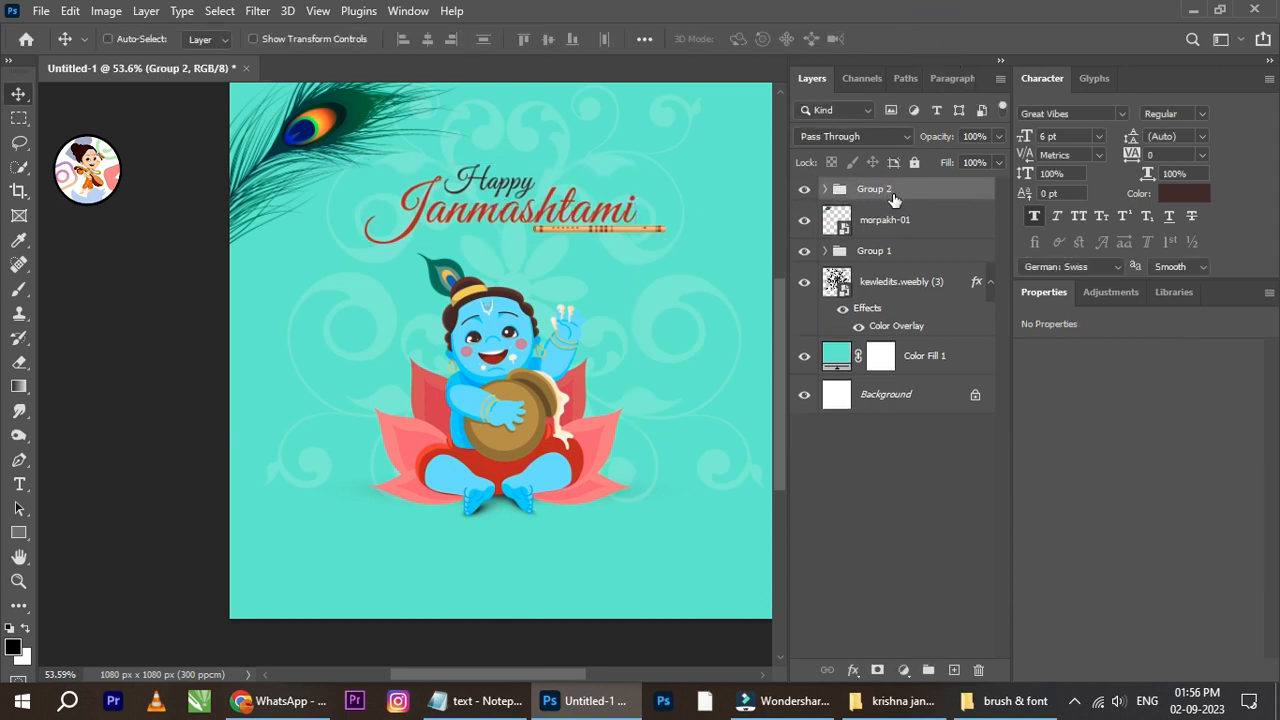
Enlarge the heading group to about 103% and centre it horizontally on the canvas
{"action": "scroll", "coordinate": [523, 213], "scroll_direction": "up", "scroll_amount": 1}
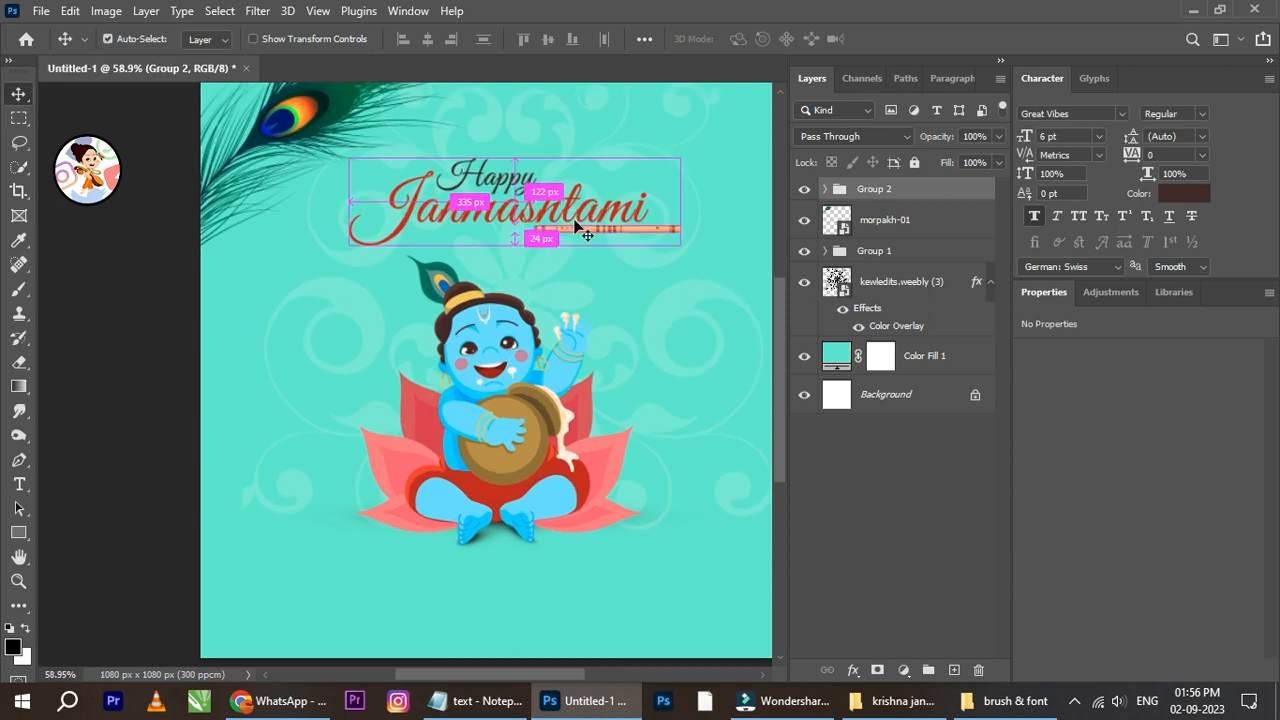
{"action": "key", "text": "ctrl+t"}
{"action": "scroll", "coordinate": [576, 218], "scroll_direction": "down", "scroll_amount": 1}
{"action": "left_click_drag", "start_coordinate": [593, 212], "coordinate": [578, 212]}
{"action": "left_click_drag", "start_coordinate": [656, 162], "coordinate": [667, 159]}
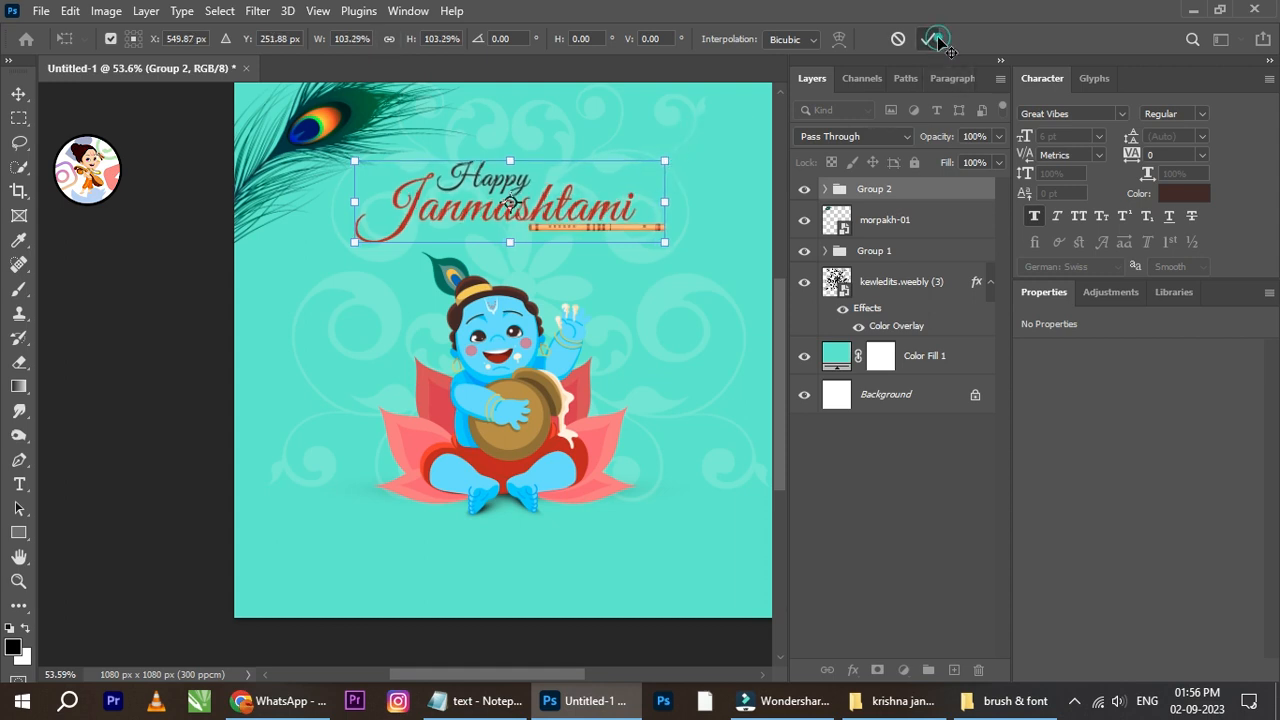
{"action": "left_click", "coordinate": [935, 39]}
{"action": "left_click", "coordinate": [928, 400]}
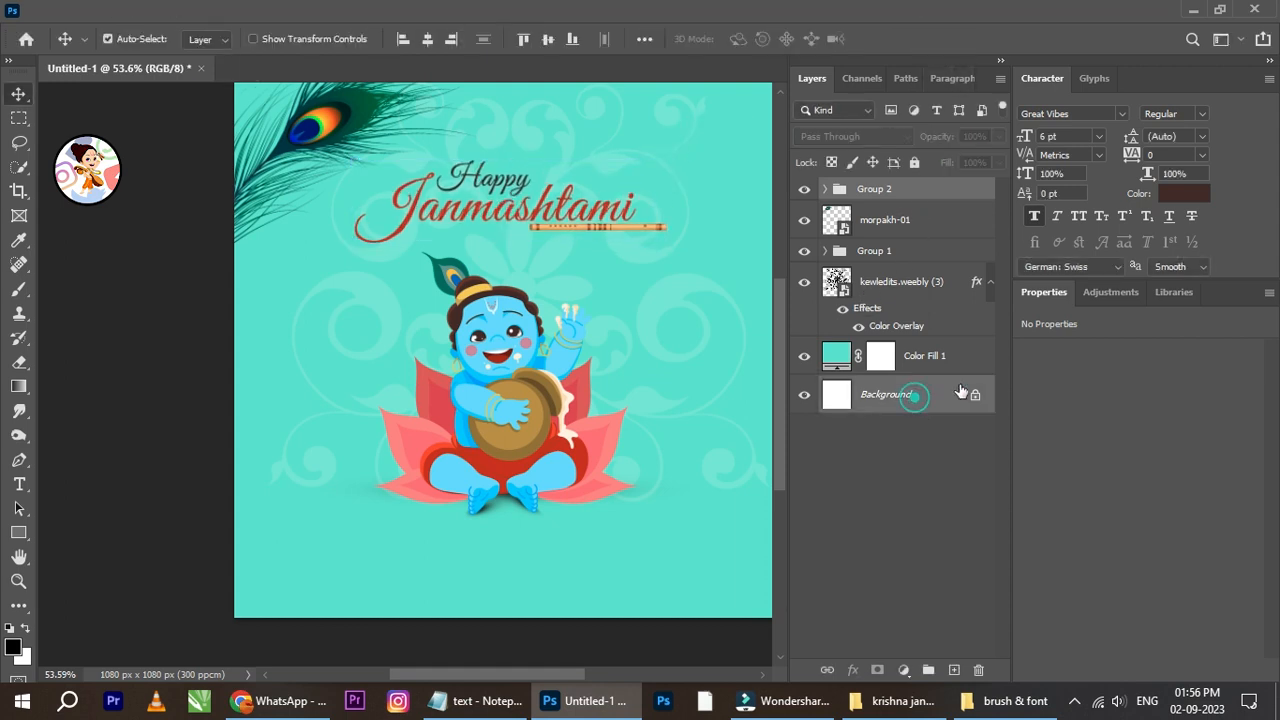
{"action": "left_click", "coordinate": [430, 39]}
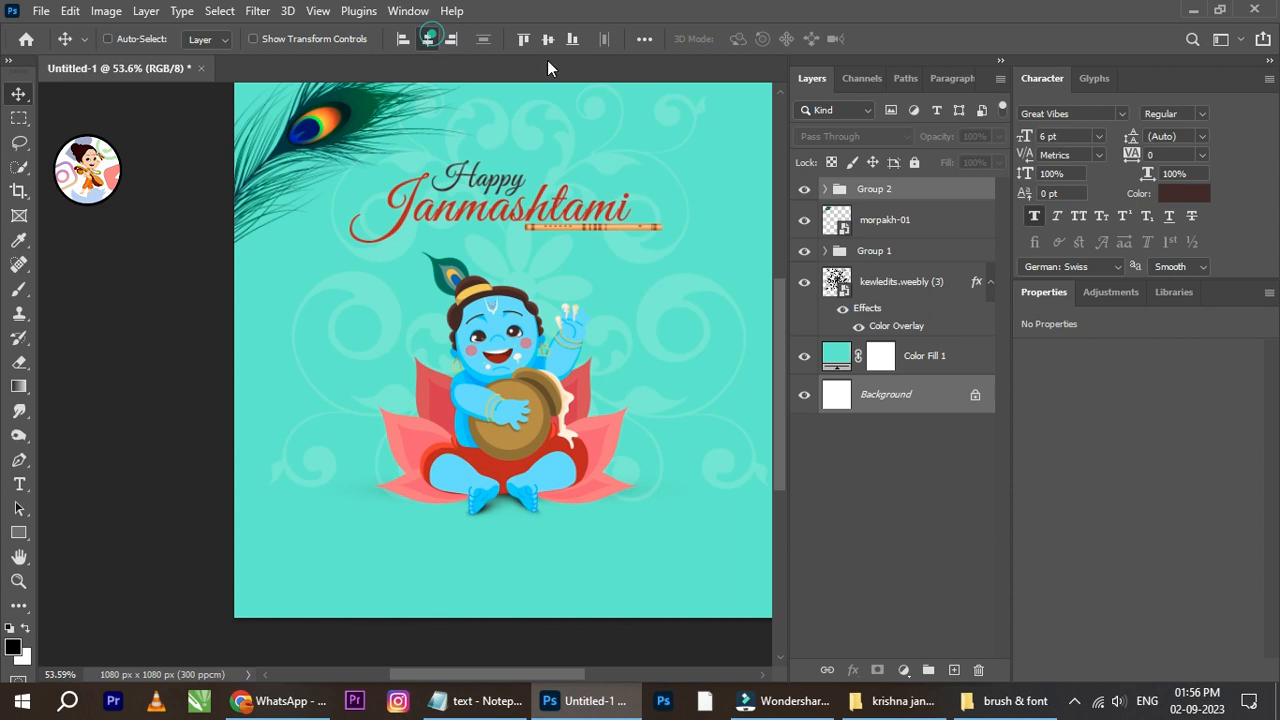
Enlarge the heading group by another 7%, to about 665 px wide, and recentre it horizontally on the canvas
{"action": "left_click", "coordinate": [917, 190]}
{"action": "scroll", "coordinate": [446, 300], "scroll_direction": "down", "scroll_amount": 3}
{"action": "scroll", "coordinate": [466, 317], "scroll_direction": "up", "scroll_amount": 1}
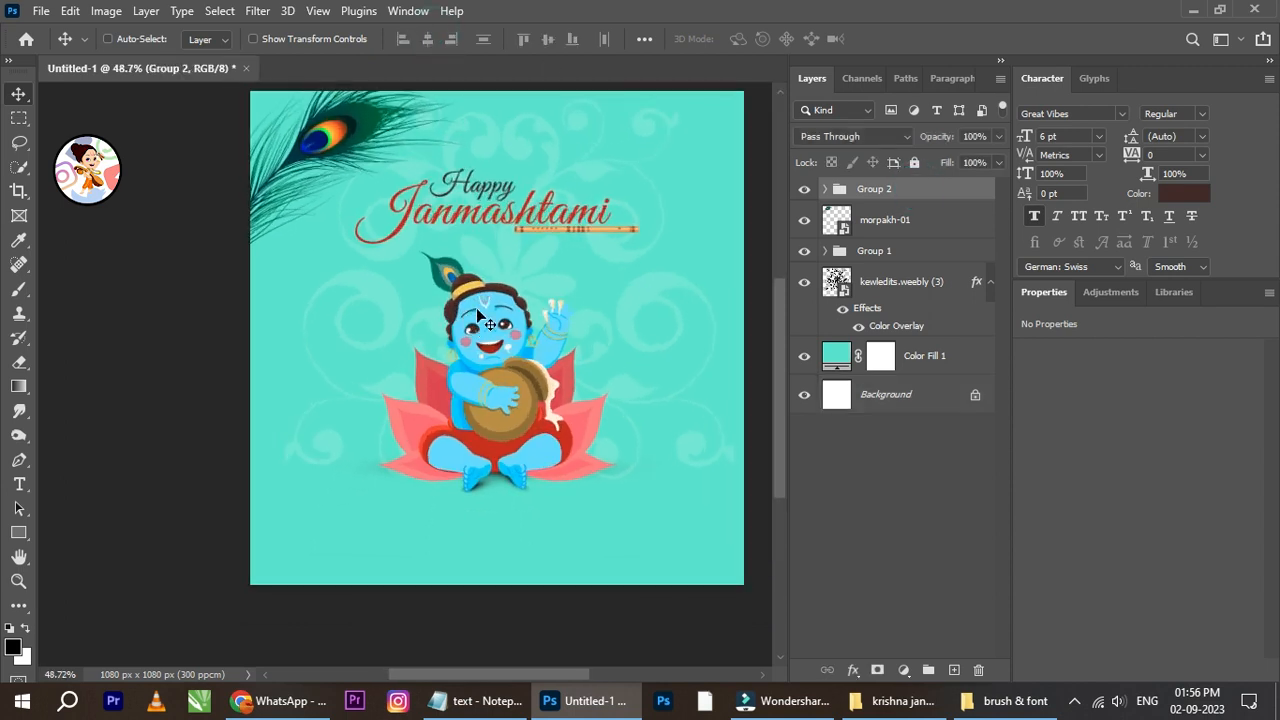
{"action": "scroll", "coordinate": [472, 318], "scroll_direction": "up", "scroll_amount": 2}
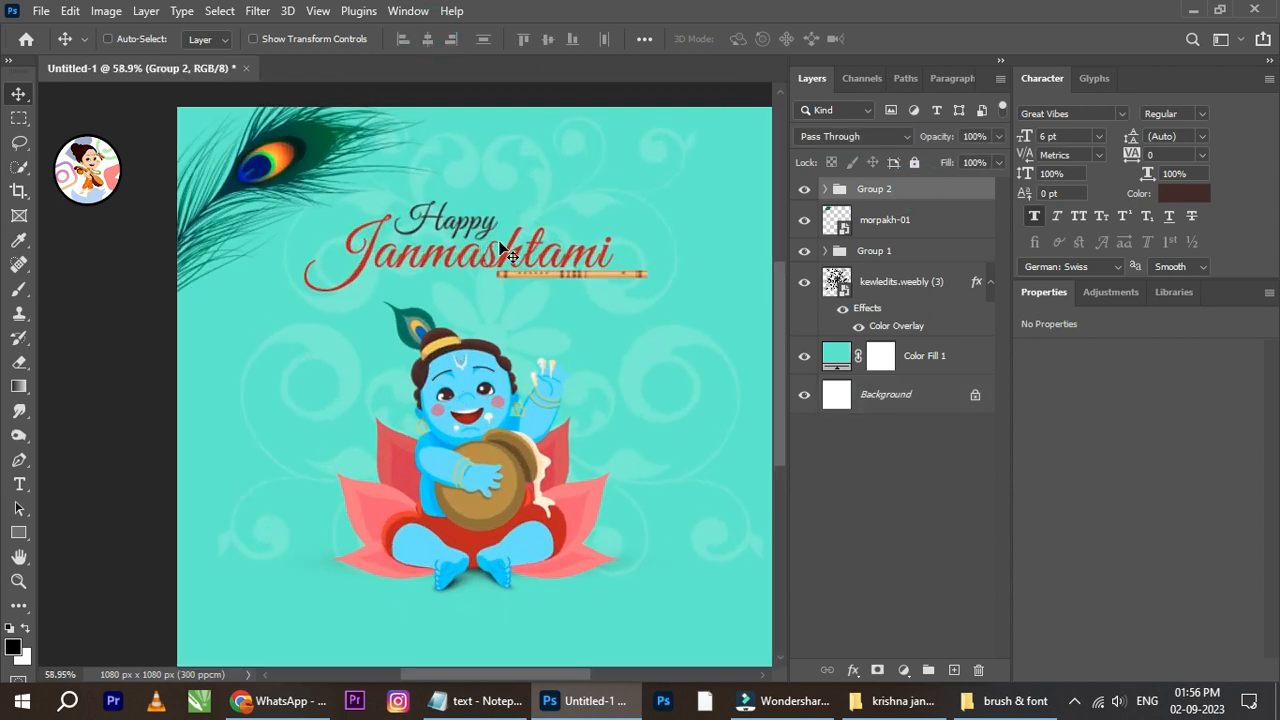
{"action": "key", "text": "ctrl+t"}
{"action": "left_click_drag", "start_coordinate": [645, 200], "coordinate": [663, 185]}
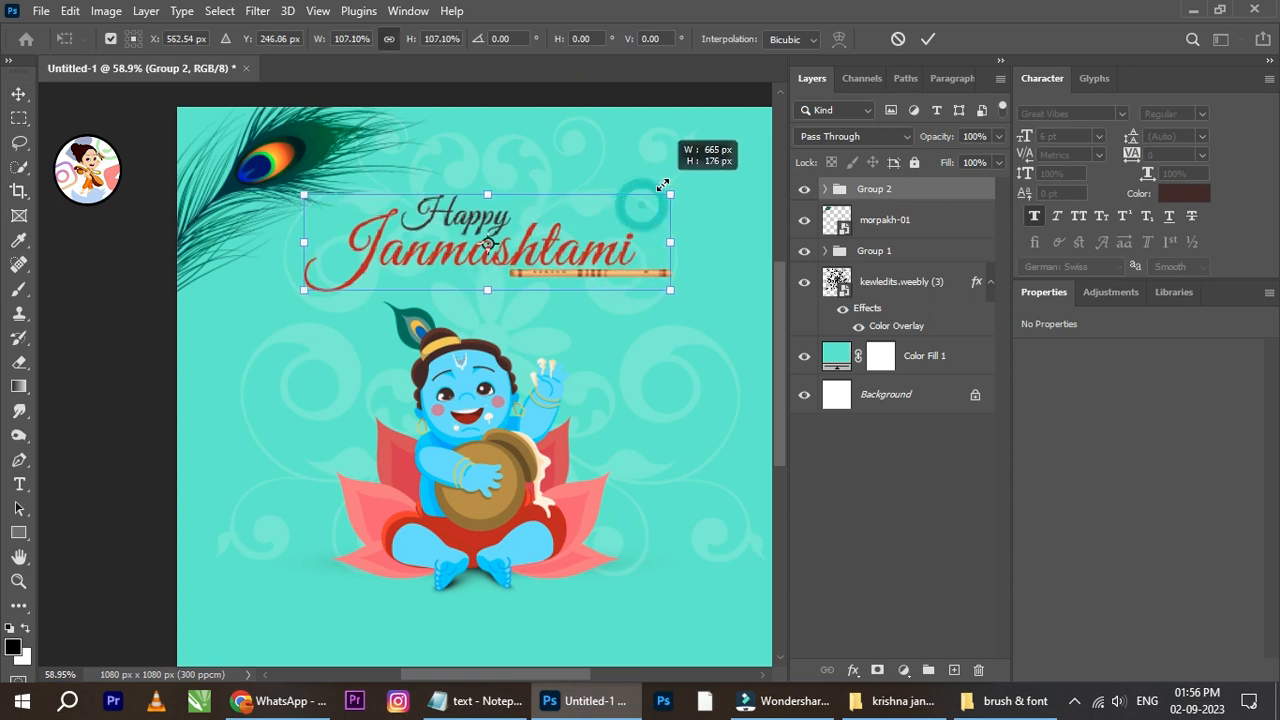
{"action": "left_click", "coordinate": [928, 40]}
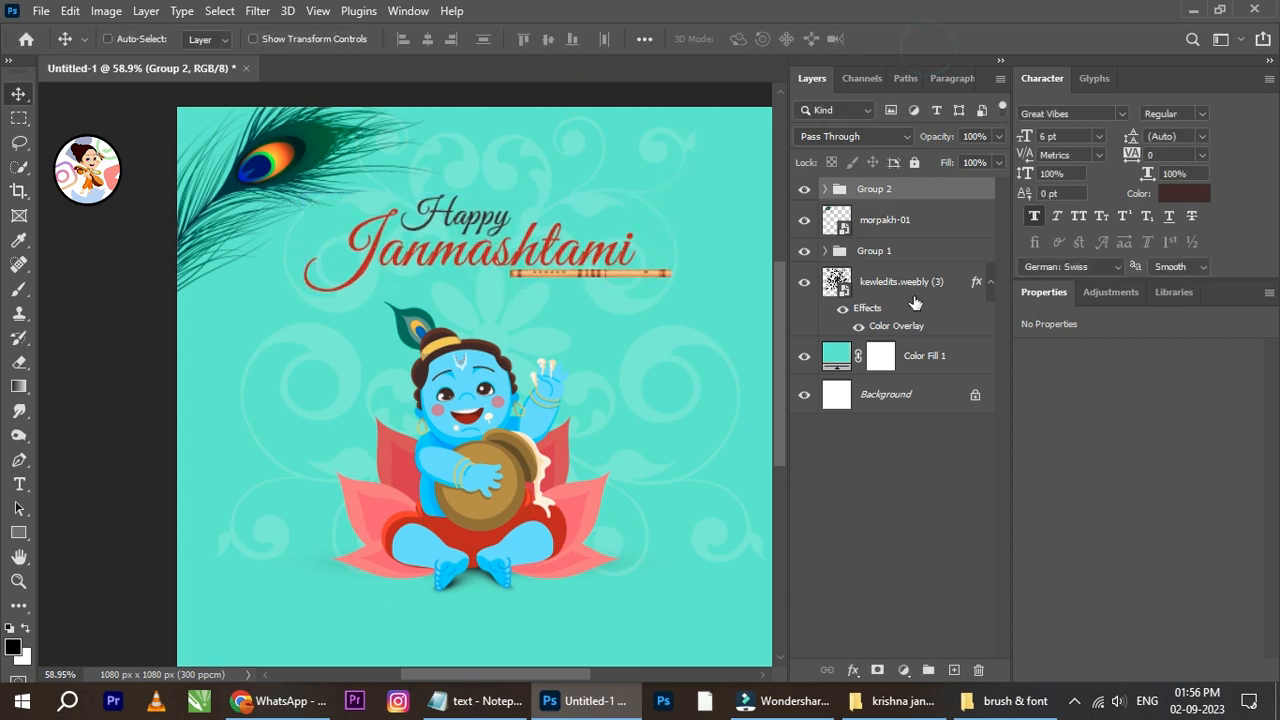
{"action": "left_click", "coordinate": [896, 400]}
{"action": "left_click", "coordinate": [427, 40]}
Scale the baby Krishna group up slightly and centre it horizontally on the canvas
{"action": "scroll", "coordinate": [519, 259], "scroll_direction": "down", "scroll_amount": 2}
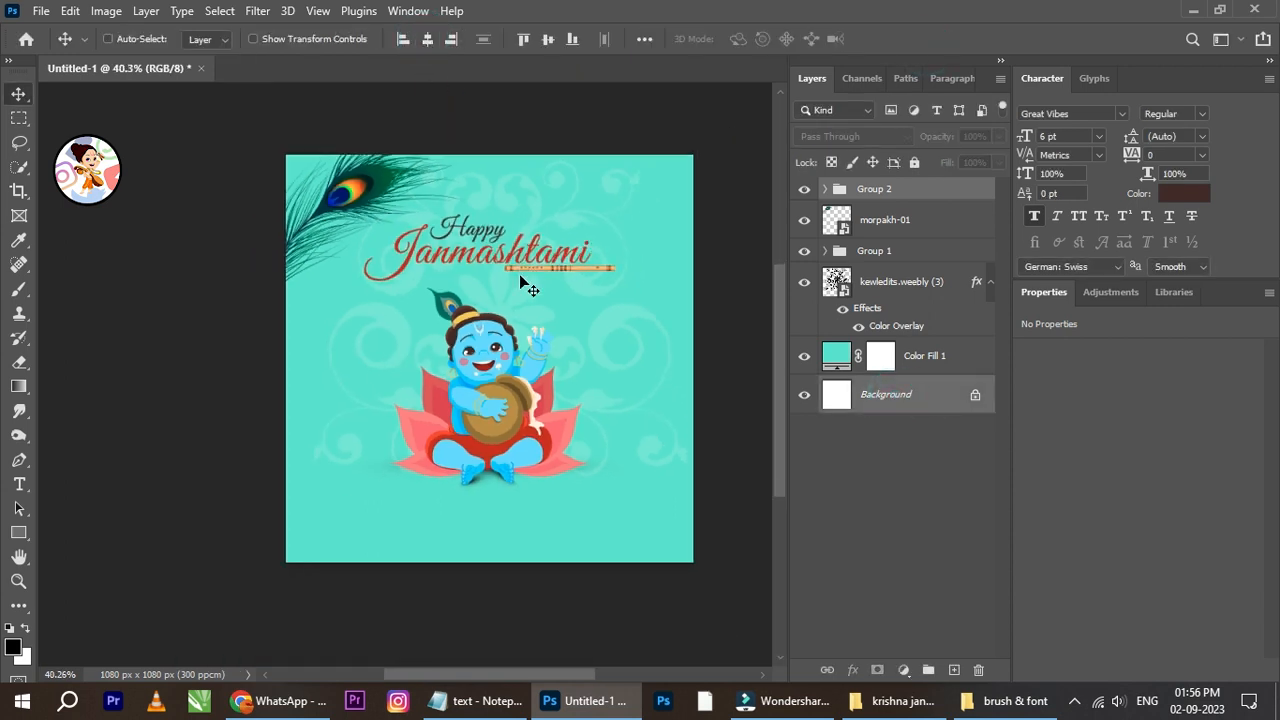
{"action": "scroll", "coordinate": [519, 259], "scroll_direction": "up", "scroll_amount": 1}
{"action": "scroll", "coordinate": [519, 259], "scroll_direction": "down", "scroll_amount": 1}
{"action": "left_click", "coordinate": [858, 183]}
{"action": "scroll", "coordinate": [504, 368], "scroll_direction": "down", "scroll_amount": 2}
{"action": "scroll", "coordinate": [504, 368], "scroll_direction": "up", "scroll_amount": 2}
{"action": "left_click_drag", "start_coordinate": [497, 377], "coordinate": [489, 312]}
{"action": "right_click", "coordinate": [455, 278]}
{"action": "left_click", "coordinate": [471, 286]}
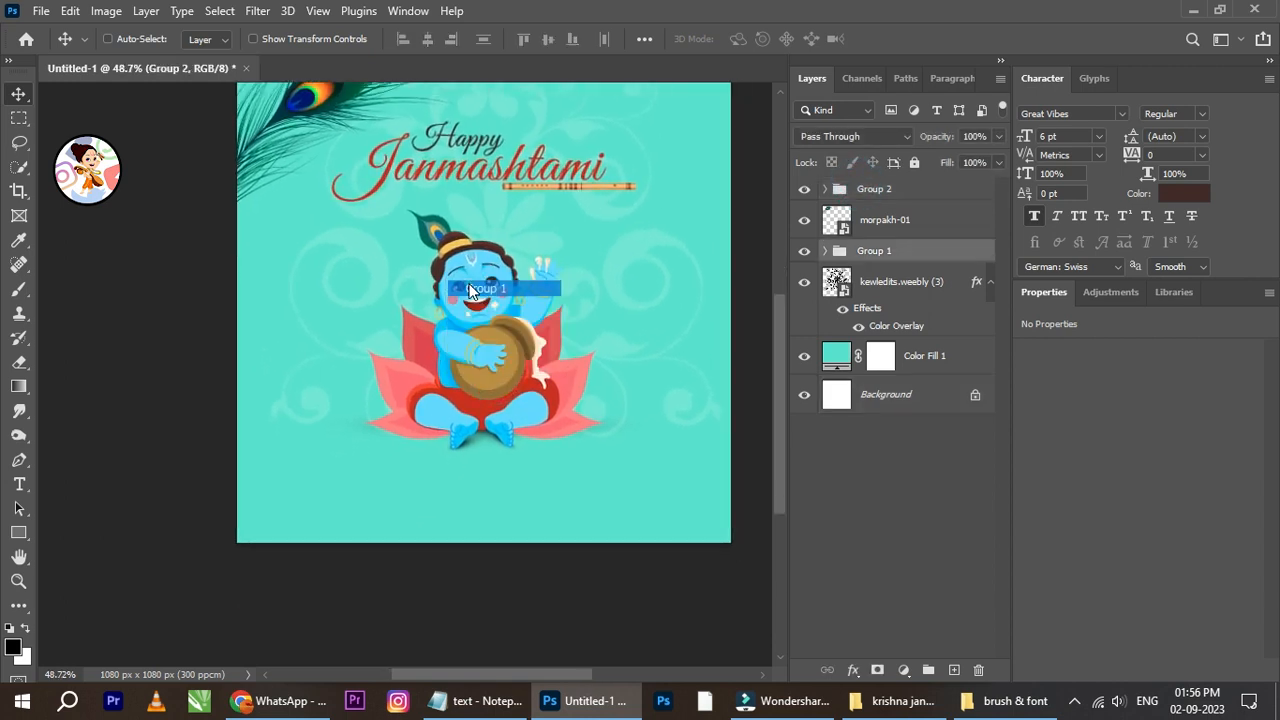
{"action": "key", "text": "ctrl+t"}
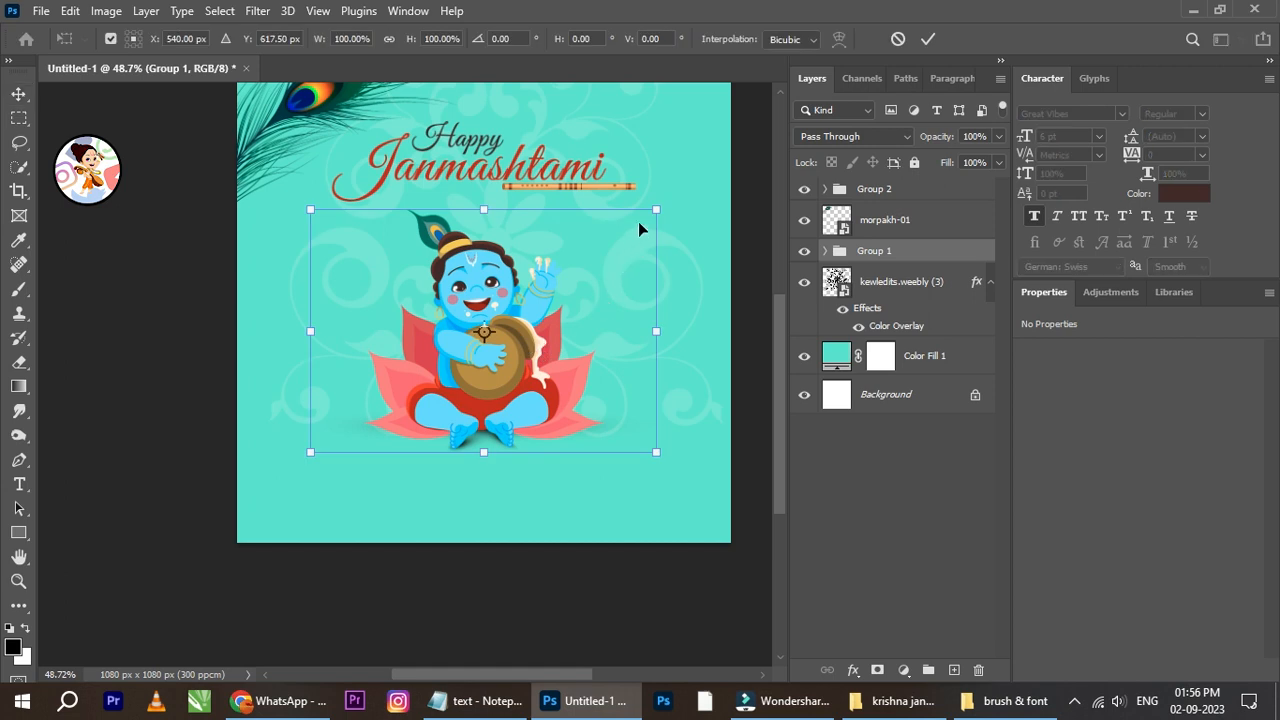
{"action": "left_click_drag", "start_coordinate": [657, 210], "coordinate": [664, 204]}
{"action": "left_click", "coordinate": [928, 38]}
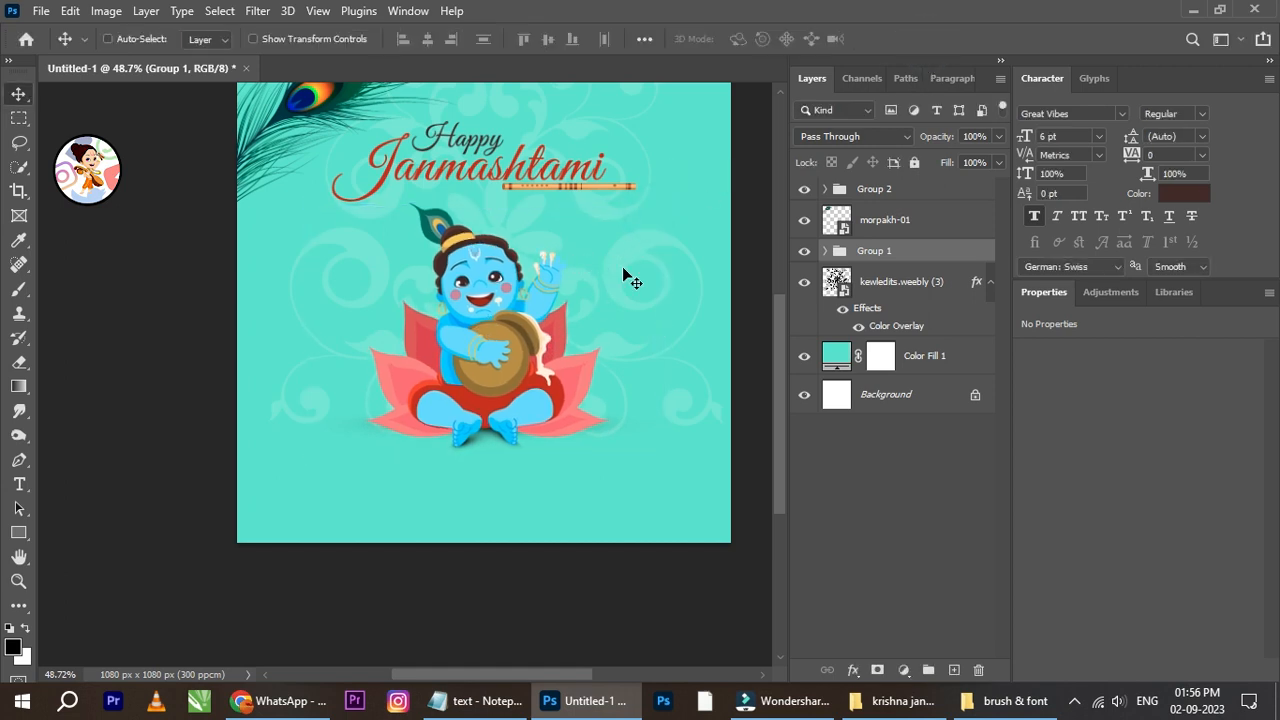
{"action": "left_click", "coordinate": [903, 400], "text": "ctrl"}
{"action": "left_click", "coordinate": [431, 41]}
Add a new empty layer in the Krishna group and place it directly beneath krishna-01
{"action": "scroll", "coordinate": [600, 205], "scroll_direction": "down", "scroll_amount": 3}
{"action": "scroll", "coordinate": [590, 185], "scroll_direction": "up", "scroll_amount": 1}
{"action": "left_click_drag", "start_coordinate": [585, 178], "coordinate": [615, 177]}
{"action": "scroll", "coordinate": [588, 165], "scroll_direction": "up", "scroll_amount": 1}
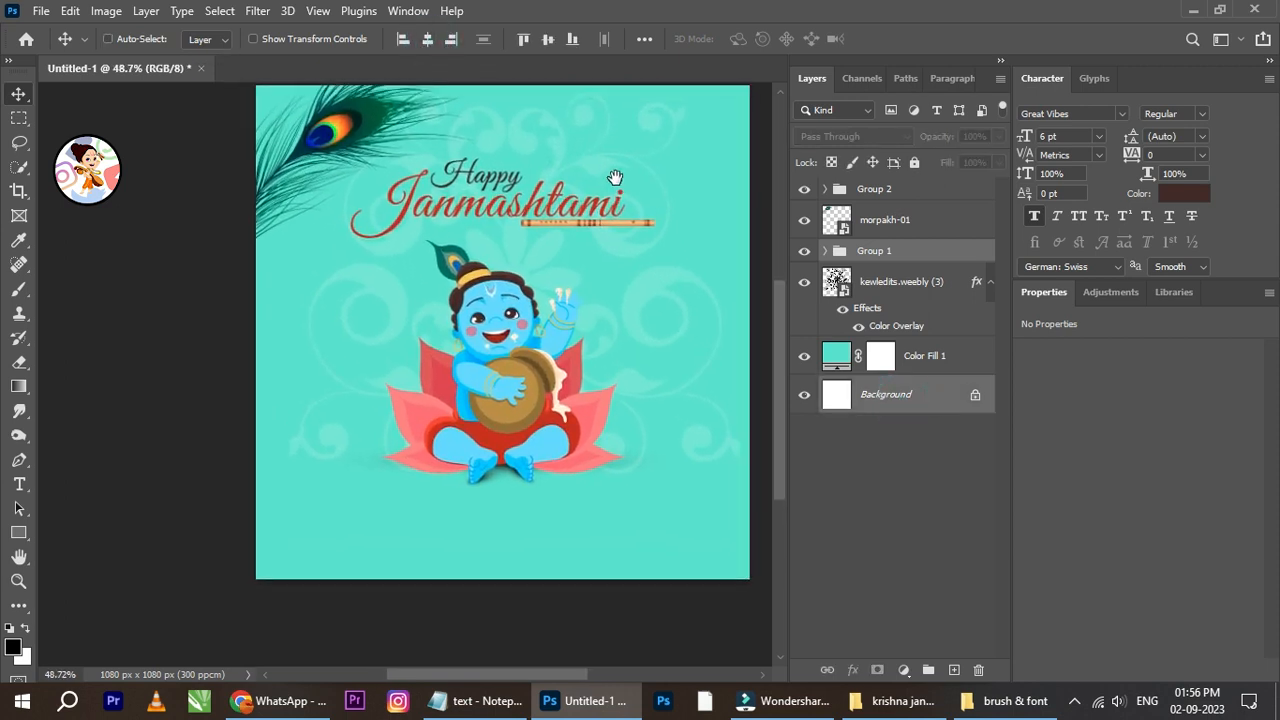
{"action": "left_click_drag", "start_coordinate": [625, 233], "coordinate": [608, 246]}
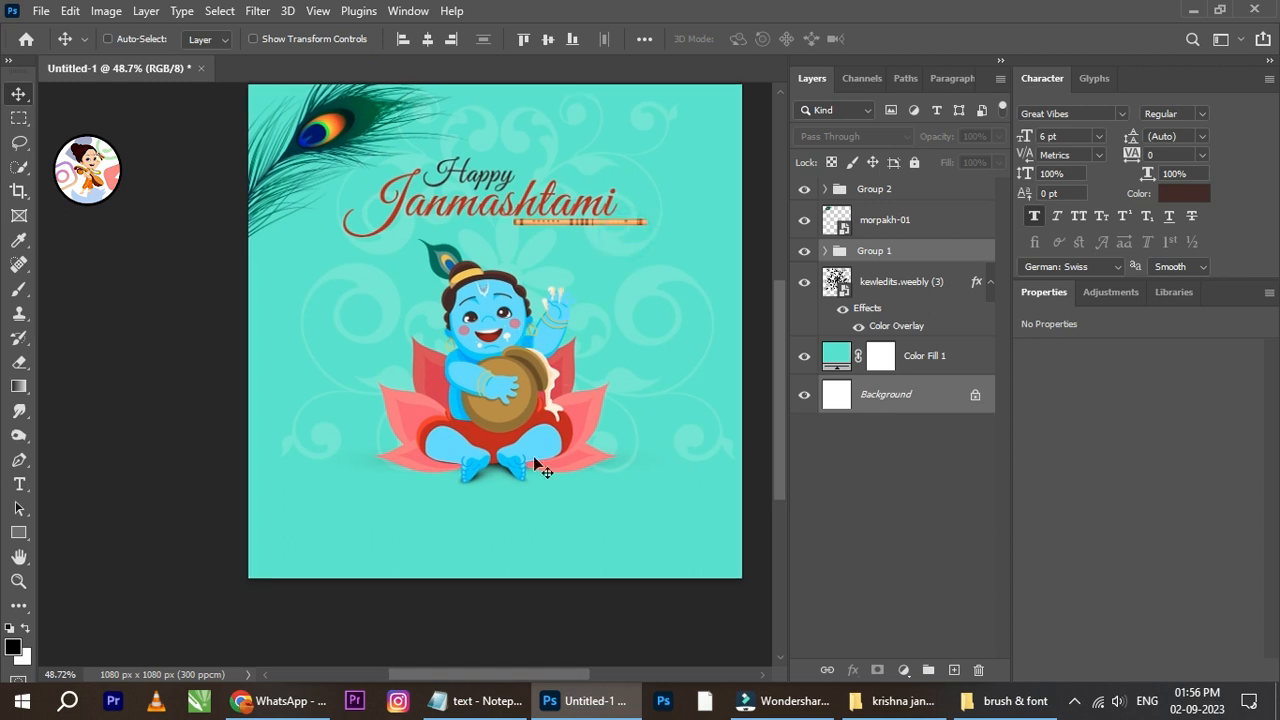
{"action": "scroll", "coordinate": [508, 496], "scroll_direction": "up", "scroll_amount": 2}
{"action": "left_click_drag", "start_coordinate": [526, 454], "coordinate": [527, 377]}
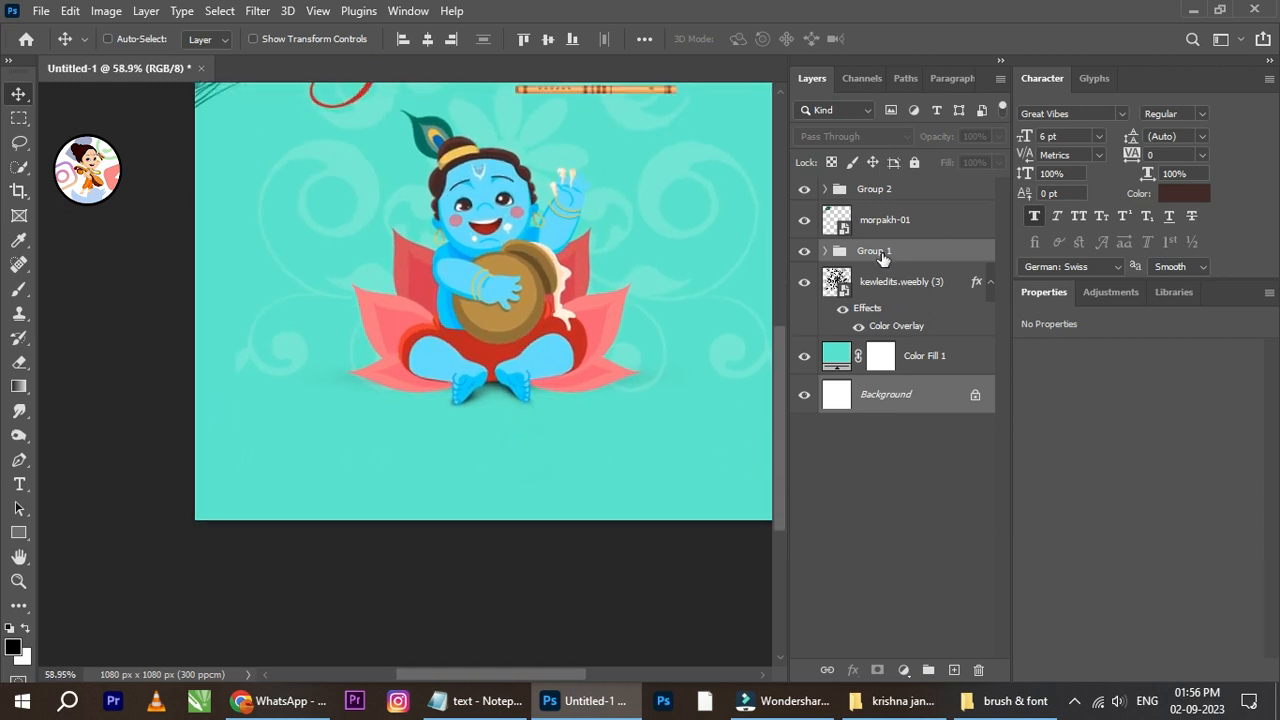
{"action": "left_click", "coordinate": [874, 251]}
{"action": "scroll", "coordinate": [504, 423], "scroll_direction": "up", "scroll_amount": 2}
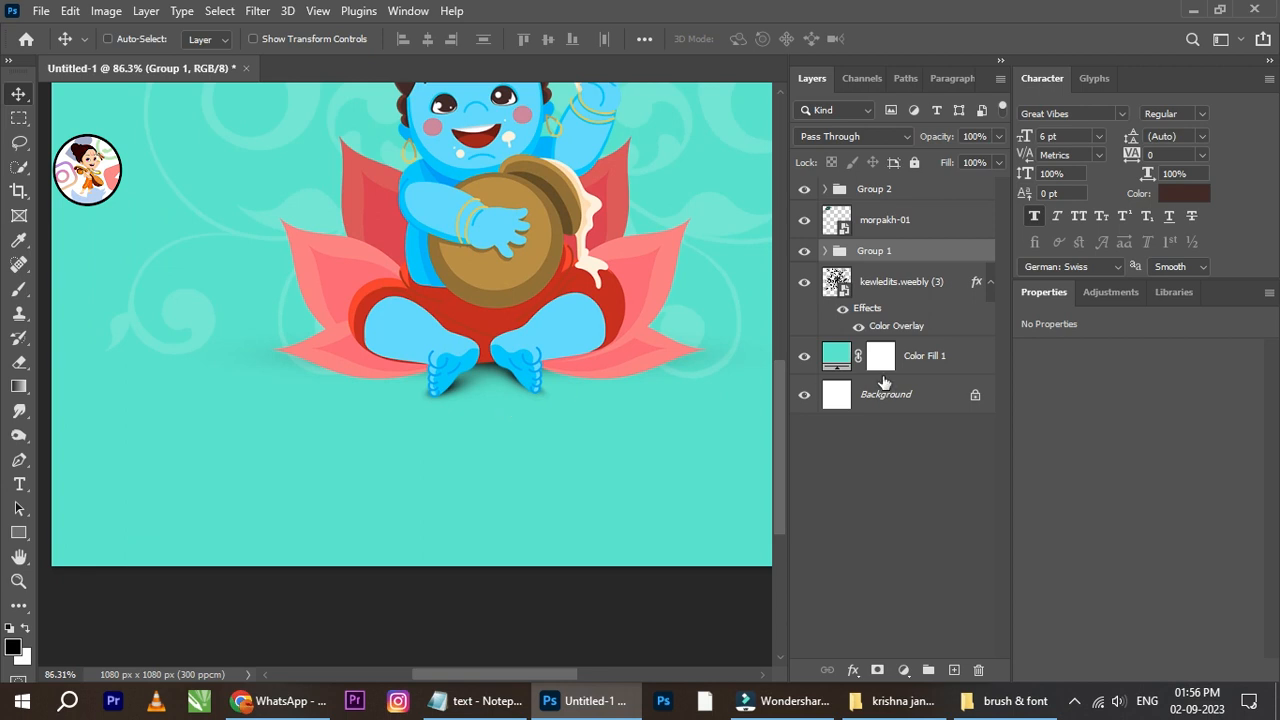
{"action": "left_click", "coordinate": [824, 251]}
{"action": "left_click", "coordinate": [893, 290]}
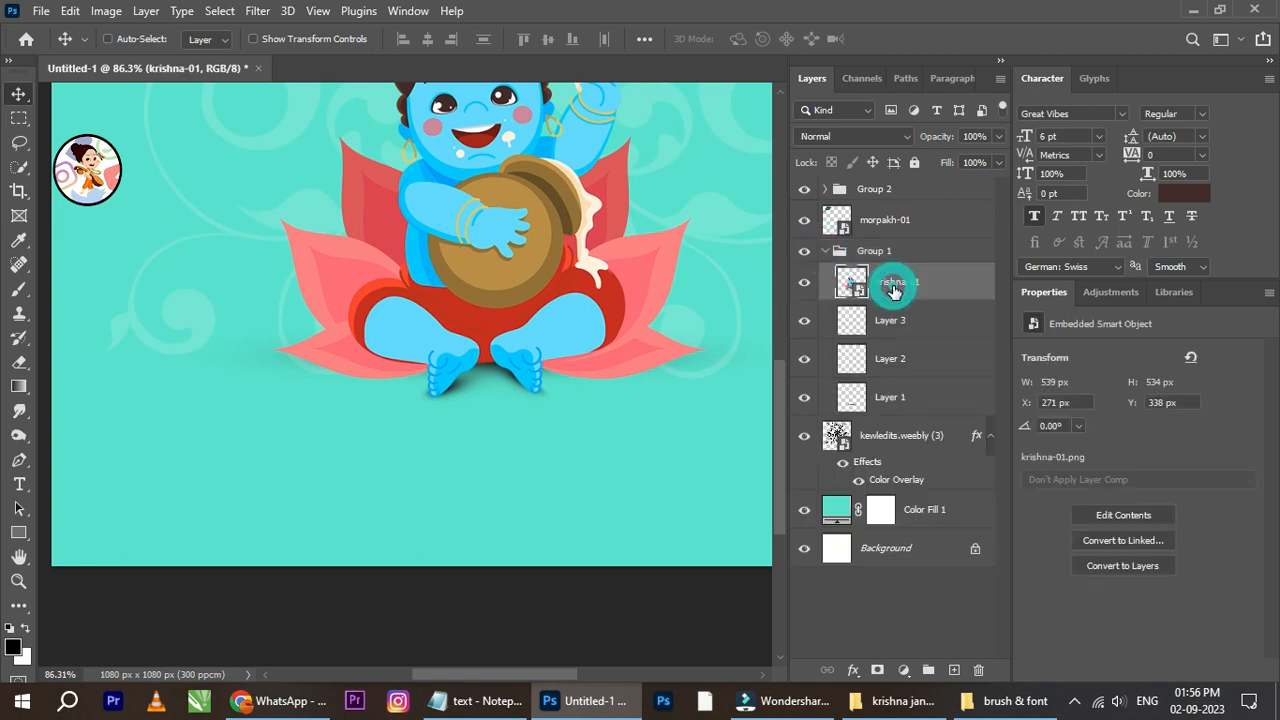
{"action": "left_click", "coordinate": [954, 671]}
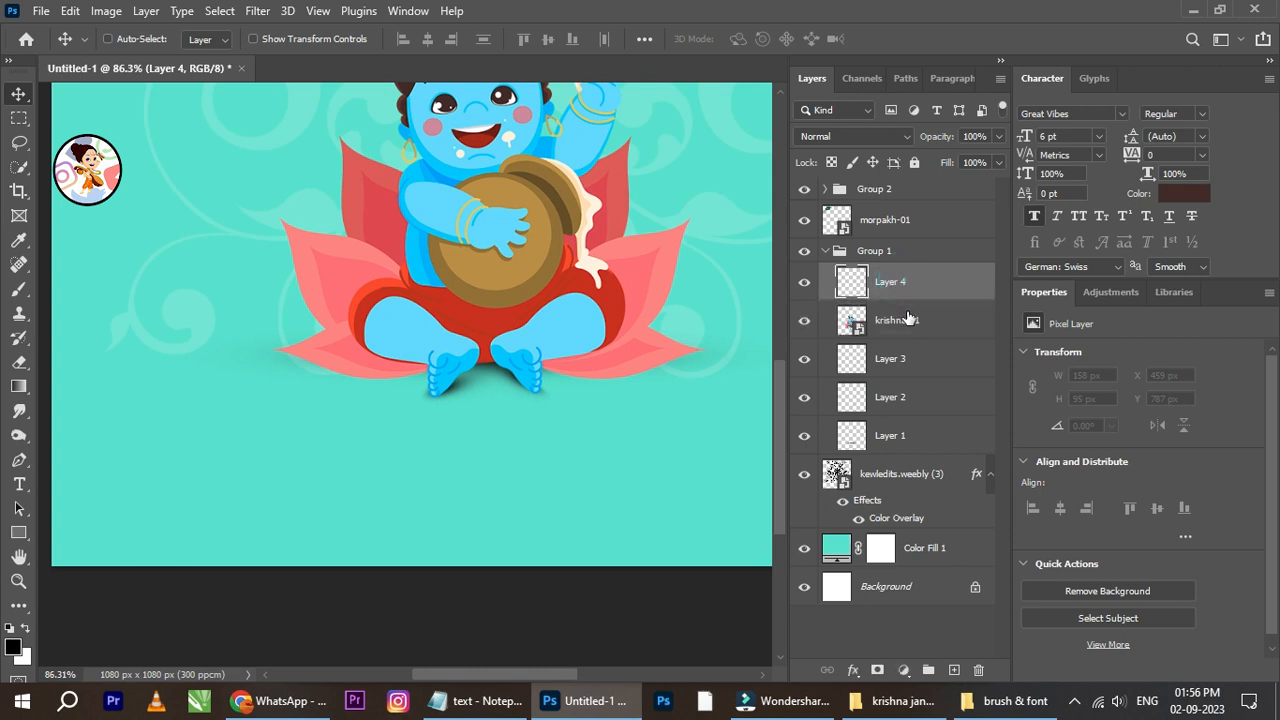
{"action": "left_click_drag", "start_coordinate": [897, 287], "coordinate": [899, 333]}
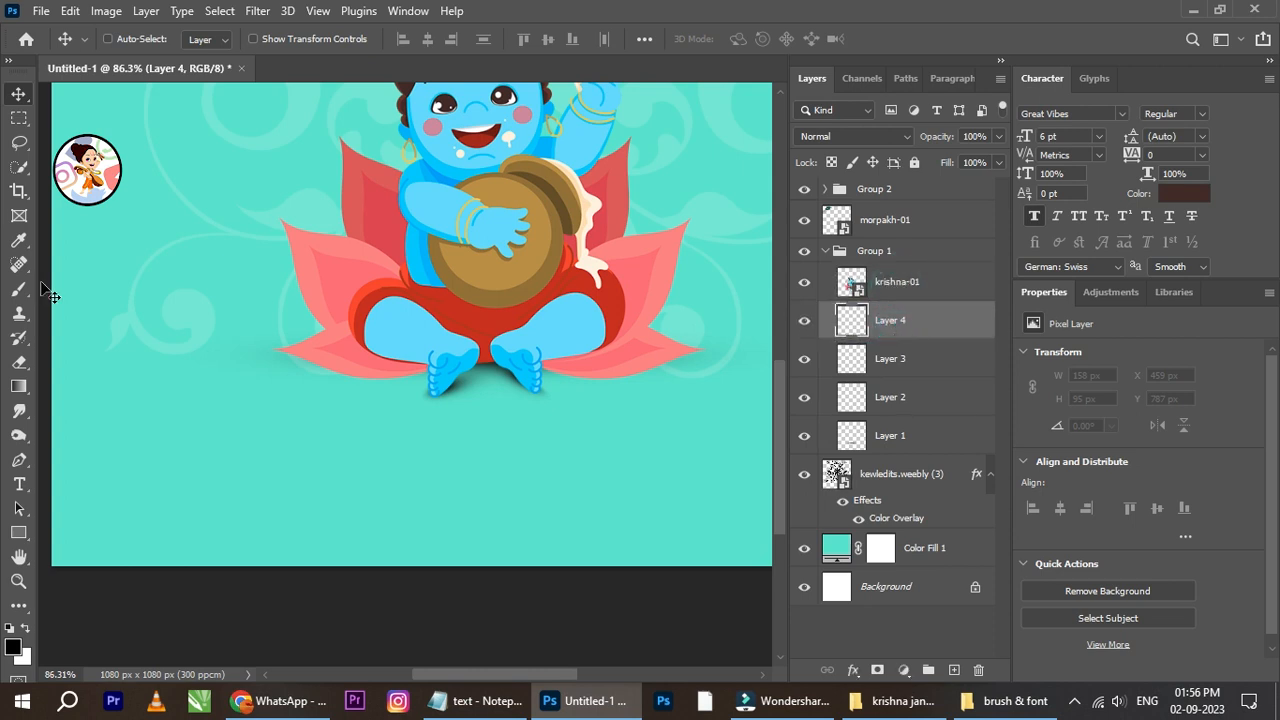
Paint black shadows under both sides of the lotus base on the new layer with a soft round 83 px brush
{"action": "left_click", "coordinate": [19, 289]}
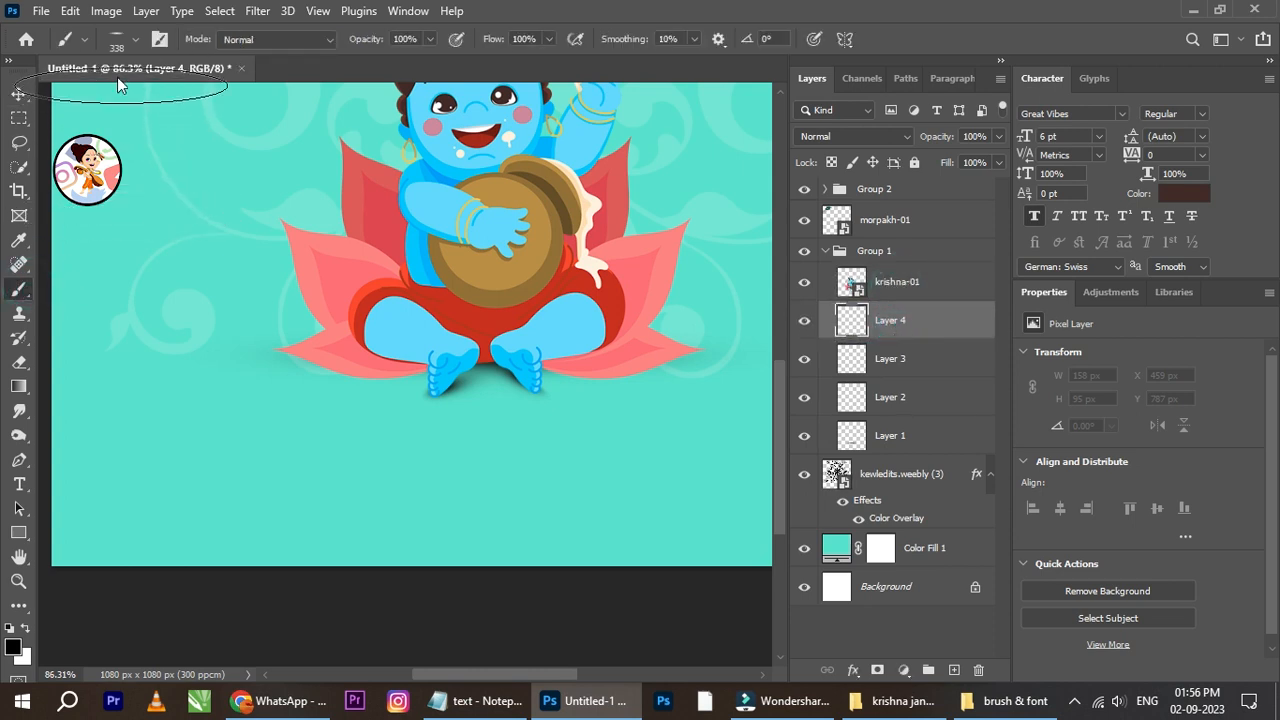
{"action": "left_click", "coordinate": [135, 40]}
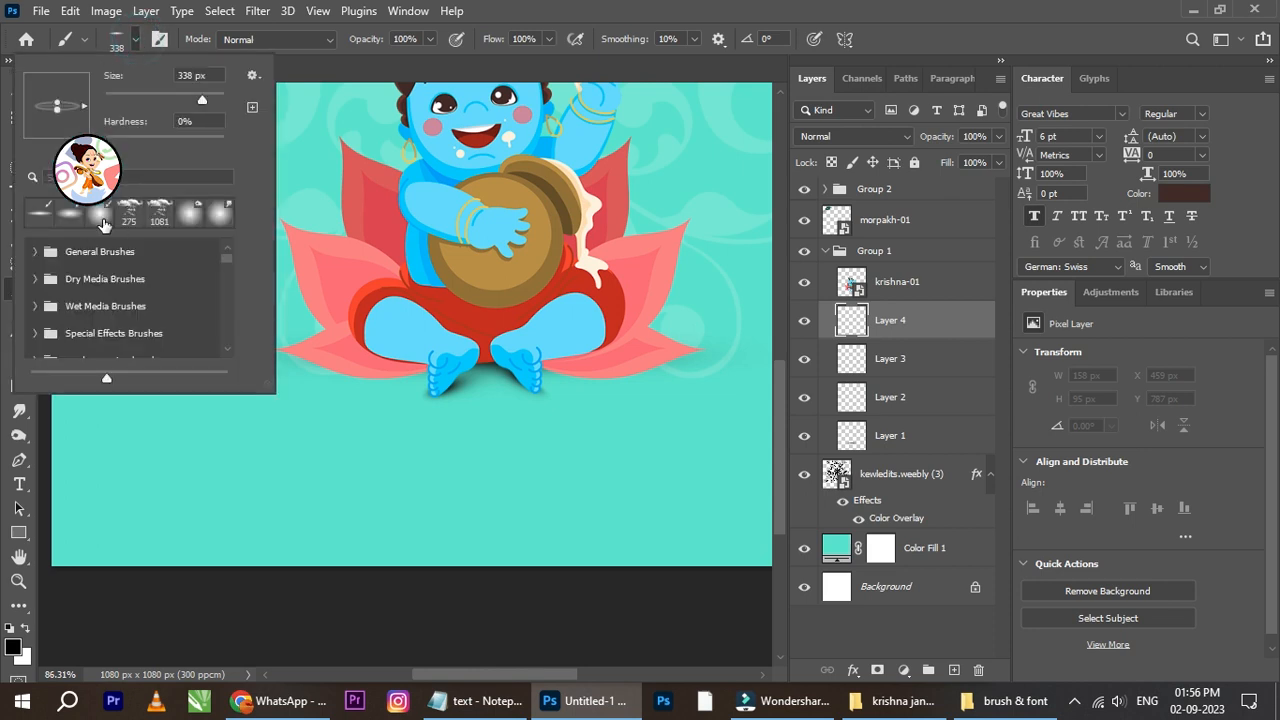
{"action": "left_click", "coordinate": [101, 214]}
{"action": "left_click_drag", "start_coordinate": [188, 95], "coordinate": [154, 97]}
{"action": "mouse_move", "coordinate": [410, 362]}
{"action": "left_mouse_down"}
{"action": "mouse_move", "coordinate": [320, 358]}
{"action": "mouse_move", "coordinate": [312, 346]}
{"action": "left_mouse_up"}
{"action": "mouse_move", "coordinate": [558, 372]}
{"action": "left_mouse_down"}
{"action": "mouse_move", "coordinate": [637, 352]}
{"action": "mouse_move", "coordinate": [708, 355]}
{"action": "left_mouse_up"}
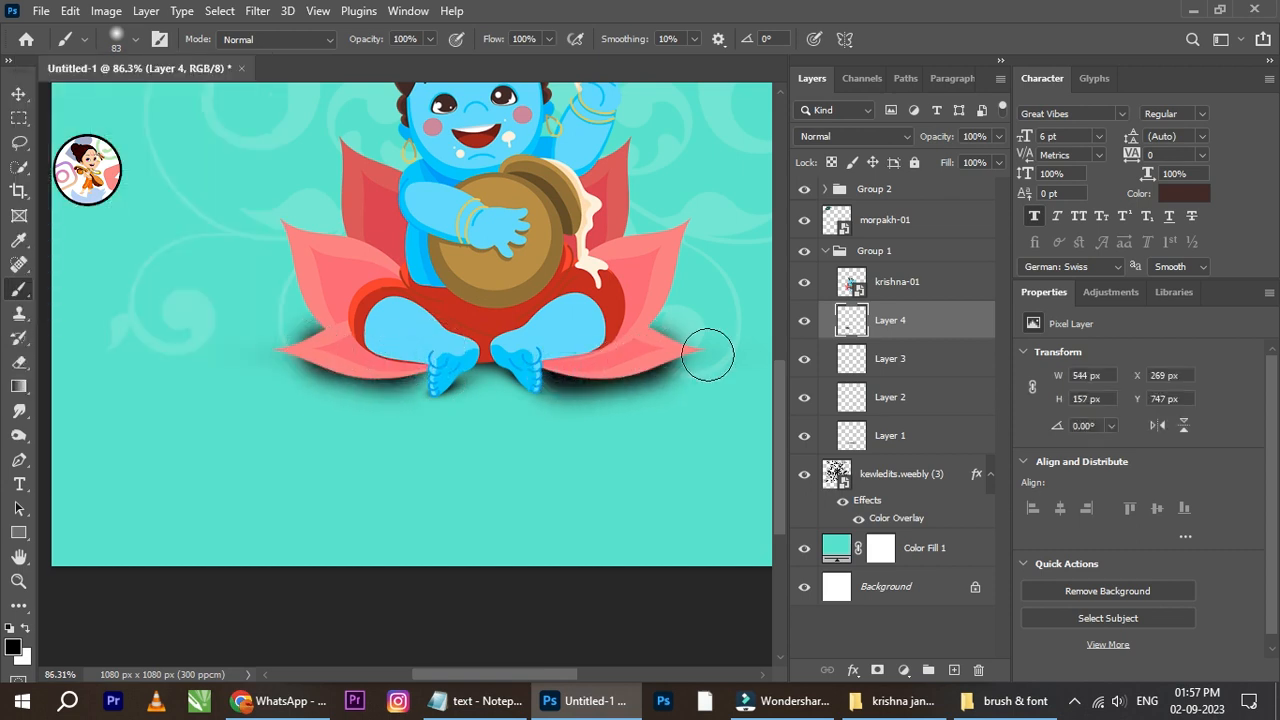
Flatten the painted lotus shadow to about 545 by 53 px and align it with the lower edge of the petals
{"action": "left_click", "coordinate": [19, 94]}
{"action": "key", "text": "ctrl+t"}
{"action": "left_click_drag", "start_coordinate": [494, 422], "coordinate": [493, 404]}
{"action": "left_click_drag", "start_coordinate": [490, 296], "coordinate": [491, 322]}
{"action": "left_click_drag", "start_coordinate": [490, 401], "coordinate": [490, 387]}
{"action": "left_click_drag", "start_coordinate": [272, 352], "coordinate": [284, 353]}
{"action": "left_click_drag", "start_coordinate": [706, 352], "coordinate": [698, 353]}
{"action": "left_click_drag", "start_coordinate": [498, 394], "coordinate": [492, 378]}
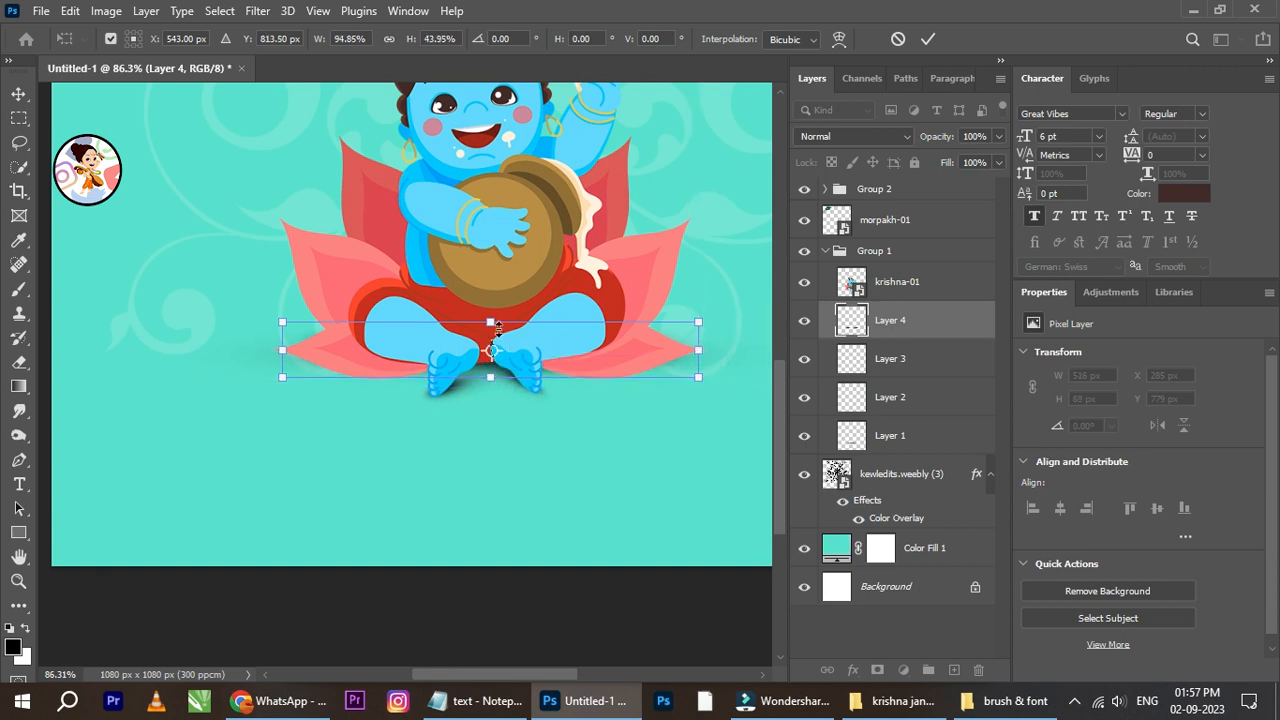
{"action": "left_click_drag", "start_coordinate": [495, 325], "coordinate": [494, 338]}
{"action": "left_click_drag", "start_coordinate": [698, 356], "coordinate": [704, 356]}
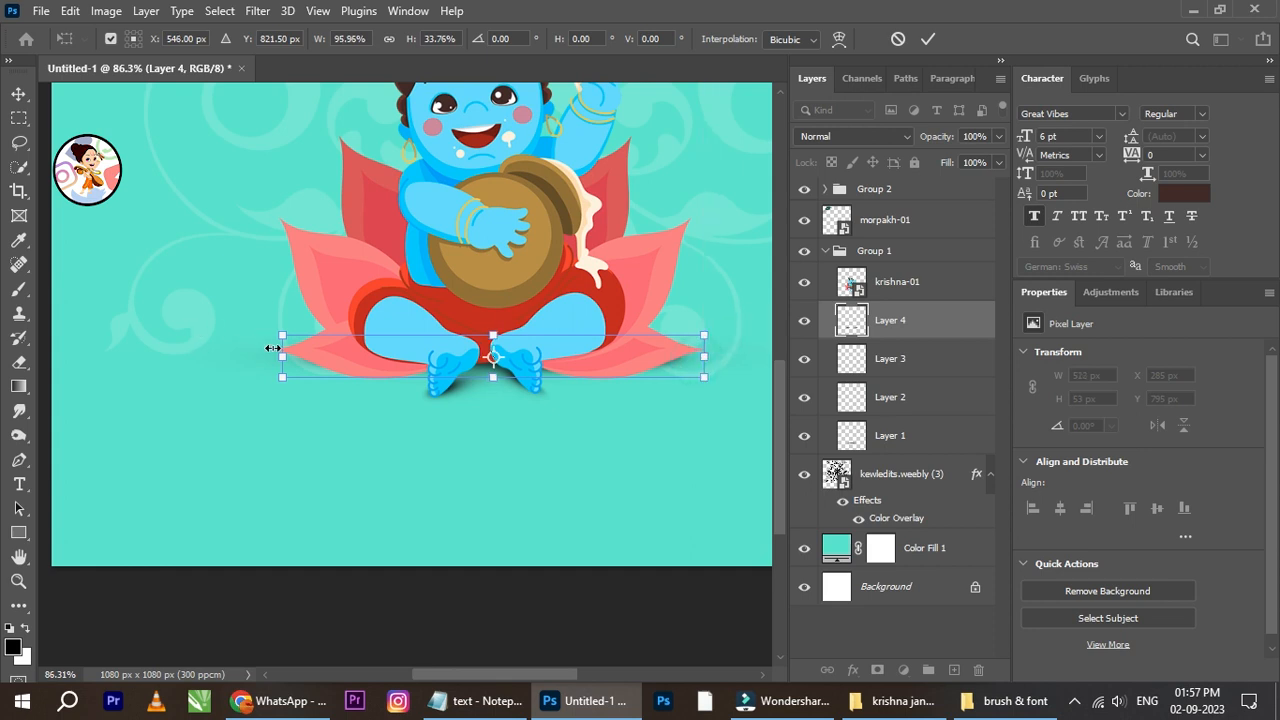
{"action": "left_click_drag", "start_coordinate": [282, 355], "coordinate": [262, 356]}
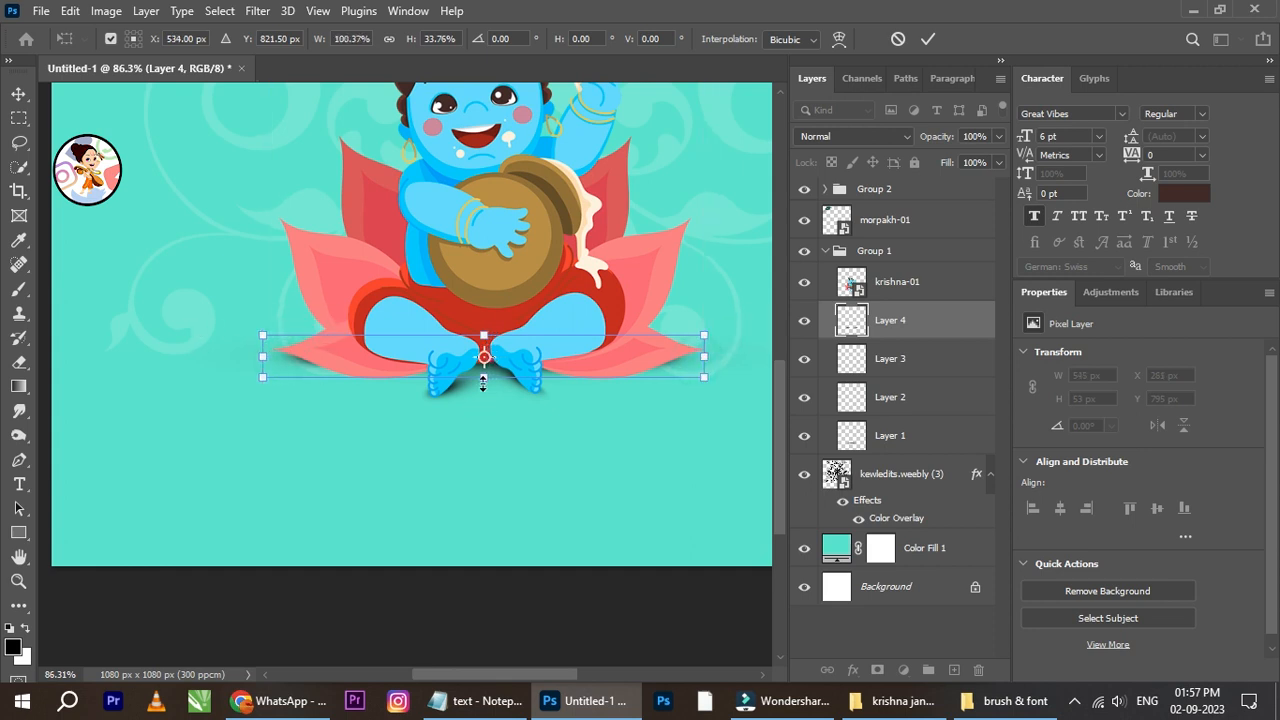
{"action": "left_click_drag", "start_coordinate": [483, 383], "coordinate": [485, 388]}
{"action": "left_click", "coordinate": [928, 38]}
Collapse the Krishna group and examine the new shadow and the overall composition of the post
{"action": "scroll", "coordinate": [505, 258], "scroll_direction": "down", "scroll_amount": 1}
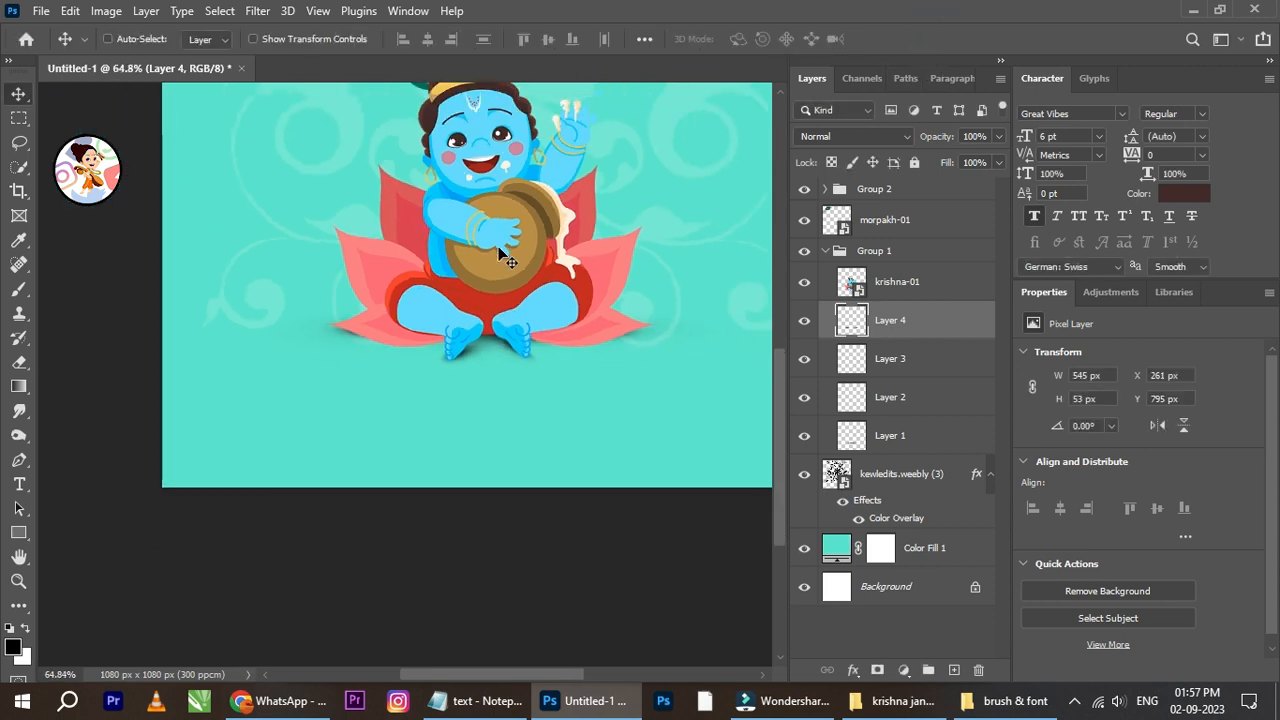
{"action": "scroll", "coordinate": [502, 248], "scroll_direction": "down", "scroll_amount": 3}
{"action": "left_click_drag", "start_coordinate": [591, 207], "coordinate": [585, 273]}
{"action": "left_click", "coordinate": [825, 250]}
{"action": "scroll", "coordinate": [490, 258], "scroll_direction": "down", "scroll_amount": 3}
{"action": "scroll", "coordinate": [492, 250], "scroll_direction": "up", "scroll_amount": 3}
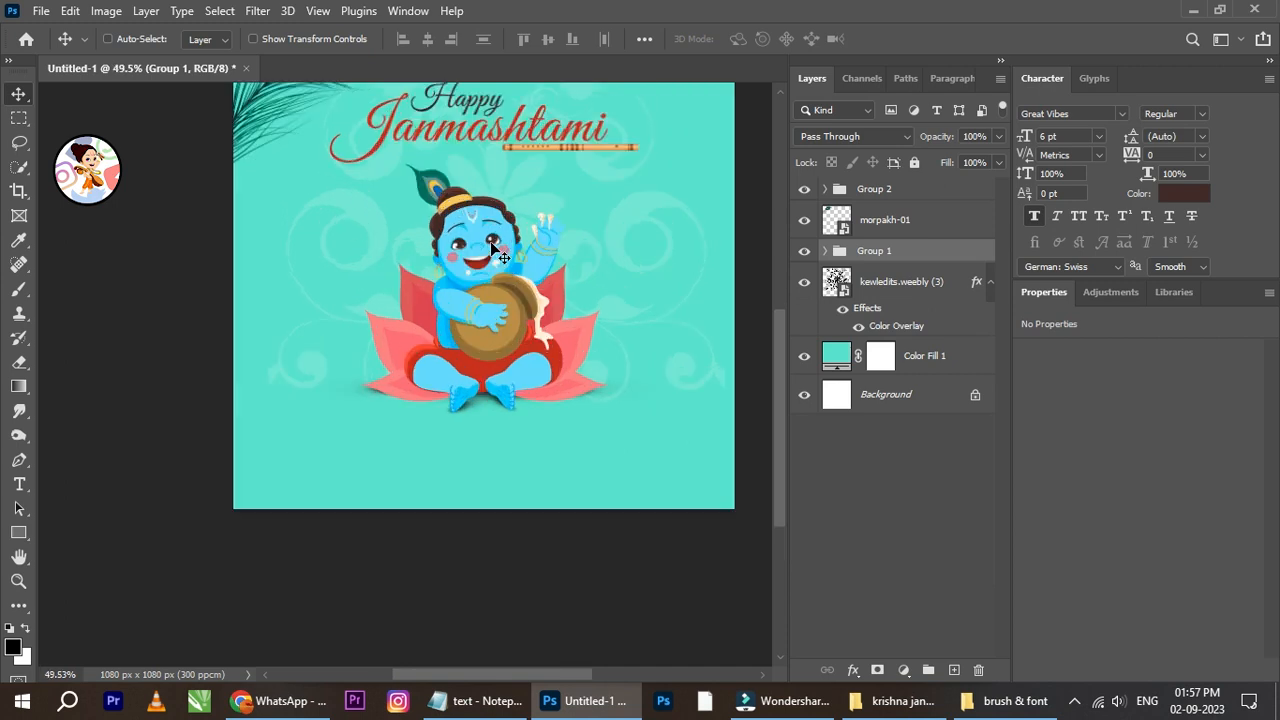
{"action": "left_click_drag", "start_coordinate": [505, 283], "coordinate": [505, 317]}
{"action": "scroll", "coordinate": [506, 205], "scroll_direction": "down", "scroll_amount": 3}
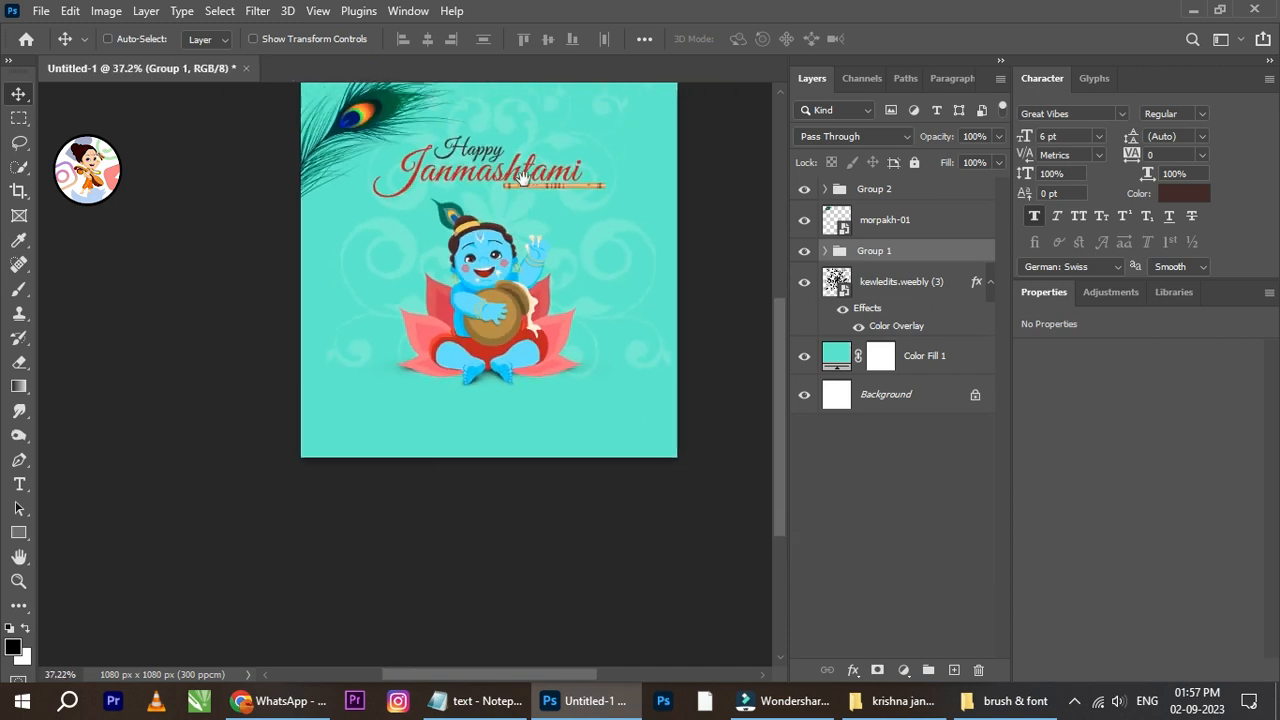
{"action": "left_click_drag", "start_coordinate": [595, 230], "coordinate": [595, 272]}
Copy the sentence "Sending your way, warm heartfelt wishes. May you enjoy this joyous occasion." from the Notepad file and return to Photoshop
{"action": "left_click", "coordinate": [478, 700]}
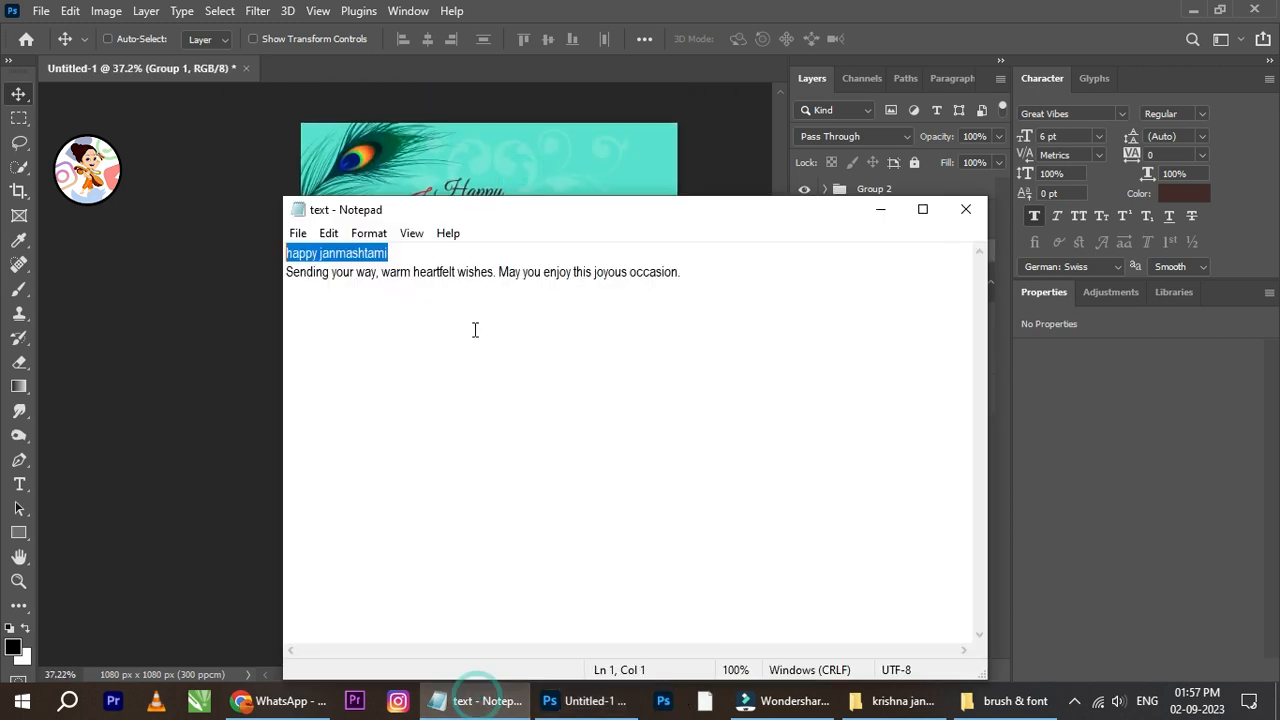
{"action": "left_click_drag", "start_coordinate": [692, 271], "coordinate": [287, 302]}
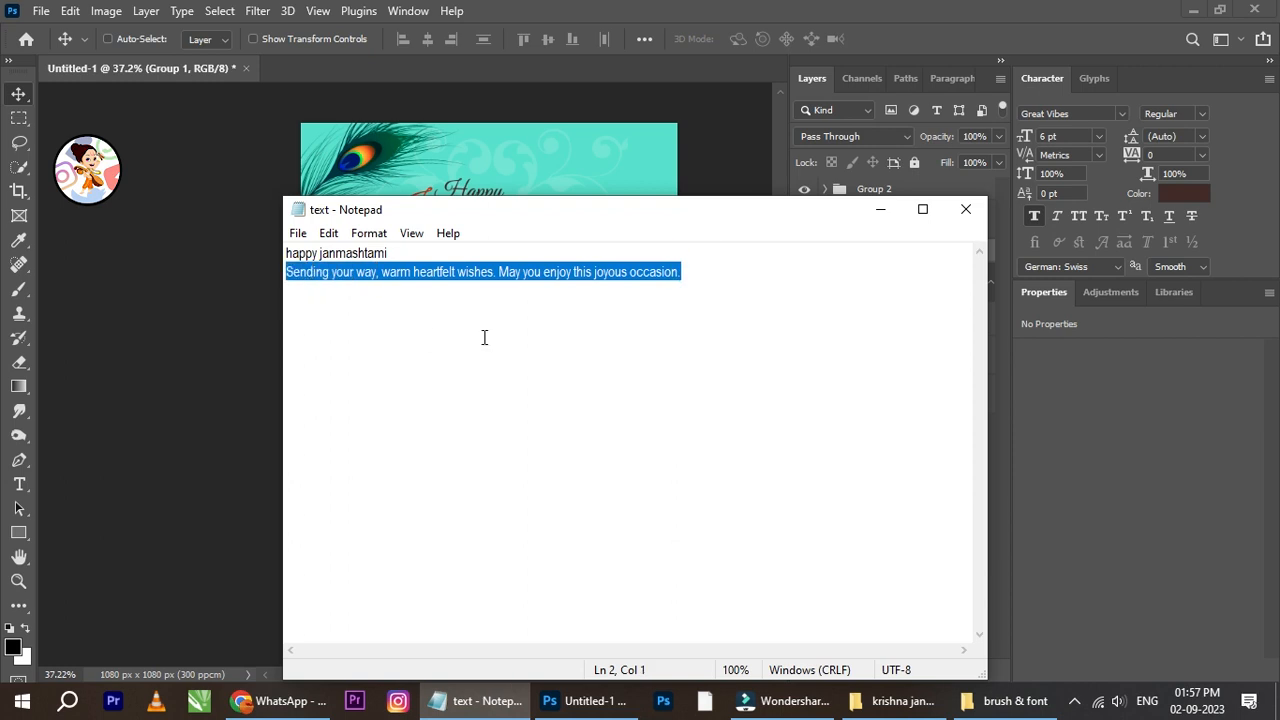
{"action": "left_click", "coordinate": [588, 700]}
Add a centred text layer below Krishna containing the copied wishes sentence
{"action": "scroll", "coordinate": [524, 421], "scroll_direction": "up", "scroll_amount": 1}
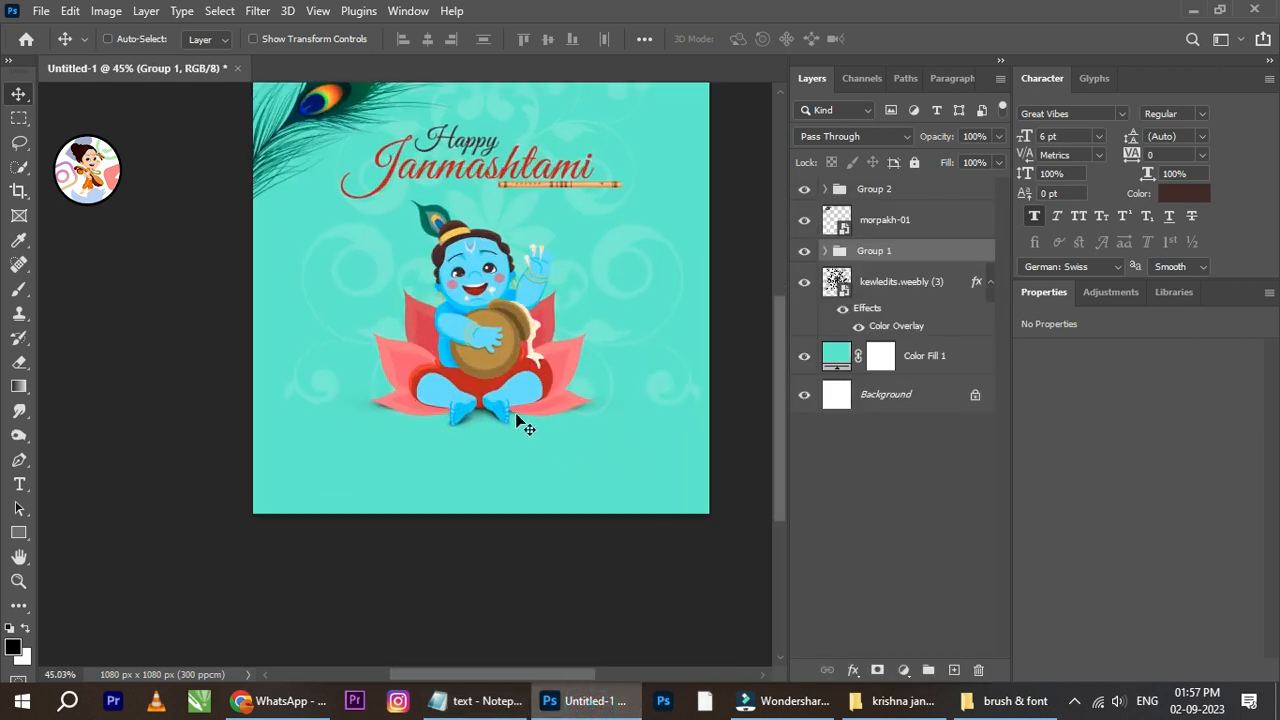
{"action": "left_click", "coordinate": [19, 484]}
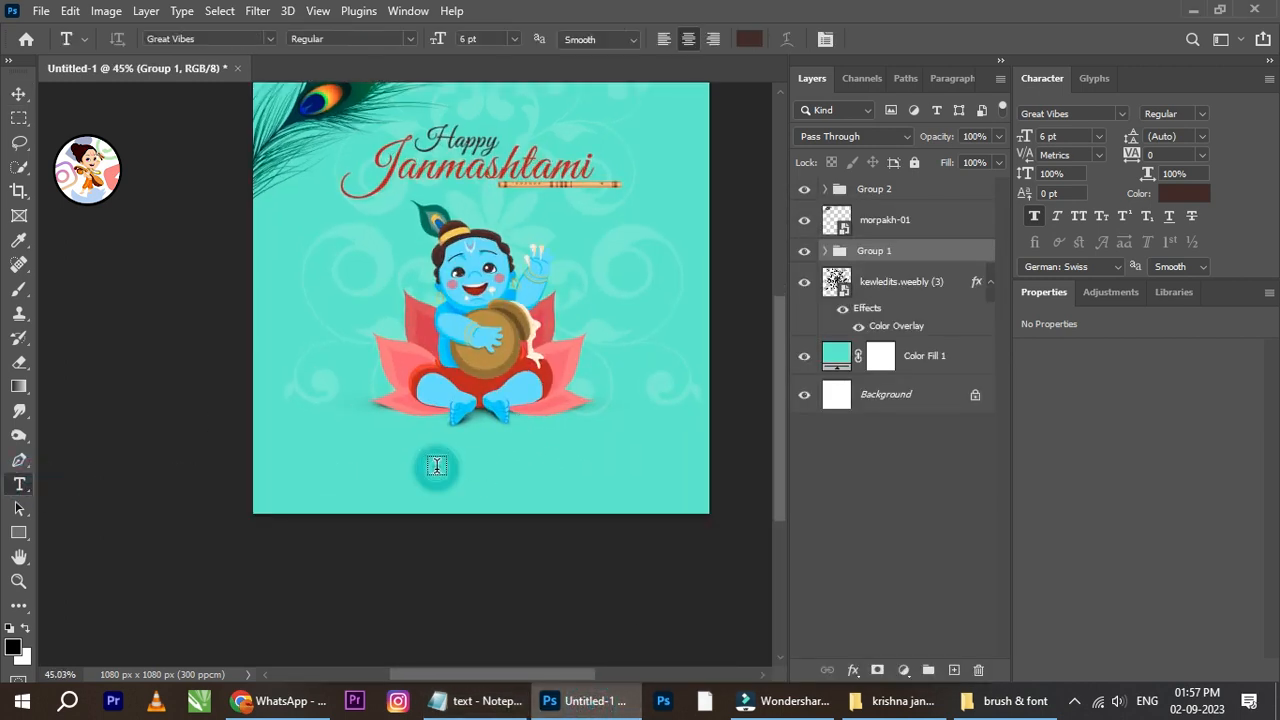
{"action": "left_click", "coordinate": [440, 464]}
{"action": "scroll", "coordinate": [465, 463], "scroll_direction": "up", "scroll_amount": 1}
{"action": "key", "text": "ctrl+v"}
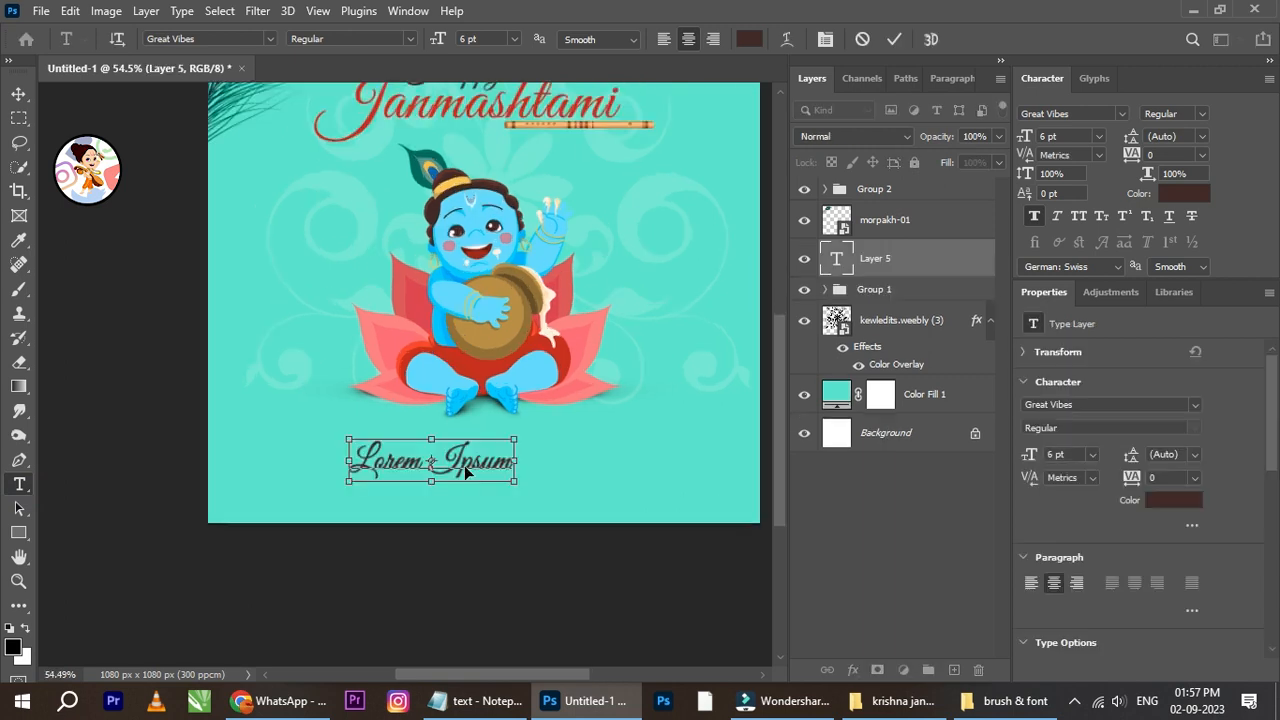
{"action": "left_click", "coordinate": [19, 94]}
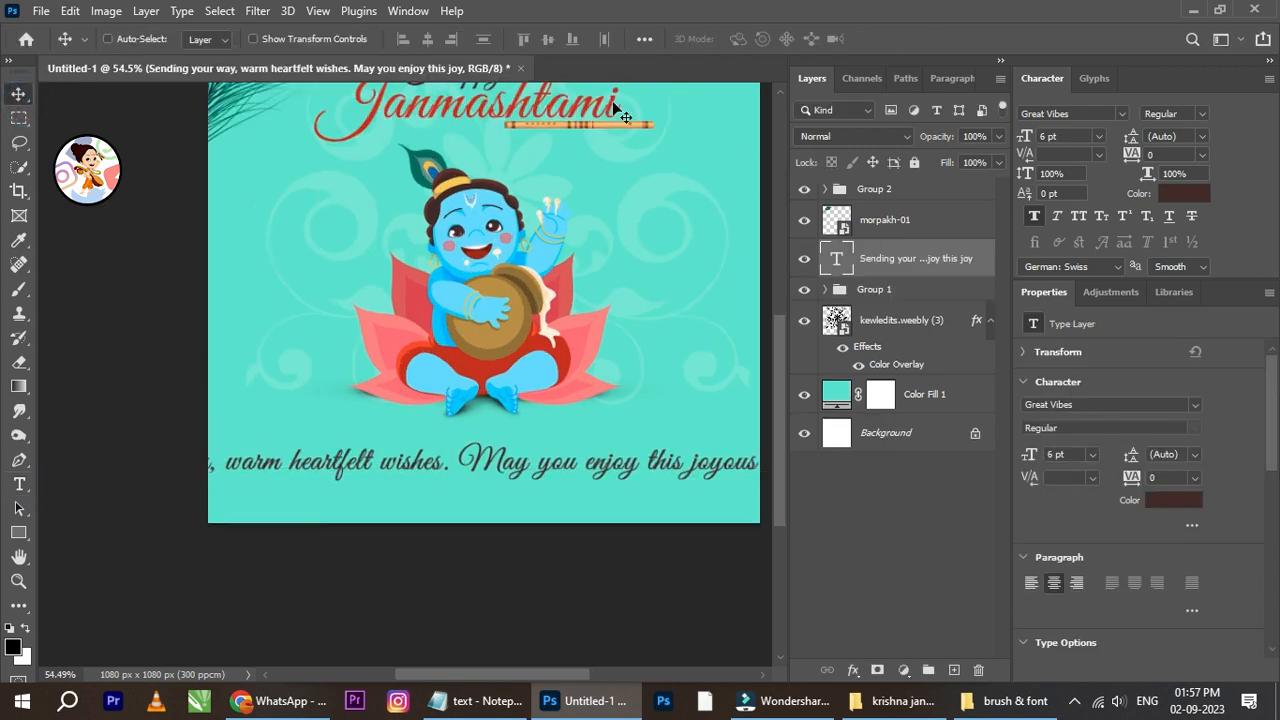
Set the wishes text to Montserrat at 4 pt
{"action": "left_click", "coordinate": [1124, 115]}
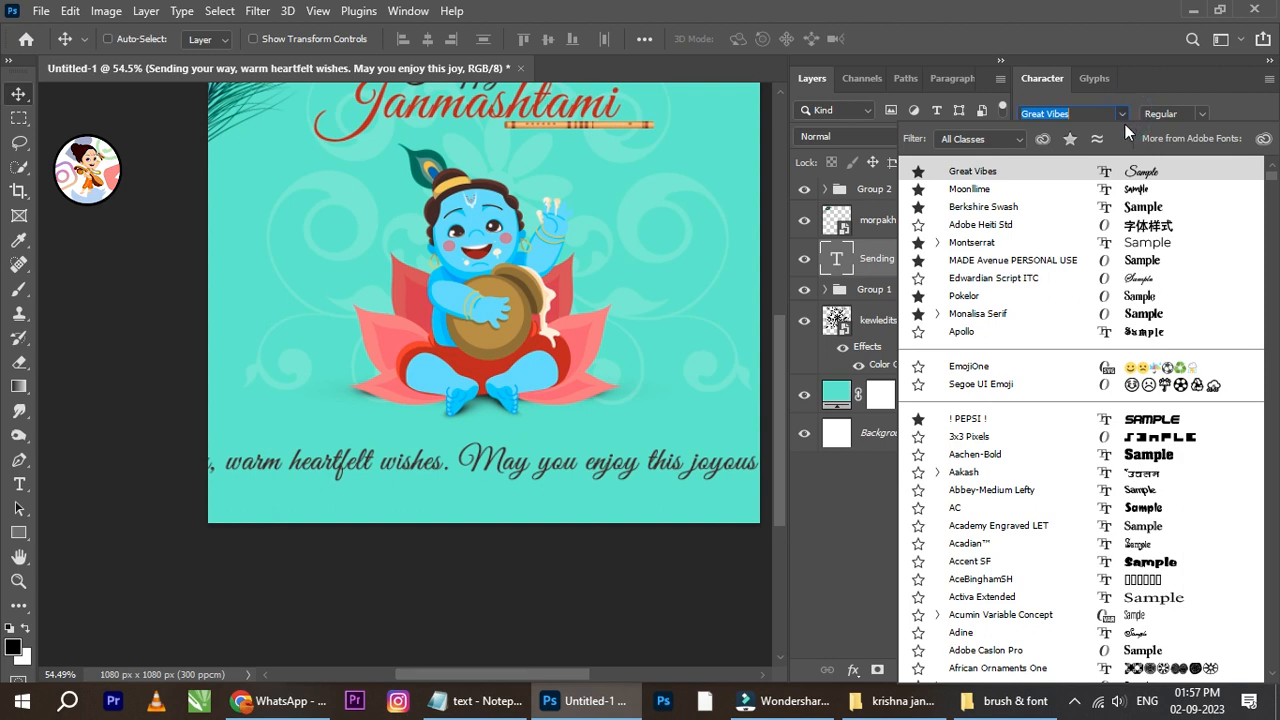
{"action": "left_click", "coordinate": [1140, 244]}
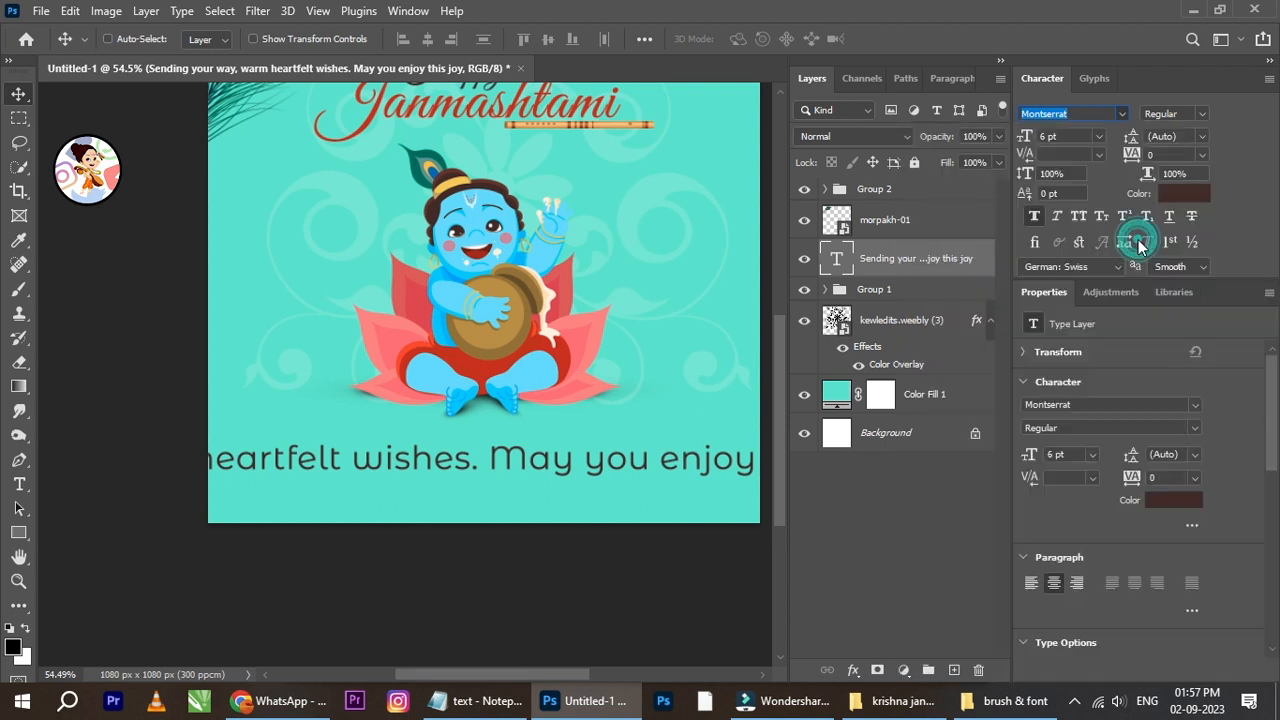
{"action": "left_click", "coordinate": [1097, 137]}
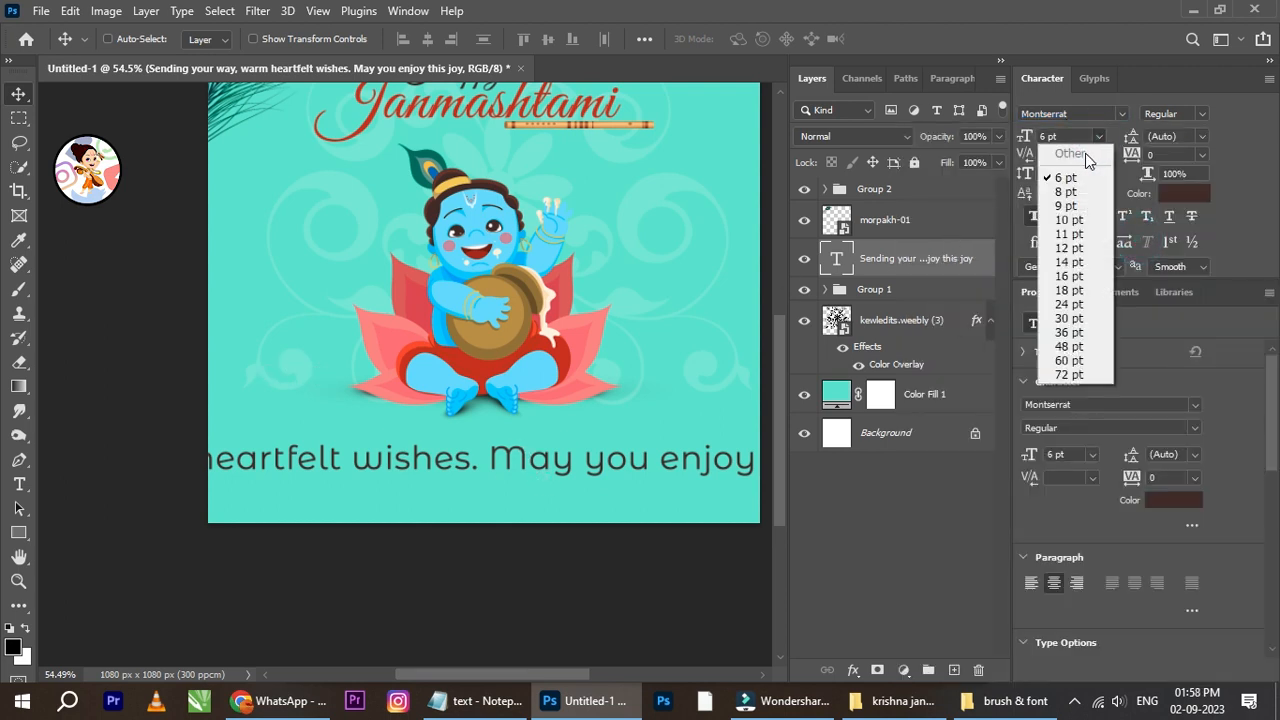
{"action": "left_click", "coordinate": [1064, 137]}
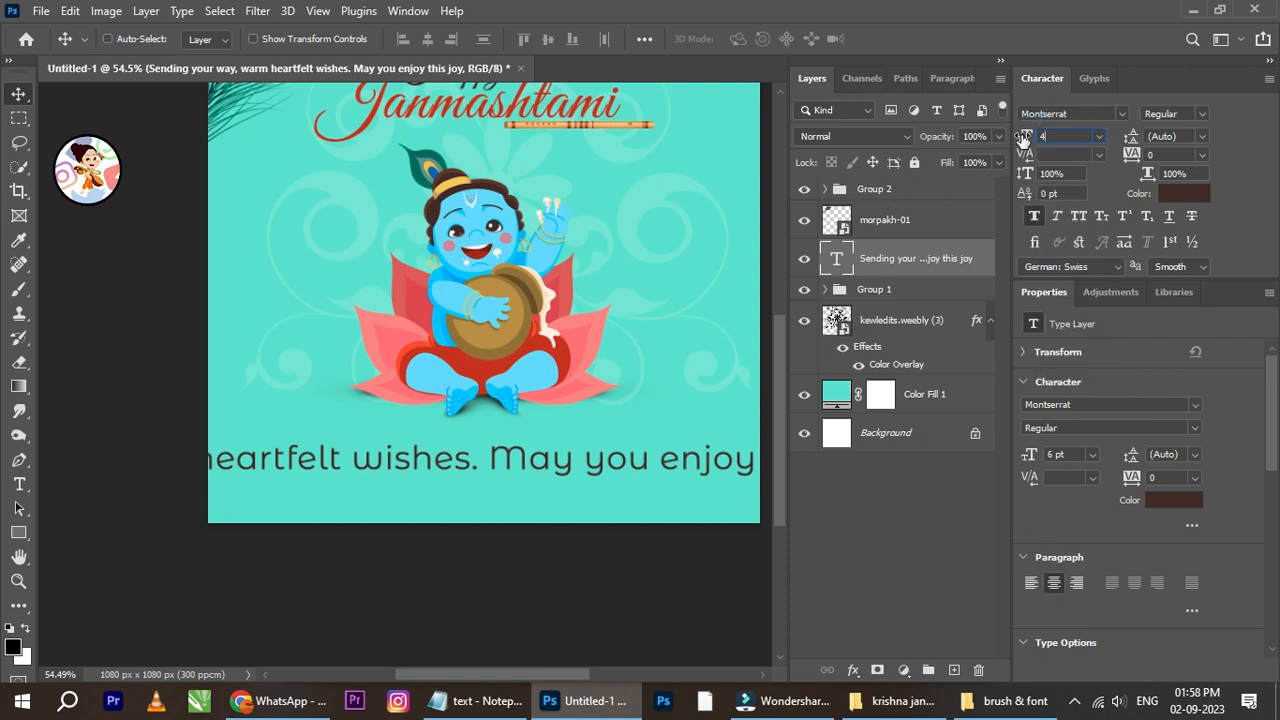
{"action": "scroll", "coordinate": [609, 450], "scroll_direction": "down", "scroll_amount": 3}
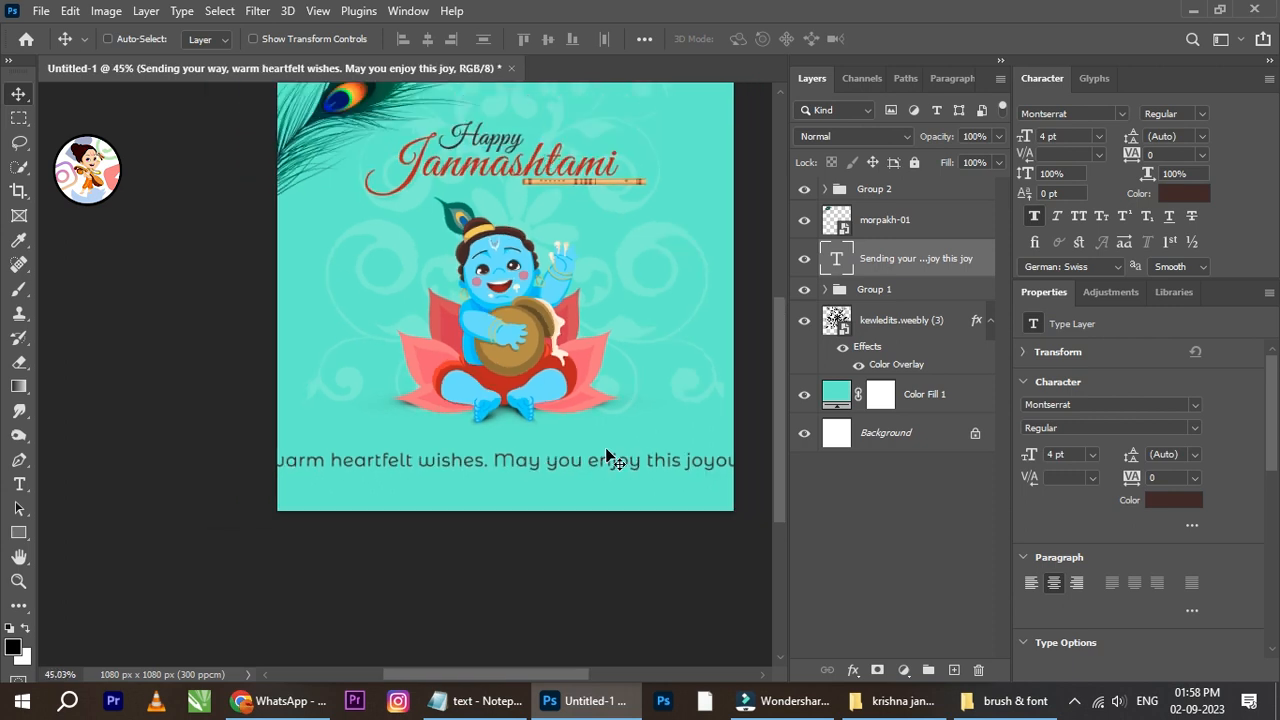
{"action": "scroll", "coordinate": [607, 450], "scroll_direction": "up", "scroll_amount": 2}
{"action": "scroll", "coordinate": [607, 443], "scroll_direction": "up", "scroll_amount": 2}
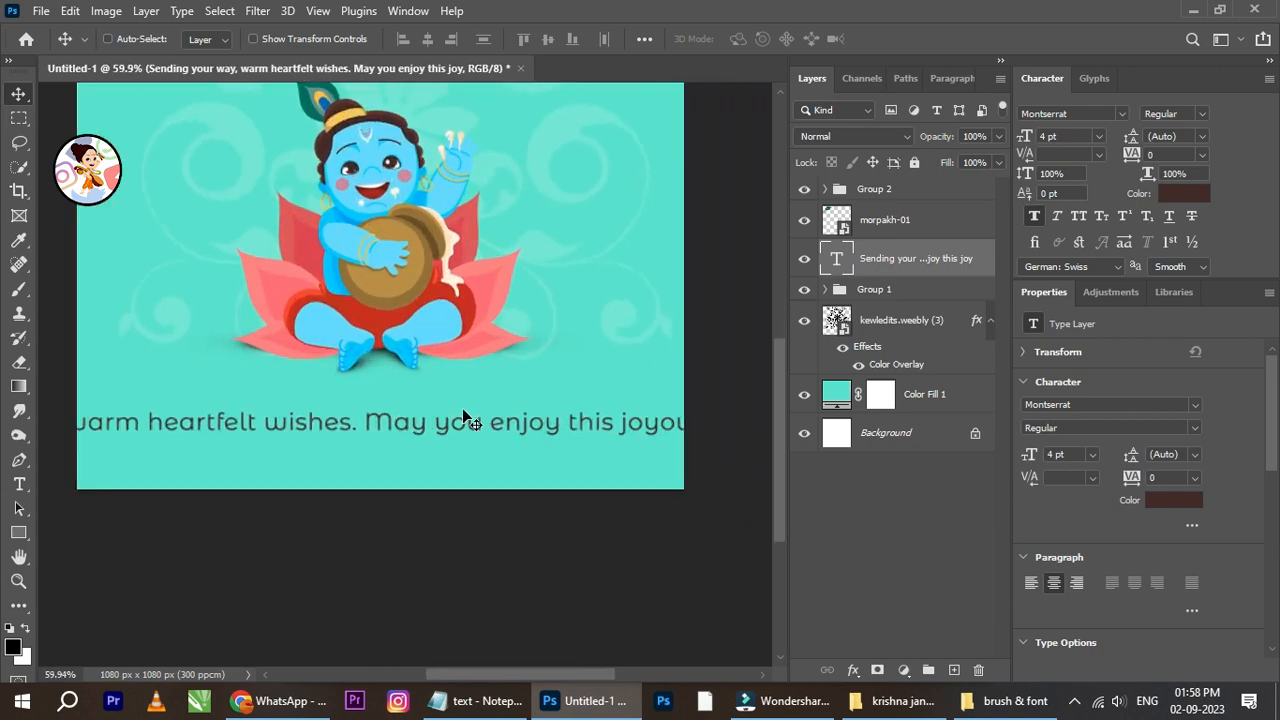
Scale the wishes text down to about 75.76% of its size
{"action": "key", "text": "ctrl+t"}
{"action": "scroll", "coordinate": [477, 408], "scroll_direction": "down", "scroll_amount": 2}
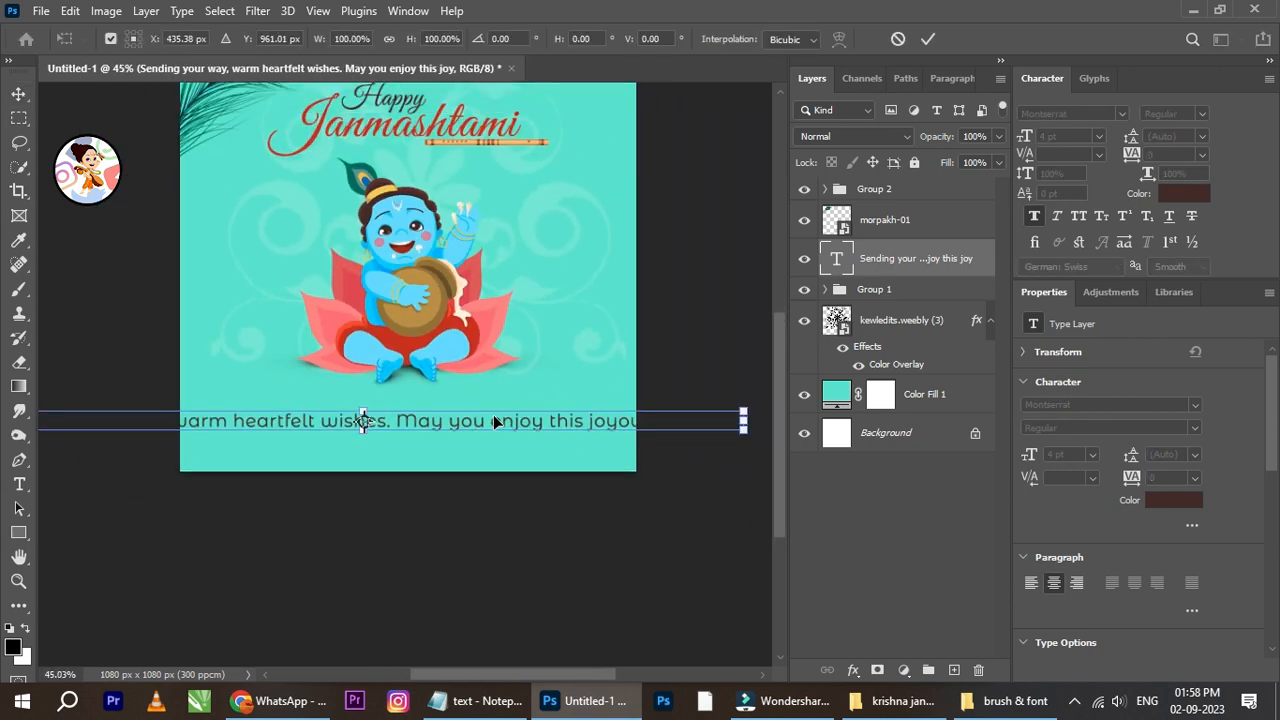
{"action": "left_click_drag", "start_coordinate": [743, 419], "coordinate": [560, 423]}
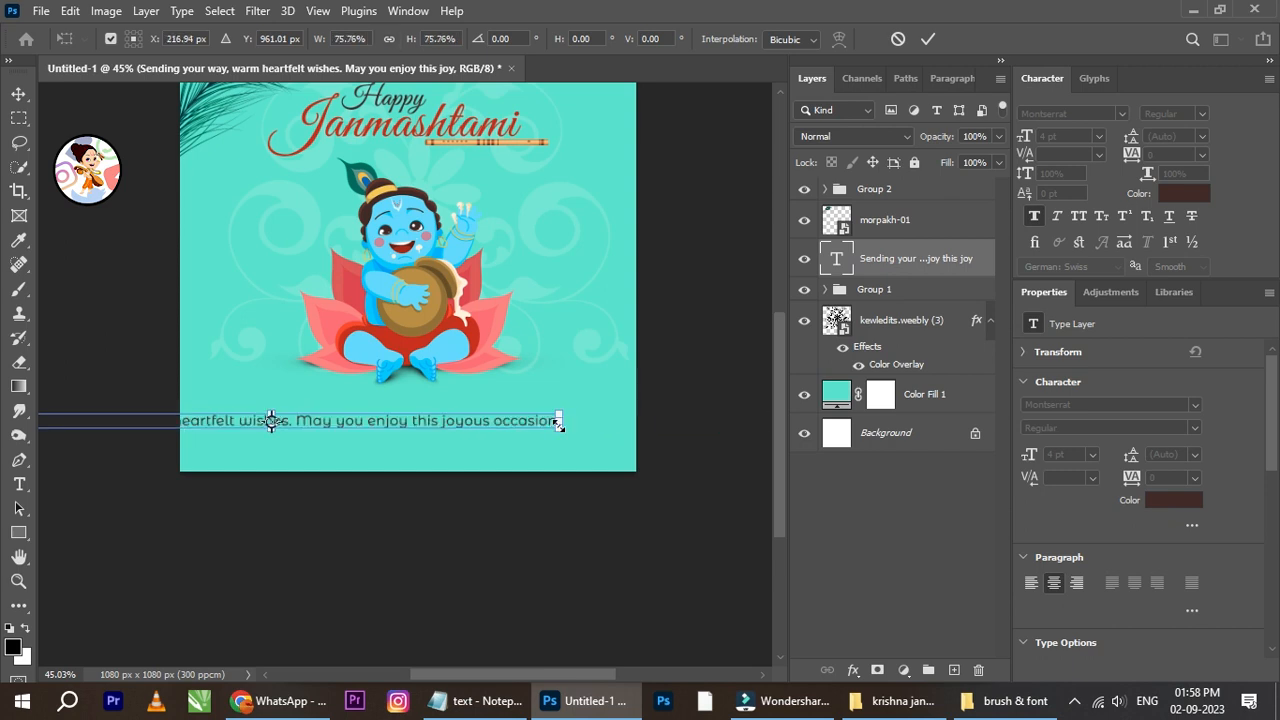
{"action": "left_click", "coordinate": [928, 39]}
{"action": "scroll", "coordinate": [337, 426], "scroll_direction": "up", "scroll_amount": 2}
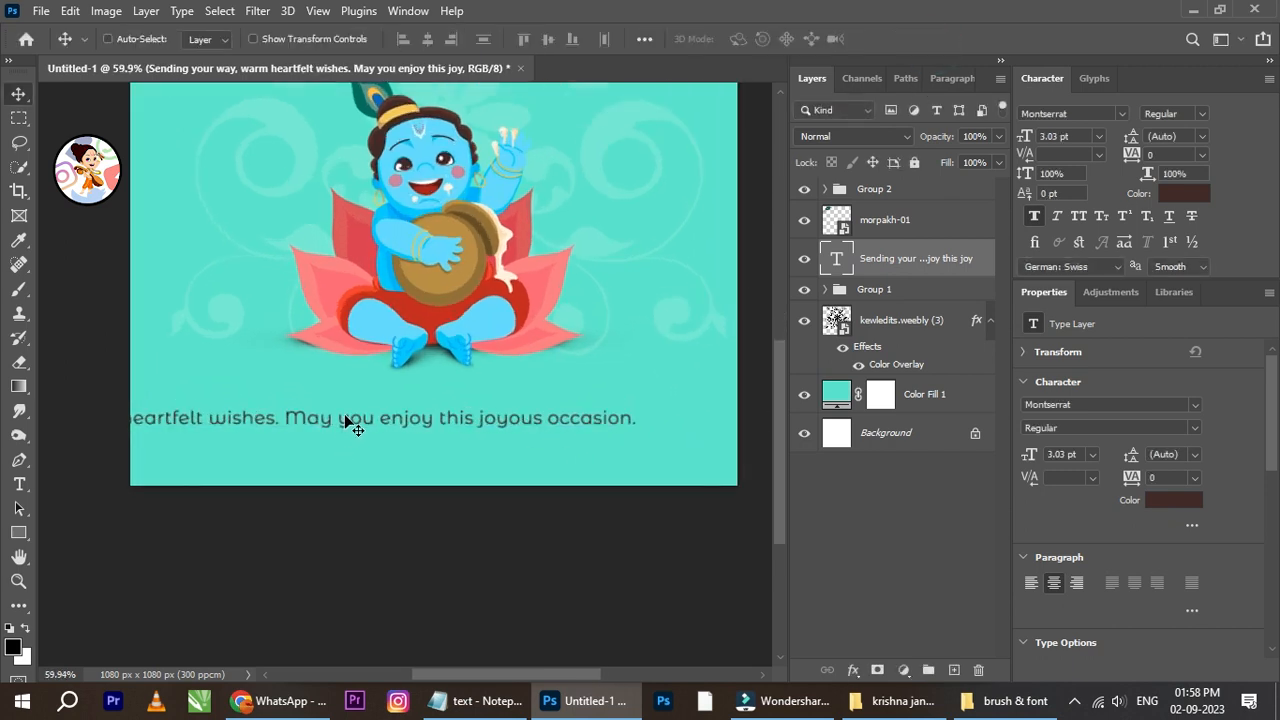
Break the wishes text into two lines before "May" and place it within the canvas below Krishna
{"action": "left_click", "coordinate": [27, 489]}
{"action": "scroll", "coordinate": [410, 366], "scroll_direction": "up", "scroll_amount": 1}
{"action": "left_click", "coordinate": [272, 424]}
{"action": "key", "text": "Return"}
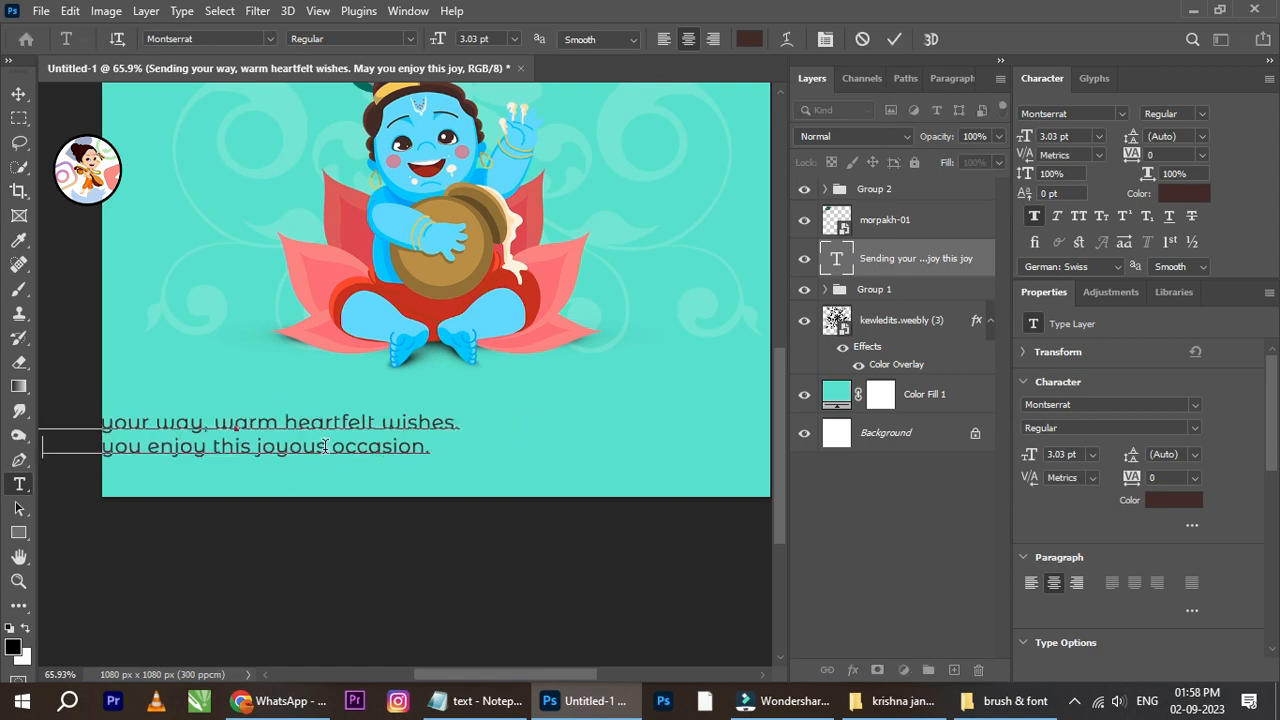
{"action": "left_click", "coordinate": [19, 93]}
{"action": "left_click_drag", "start_coordinate": [330, 428], "coordinate": [563, 398]}
{"action": "scroll", "coordinate": [563, 398], "scroll_direction": "down", "scroll_amount": 2}
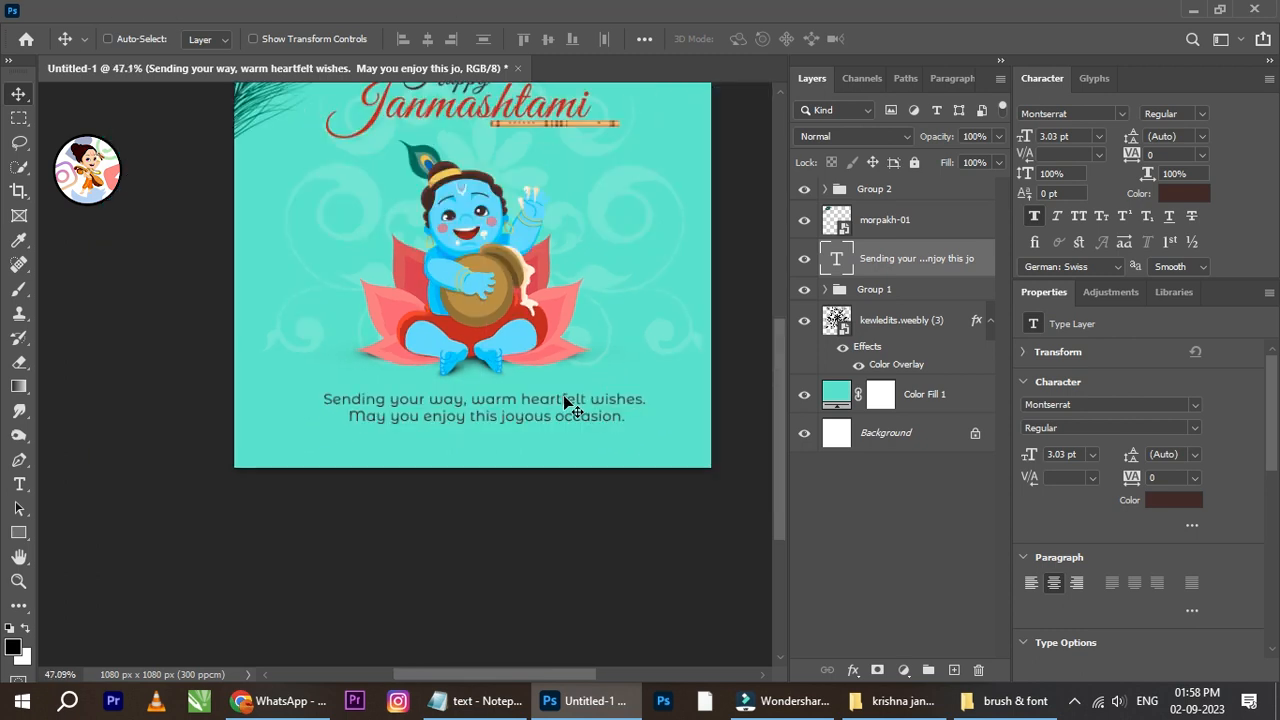
Centre the two-line wishes text horizontally on the Background layer
{"action": "scroll", "coordinate": [565, 330], "scroll_direction": "up", "scroll_amount": 1}
{"action": "left_click", "coordinate": [903, 440]}
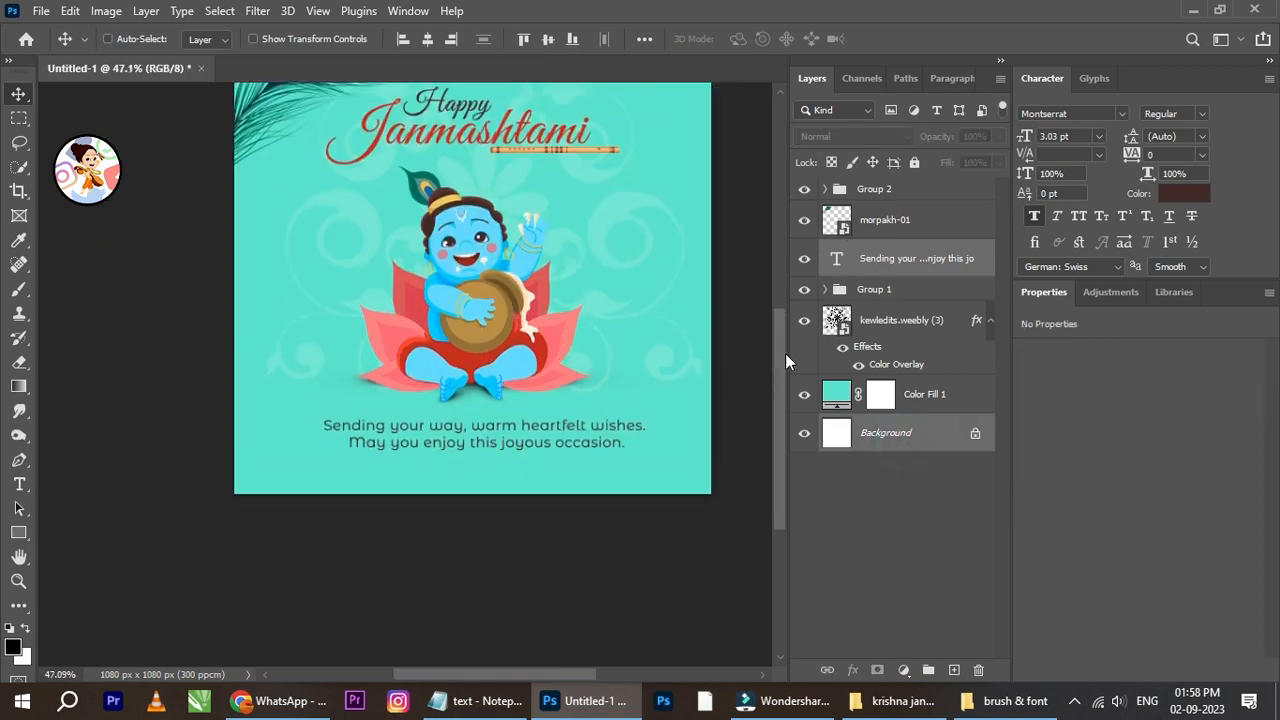
{"action": "left_click", "coordinate": [429, 42]}
{"action": "left_click", "coordinate": [941, 260]}
{"action": "scroll", "coordinate": [480, 372], "scroll_direction": "down", "scroll_amount": 2}
{"action": "scroll", "coordinate": [491, 394], "scroll_direction": "up", "scroll_amount": 3}
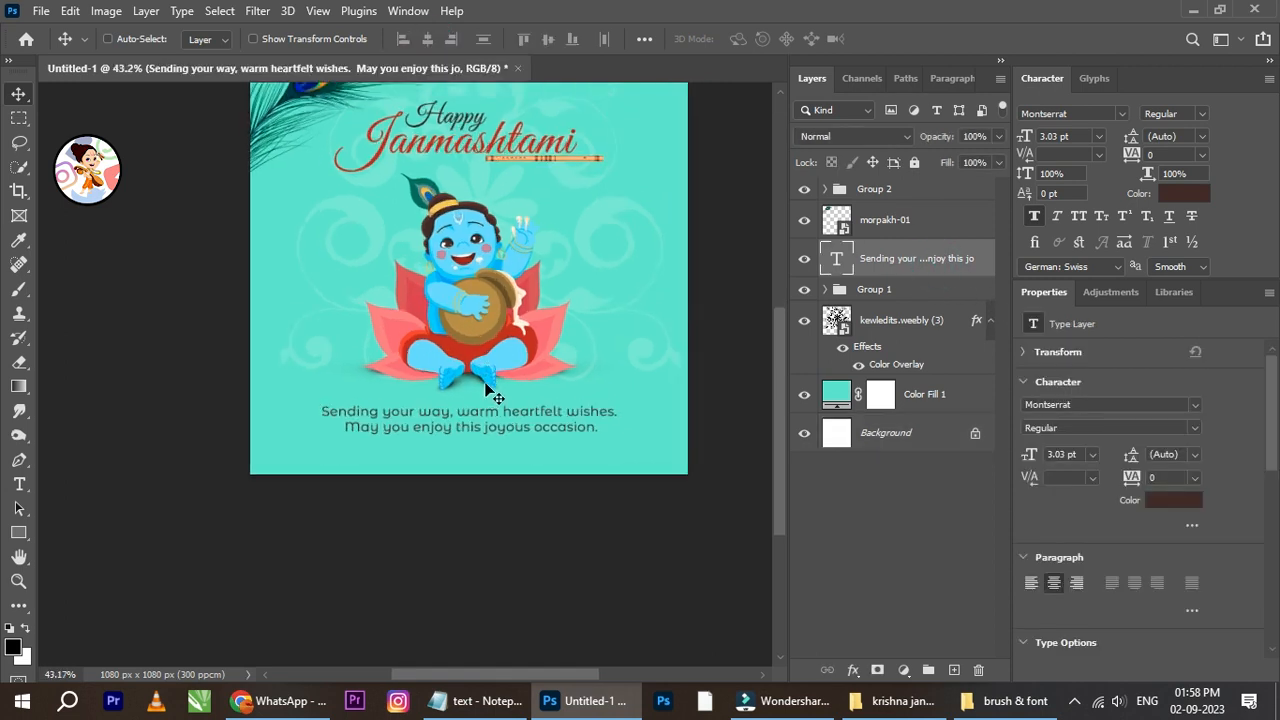
{"action": "scroll", "coordinate": [492, 393], "scroll_direction": "down", "scroll_amount": 2}
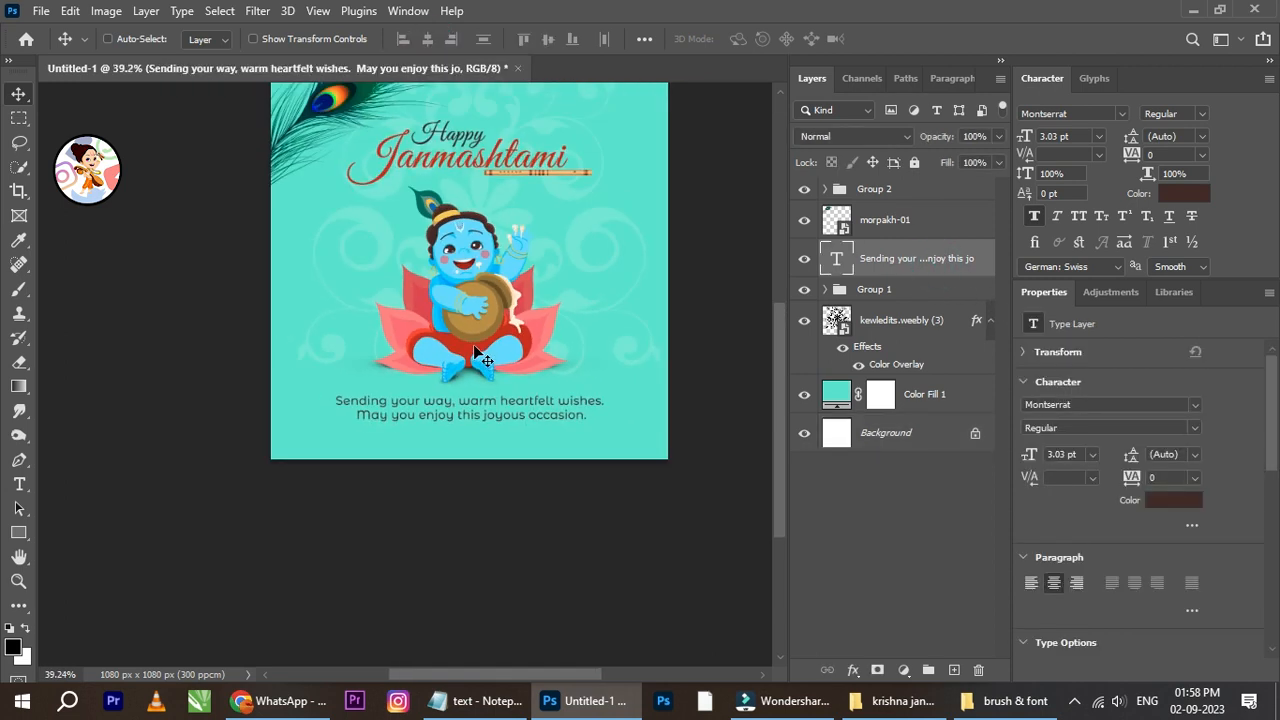
{"action": "scroll", "coordinate": [478, 425], "scroll_direction": "up", "scroll_amount": 1}
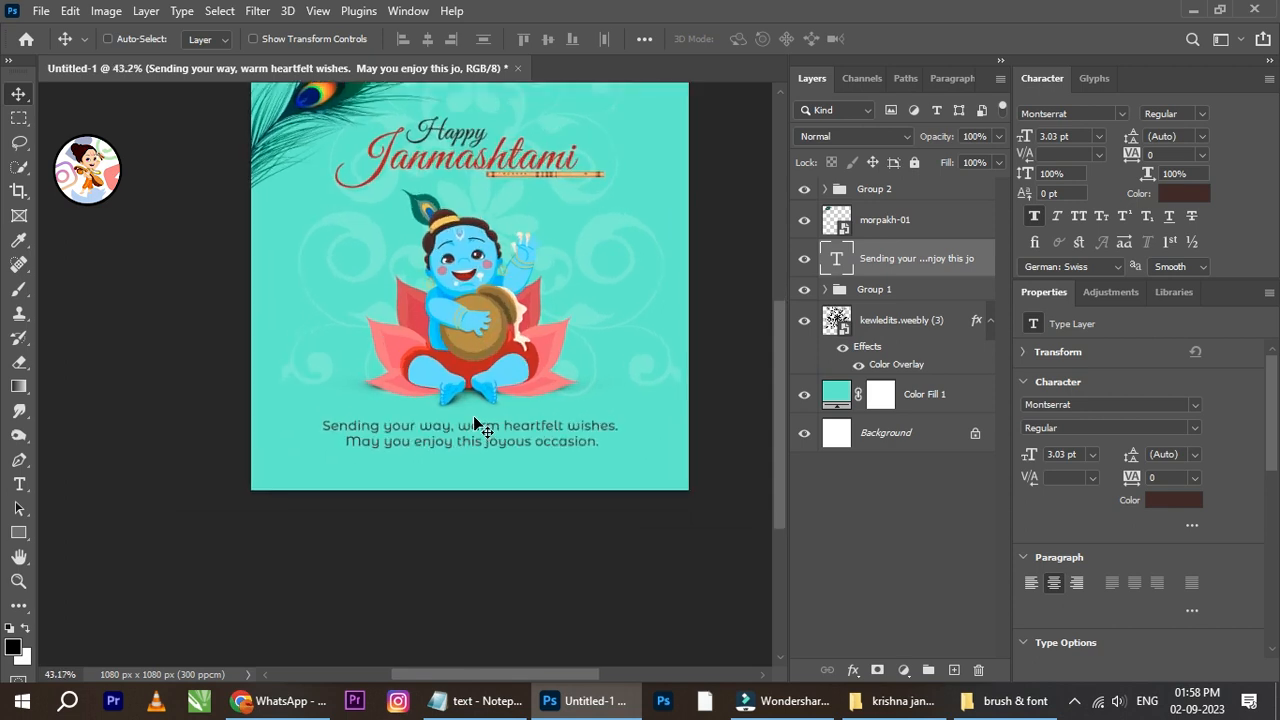
{"action": "scroll", "coordinate": [476, 424], "scroll_direction": "up", "scroll_amount": 1}
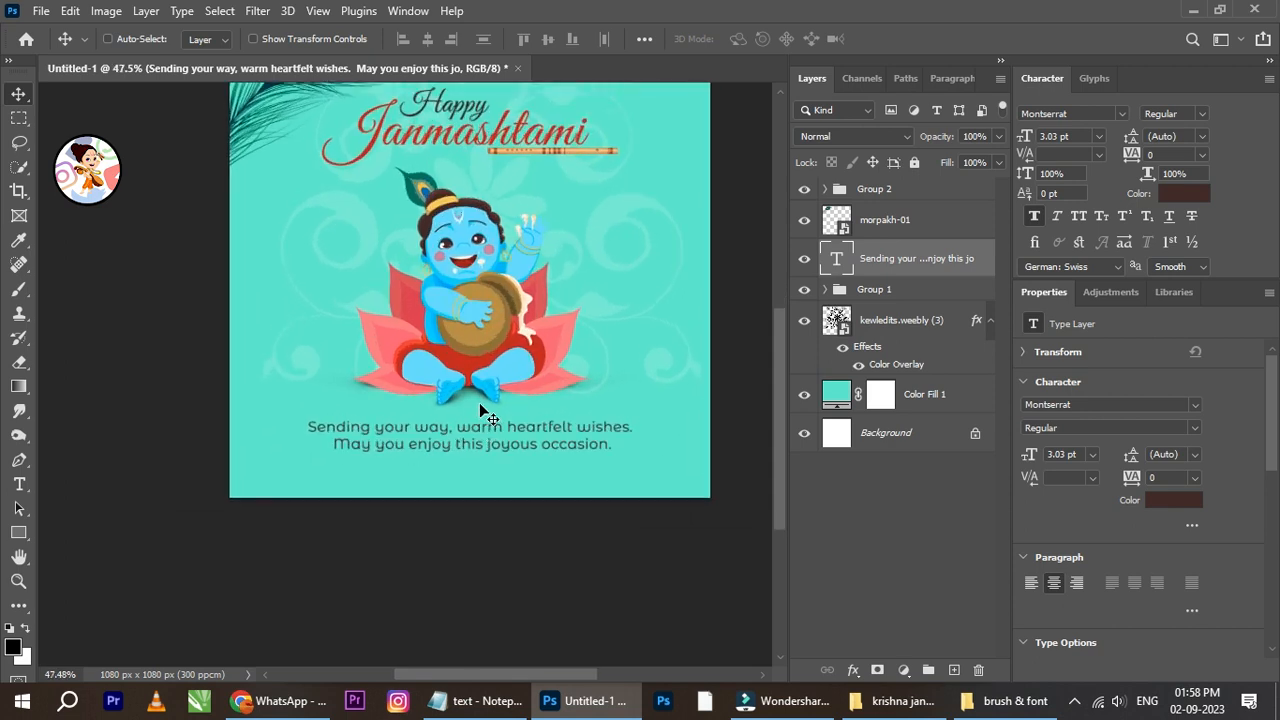
Try the lotus petal pinks as the wishes text colour, ending with dark brown 3e2723 sampled from Krishna's hair
{"action": "scroll", "coordinate": [479, 410], "scroll_direction": "up", "scroll_amount": 1}
{"action": "left_click", "coordinate": [1184, 193]}
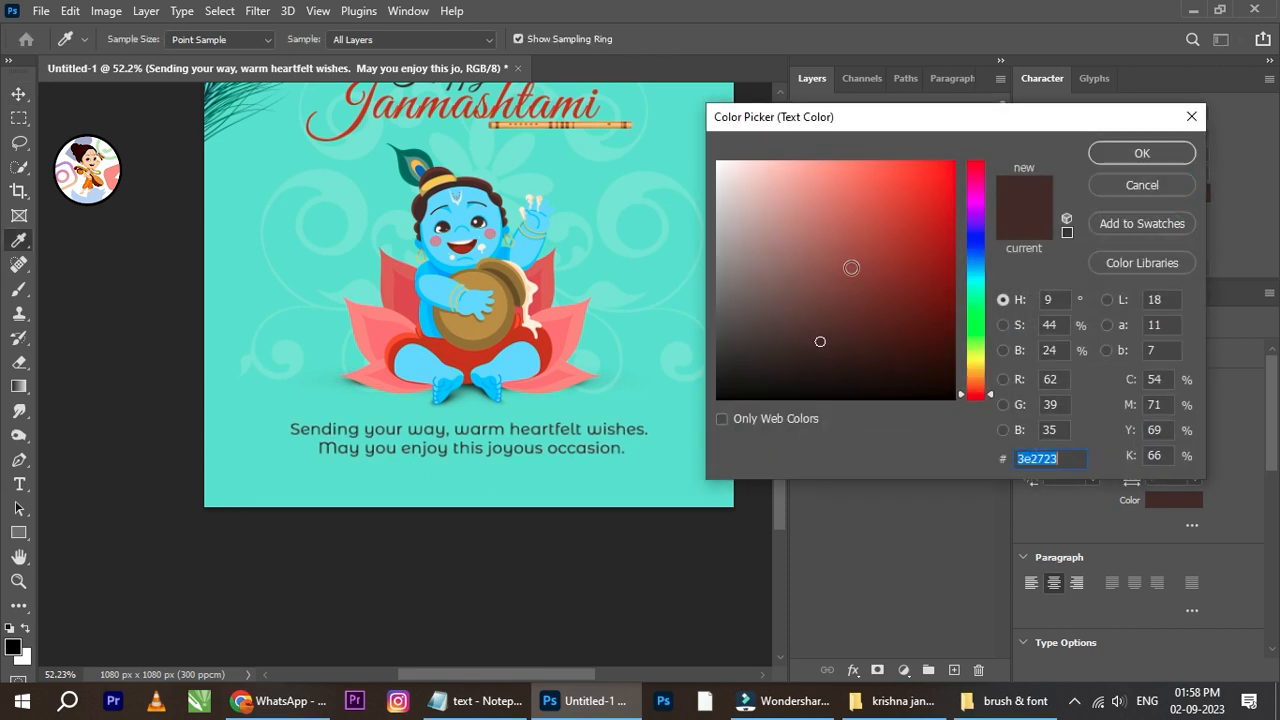
{"action": "left_click", "coordinate": [576, 336]}
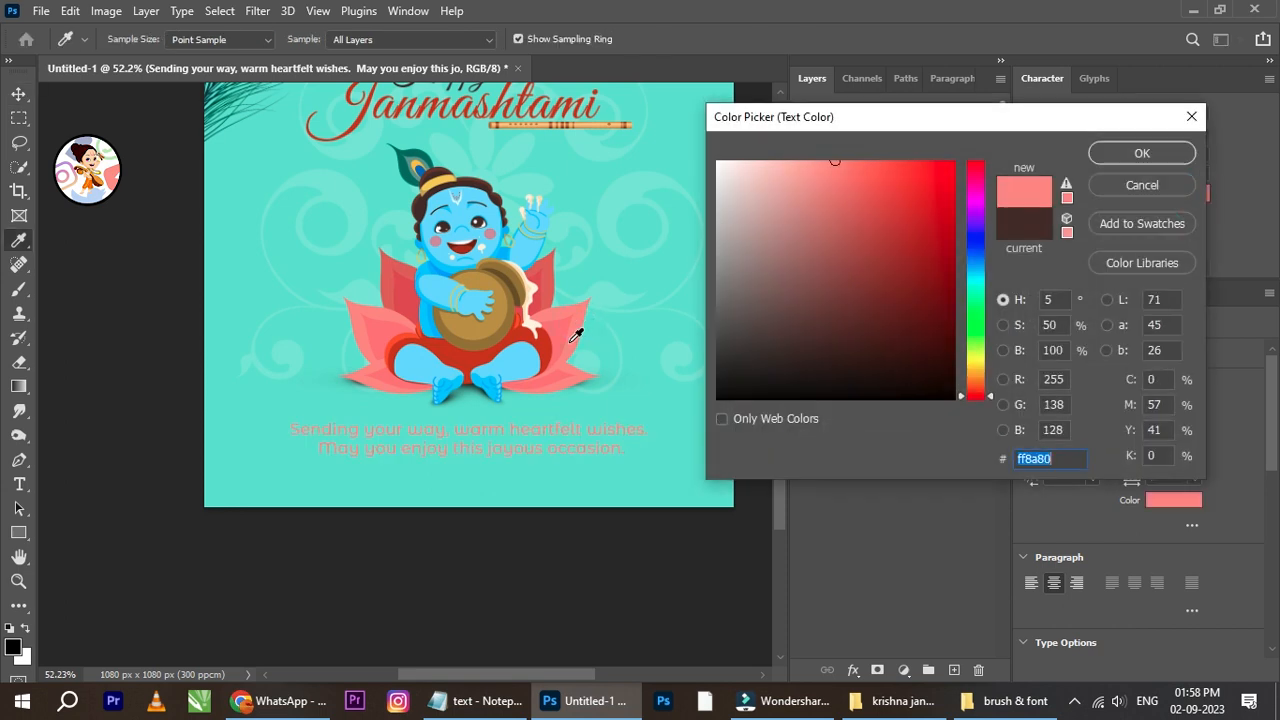
{"action": "left_click", "coordinate": [564, 332]}
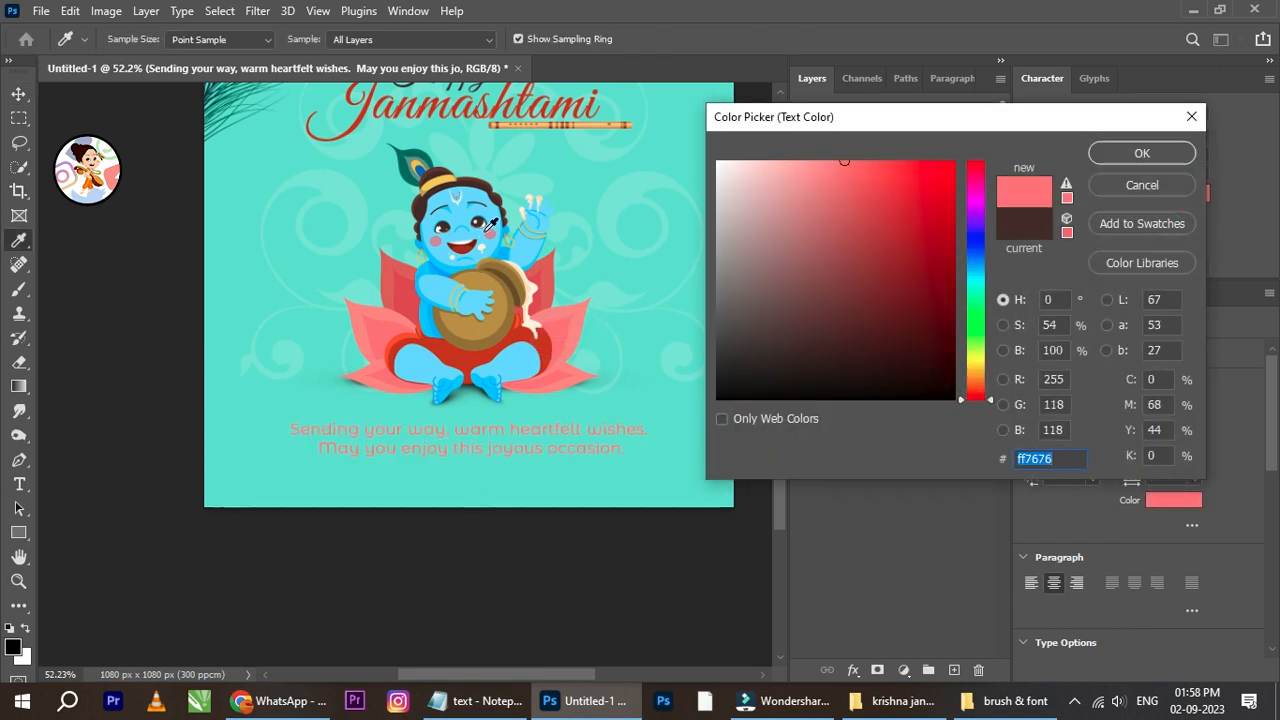
{"action": "left_click", "coordinate": [455, 183]}
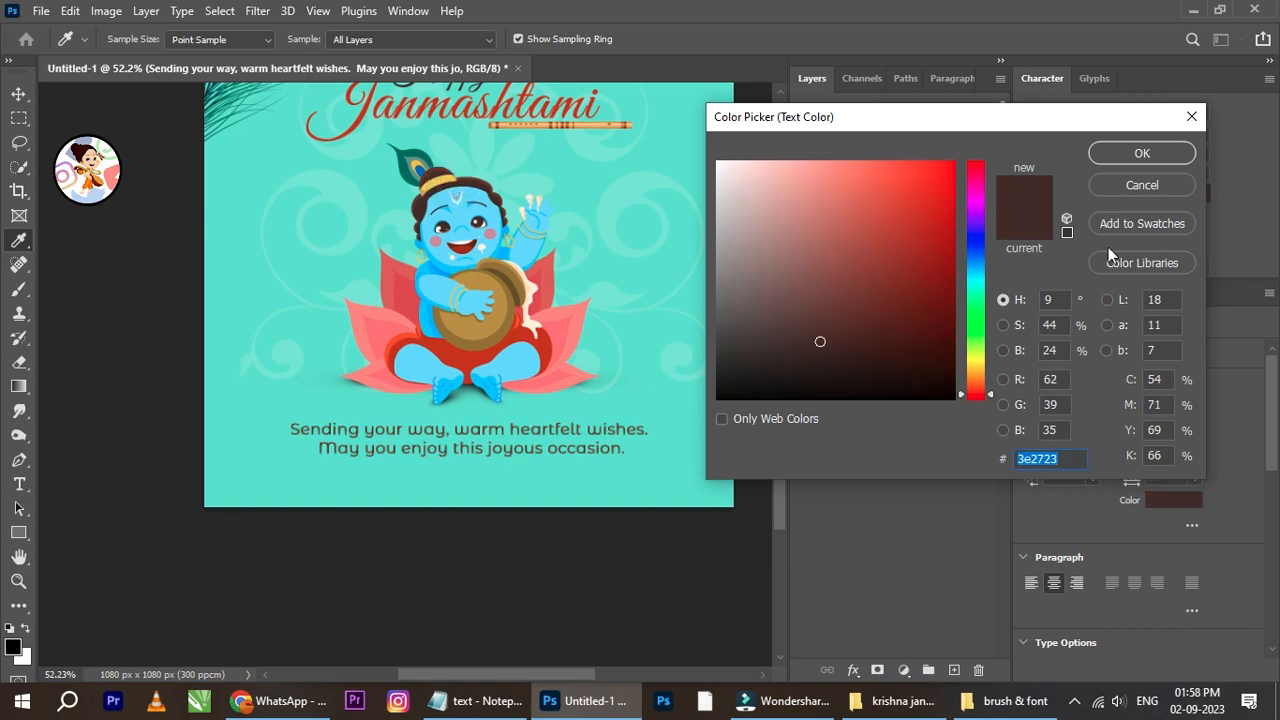
{"action": "left_click", "coordinate": [1141, 153]}
{"action": "key", "text": "v"}
Examine the overall composition of the post and check the centring of the wishes text against the background
{"action": "scroll", "coordinate": [600, 380], "scroll_direction": "down", "scroll_amount": 2}
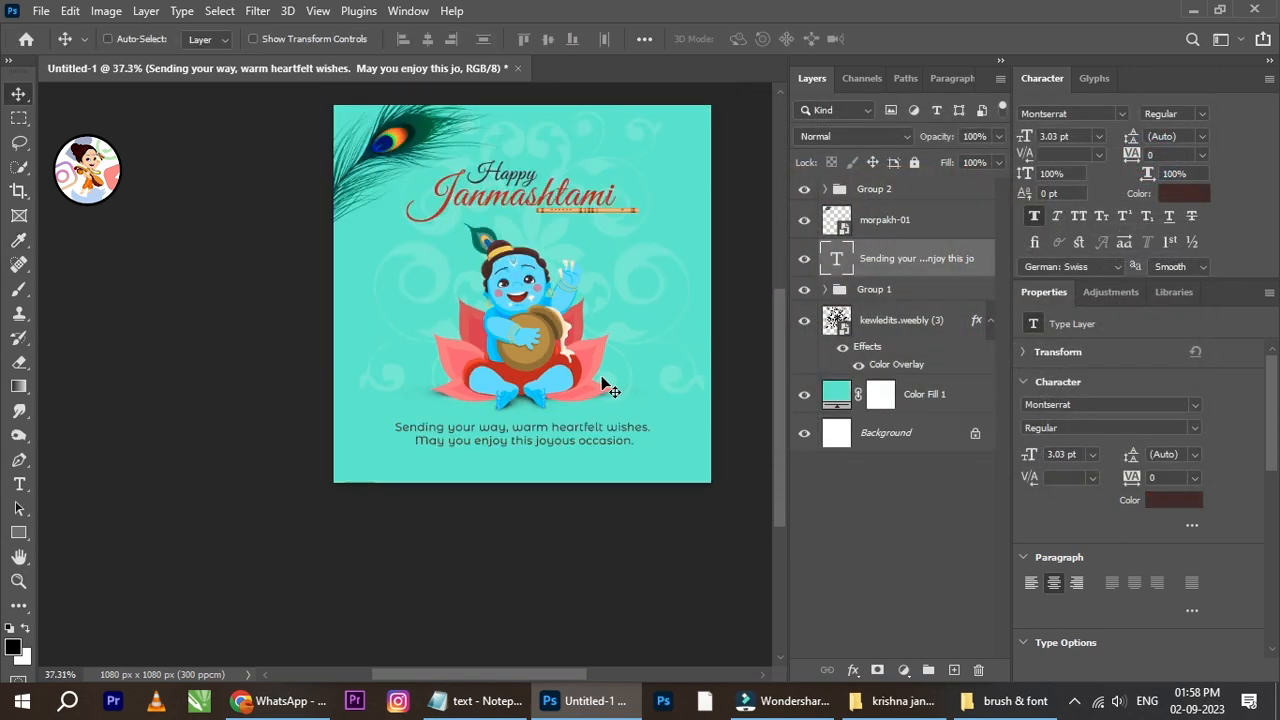
{"action": "scroll", "coordinate": [585, 362], "scroll_direction": "up", "scroll_amount": 2}
{"action": "left_click_drag", "start_coordinate": [621, 477], "coordinate": [624, 480]}
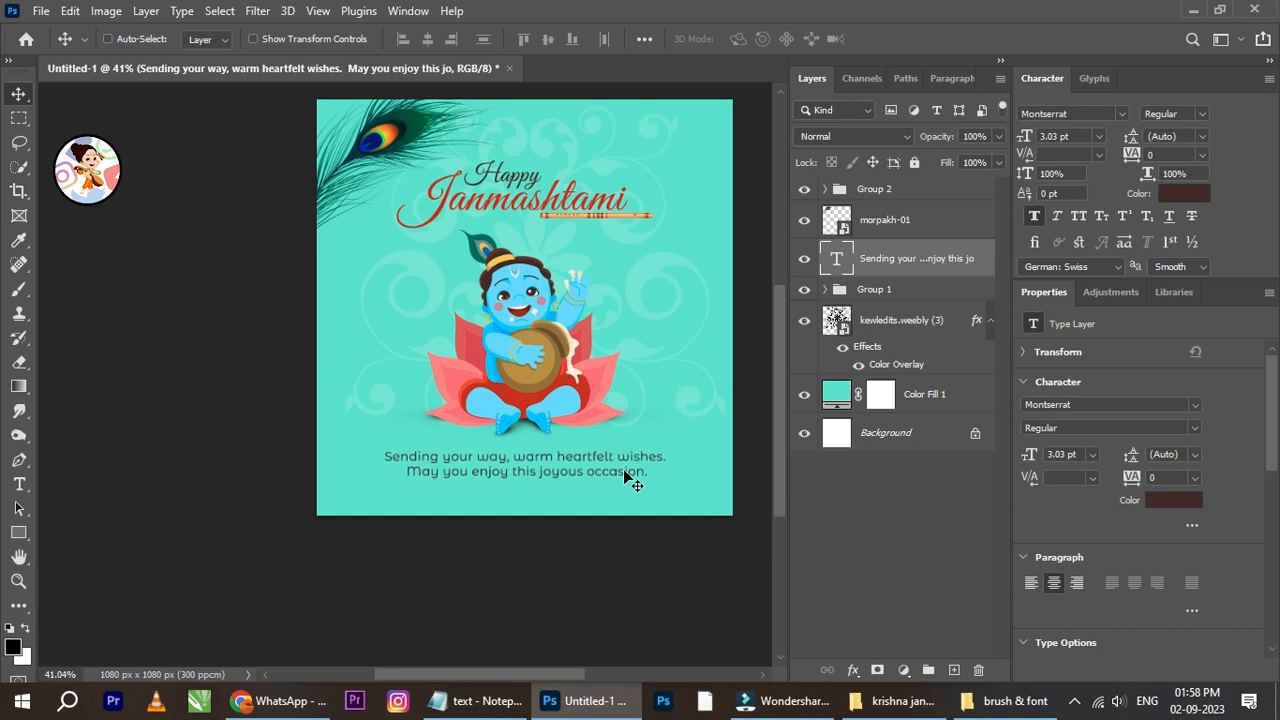
{"action": "scroll", "coordinate": [532, 432], "scroll_direction": "up", "scroll_amount": 1}
{"action": "scroll", "coordinate": [532, 431], "scroll_direction": "down", "scroll_amount": 2}
{"action": "scroll", "coordinate": [540, 350], "scroll_direction": "up", "scroll_amount": 2}
{"action": "left_click_drag", "start_coordinate": [552, 290], "coordinate": [526, 300]}
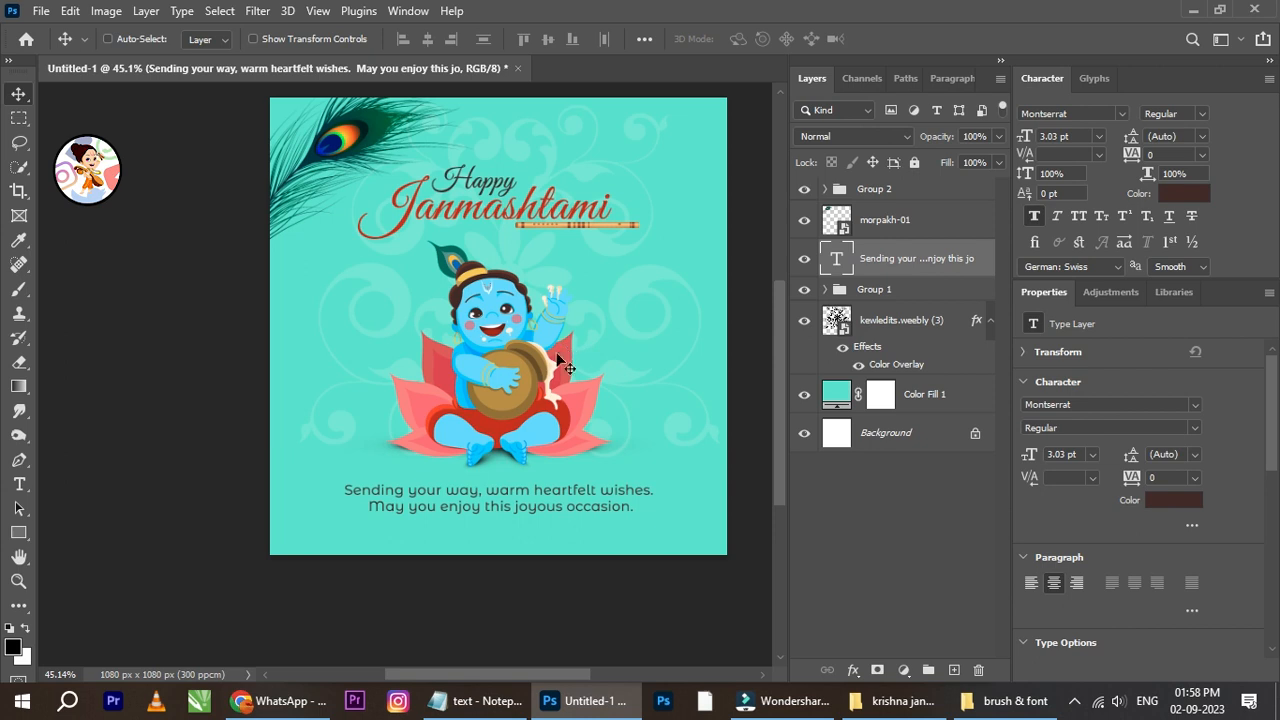
{"action": "left_click", "coordinate": [885, 440]}
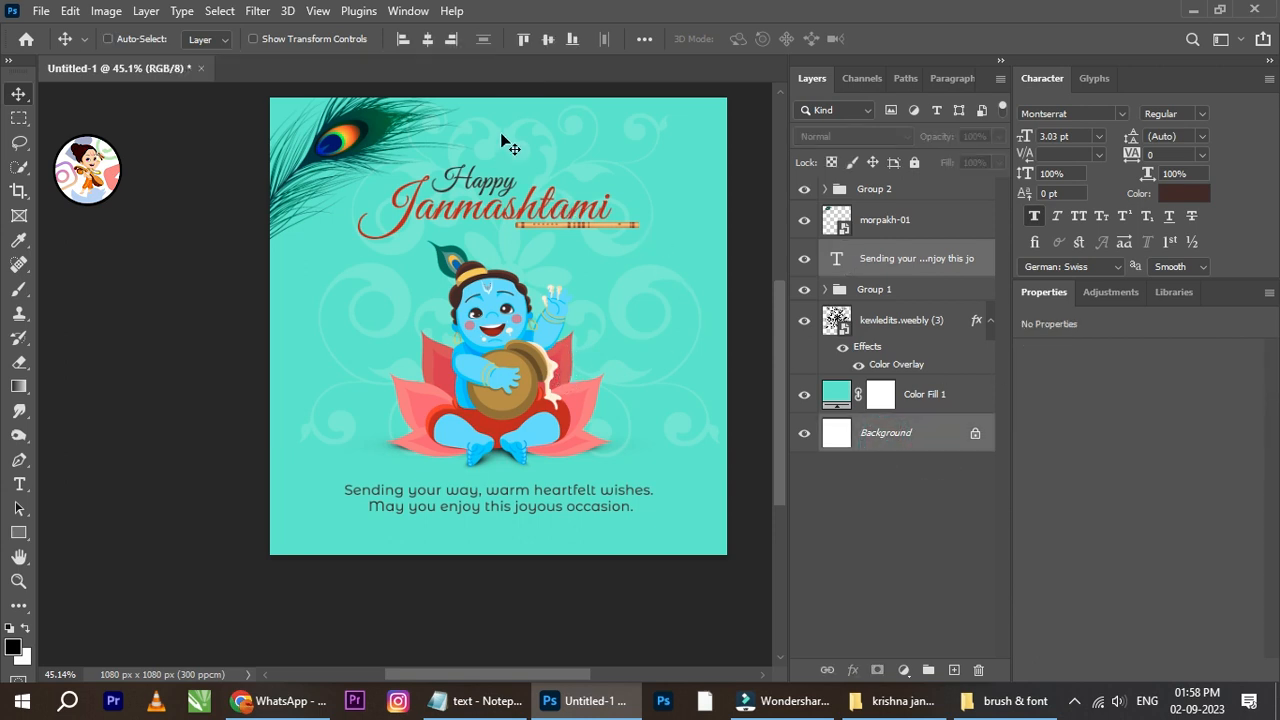
{"action": "left_click", "coordinate": [1074, 703]}
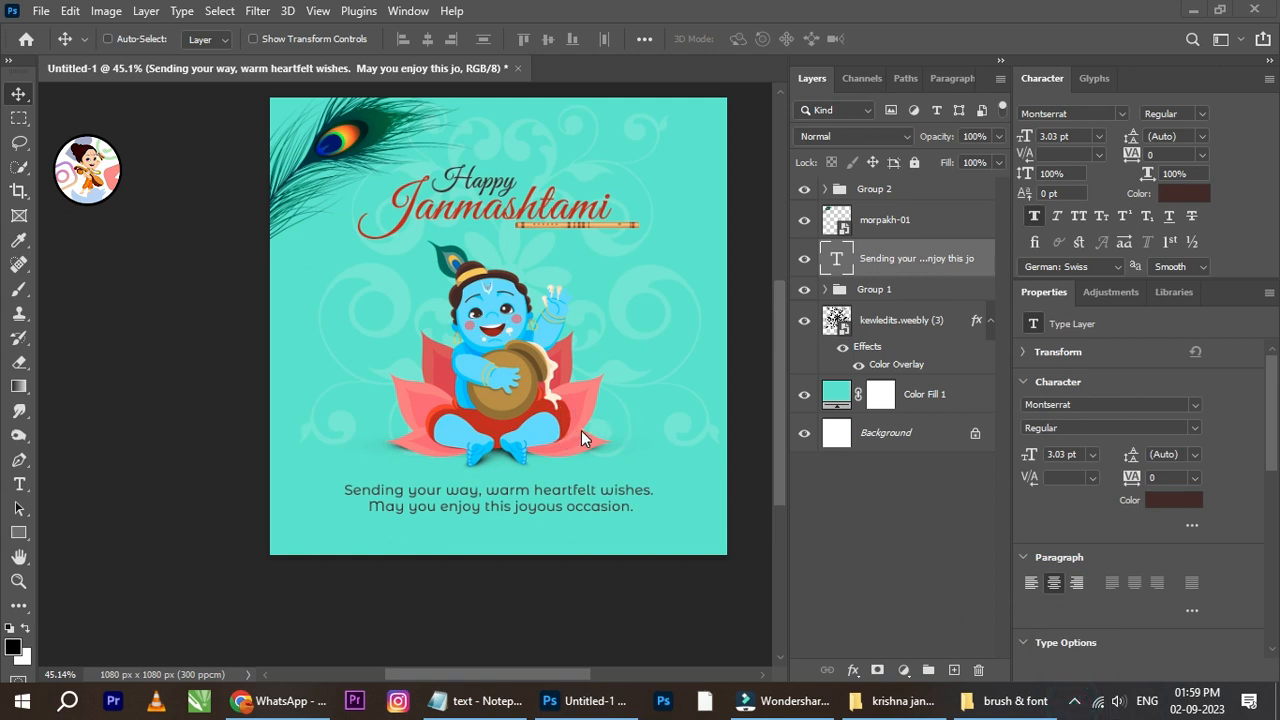
{"action": "scroll", "coordinate": [477, 383], "scroll_direction": "down", "scroll_amount": 3}
{"action": "scroll", "coordinate": [465, 312], "scroll_direction": "up", "scroll_amount": 3}
{"action": "left_click", "coordinate": [465, 312]}
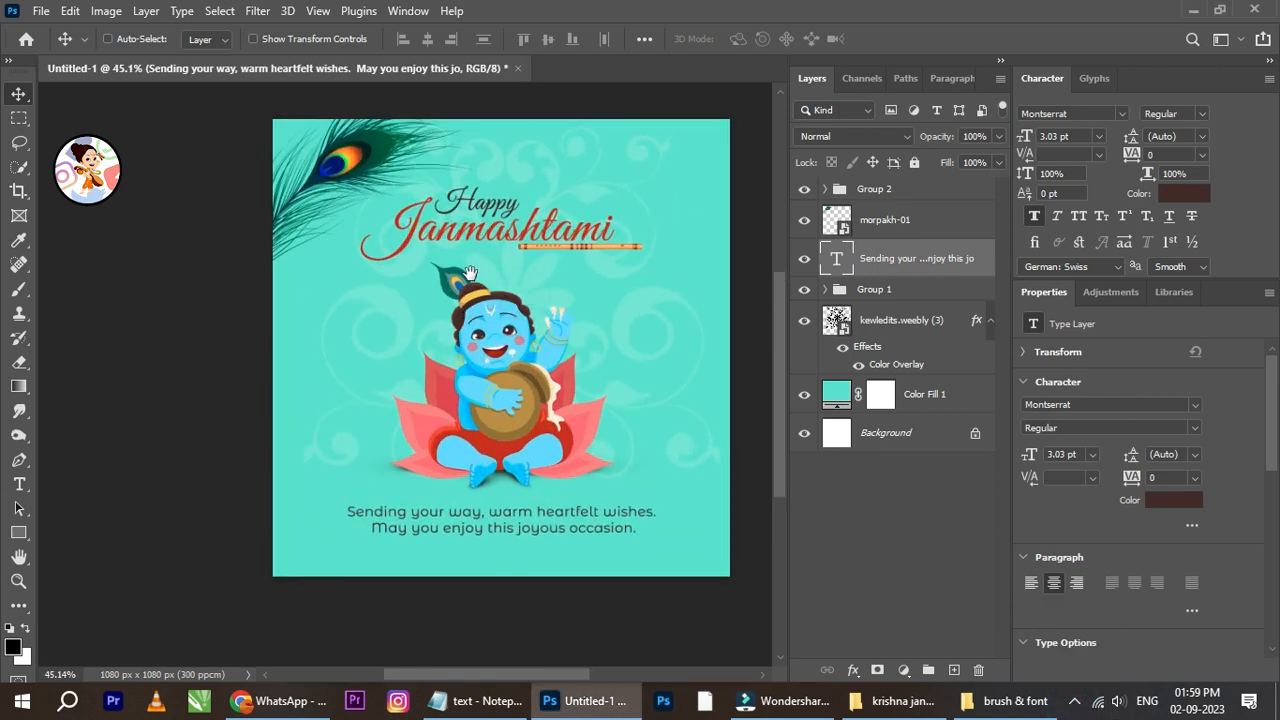
Duplicate the upper-left peacock feather and place the copy beside the heading on the opposite side
{"action": "left_click_drag", "start_coordinate": [471, 290], "coordinate": [389, 237]}
{"action": "right_click", "coordinate": [333, 148]}
{"action": "left_click", "coordinate": [370, 150]}
{"action": "left_click_drag", "start_coordinate": [303, 150], "coordinate": [620, 223]}
{"action": "scroll", "coordinate": [620, 223], "scroll_direction": "up", "scroll_amount": 1}
Flip the feather copy vertically and shift it so it runs off the canvas edge beside the heading
{"action": "key", "text": "ctrl+t"}
{"action": "right_click", "coordinate": [621, 223]}
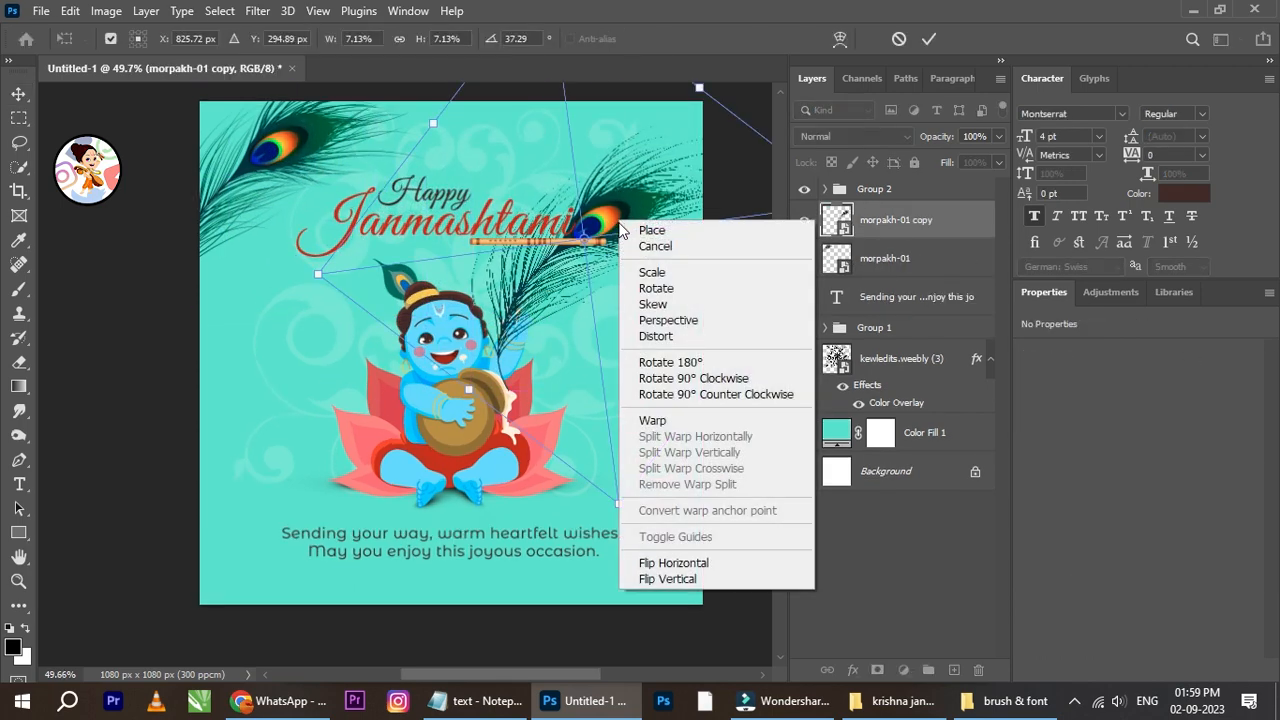
{"action": "left_click", "coordinate": [667, 579]}
{"action": "left_click_drag", "start_coordinate": [704, 238], "coordinate": [710, 240]}
{"action": "left_click_drag", "start_coordinate": [627, 298], "coordinate": [617, 272]}
{"action": "left_click", "coordinate": [929, 38]}
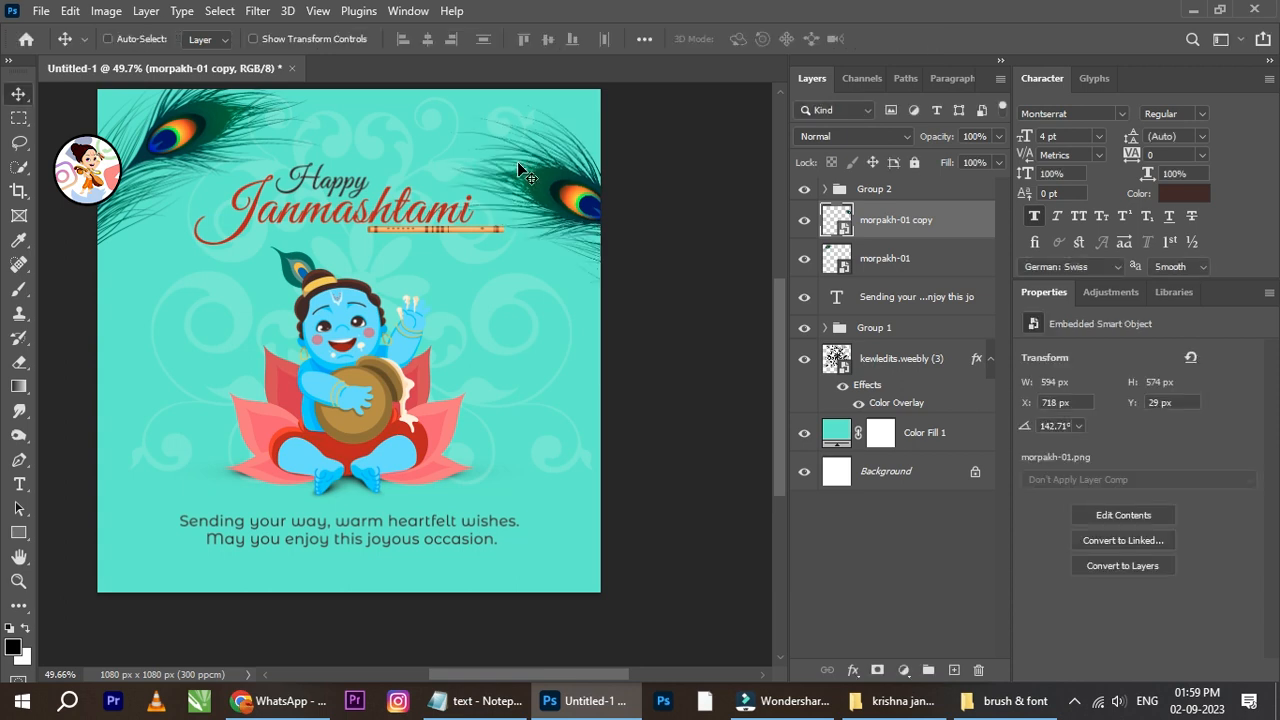
Move the feather copy down to the lower-right canvas edge, at X 801 px and Y 719 px
{"action": "scroll", "coordinate": [517, 162], "scroll_direction": "down", "scroll_amount": 5}
{"action": "scroll", "coordinate": [500, 178], "scroll_direction": "up", "scroll_amount": 3}
{"action": "key", "text": "space"}
{"action": "left_click_drag", "start_coordinate": [494, 190], "coordinate": [605, 455]}
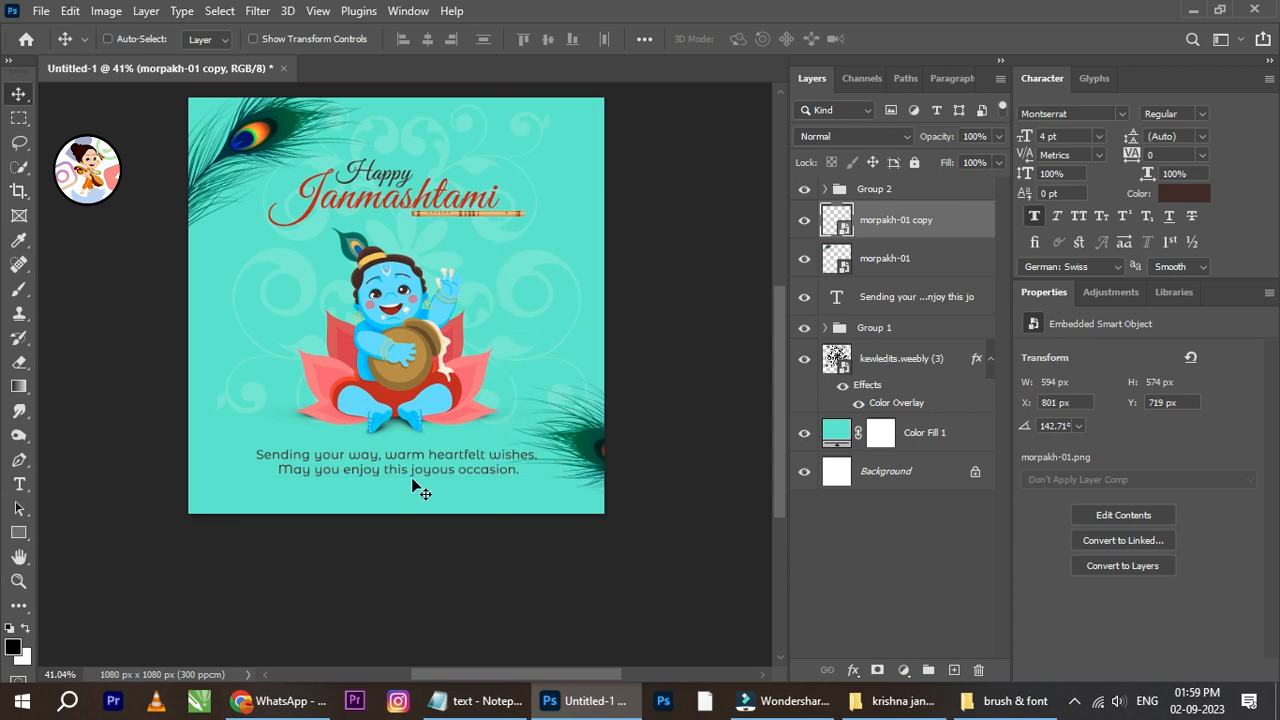
Duplicate the lower feather to the lower-left corner, flip it horizontally and shift it to X -306 px, Y 776 px
{"action": "scroll", "coordinate": [424, 463], "scroll_direction": "up", "scroll_amount": 1}
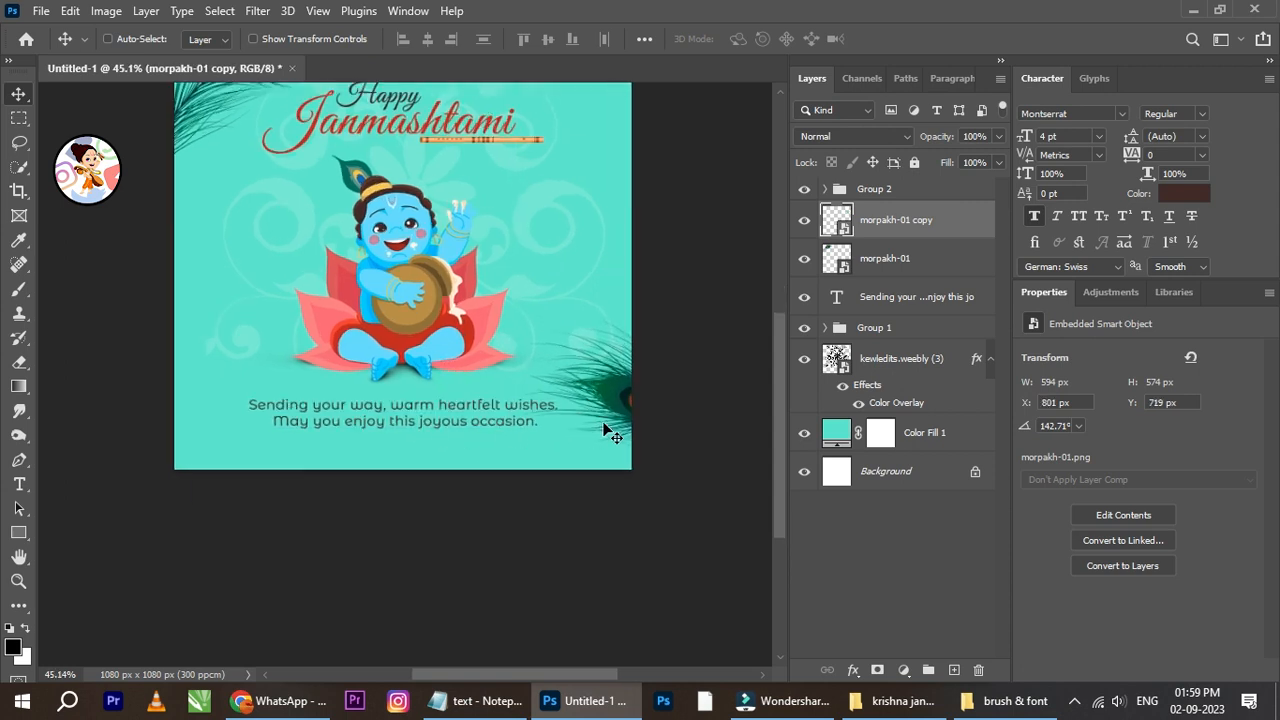
{"action": "scroll", "coordinate": [555, 404], "scroll_direction": "down", "scroll_amount": 2}
{"action": "left_click_drag", "start_coordinate": [591, 403], "coordinate": [295, 418]}
{"action": "scroll", "coordinate": [297, 418], "scroll_direction": "up", "scroll_amount": 1}
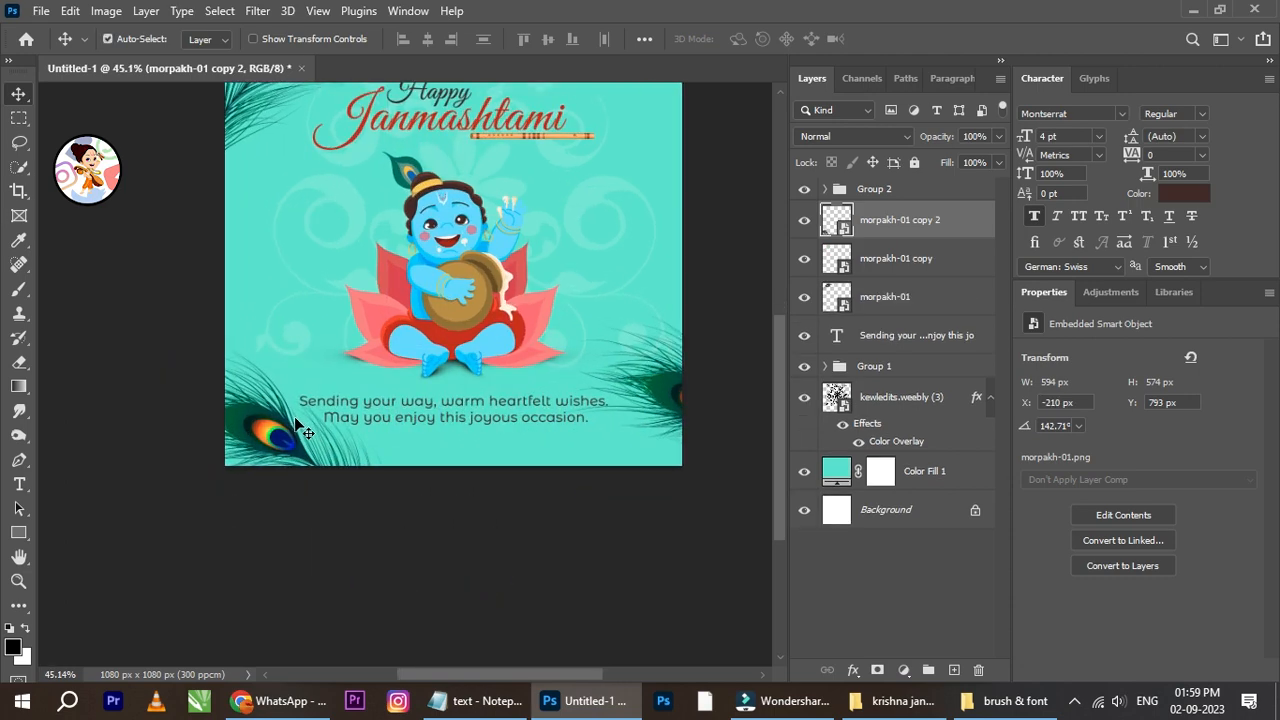
{"action": "key", "text": "ctrl+t"}
{"action": "right_click", "coordinate": [295, 415]}
{"action": "left_click", "coordinate": [356, 390]}
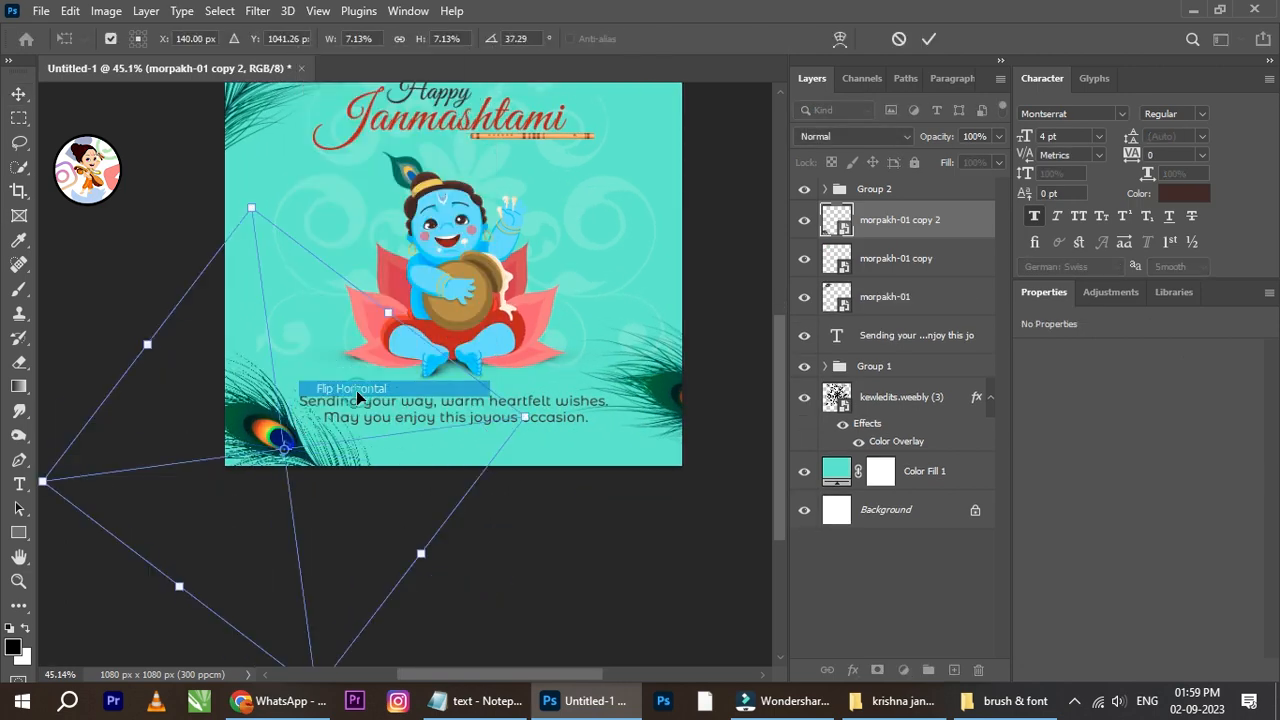
{"action": "left_click_drag", "start_coordinate": [336, 432], "coordinate": [241, 416]}
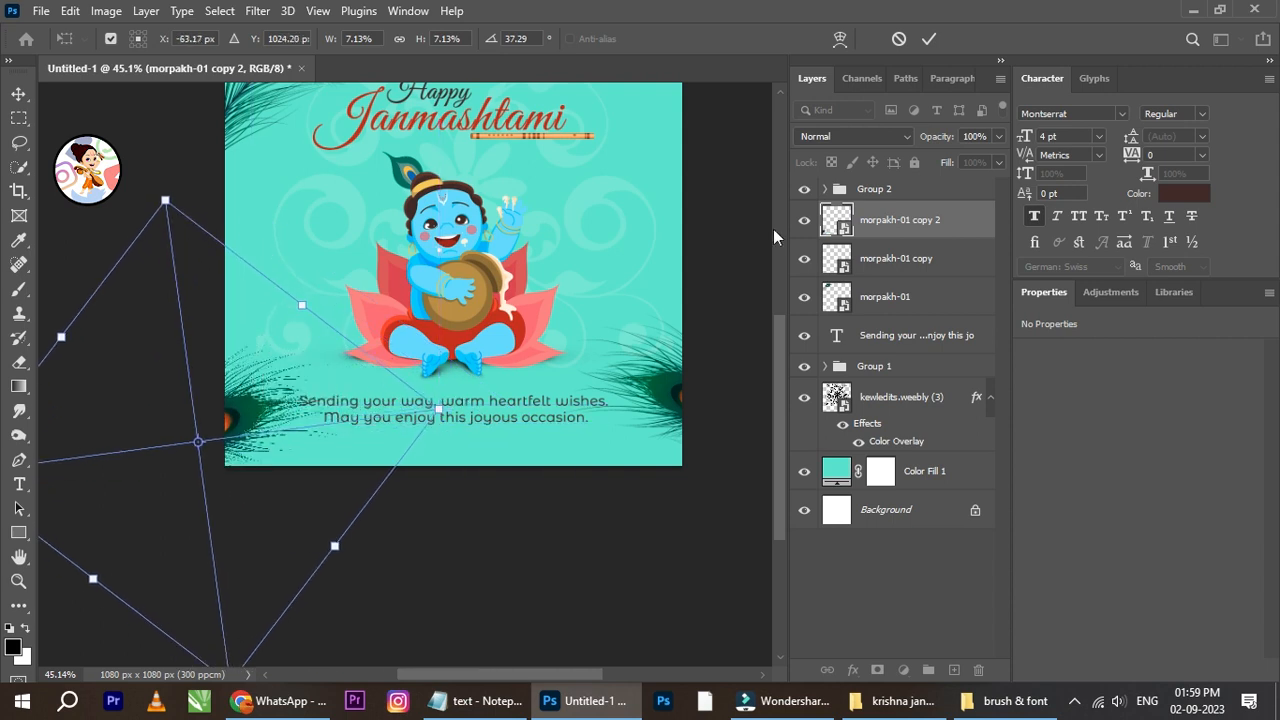
{"action": "left_click", "coordinate": [930, 39]}
Review the symmetrical feathers and delete the lower-left feather copy
{"action": "scroll", "coordinate": [449, 330], "scroll_direction": "down", "scroll_amount": 4}
{"action": "scroll", "coordinate": [467, 205], "scroll_direction": "up", "scroll_amount": 3}
{"action": "left_click_drag", "start_coordinate": [457, 212], "coordinate": [439, 253]}
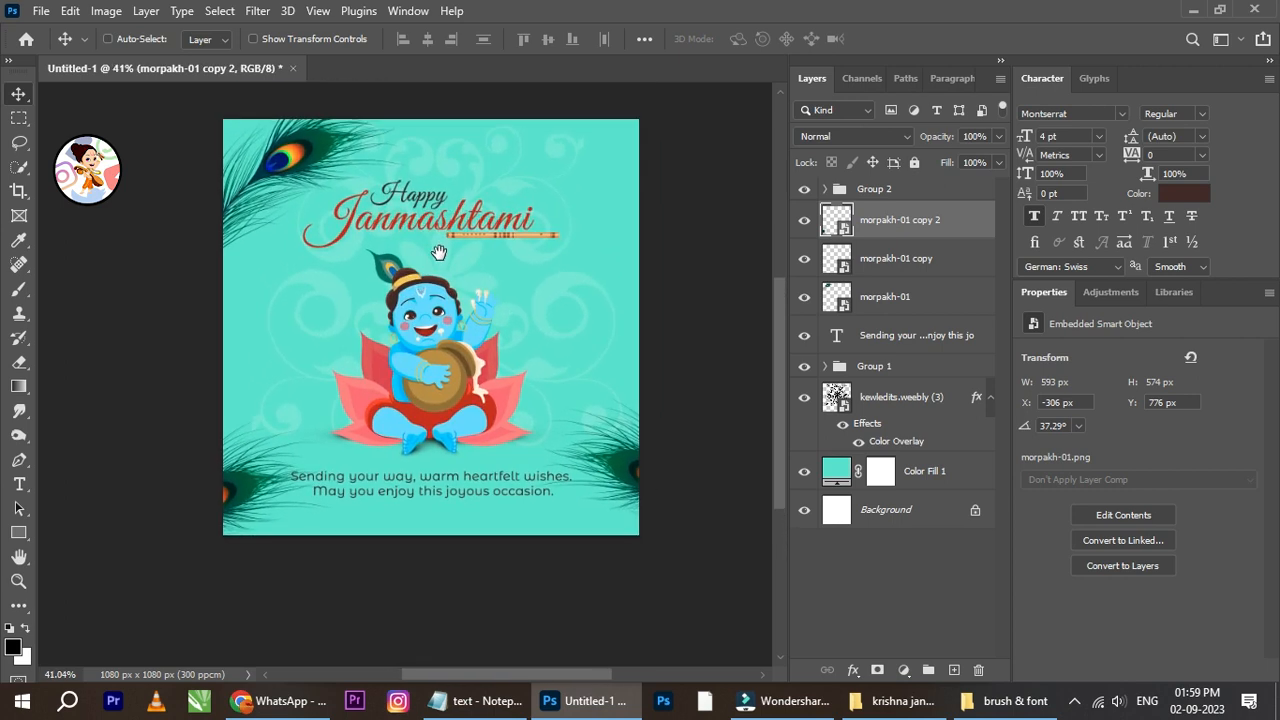
{"action": "key", "text": "Delete"}
Select the peacock feather copy at the lower-right corner of the canvas
{"action": "right_click", "coordinate": [617, 462]}
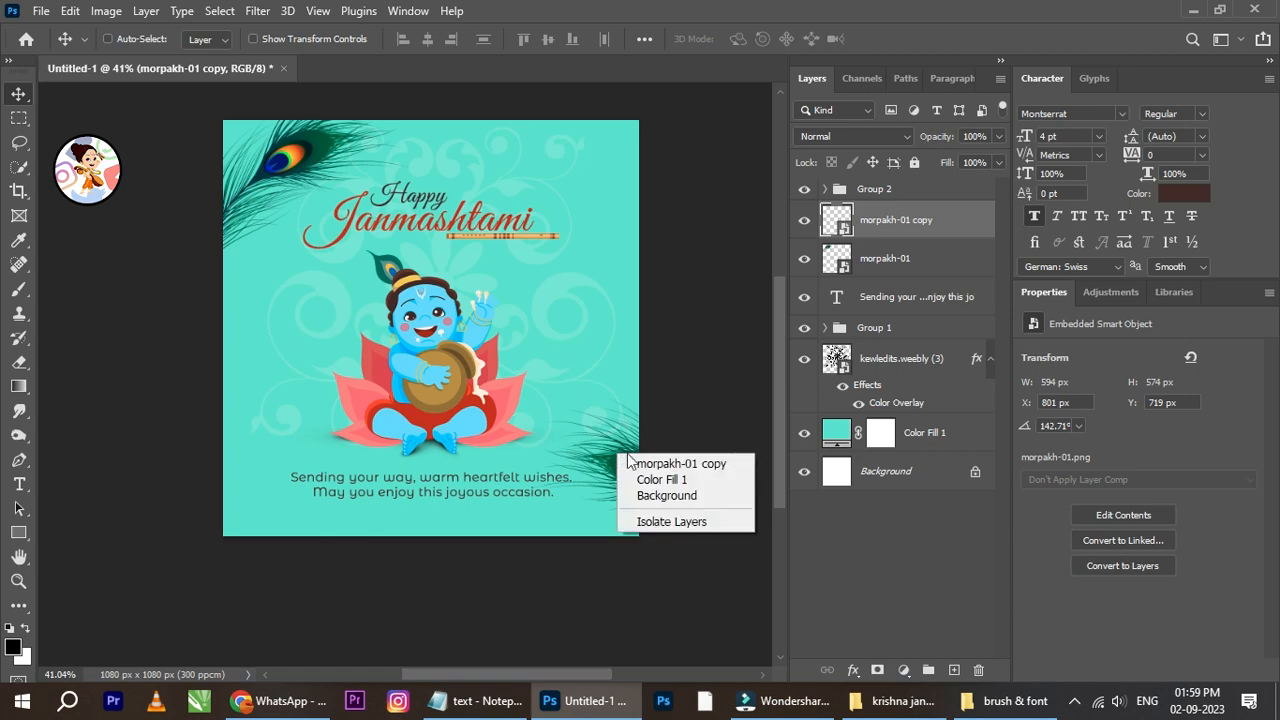
{"action": "left_click", "coordinate": [640, 460]}
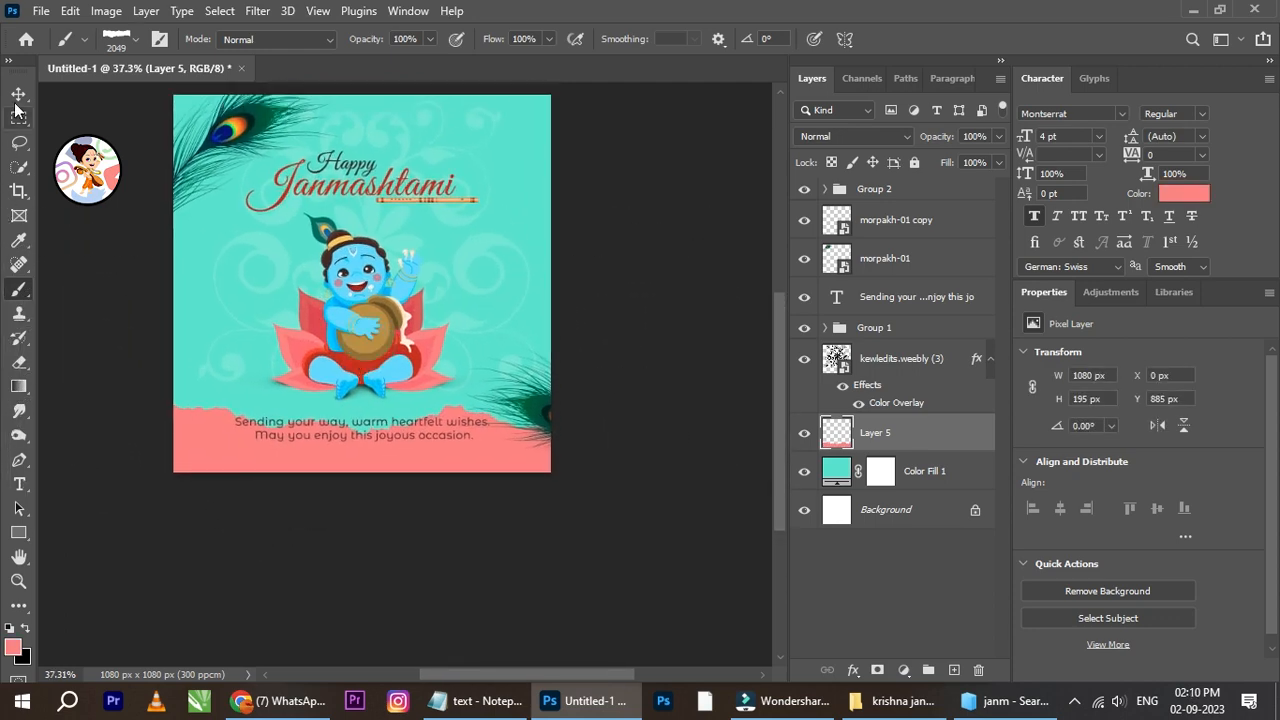
Move the pink torn-edge strip down along the canvas's lower edge, below the wishes text, to Y 997 px
{"action": "left_click", "coordinate": [18, 94]}
{"action": "scroll", "coordinate": [345, 439], "scroll_direction": "up", "scroll_amount": 1}
{"action": "key", "text": "shift+Down"}
{"action": "key", "text": "shift+Down"}
{"action": "key", "text": "shift+Down"}
{"action": "key", "text": "shift+Down"}
{"action": "key", "text": "shift+Down"}
{"action": "key", "text": "shift+Down"}
{"action": "key", "text": "shift+Down"}
{"action": "key", "text": "shift+Down"}
{"action": "key", "text": "shift+Down"}
{"action": "key", "text": "shift+Down"}
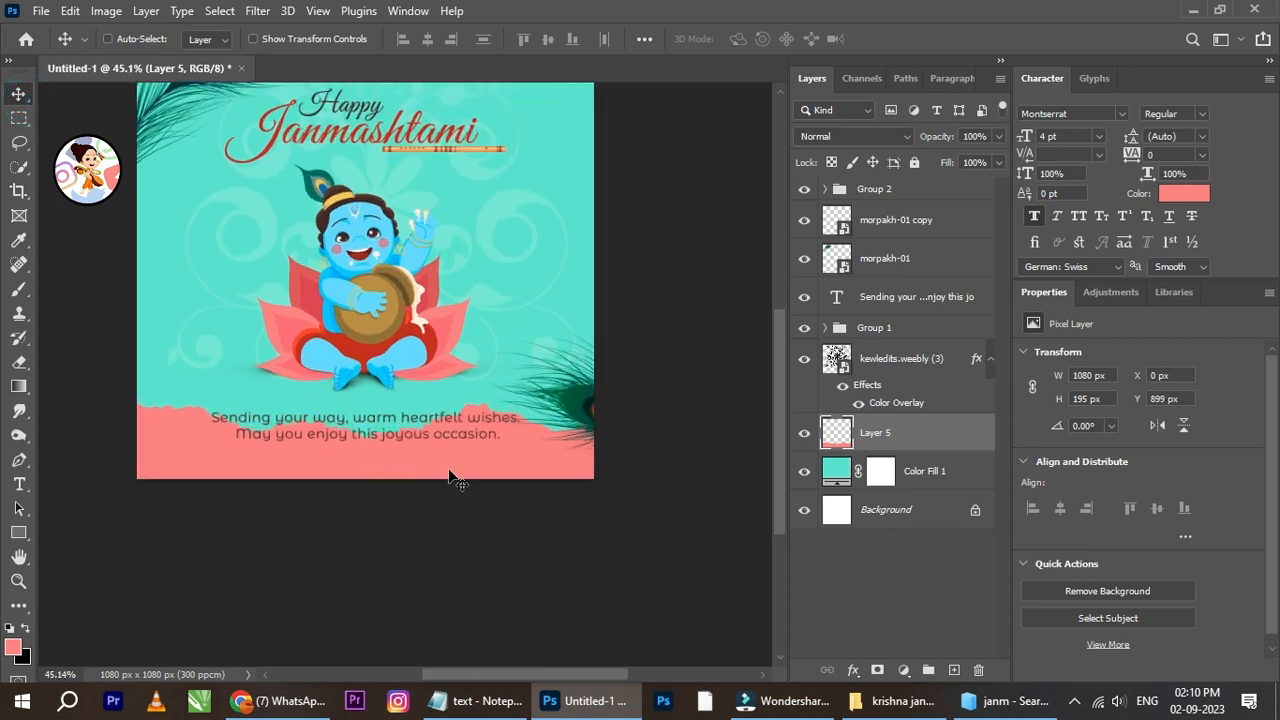
{"action": "key", "text": "shift+Down"}
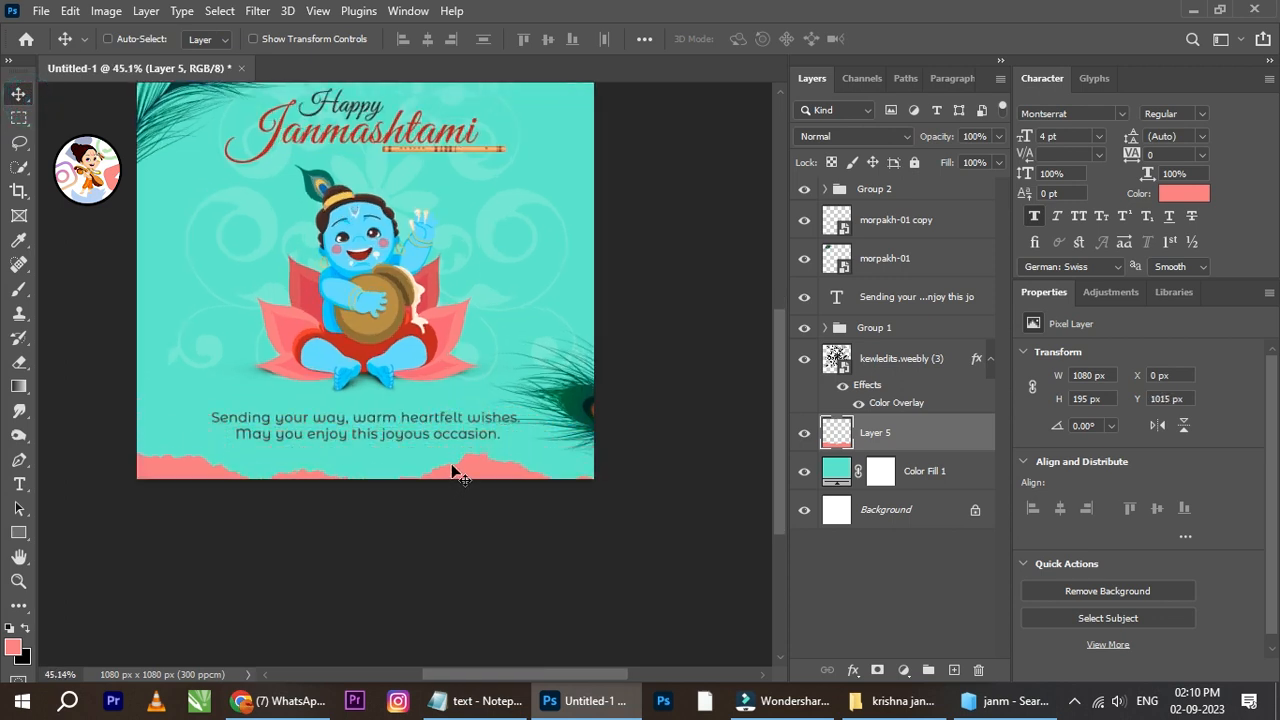
{"action": "scroll", "coordinate": [365, 425], "scroll_direction": "down", "scroll_amount": 1}
{"action": "scroll", "coordinate": [365, 425], "scroll_direction": "down", "scroll_amount": 1}
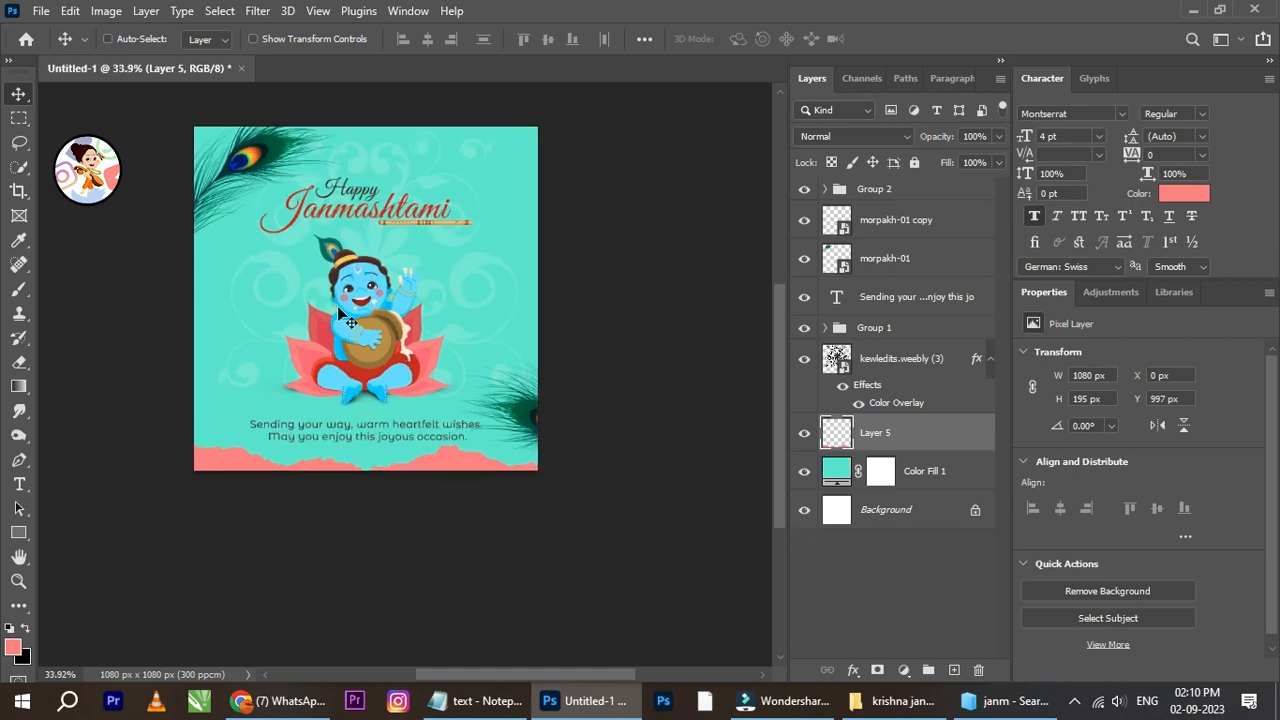
{"action": "scroll", "coordinate": [350, 300], "scroll_direction": "up", "scroll_amount": 1}
{"action": "scroll", "coordinate": [448, 368], "scroll_direction": "up", "scroll_amount": 1}
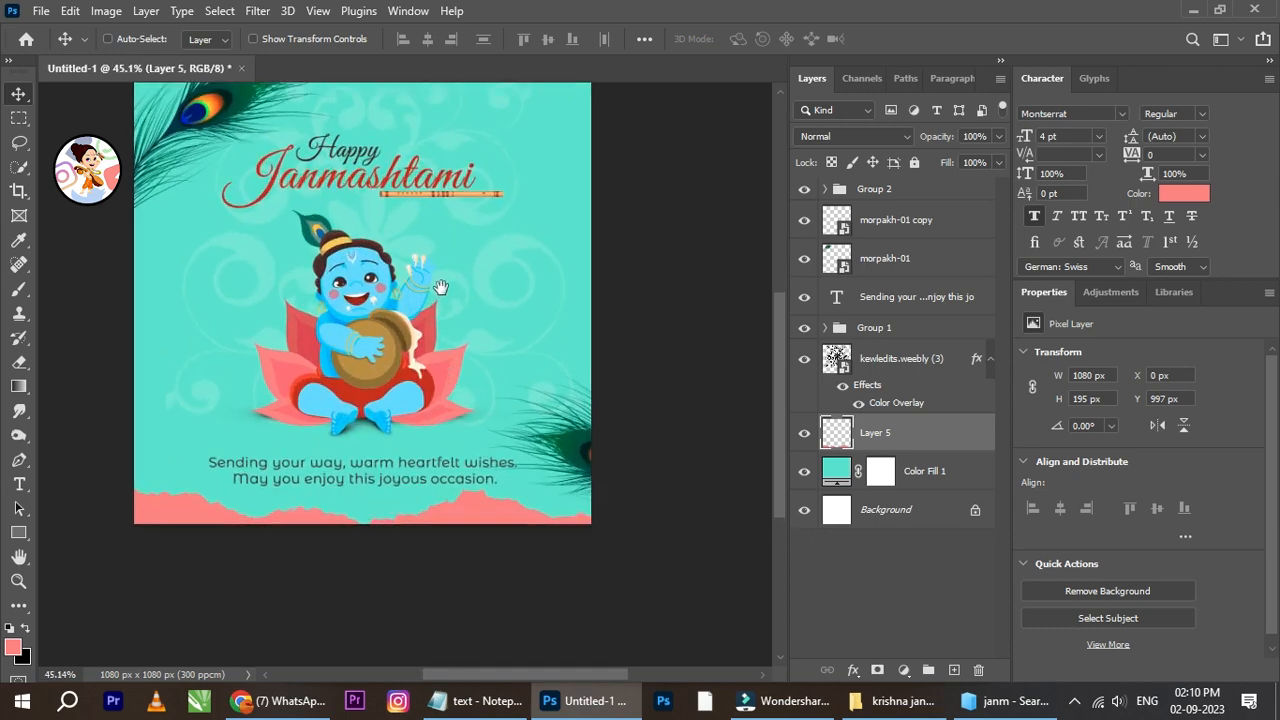
{"action": "scroll", "coordinate": [385, 313], "scroll_direction": "up", "scroll_amount": 2}
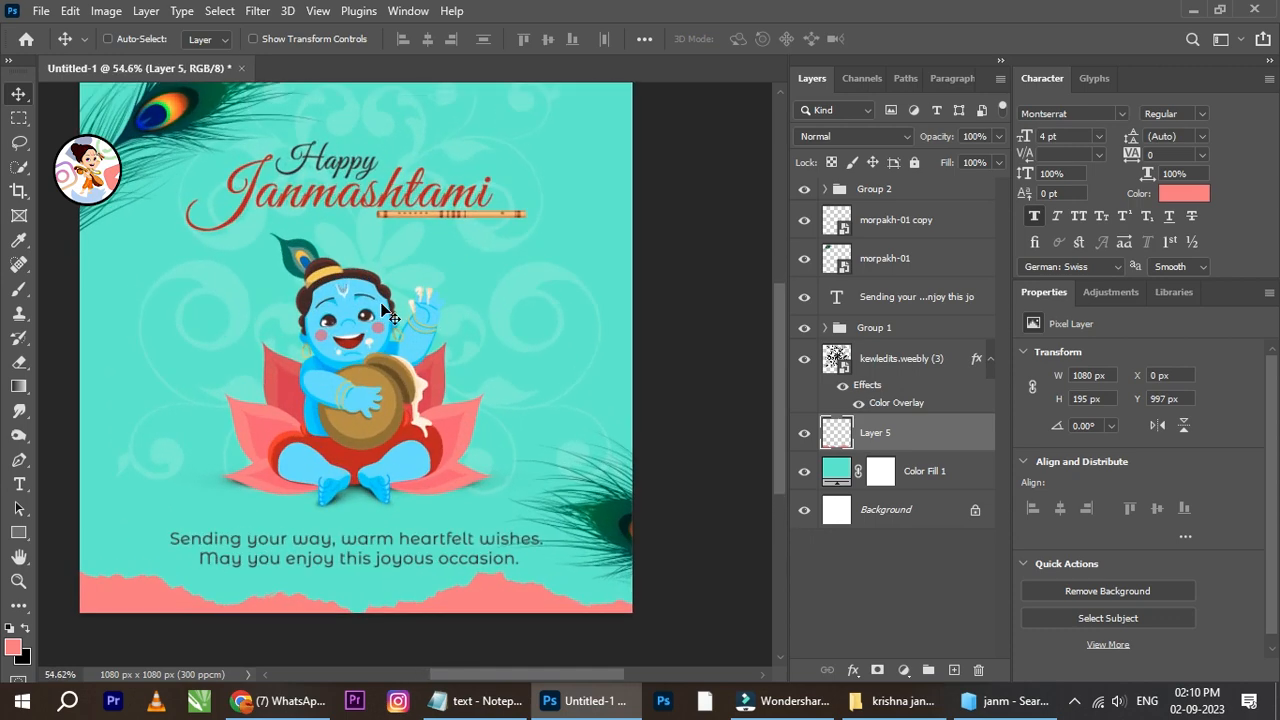
{"action": "scroll", "coordinate": [389, 316], "scroll_direction": "down", "scroll_amount": 1}
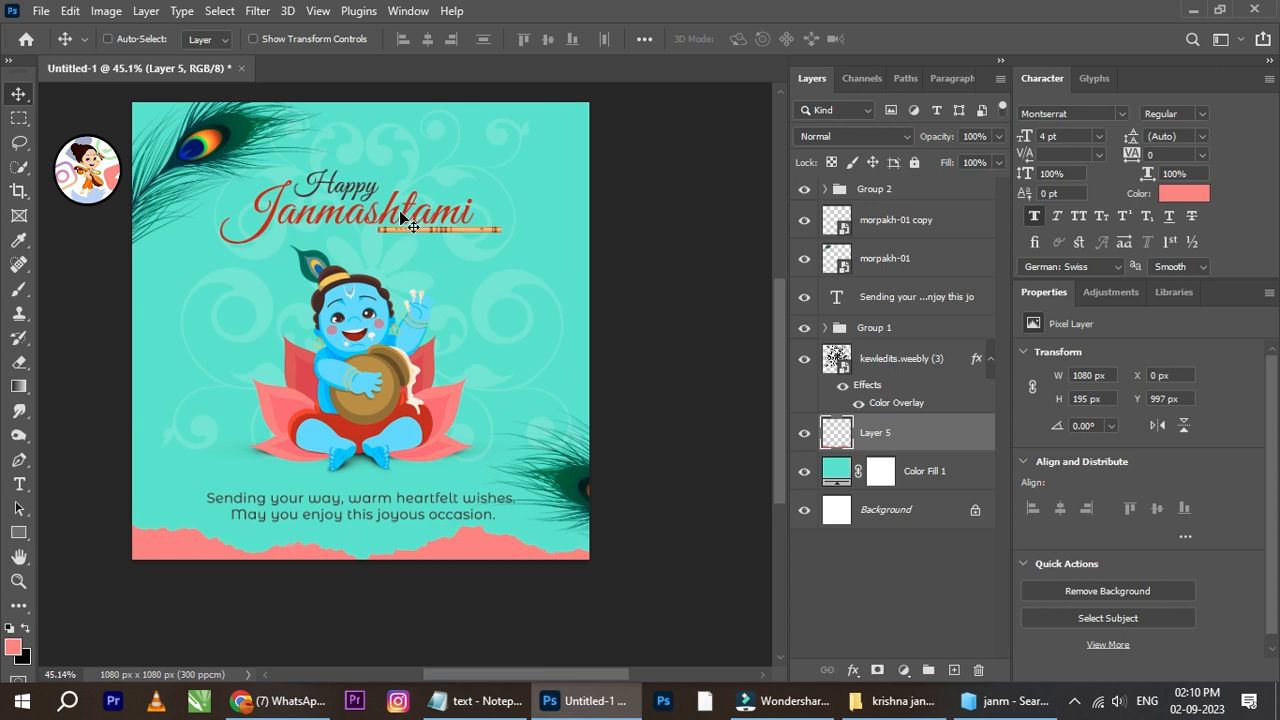